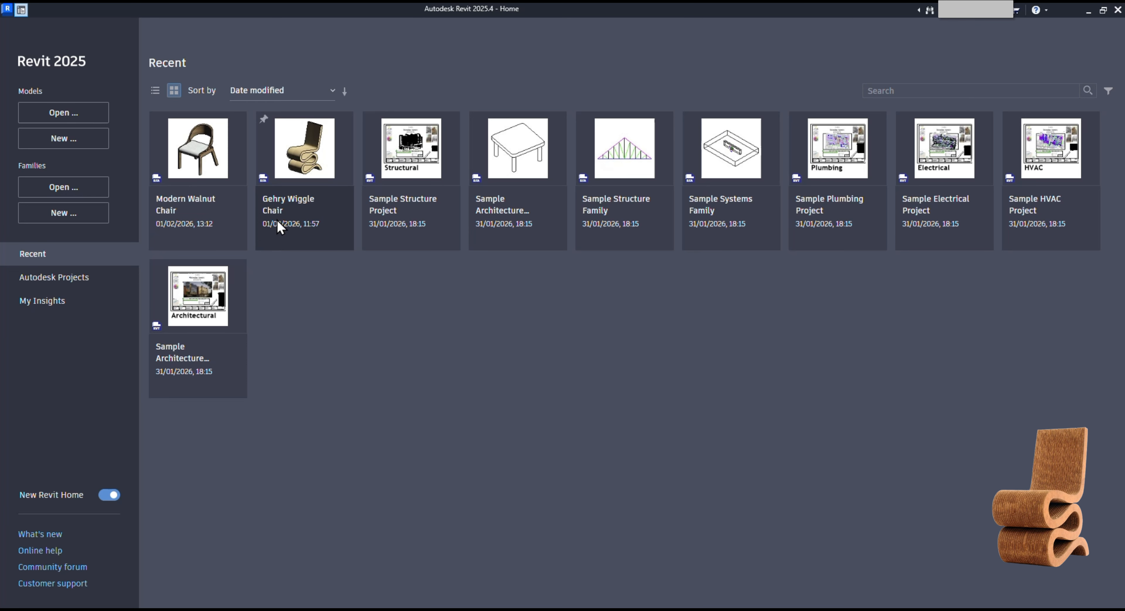
# Create a new family from the Site template in the English-Imperial folder.
pyautogui.click(52, 220)
pyautogui.doubleClick(583, 274)
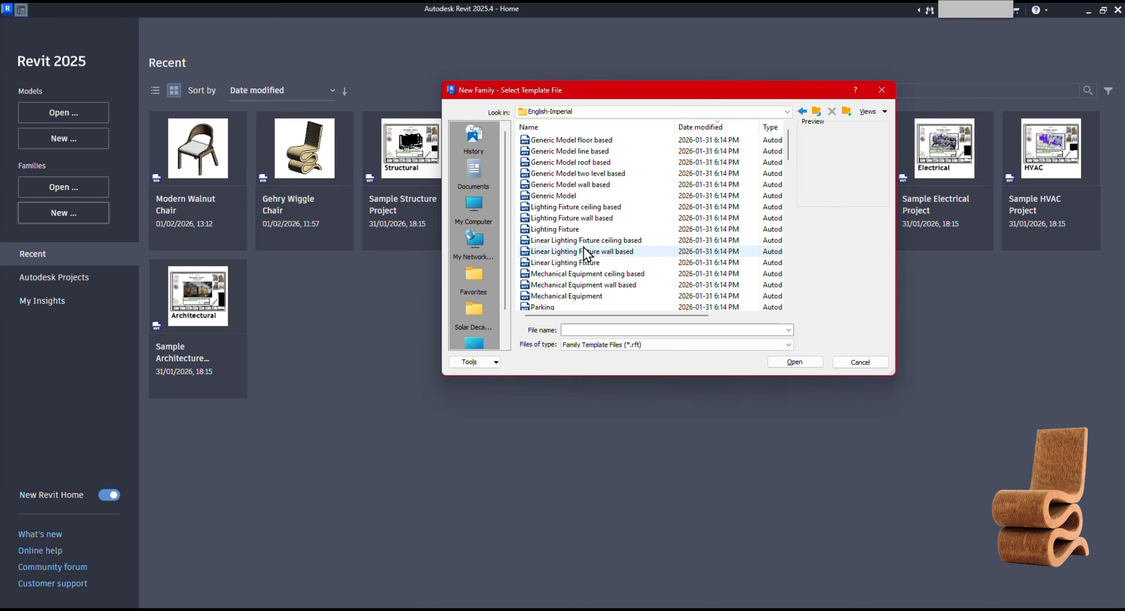
pyautogui.scroll(-5, 589, 255)
pyautogui.scroll(-8, 587, 255)
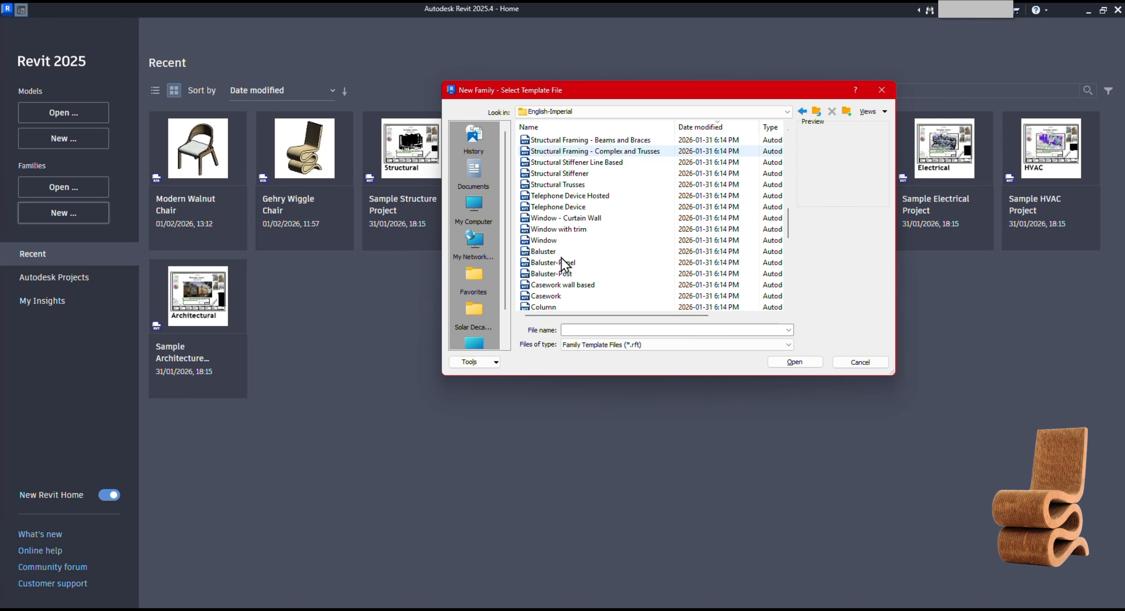
pyautogui.scroll(7, 561, 257)
pyautogui.doubleClick(562, 259)
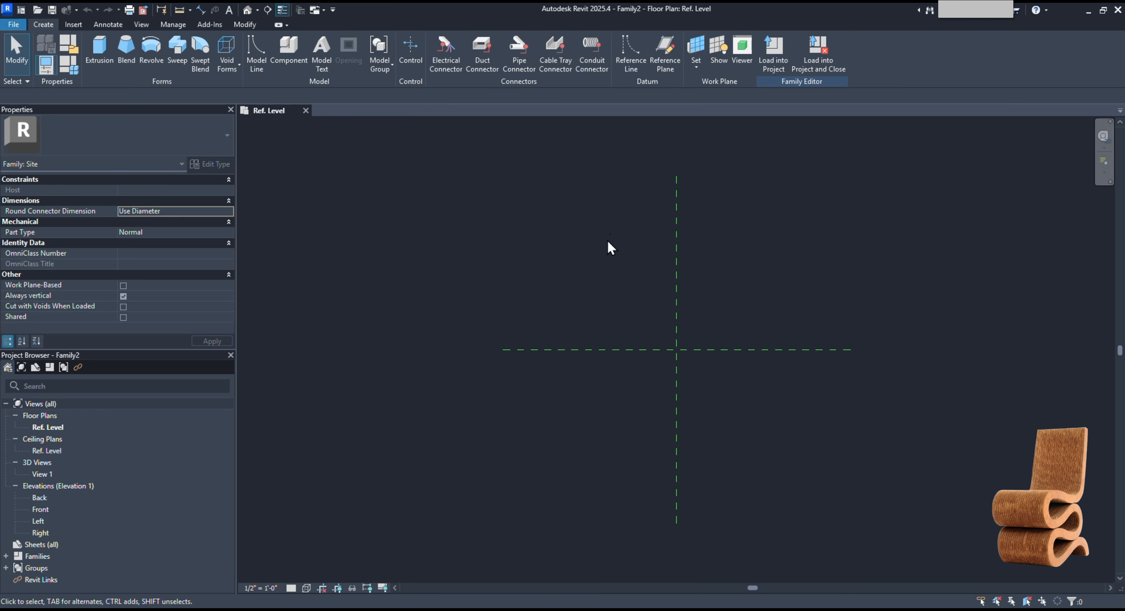
# Open the Left elevation view of the new family.
pyautogui.moveTo(858, 307); pyautogui.dragTo(823, 308, button='middle')
pyautogui.moveTo(907, 322); pyautogui.dragTo(872, 349, button='middle')
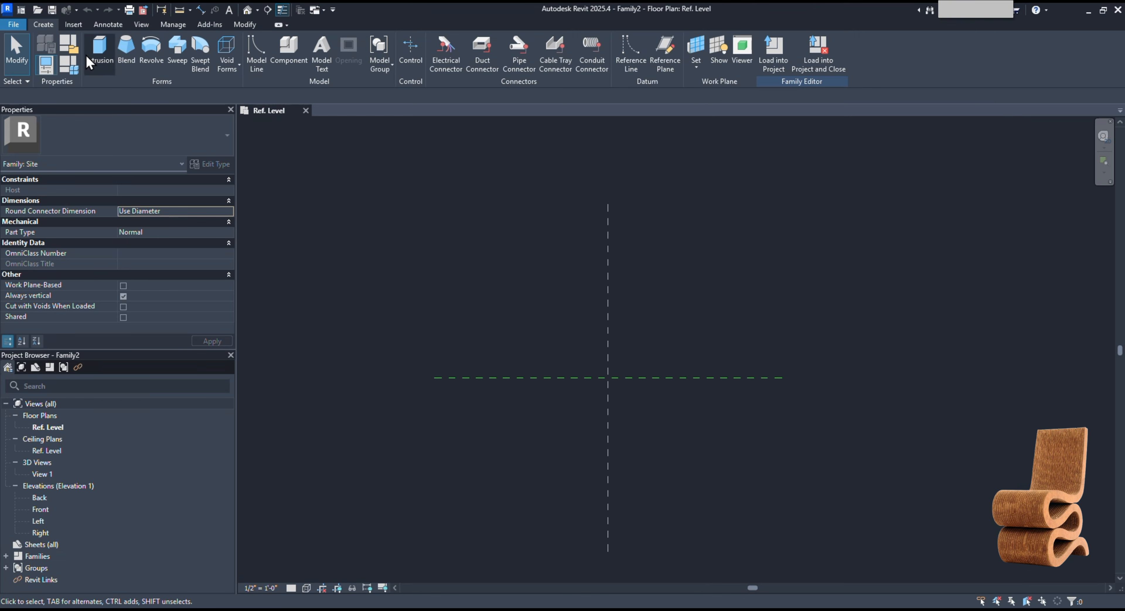
pyautogui.doubleClick(55, 521)
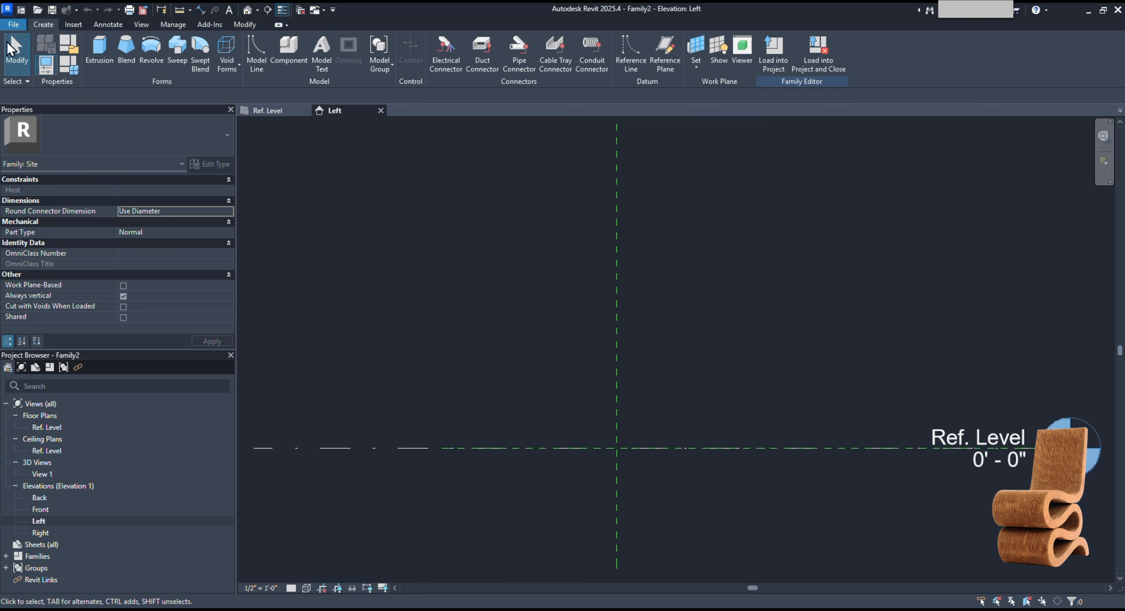
# Import the wiggle chair side-view image Screenshot 2026-02-01 114627.png and place it centred on the vertical reference plane, above the level line.
pyautogui.click(73, 24)
pyautogui.click(335, 62)
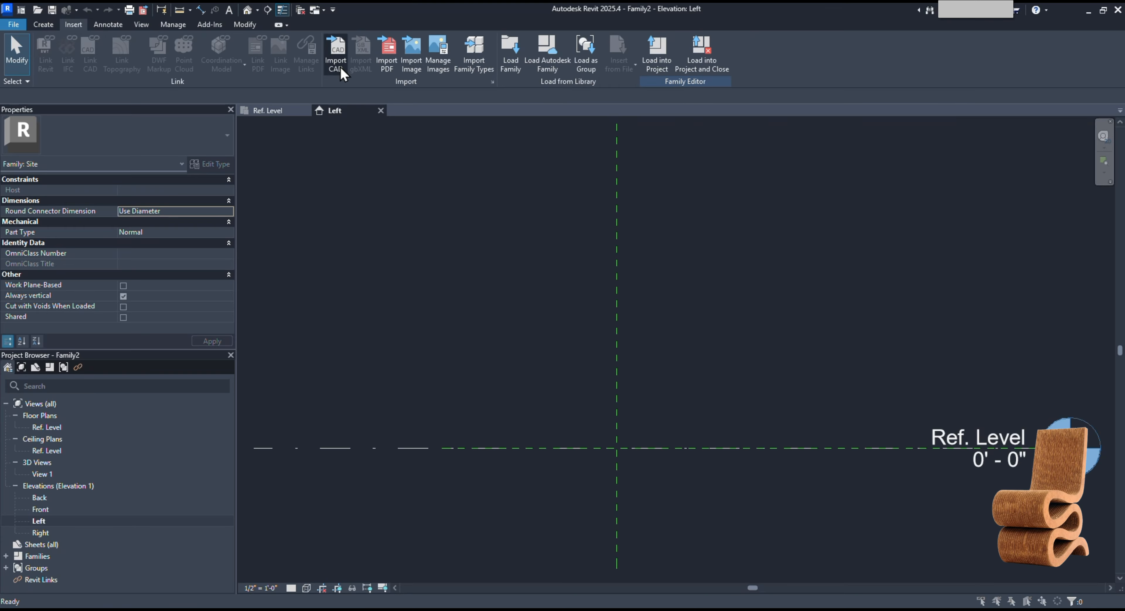
pyautogui.press('Escape')
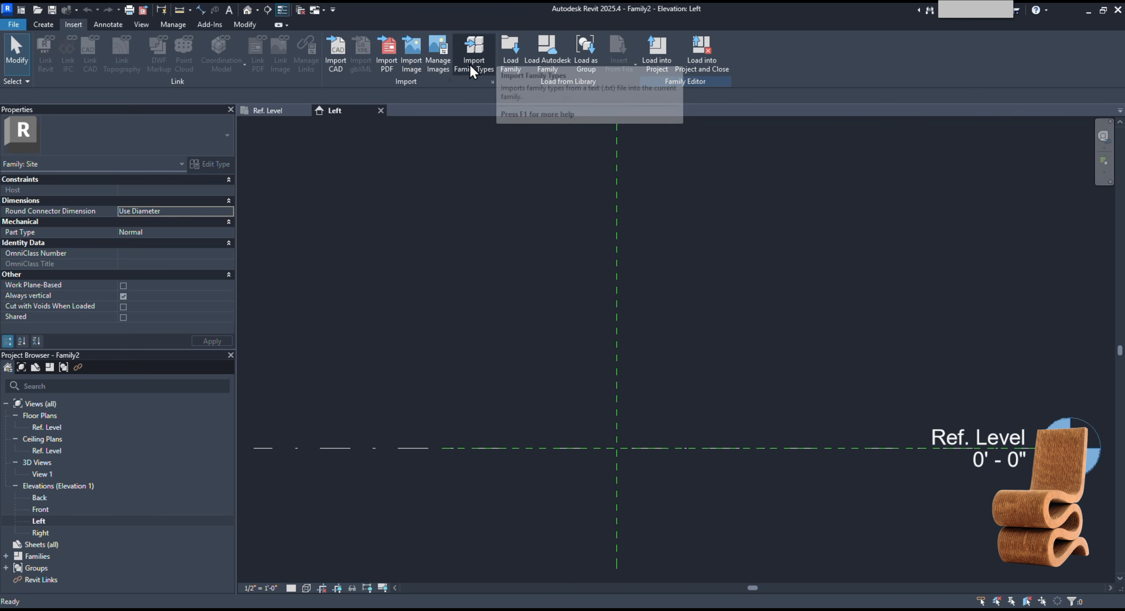
pyautogui.click(412, 55)
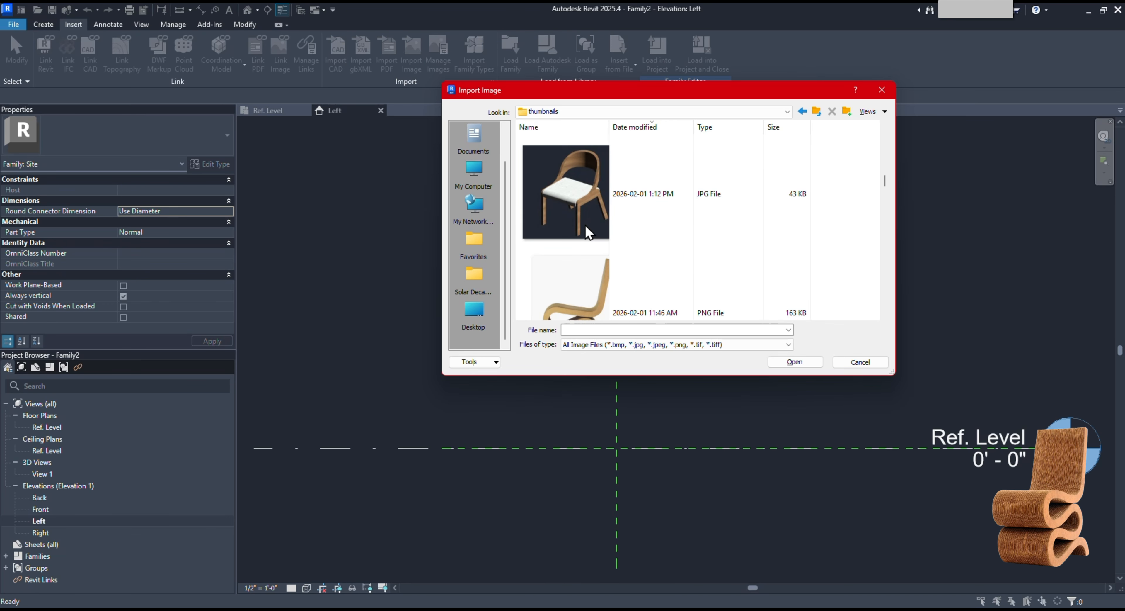
pyautogui.scroll(-3, 586, 232)
pyautogui.scroll(1, 585, 245)
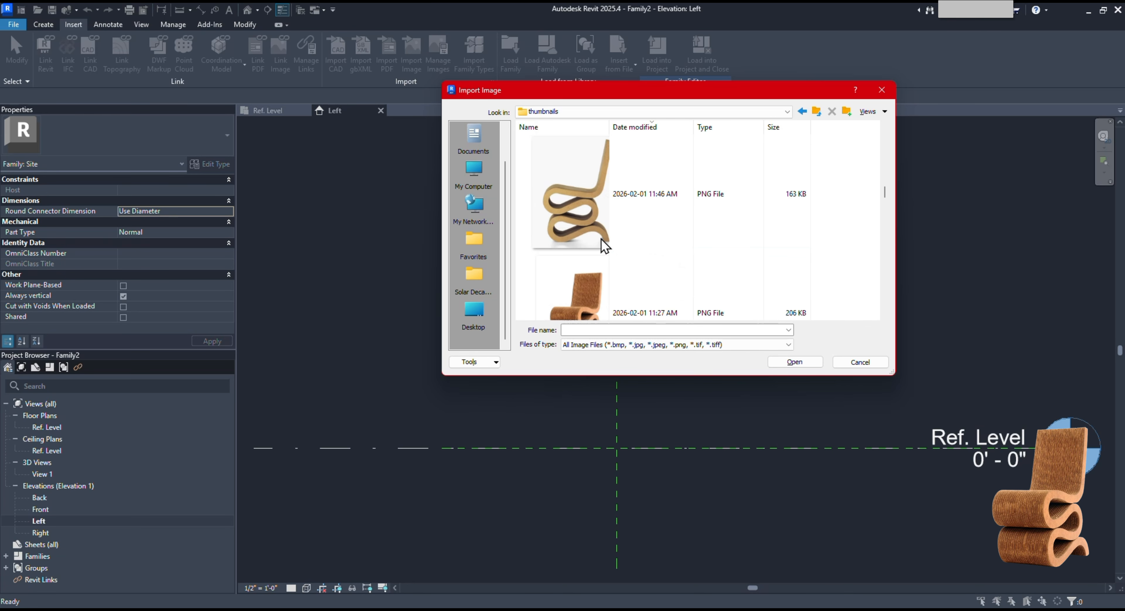
pyautogui.click(601, 226)
pyautogui.click(793, 363)
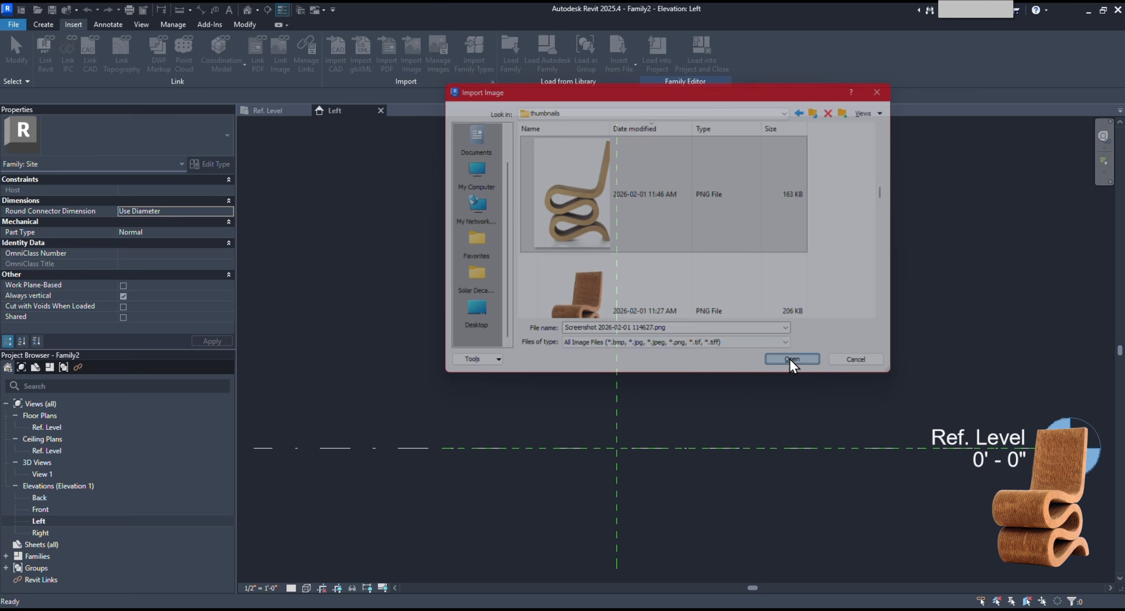
pyautogui.click(620, 282)
pyautogui.scroll(-5, 621, 282)
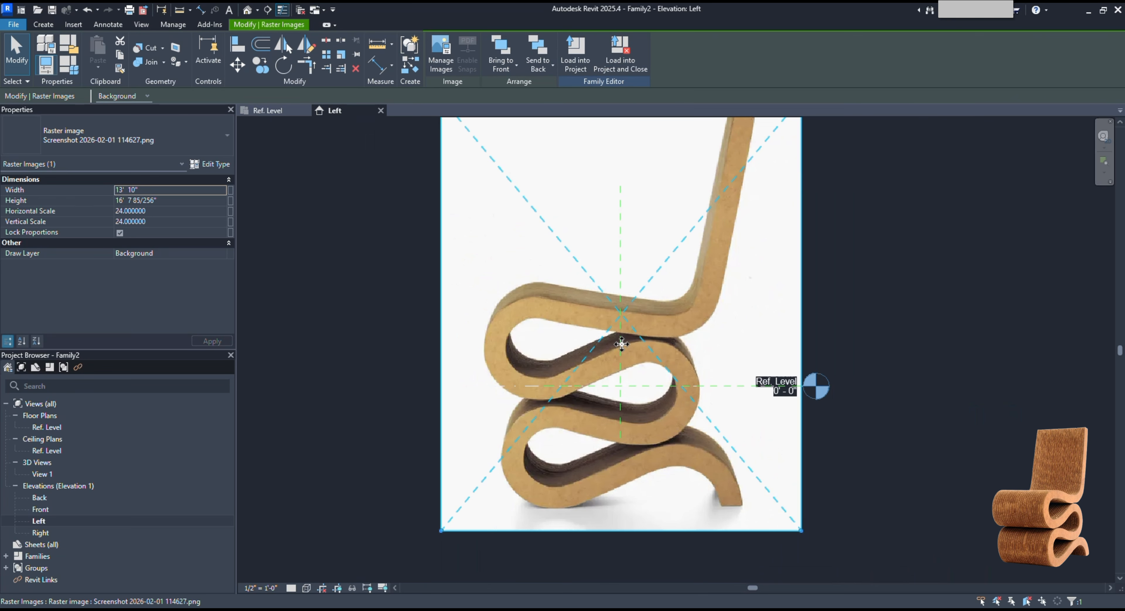
pyautogui.scroll(1, 584, 304)
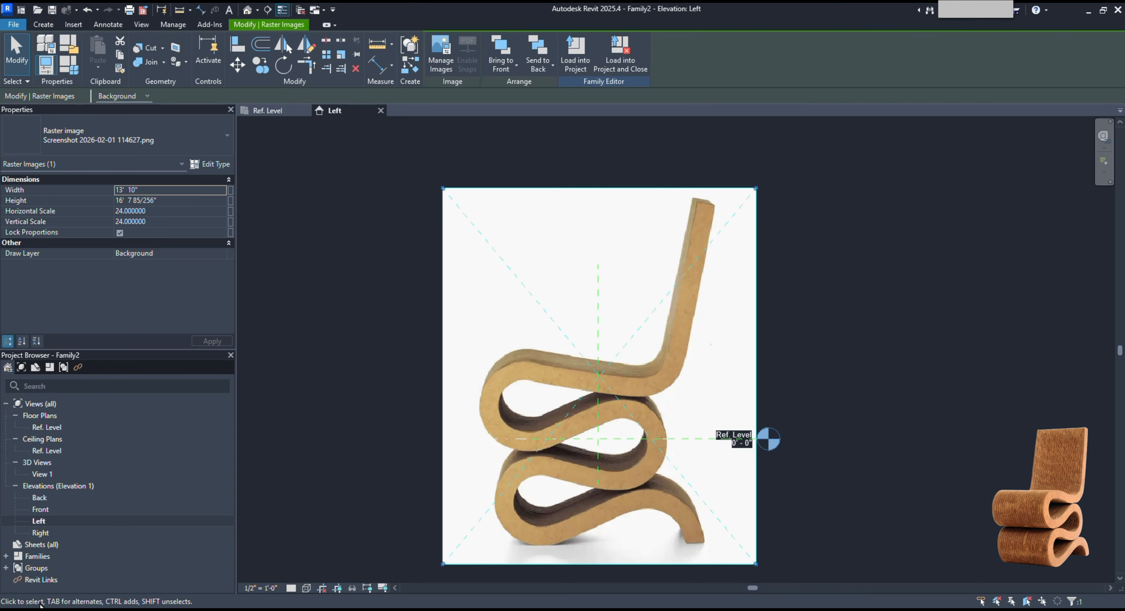
# Scale the chair image graphically from the foot's bottom corner to the backrest's top, setting that height to 34.25 inches.
pyautogui.scroll(2, 693, 421)
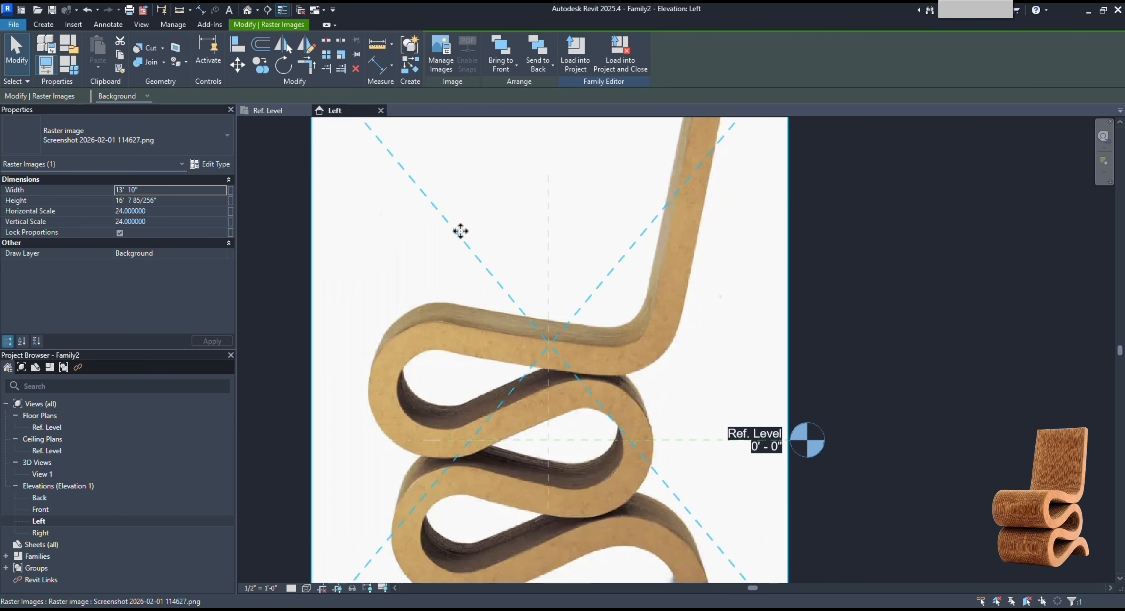
pyautogui.click(342, 58)
pyautogui.moveTo(644, 553); pyautogui.dragTo(586, 371, button='middle')
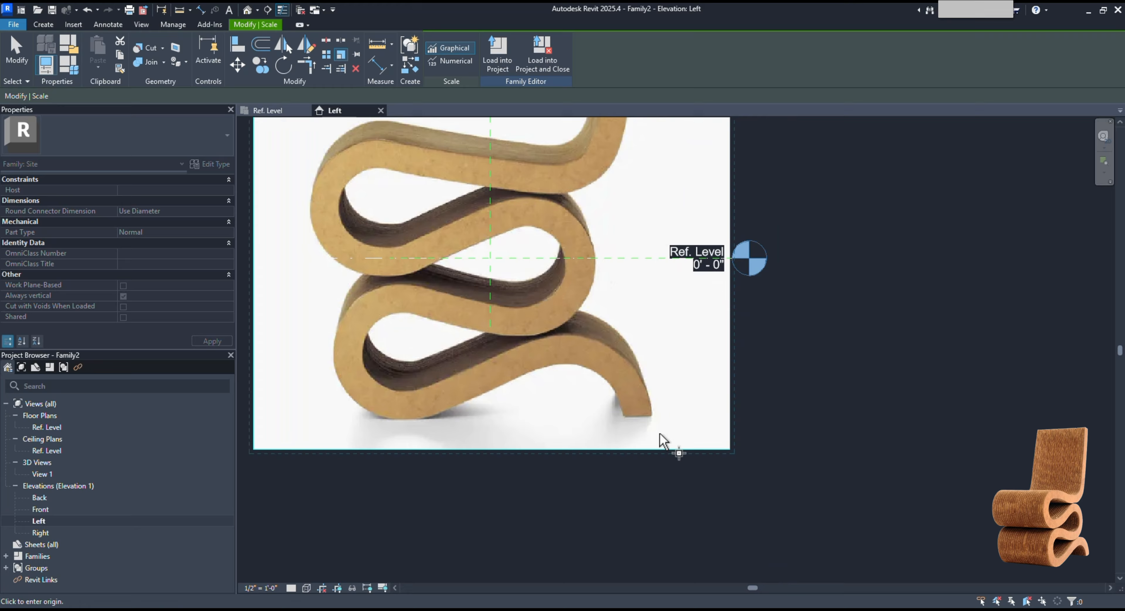
pyautogui.click(650, 418)
pyautogui.moveTo(651, 286); pyautogui.dragTo(622, 517, button='middle')
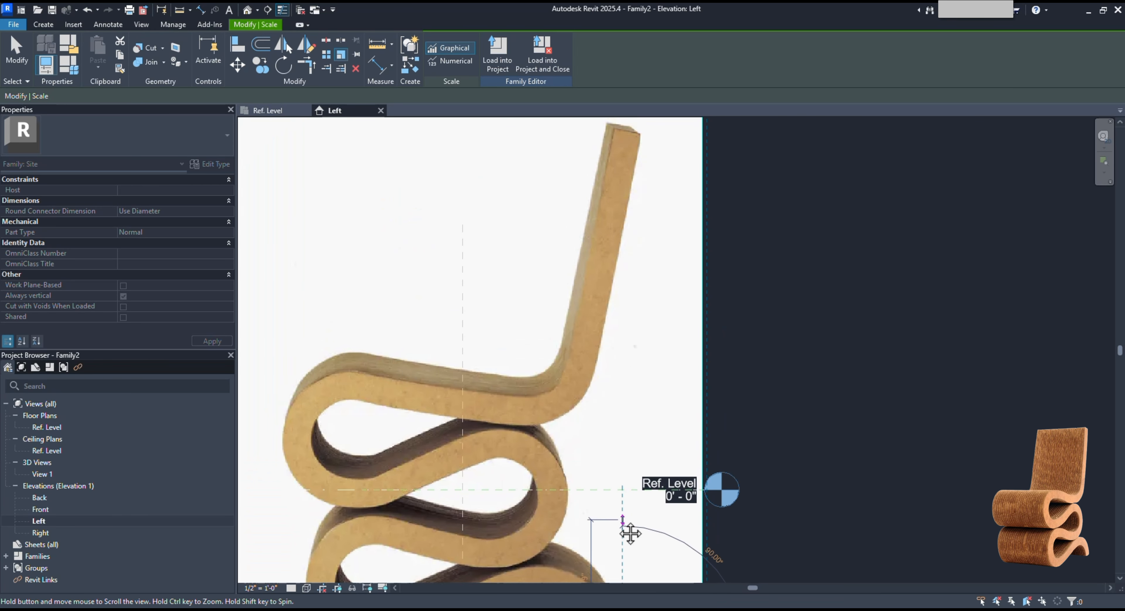
pyautogui.scroll(-1, 621, 324)
pyautogui.moveTo(621, 324); pyautogui.dragTo(615, 394, button='middle')
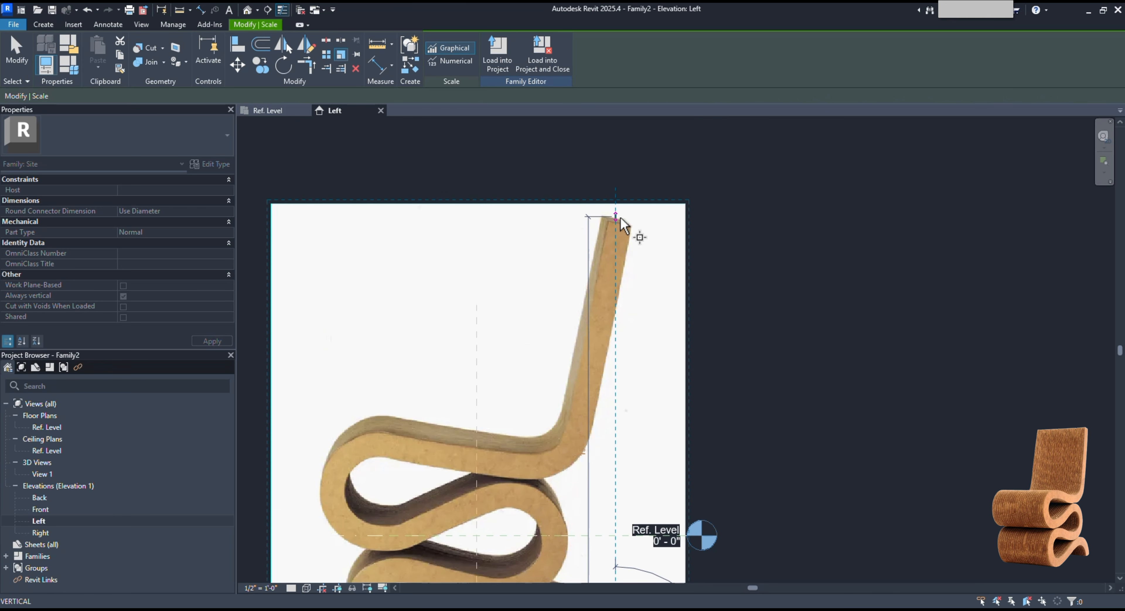
pyautogui.scroll(2, 615, 222)
pyautogui.click(614, 222)
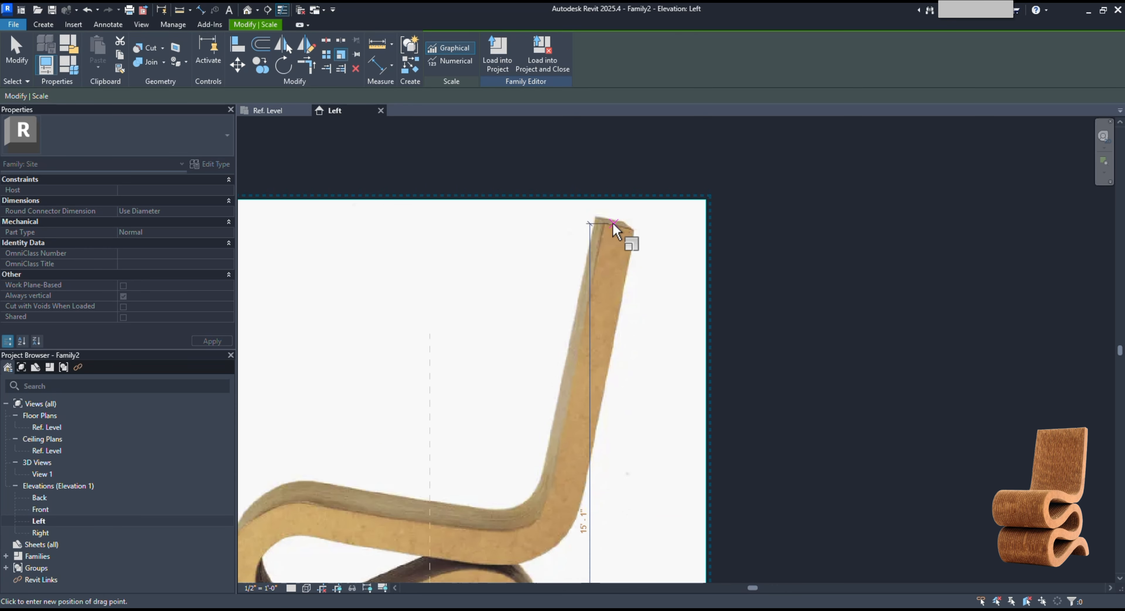
pyautogui.scroll(-2, 613, 227)
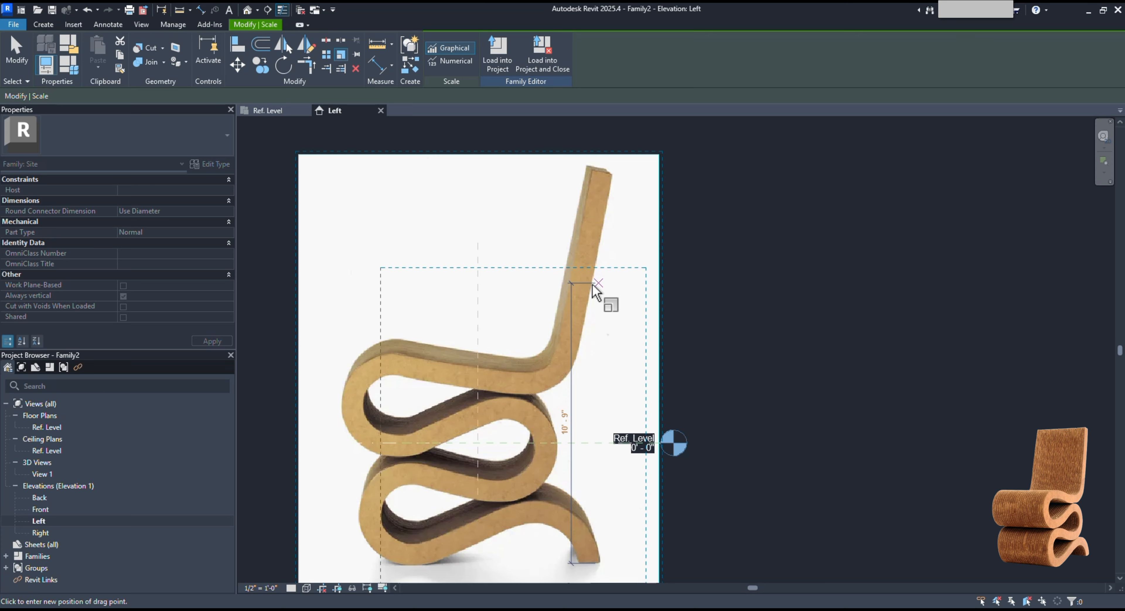
pyautogui.write('3')
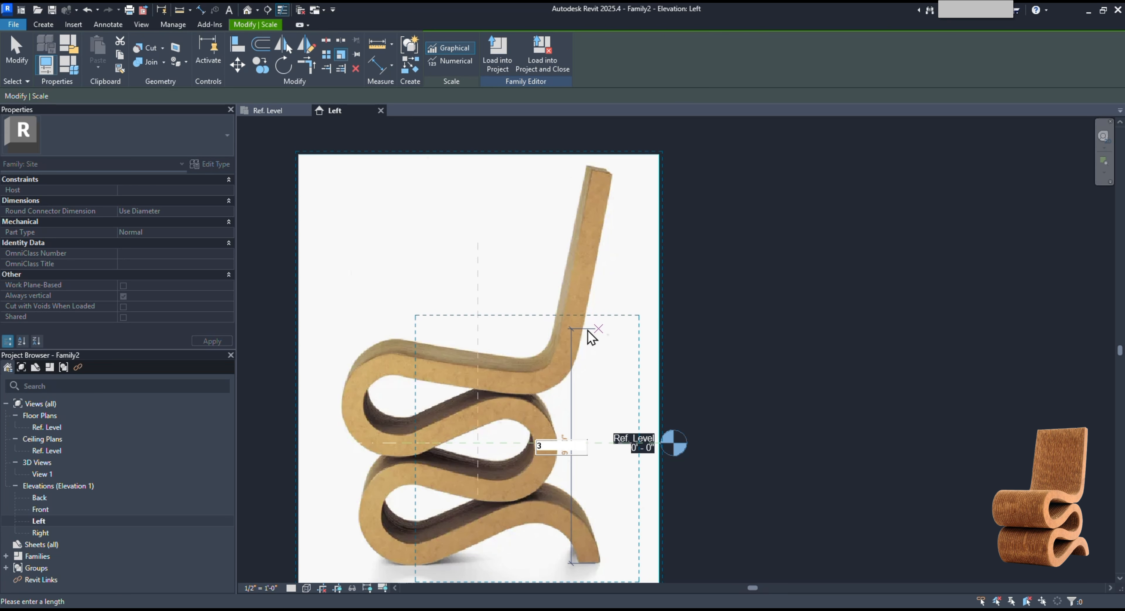
pyautogui.write('4')
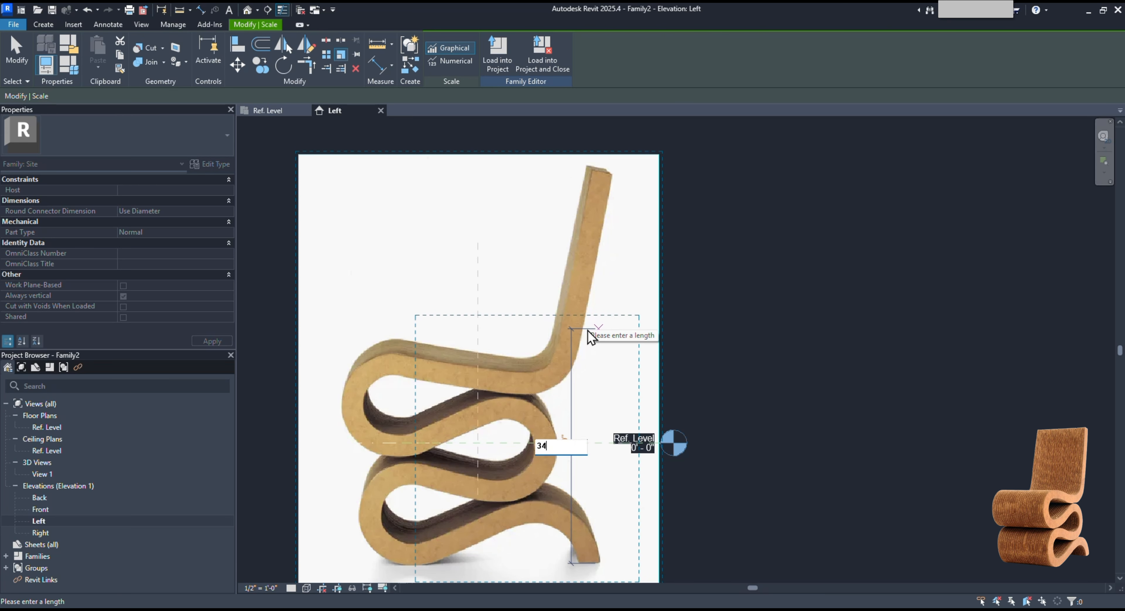
pyautogui.write('.25')
pyautogui.press('Return')
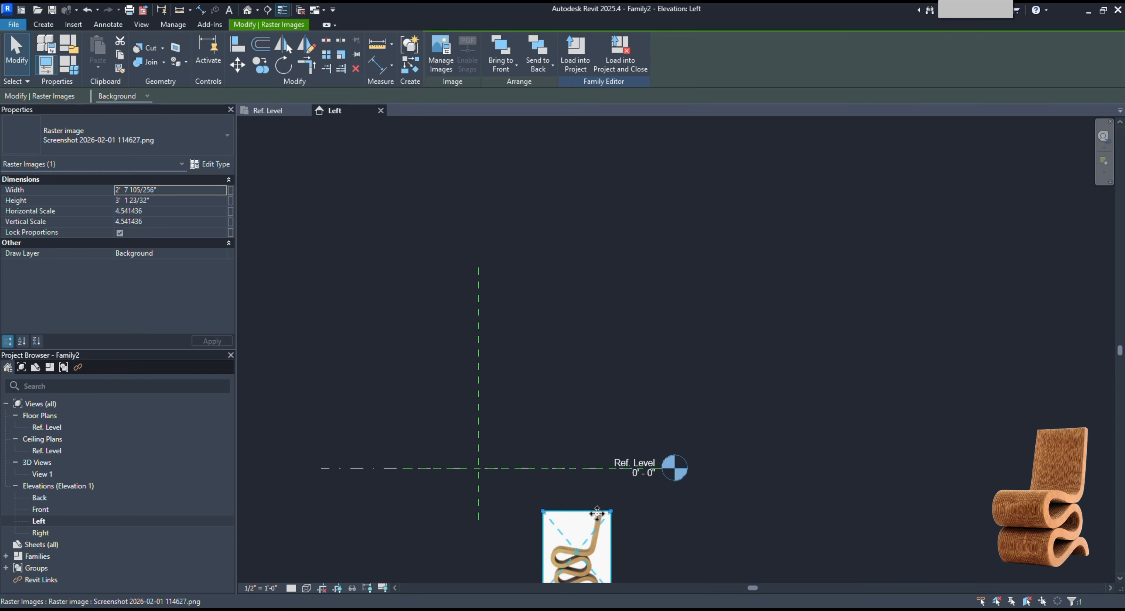
# Move the scaled chair image back over the crossing of the vertical reference plane and the Ref. Level line.
pyautogui.moveTo(597, 514); pyautogui.dragTo(585, 365, button='middle')
pyautogui.scroll(1, 584, 365)
pyautogui.scroll(1, 556, 412)
pyautogui.moveTo(551, 430); pyautogui.dragTo(425, 297)
pyautogui.scroll(4, 425, 301)
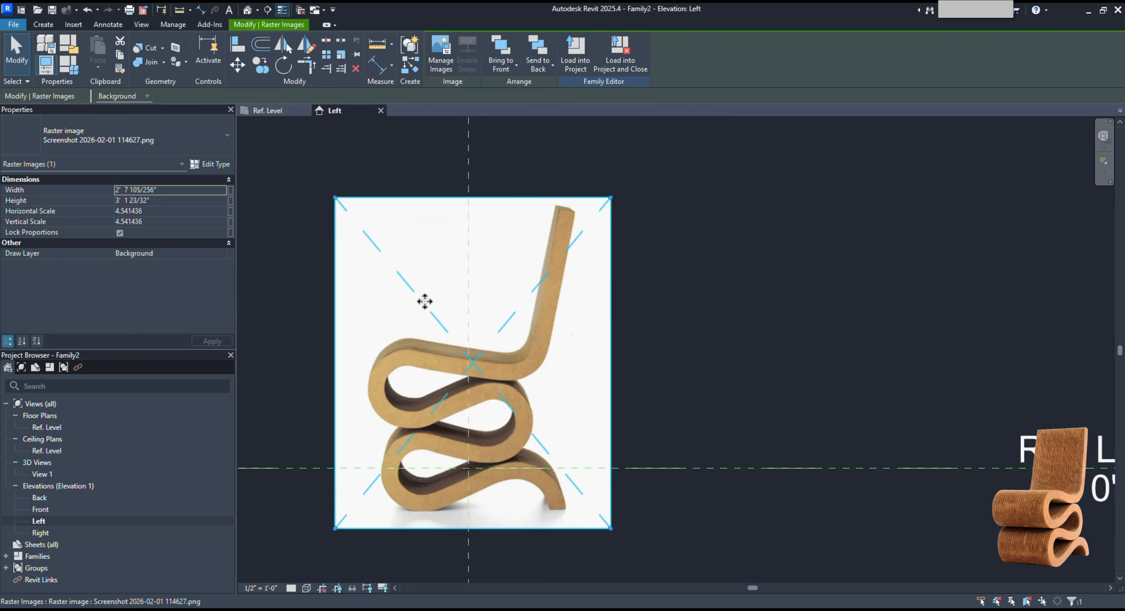
# Move the chair image straight up from the foot's bottom corner to the Ref. Level line and nudge it upward.
pyautogui.click(237, 64)
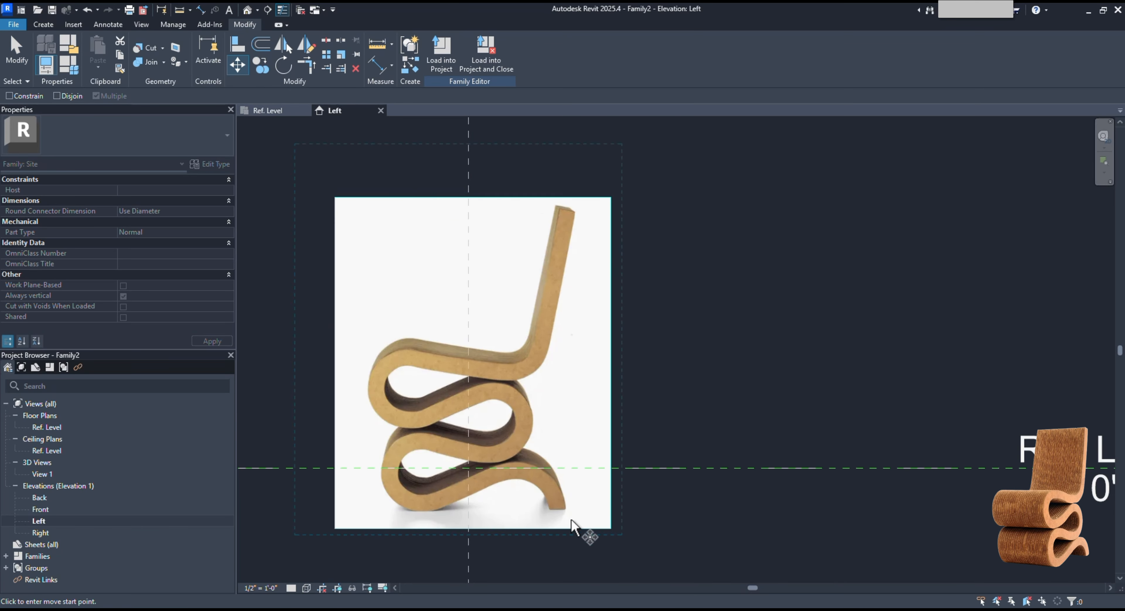
pyautogui.scroll(2, 572, 520)
pyautogui.click(560, 500)
pyautogui.click(558, 429)
pyautogui.scroll(-4, 582, 429)
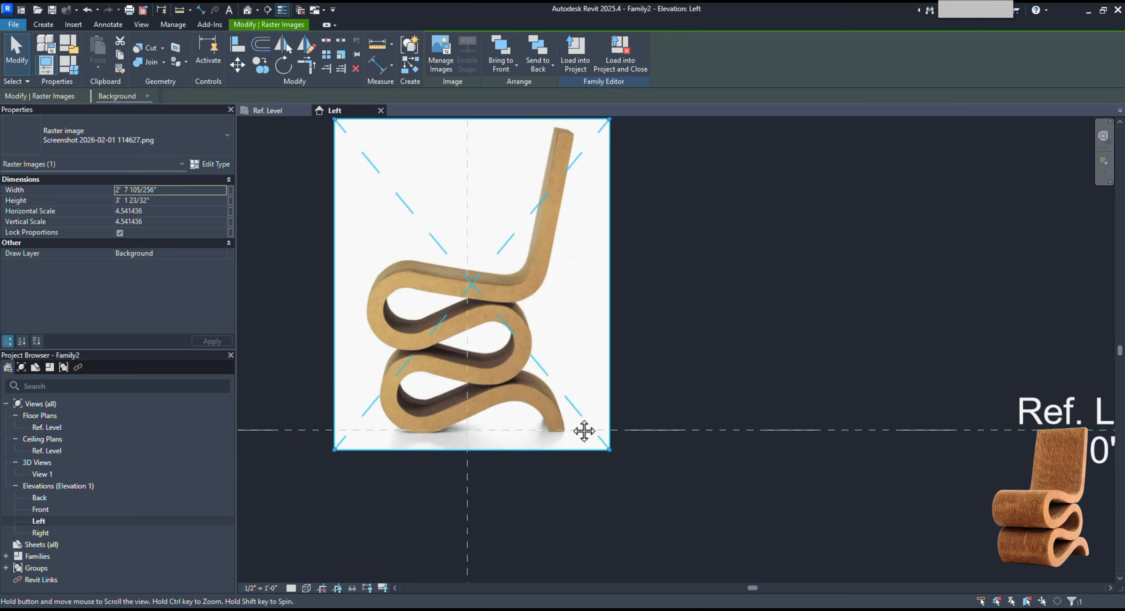
pyautogui.scroll(1, 566, 442)
pyautogui.press('Up')
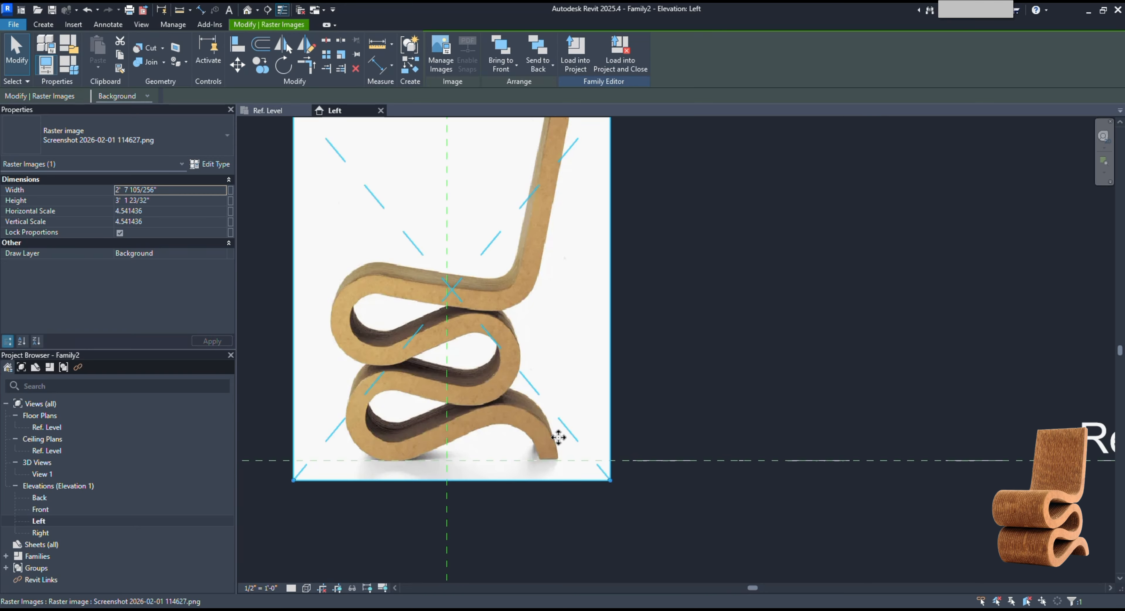
# Examine how the base of the chair in the image lines up with the Ref. Level line, and deselect the image.
pyautogui.scroll(1, 463, 160)
pyautogui.moveTo(463, 160); pyautogui.dragTo(462, 245, button='middle')
pyautogui.scroll(-1, 462, 246)
pyautogui.scroll(1, 462, 246)
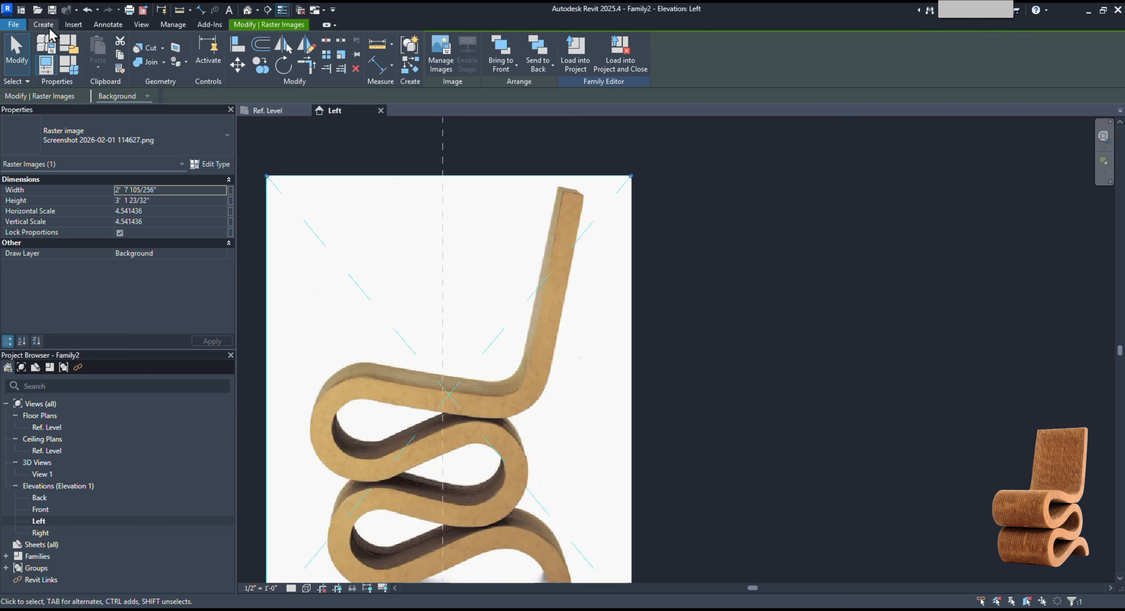
pyautogui.moveTo(617, 535); pyautogui.dragTo(633, 390, button='middle')
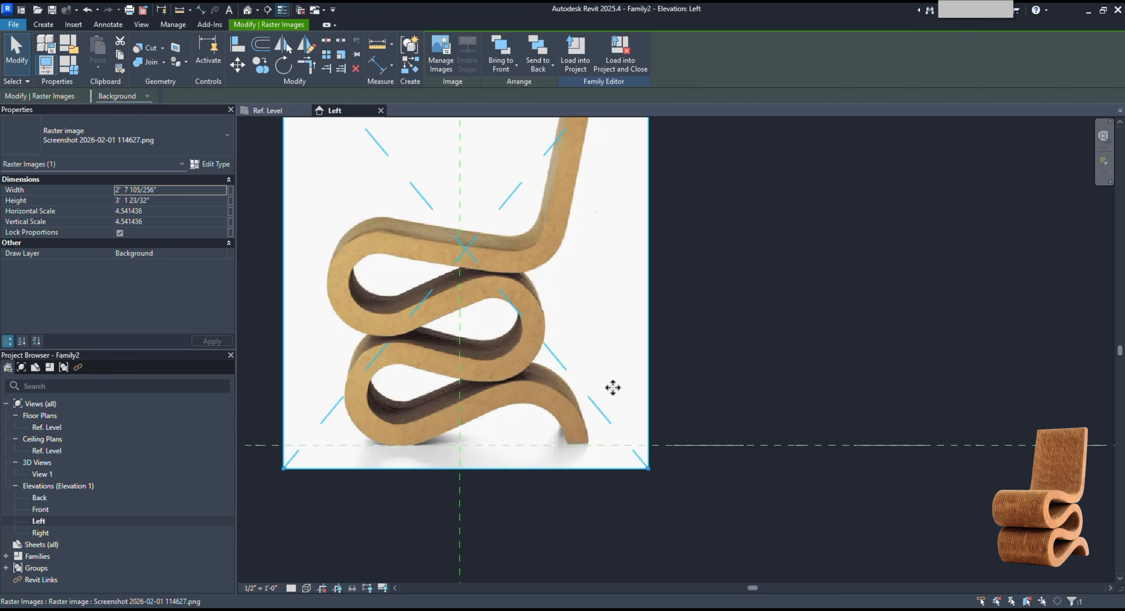
pyautogui.moveTo(628, 451); pyautogui.dragTo(720, 451, button='middle')
pyautogui.moveTo(484, 445); pyautogui.dragTo(578, 500, button='middle')
pyautogui.scroll(-3, 722, 443)
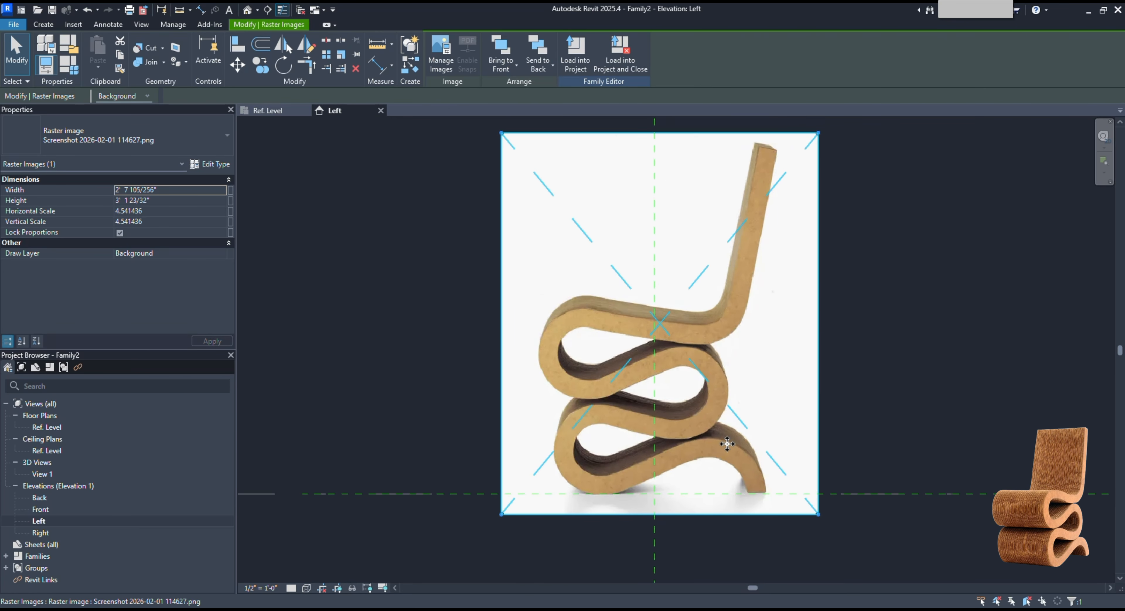
pyautogui.scroll(4, 812, 480)
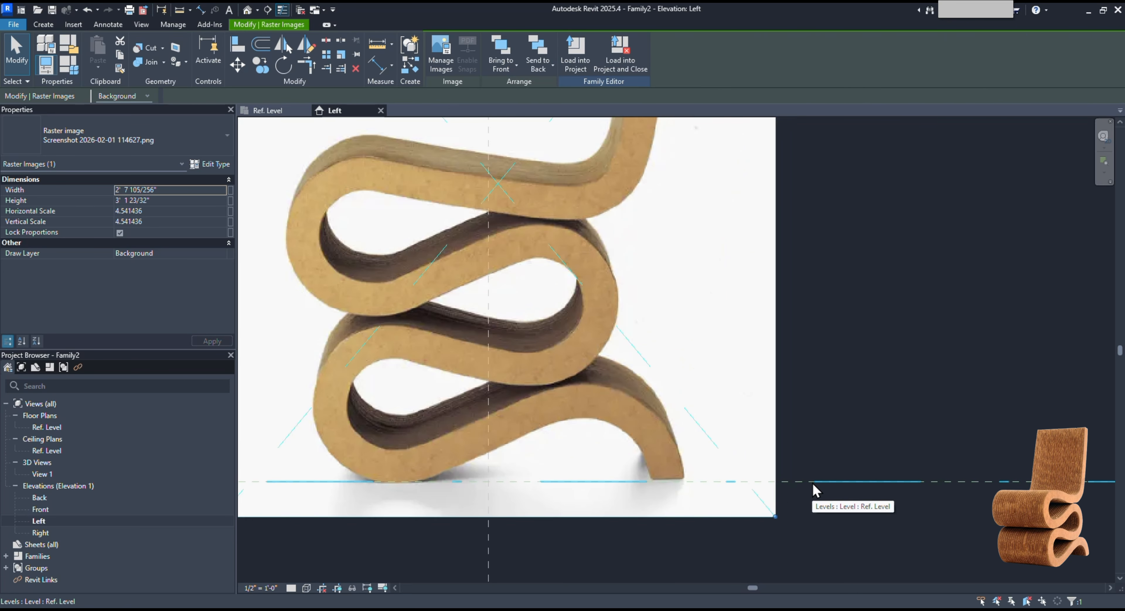
pyautogui.scroll(4, 659, 474)
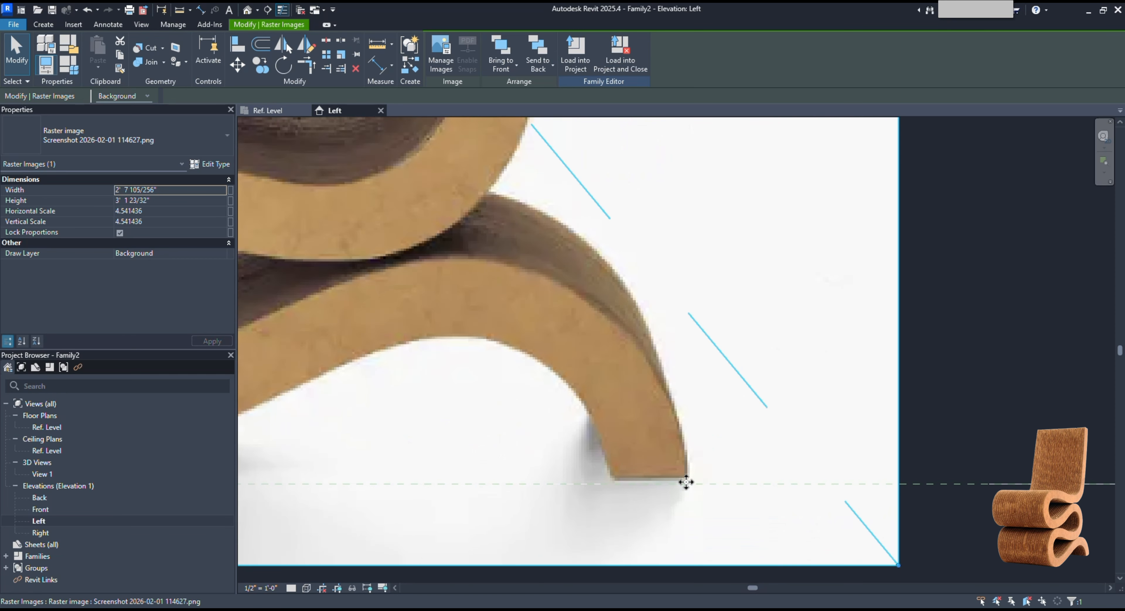
pyautogui.click(943, 436)
pyautogui.scroll(-1, 684, 484)
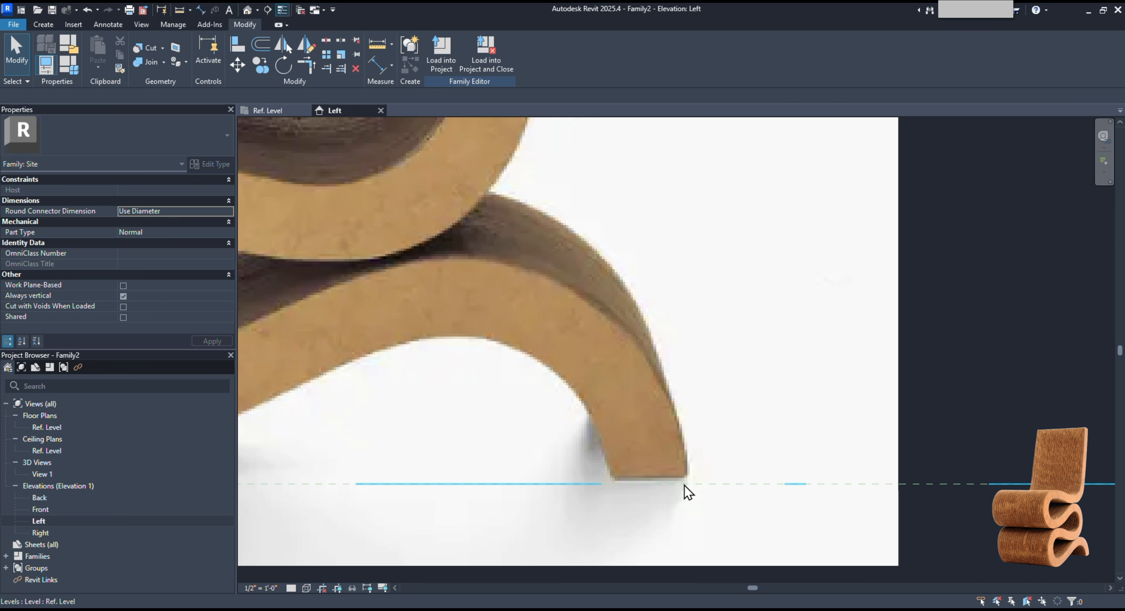
pyautogui.scroll(-2, 687, 485)
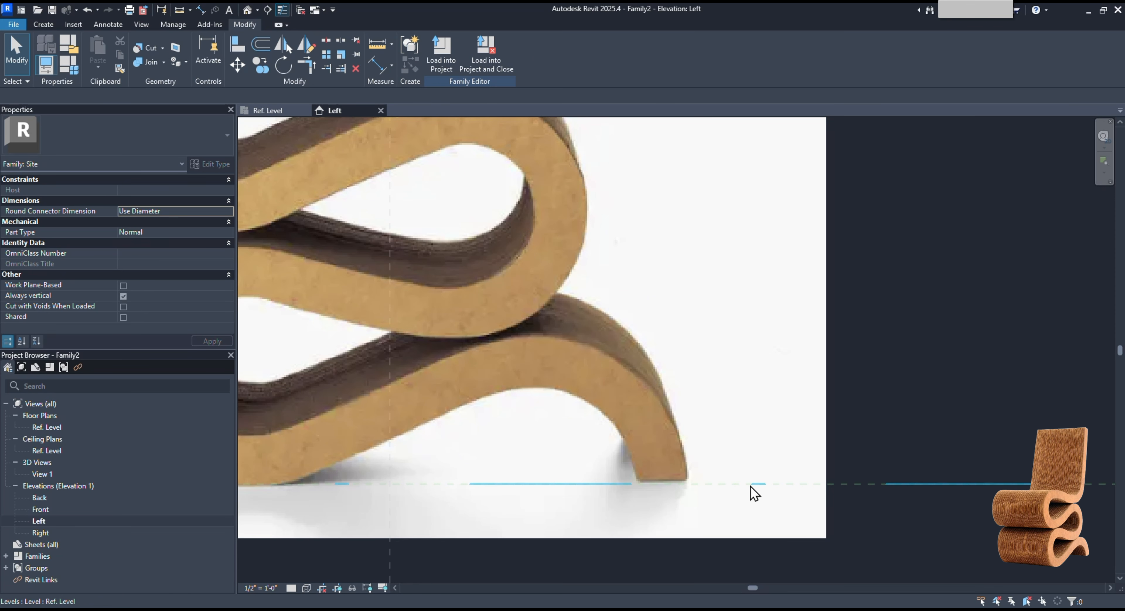
pyautogui.scroll(-2, 690, 476)
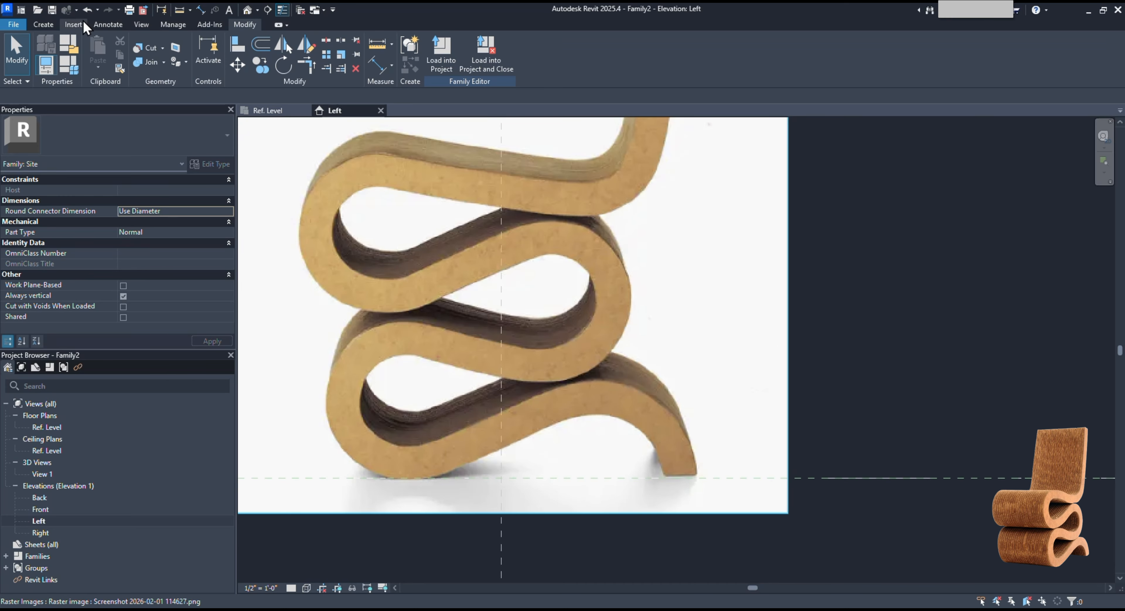
# Measure the chair's height in the image from the foot's bottom corner to the backrest's top corner.
pyautogui.click(75, 24)
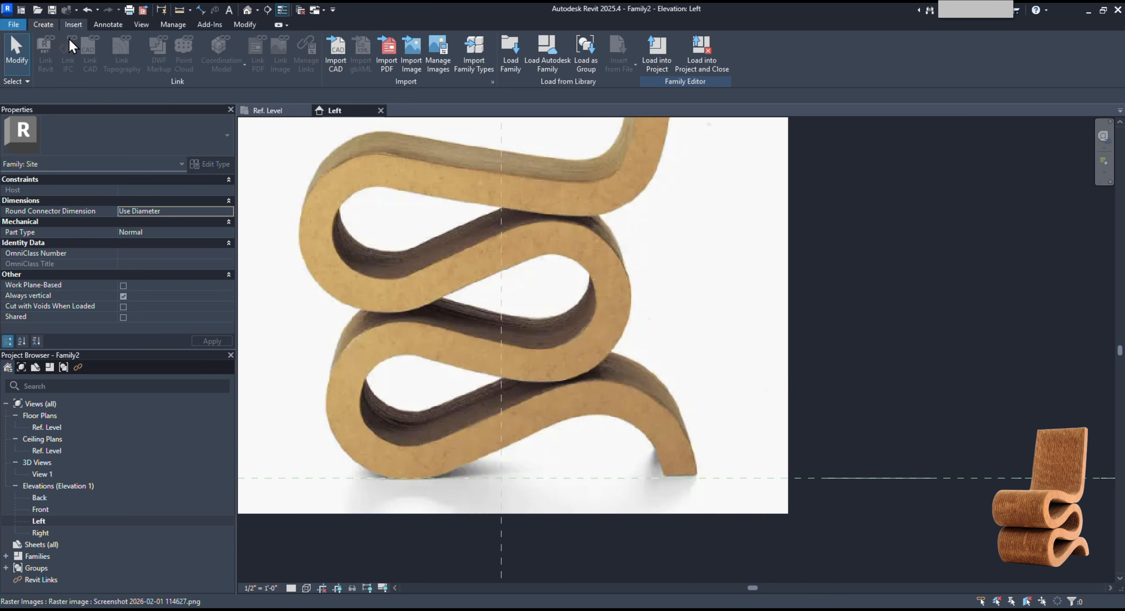
pyautogui.click(179, 10)
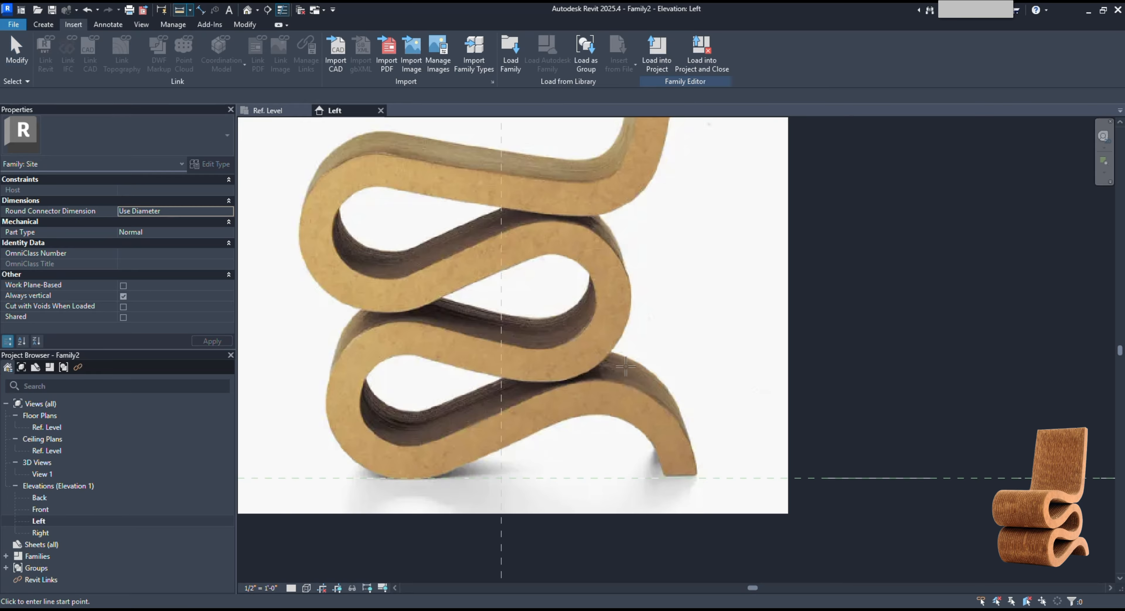
pyautogui.scroll(1, 683, 493)
pyautogui.click(696, 473)
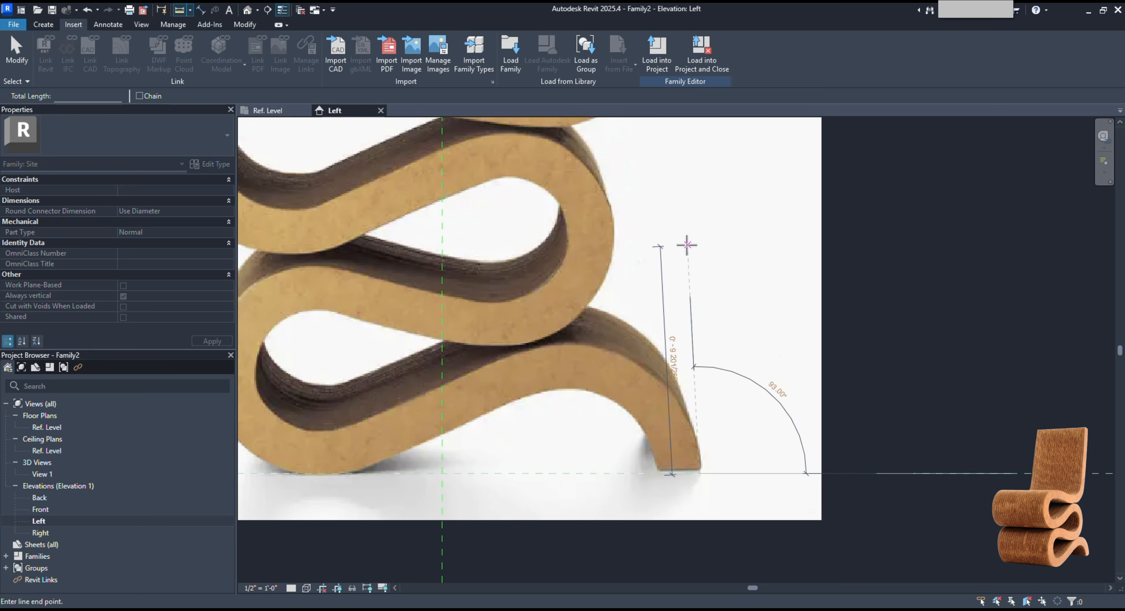
pyautogui.scroll(-3, 703, 489)
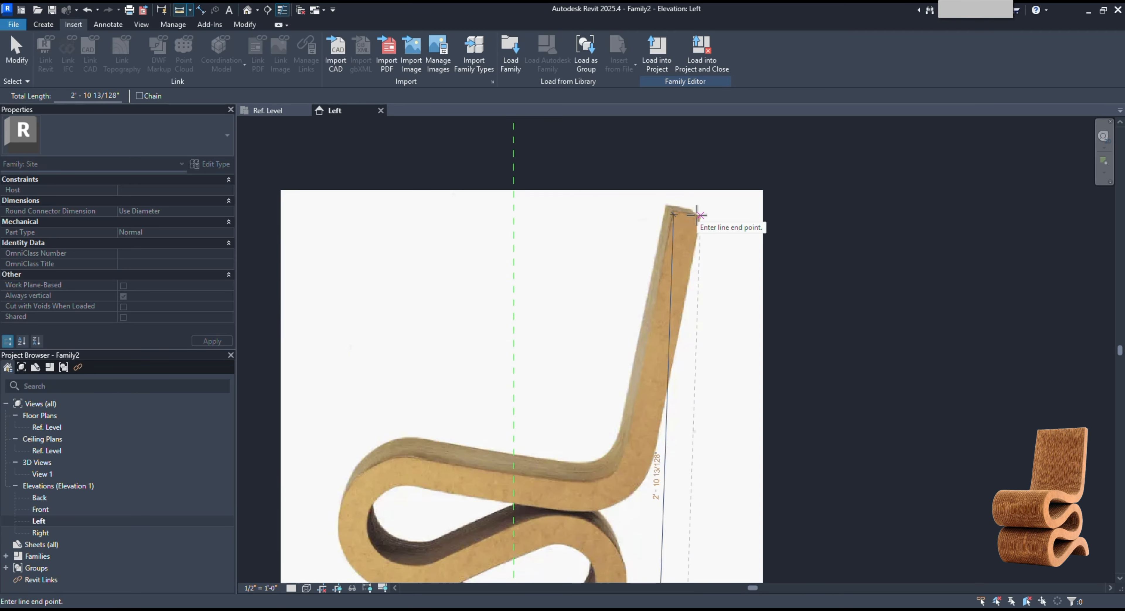
pyautogui.press('Escape')
pyautogui.press('Escape')
# Pin the chair image in place in the Left elevation and deselect it.
pyautogui.moveTo(644, 385); pyautogui.dragTo(715, 152, button='middle')
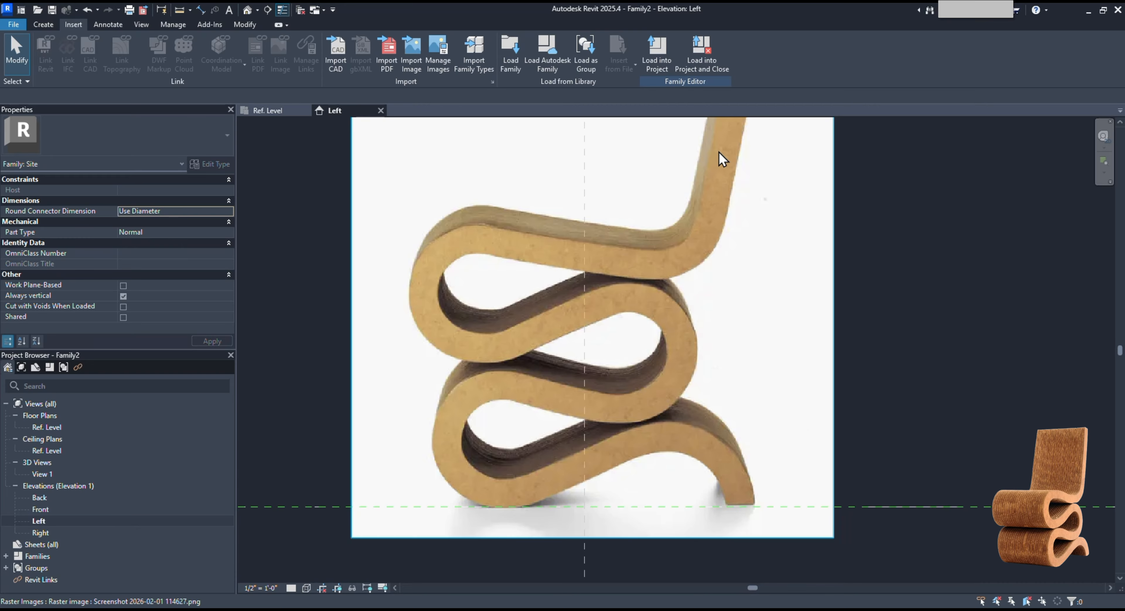
pyautogui.scroll(-2, 686, 419)
pyautogui.click(641, 349)
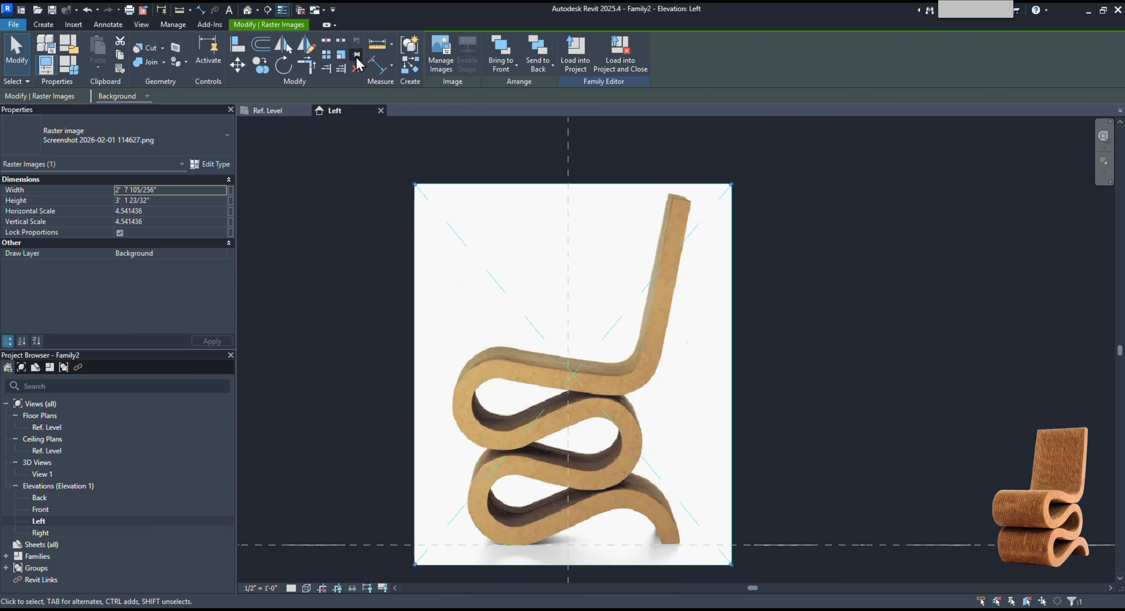
pyautogui.click(357, 54)
pyautogui.moveTo(552, 366); pyautogui.dragTo(610, 319, button='middle')
pyautogui.click(843, 369)
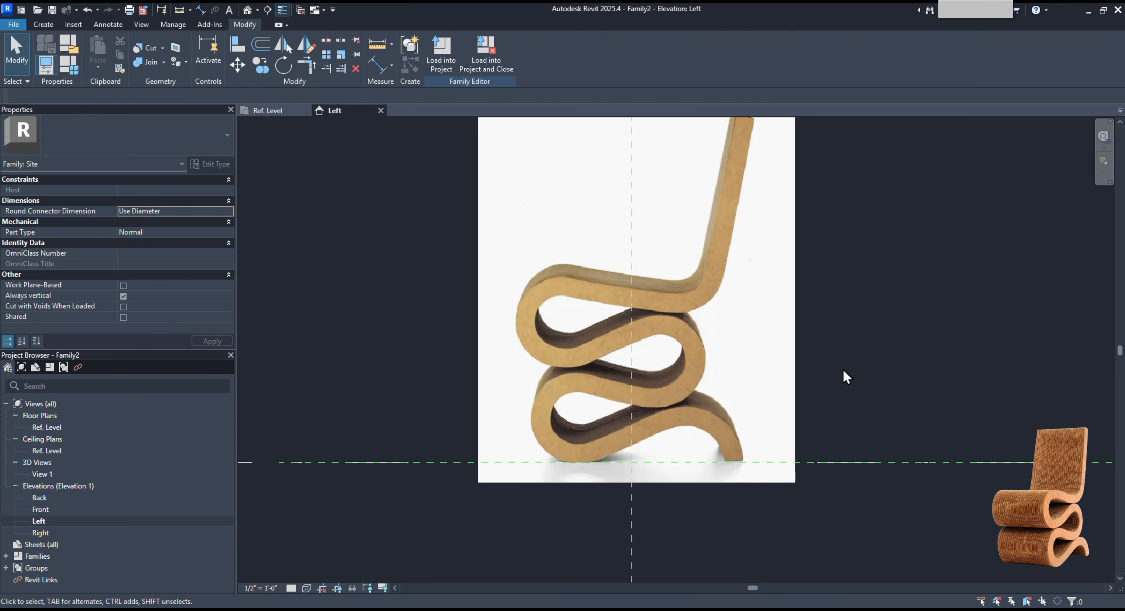
# Examine the chair's side profile in the image from the backrest down to the foot.
pyautogui.moveTo(852, 360); pyautogui.dragTo(797, 357, button='middle')
pyautogui.scroll(1, 786, 348)
pyautogui.moveTo(588, 398); pyautogui.dragTo(680, 392, button='middle')
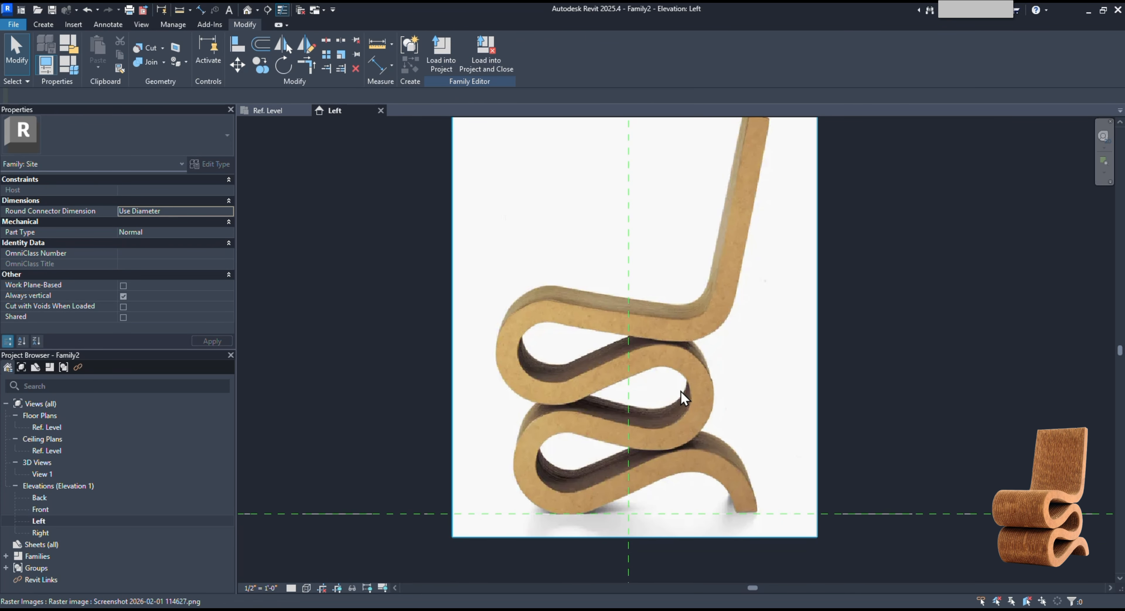
pyautogui.moveTo(700, 299); pyautogui.dragTo(707, 330, button='middle')
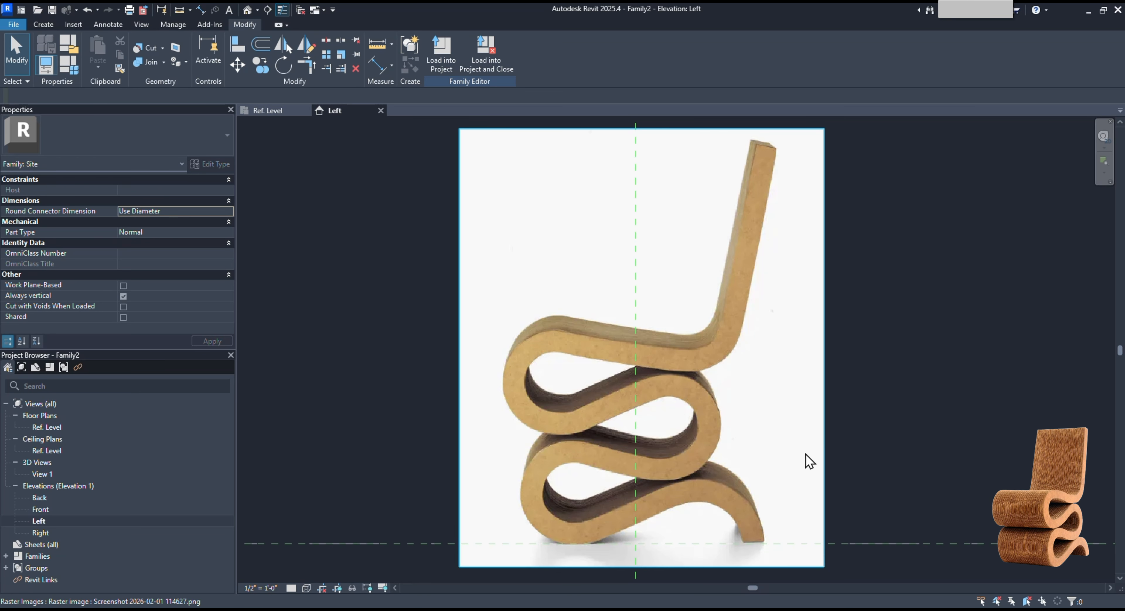
pyautogui.moveTo(809, 459); pyautogui.dragTo(810, 356, button='middle')
pyautogui.moveTo(850, 407); pyautogui.dragTo(779, 408, button='middle')
pyautogui.scroll(-1, 806, 396)
pyautogui.scroll(1, 795, 385)
pyautogui.scroll(-1, 779, 408)
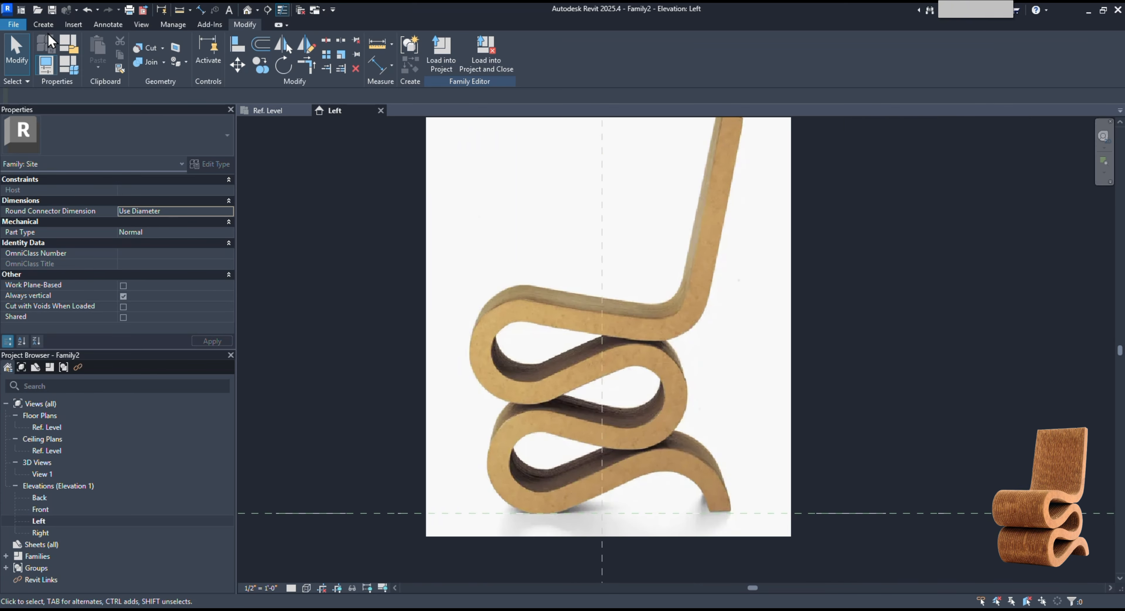
# Start an extrusion sketch and trace a spline from the backrest's top front corner down to the seat bend.
pyautogui.click(43, 24)
pyautogui.click(112, 54)
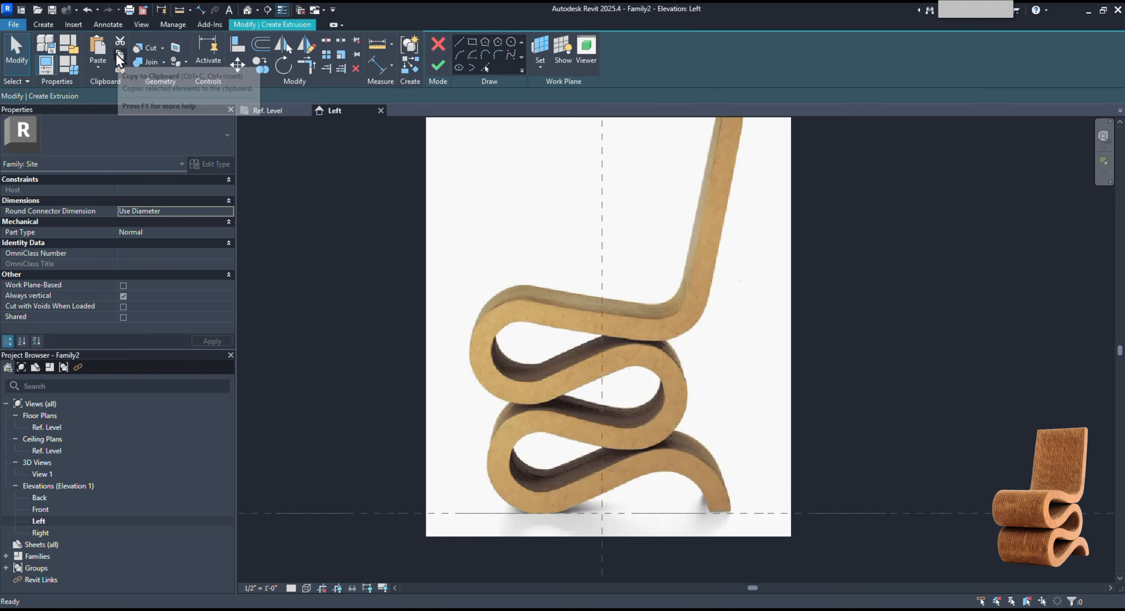
pyautogui.moveTo(738, 326)
pyautogui.mouseDown(button='middle')
pyautogui.moveTo(728, 374)
pyautogui.moveTo(641, 341)
pyautogui.moveTo(655, 332)
pyautogui.mouseUp(button='middle')
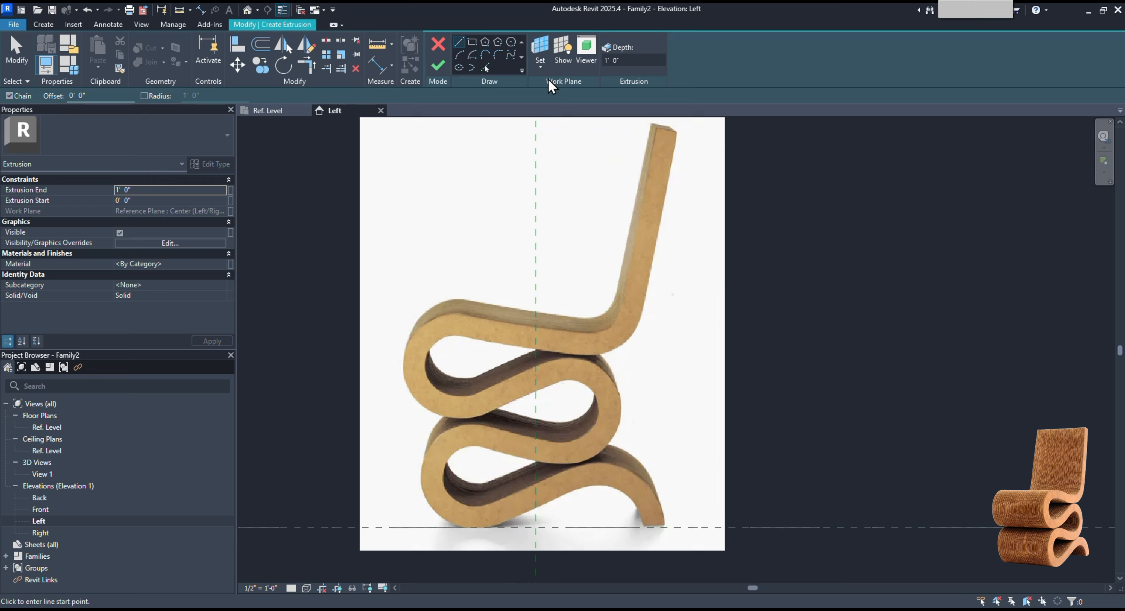
pyautogui.click(510, 54)
pyautogui.scroll(6, 662, 129)
pyautogui.click(649, 126)
pyautogui.moveTo(573, 472); pyautogui.dragTo(630, 312, button='middle')
pyautogui.scroll(1, 615, 349)
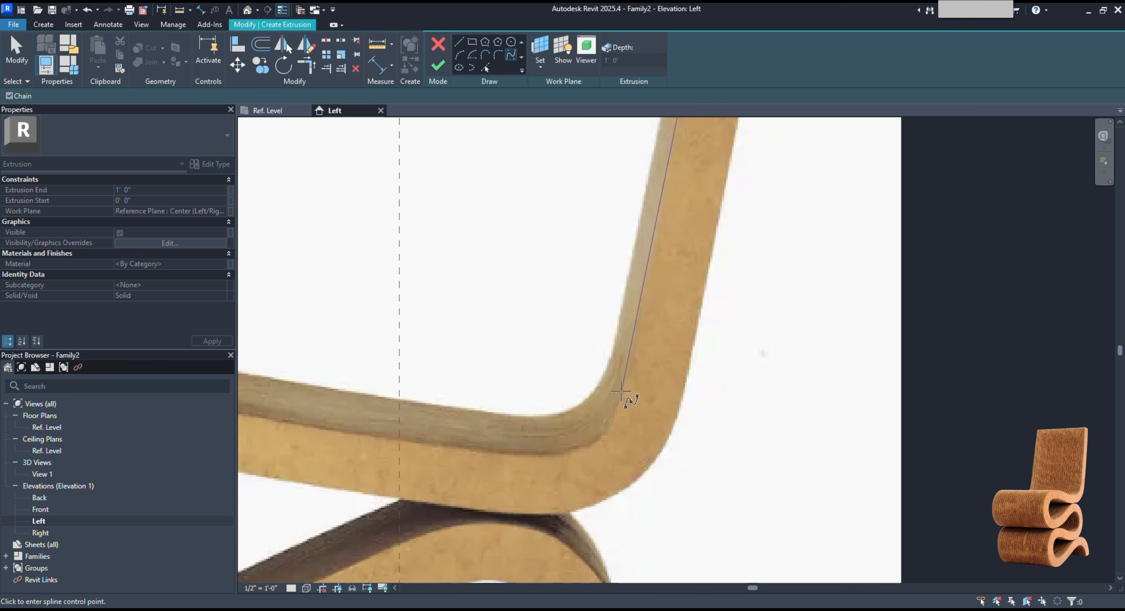
pyautogui.scroll(1, 620, 392)
pyautogui.click(621, 393)
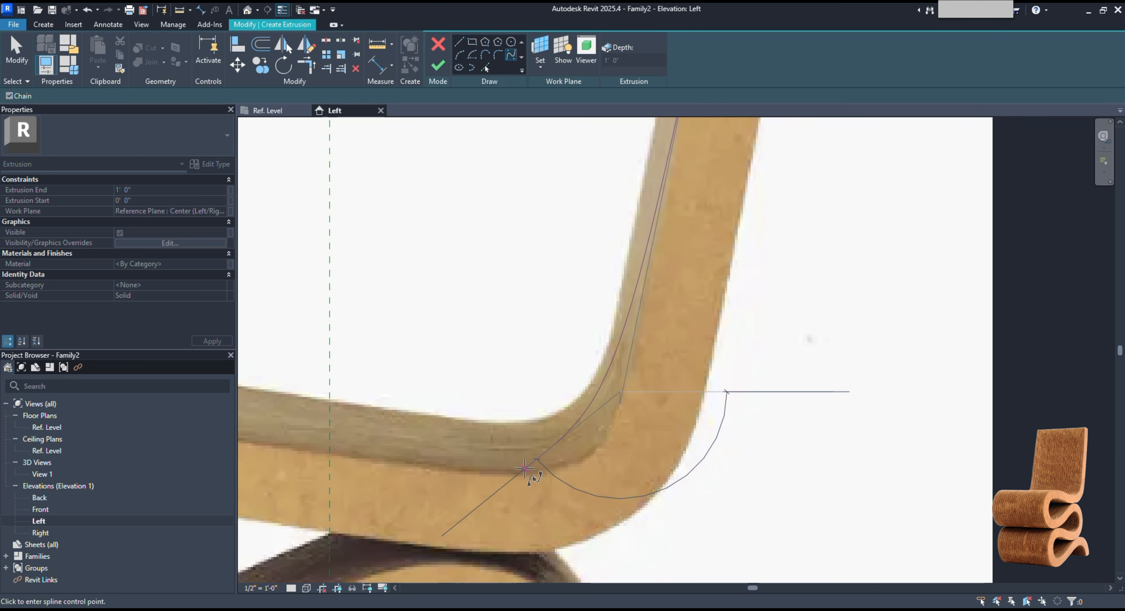
pyautogui.click(601, 444)
# Continue the spline around the seat bend and along the seat's top edge to its front curve.
pyautogui.moveTo(543, 493); pyautogui.dragTo(743, 397, button='middle')
pyautogui.click(779, 372)
pyautogui.click(703, 372)
pyautogui.moveTo(477, 350); pyautogui.dragTo(860, 347, button='middle')
pyautogui.click(808, 336)
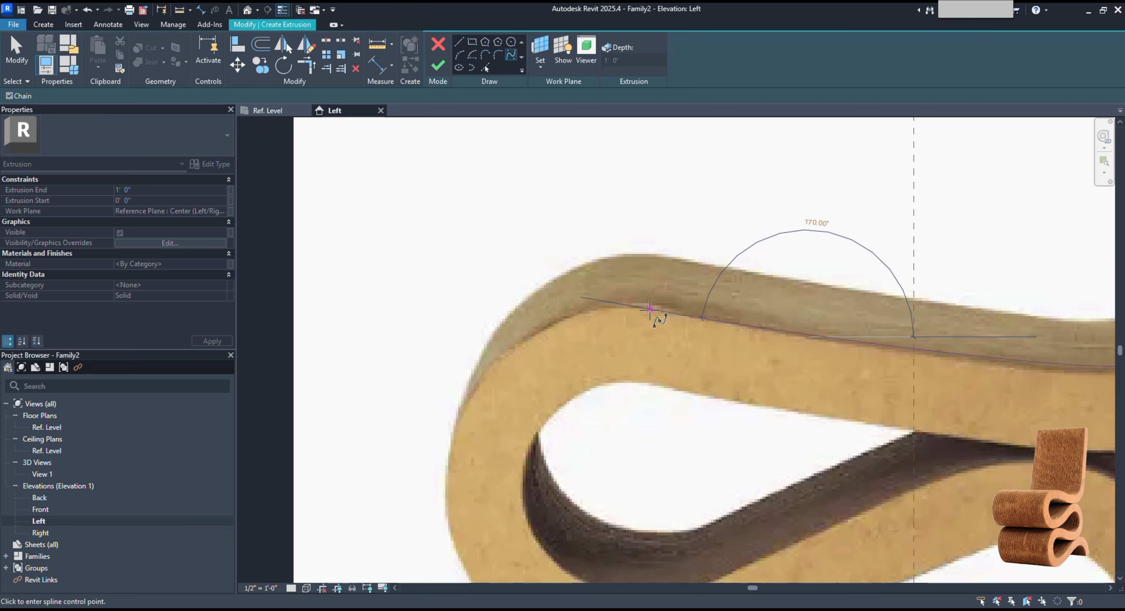
pyautogui.click(650, 310)
pyautogui.click(585, 308)
# Trace the spline around the upper loop's outer front curve and along its underside toward the middle opening.
pyautogui.moveTo(585, 308); pyautogui.dragTo(646, 149, button='middle')
pyautogui.click(560, 193)
pyautogui.click(512, 275)
pyautogui.click(512, 354)
pyautogui.moveTo(512, 355); pyautogui.dragTo(454, 236, button='middle')
pyautogui.click(471, 301)
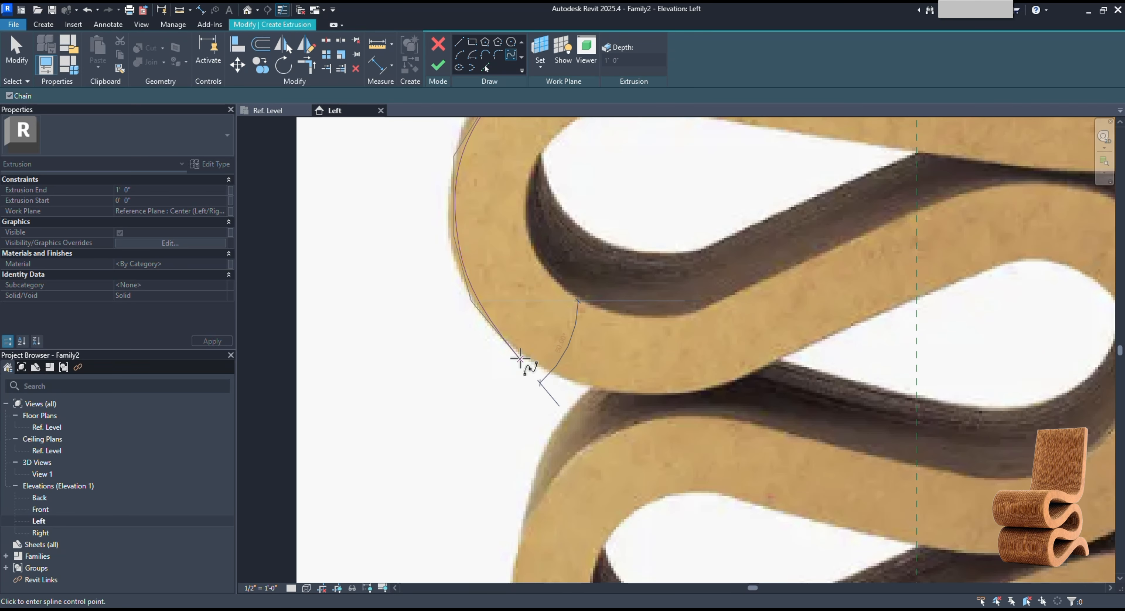
pyautogui.click(521, 359)
pyautogui.click(599, 393)
pyautogui.click(692, 393)
pyautogui.click(762, 369)
pyautogui.click(878, 313)
# Continue the spline along the middle opening's upper edge and around its rear rounded end.
pyautogui.moveTo(994, 343); pyautogui.dragTo(708, 417, button='middle')
pyautogui.click(693, 347)
pyautogui.click(790, 338)
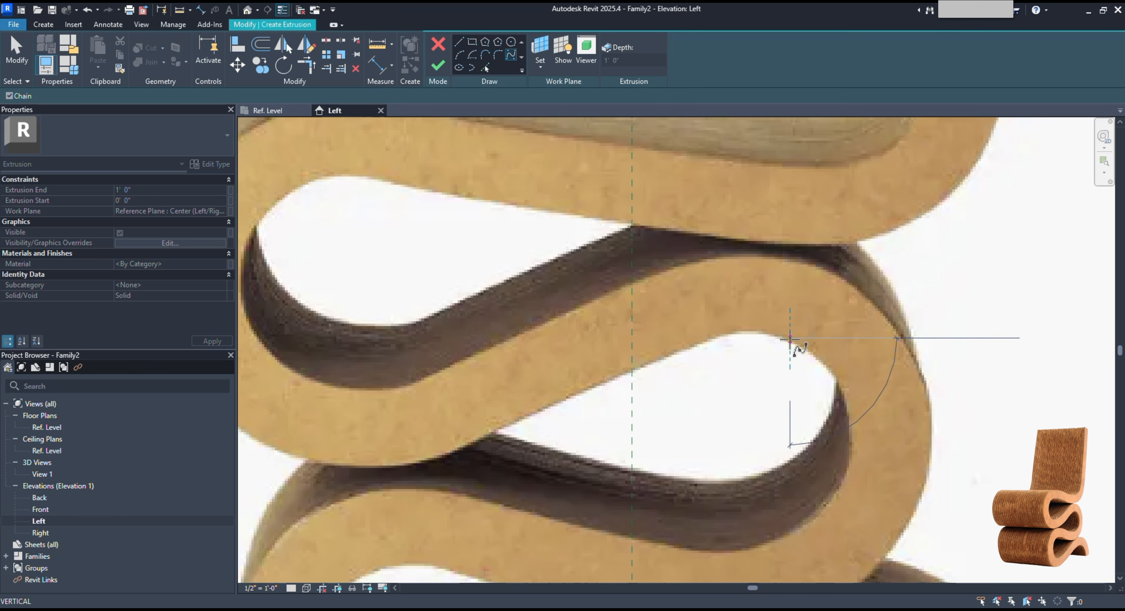
pyautogui.click(827, 369)
pyautogui.moveTo(827, 368); pyautogui.dragTo(828, 282, button='middle')
pyautogui.click(849, 347)
pyautogui.click(815, 434)
# Trace the spline back along the middle opening's lower edge and over the top of the lower loop.
pyautogui.moveTo(815, 434); pyautogui.dragTo(908, 355, button='middle')
pyautogui.click(807, 389)
pyautogui.click(640, 353)
pyautogui.click(533, 325)
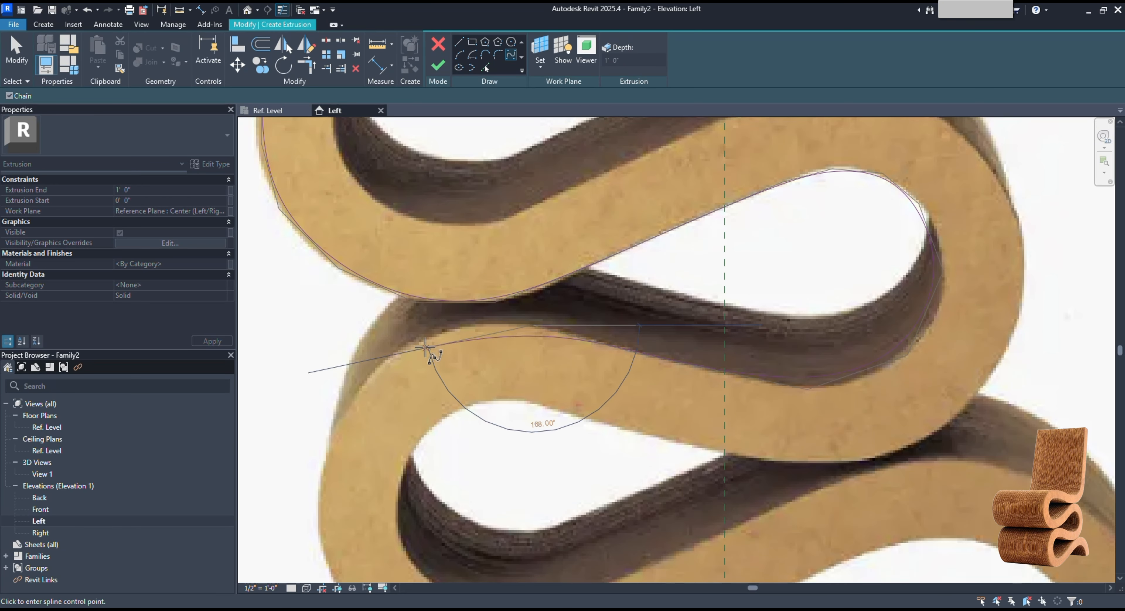
pyautogui.click(470, 326)
pyautogui.click(395, 354)
# Continue the spline around the lower loop's outer front curve, along its base and up the rear leg's underside.
pyautogui.moveTo(395, 354); pyautogui.dragTo(461, 205, button='middle')
pyautogui.click(395, 286)
pyautogui.click(385, 391)
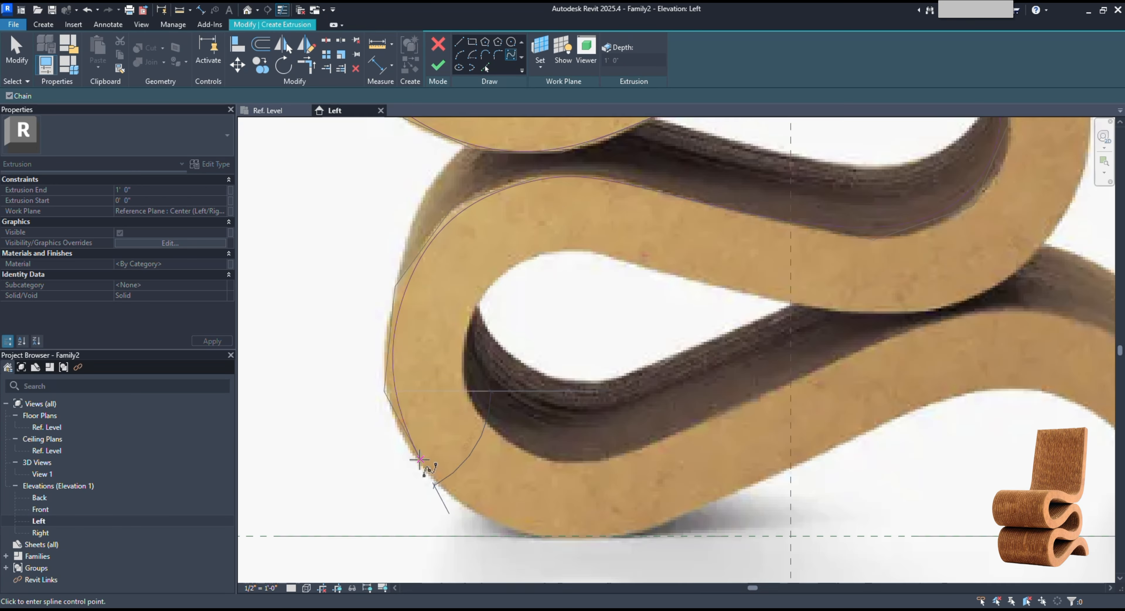
pyautogui.click(421, 461)
pyautogui.click(578, 536)
pyautogui.click(828, 447)
# Trace the spline under the rear leg's arch and end it on the Ref. Level line at the foot's inner corner.
pyautogui.moveTo(829, 445); pyautogui.dragTo(414, 493, button='middle')
pyautogui.click(550, 442)
pyautogui.click(608, 437)
pyautogui.click(675, 455)
pyautogui.click(713, 493)
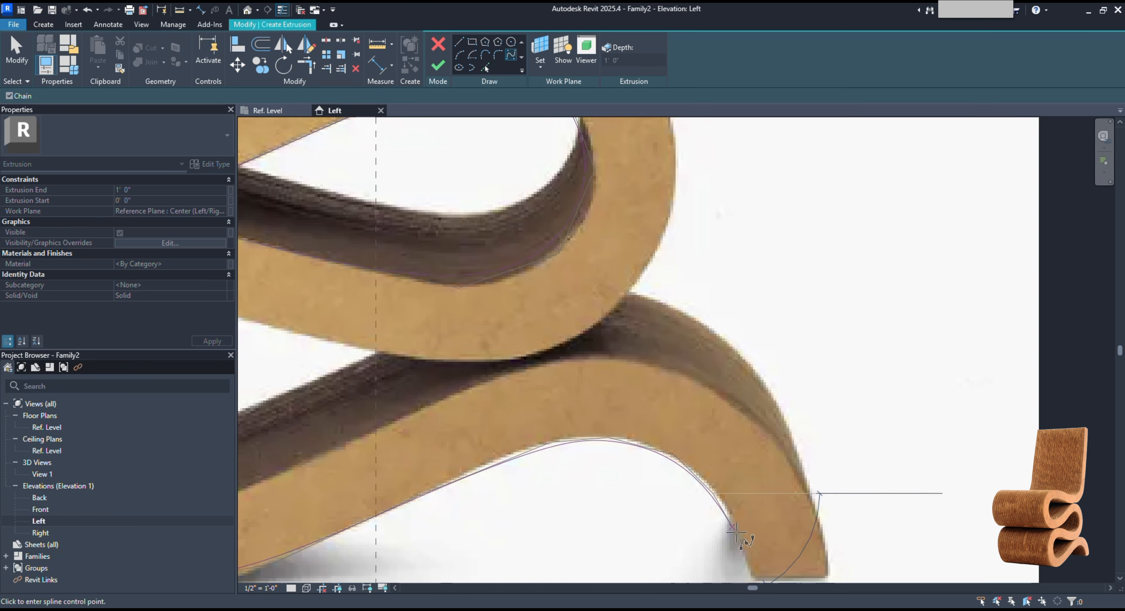
pyautogui.moveTo(736, 532); pyautogui.dragTo(706, 465, button='middle')
pyautogui.click(726, 517)
pyautogui.press('Escape')
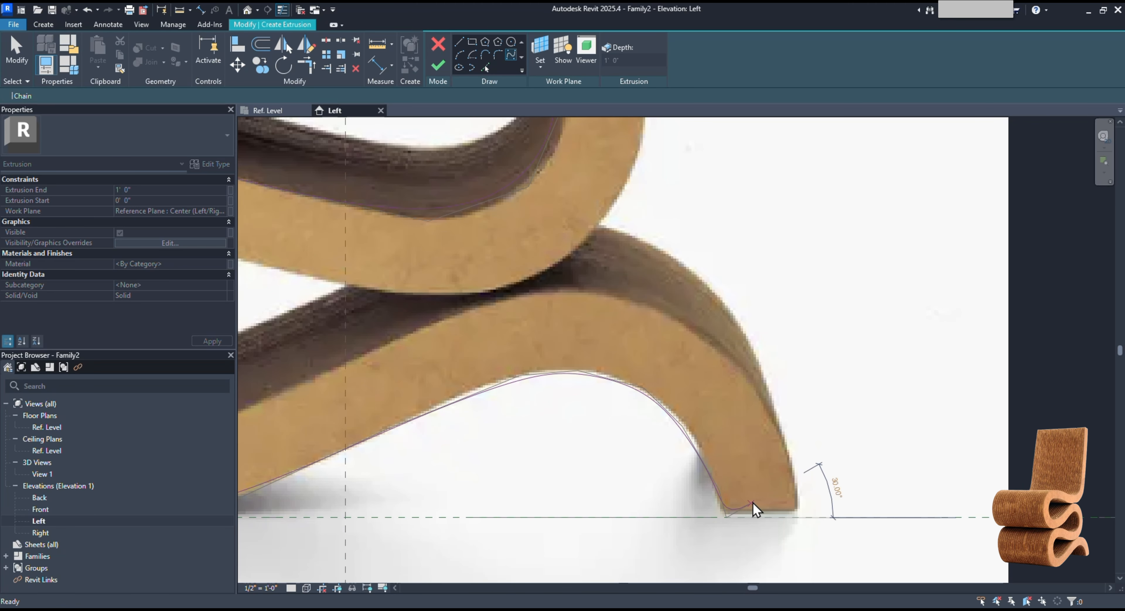
# Try a 1 1/2 inch Pick Lines offset of the traced spline against the chair's thickness in the image.
pyautogui.scroll(-6, 785, 441)
pyautogui.scroll(1, 760, 380)
pyautogui.moveTo(761, 395); pyautogui.dragTo(752, 485, button='middle')
pyautogui.scroll(-1, 744, 476)
pyautogui.scroll(-2, 724, 406)
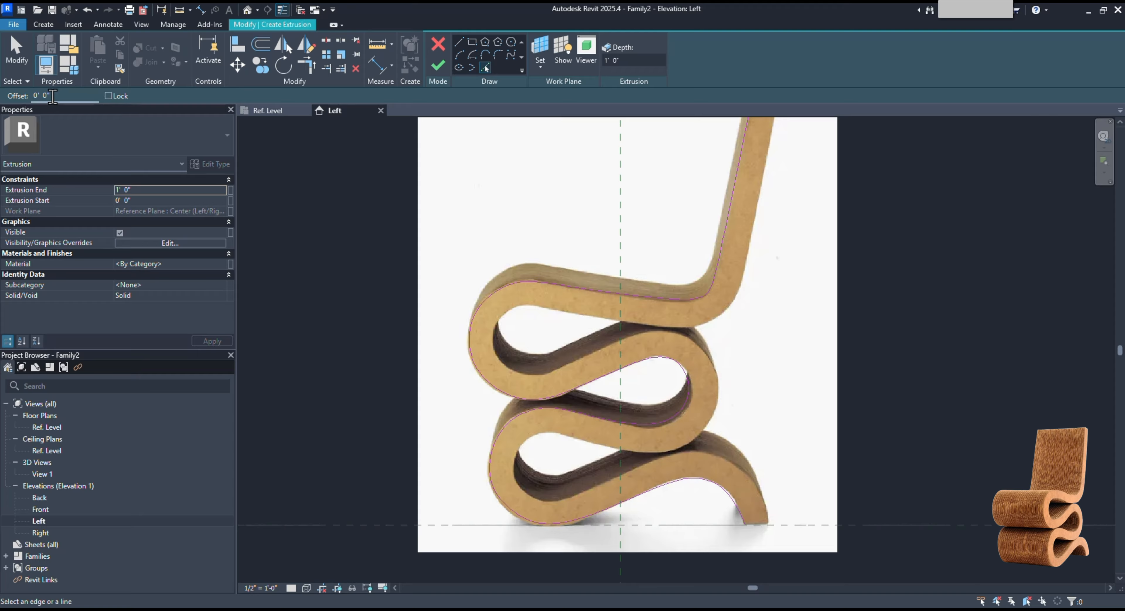
pyautogui.moveTo(42, 96); pyautogui.dragTo(50, 97)
pyautogui.write('1.5')
pyautogui.scroll(3, 706, 302)
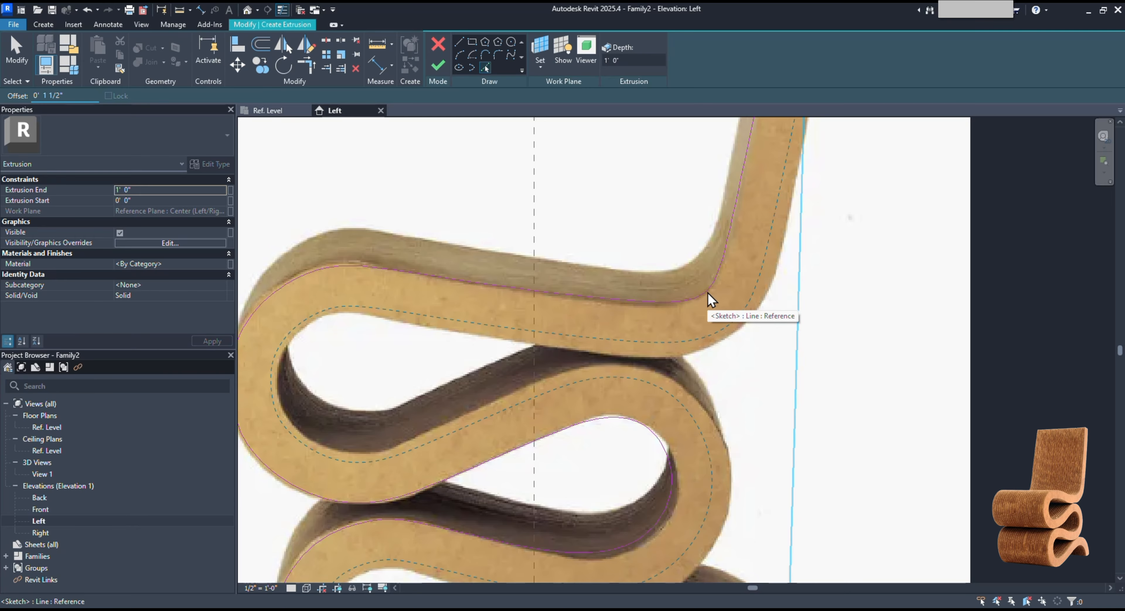
pyautogui.scroll(2, 712, 300)
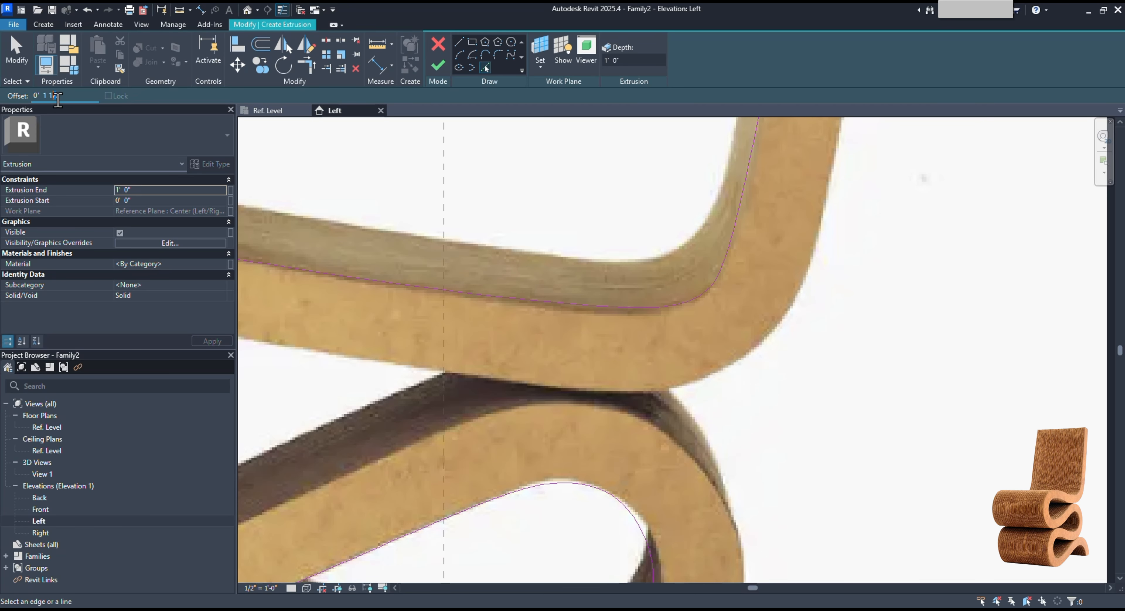
# Offset the traced spline 1 3/4 inches with Pick Lines to form the profile's opposite edge.
pyautogui.moveTo(62, 96); pyautogui.dragTo(50, 95)
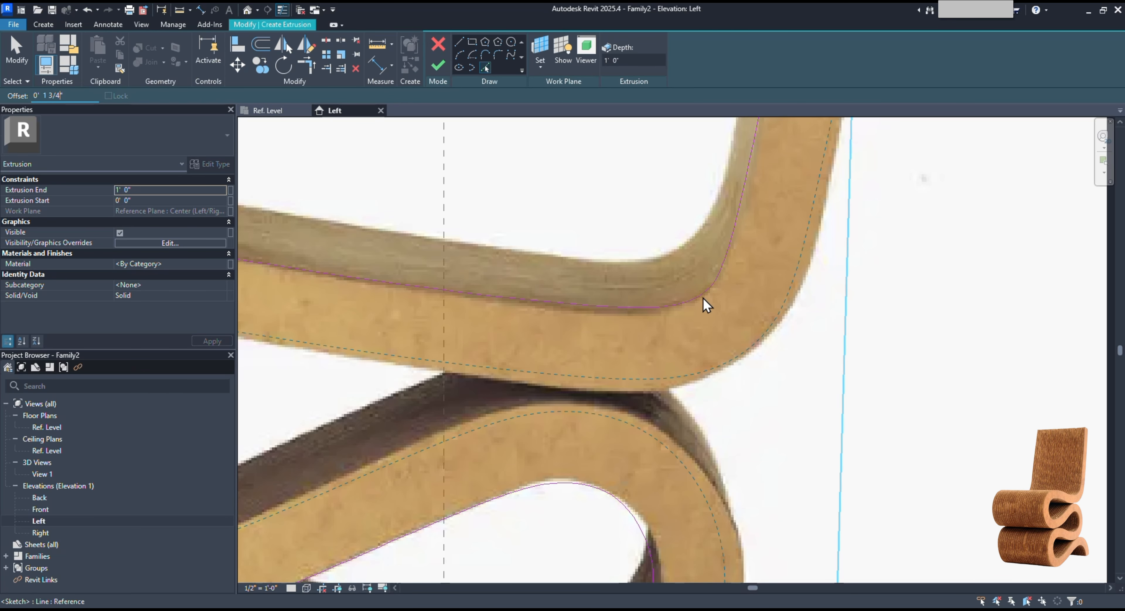
pyautogui.scroll(-1, 699, 302)
pyautogui.scroll(-2, 698, 302)
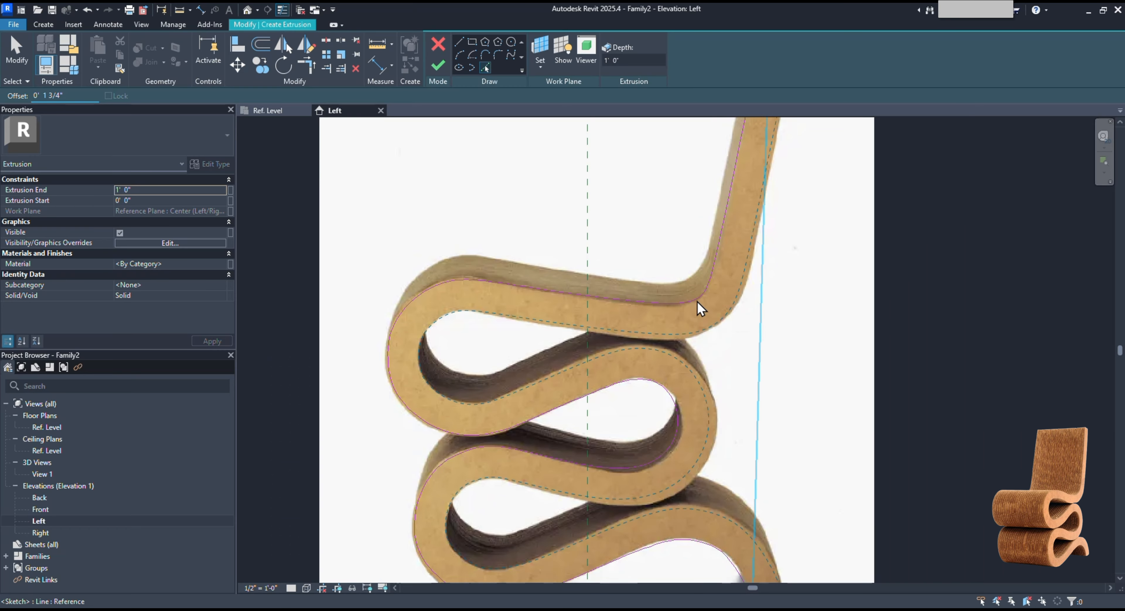
pyautogui.scroll(-1, 698, 302)
pyautogui.click(698, 302)
pyautogui.scroll(5, 696, 320)
pyautogui.scroll(-2, 695, 325)
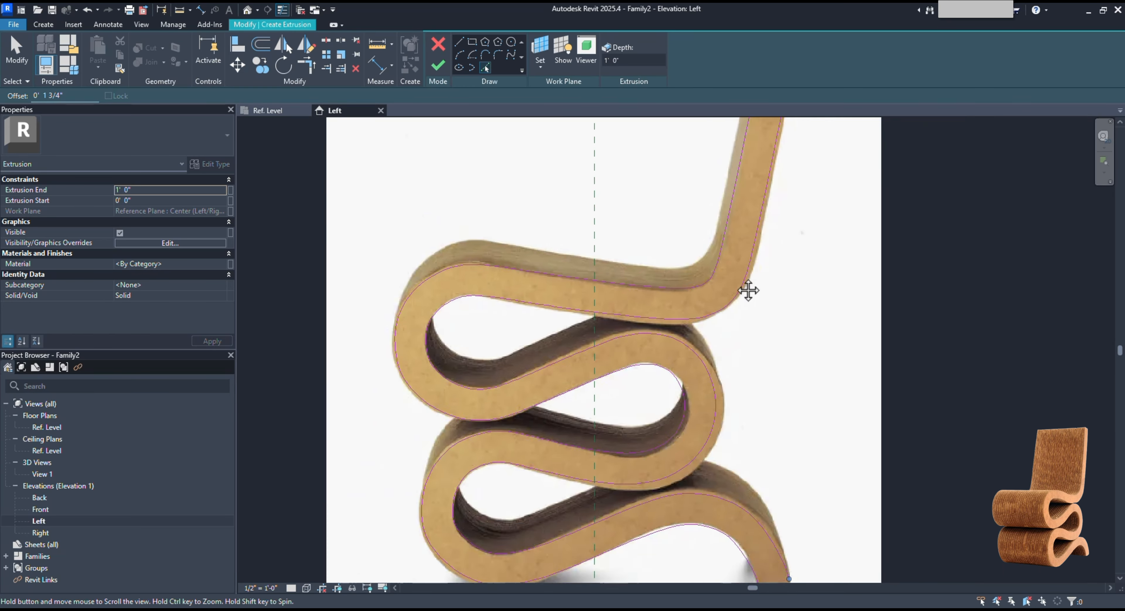
pyautogui.moveTo(746, 289); pyautogui.dragTo(607, 456, button='middle')
pyautogui.scroll(1, 686, 135)
pyautogui.click(458, 42)
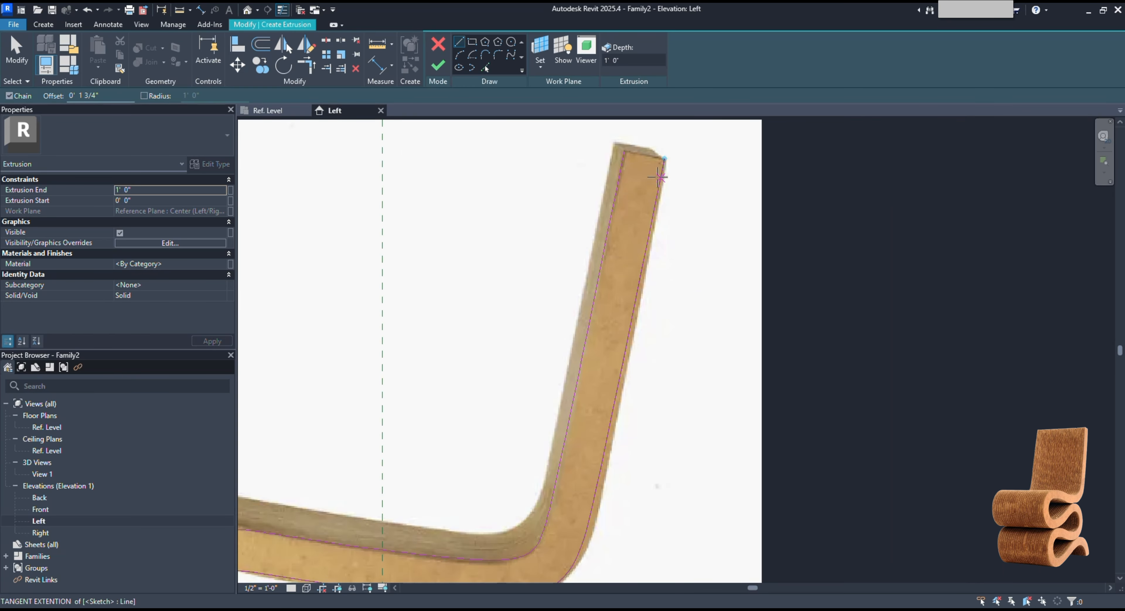
pyautogui.scroll(3, 671, 242)
pyautogui.click(672, 239)
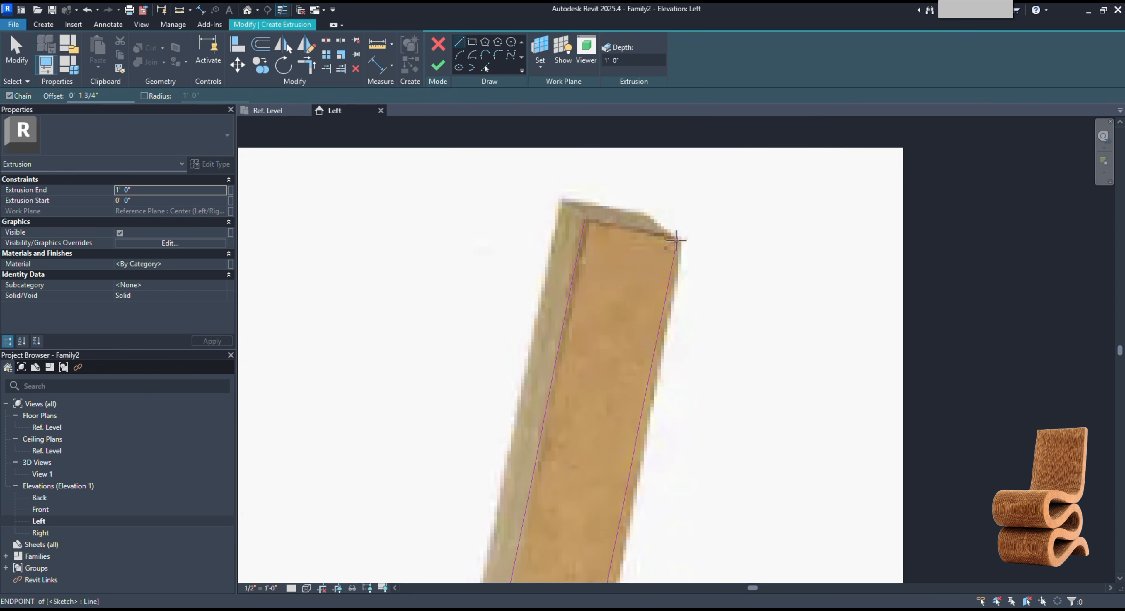
pyautogui.write('111')
pyautogui.press('Escape')
pyautogui.press('Escape')
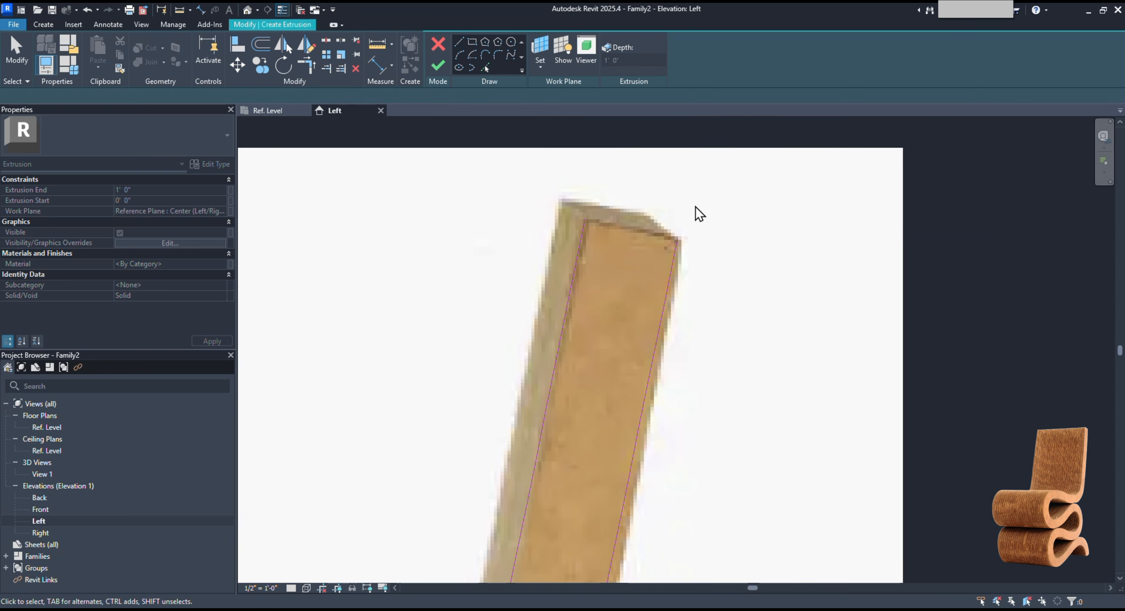
# Close the backrest's top end with a straight zero-offset line between the ends of the two splines.
pyautogui.click(458, 42)
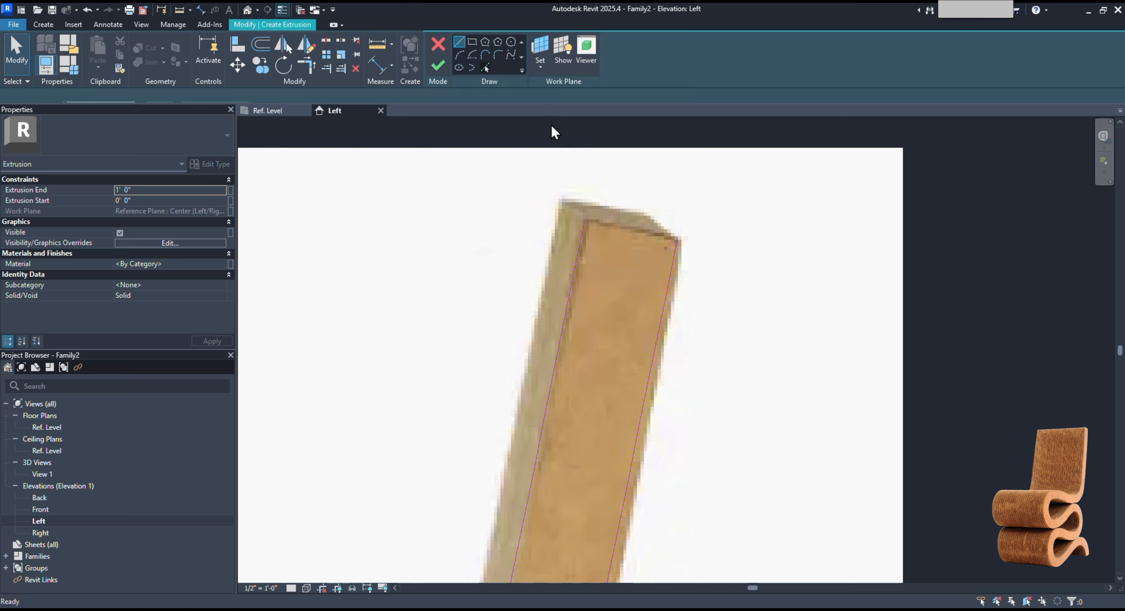
pyautogui.click(679, 237)
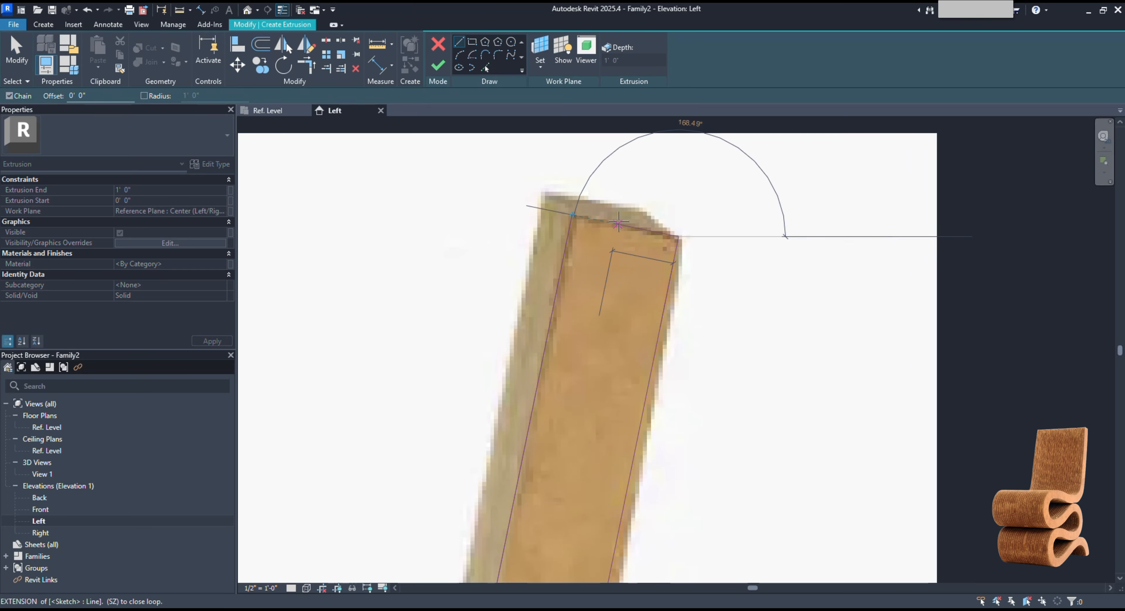
pyautogui.click(586, 221)
# Close the rear foot of the profile with a straight line along the Ref. Level line between the ends of the two splines.
pyautogui.scroll(-3, 617, 363)
pyautogui.moveTo(591, 532); pyautogui.dragTo(722, 227, button='middle')
pyautogui.scroll(-1, 699, 262)
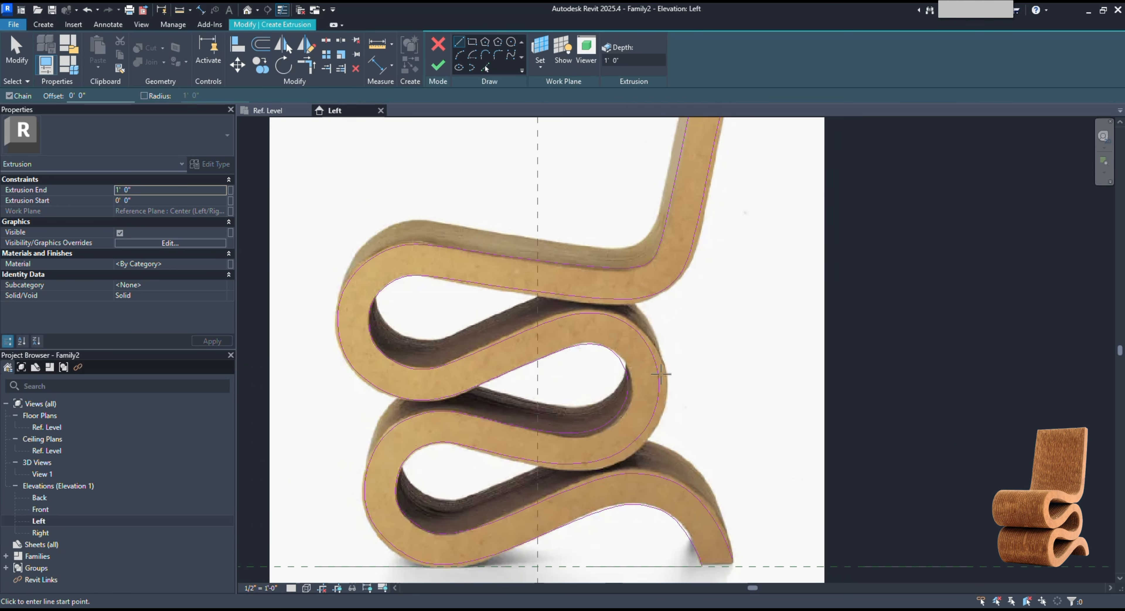
pyautogui.moveTo(668, 418); pyautogui.dragTo(664, 209, button='middle')
pyautogui.scroll(3, 721, 373)
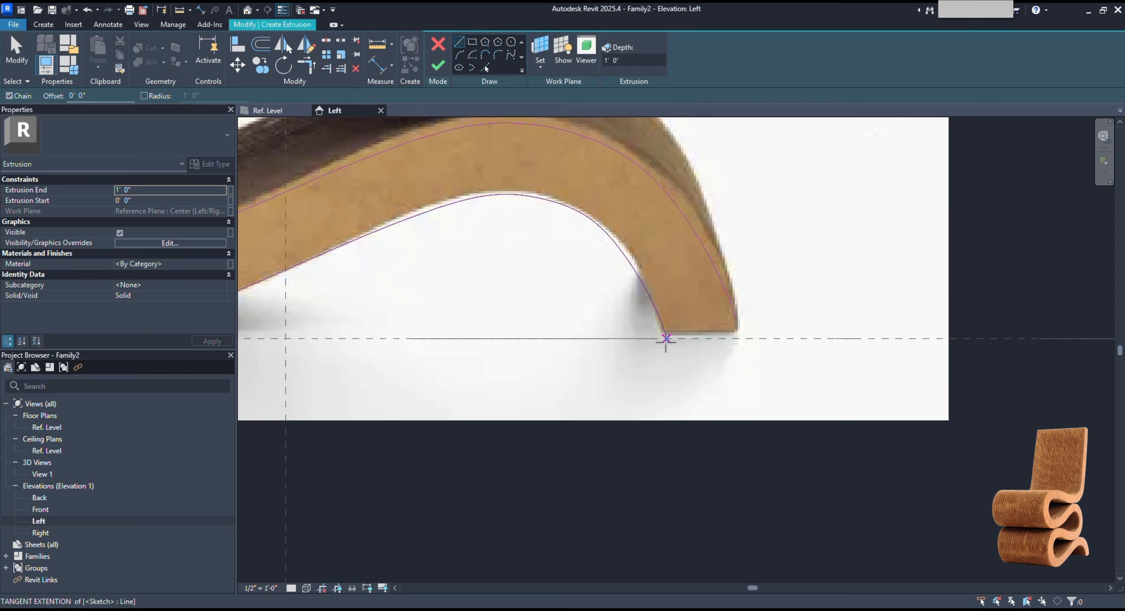
pyautogui.click(665, 339)
pyautogui.click(741, 337)
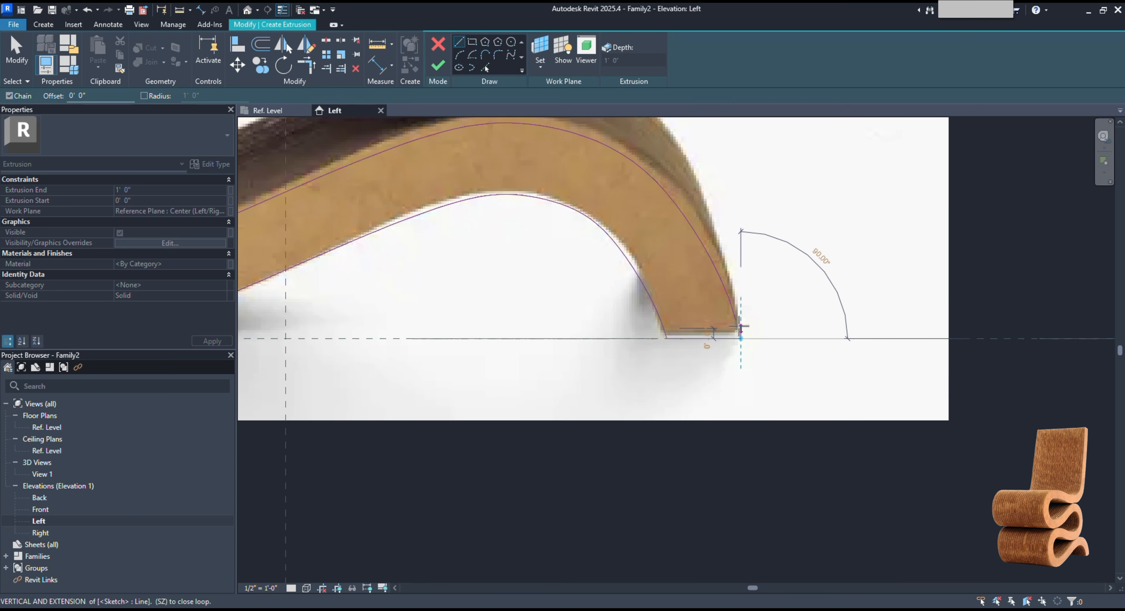
pyautogui.press('Escape')
pyautogui.press('Escape')
# Finish the extrusion sketch and show the resulting chair in the default 3D view.
pyautogui.scroll(-5, 786, 251)
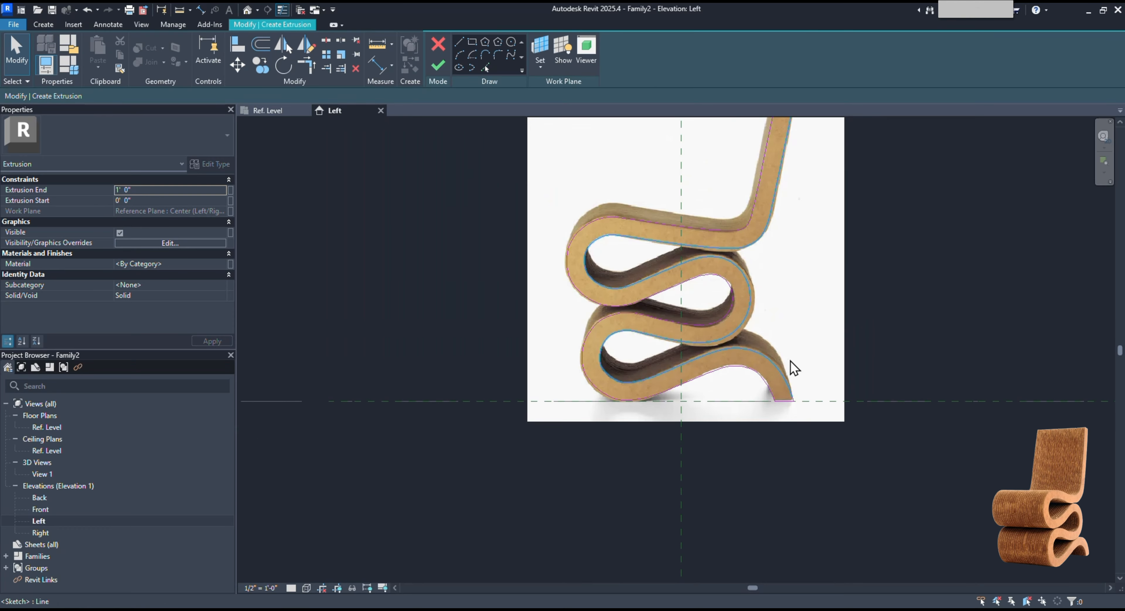
pyautogui.scroll(1, 795, 368)
pyautogui.moveTo(795, 368); pyautogui.dragTo(709, 380, button='middle')
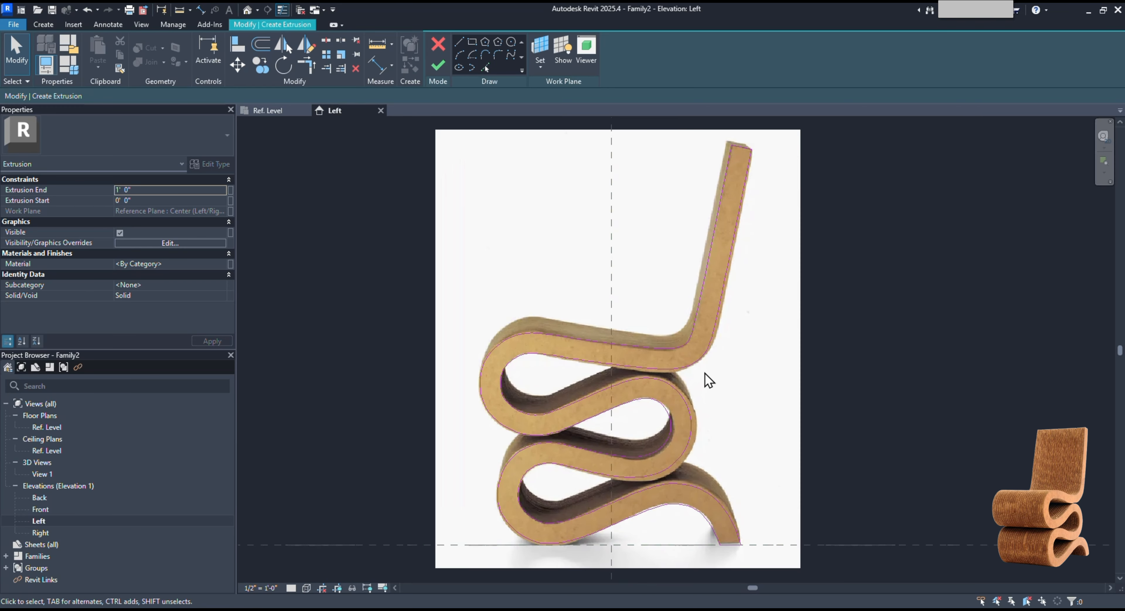
pyautogui.click(440, 63)
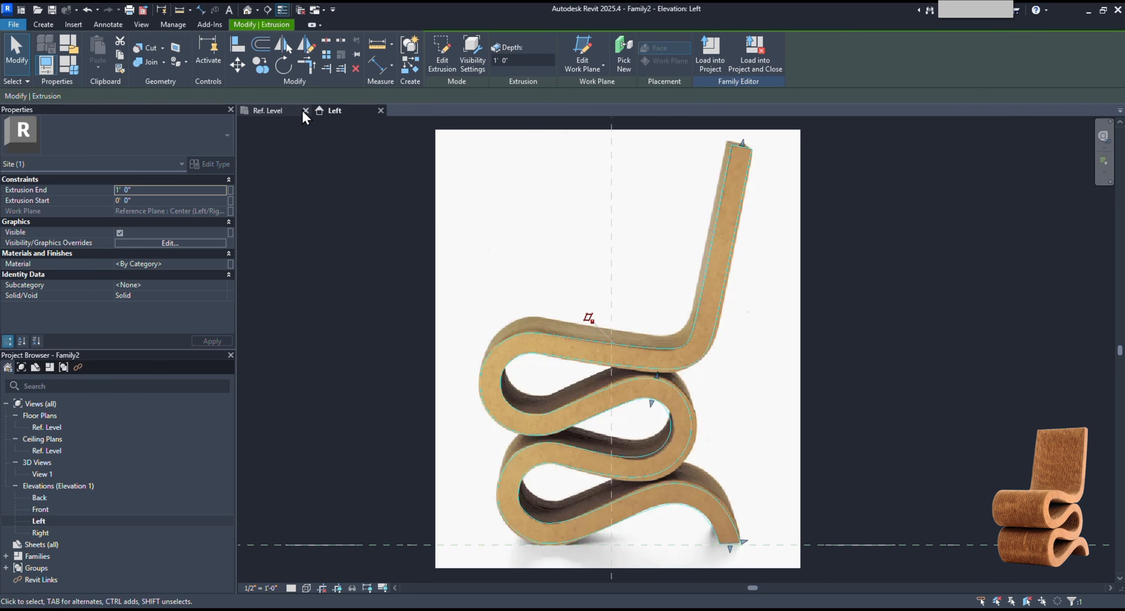
pyautogui.click(282, 109)
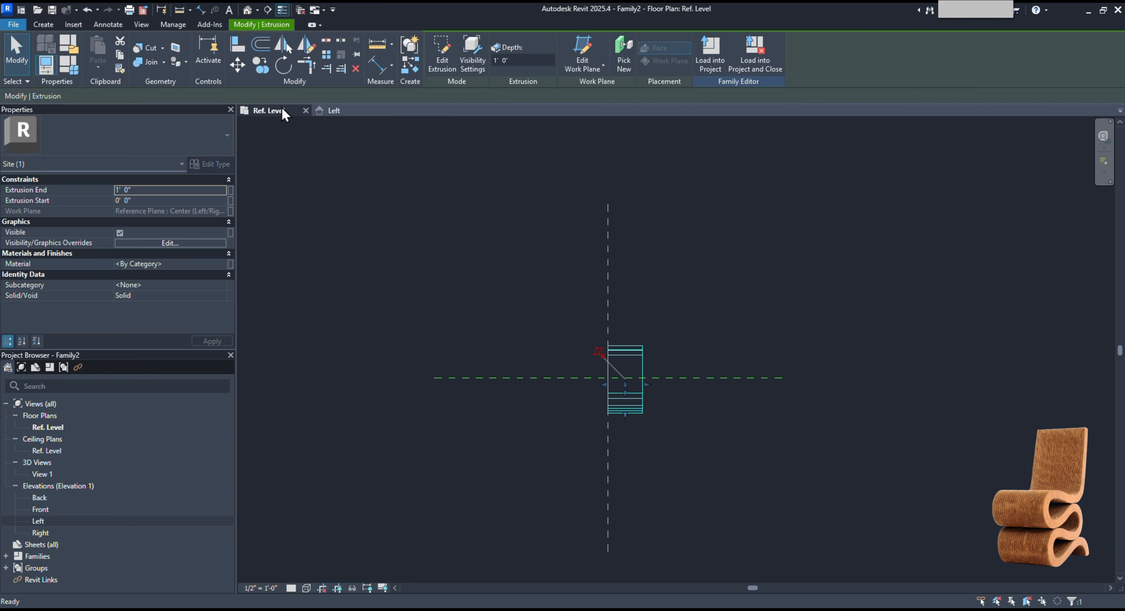
pyautogui.click(282, 9)
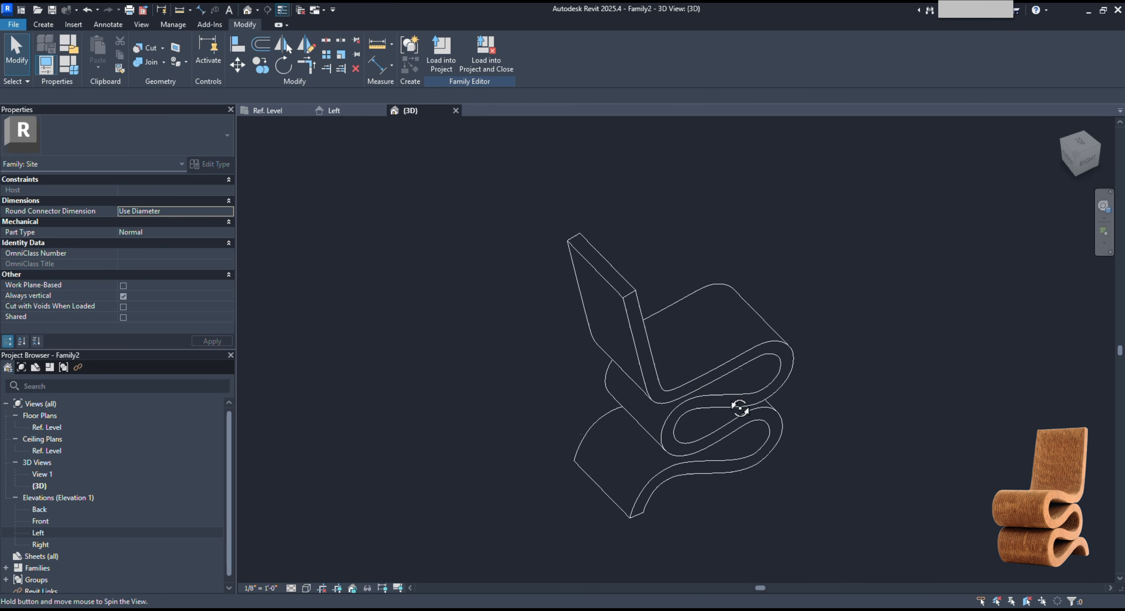
pyautogui.keyDown('shift'); pyautogui.moveTo(739, 408); pyautogui.dragTo(296, 317, button='middle'); pyautogui.keyUp('shift')
# Set the 3D view to the Fine detail level and a shaded visual style.
pyautogui.click(291, 588)
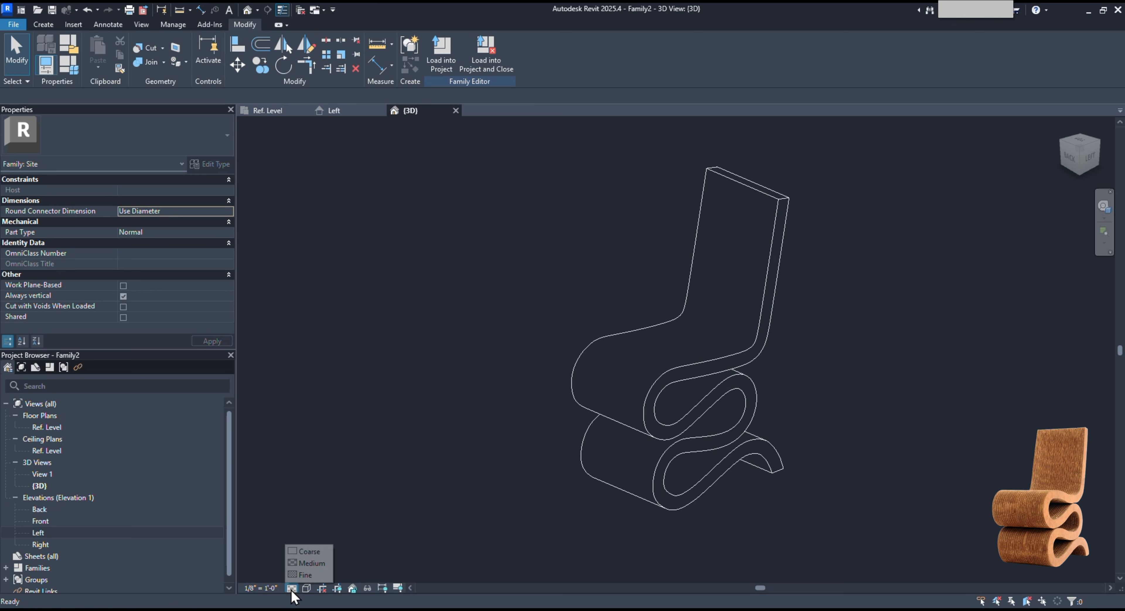
pyautogui.click(296, 579)
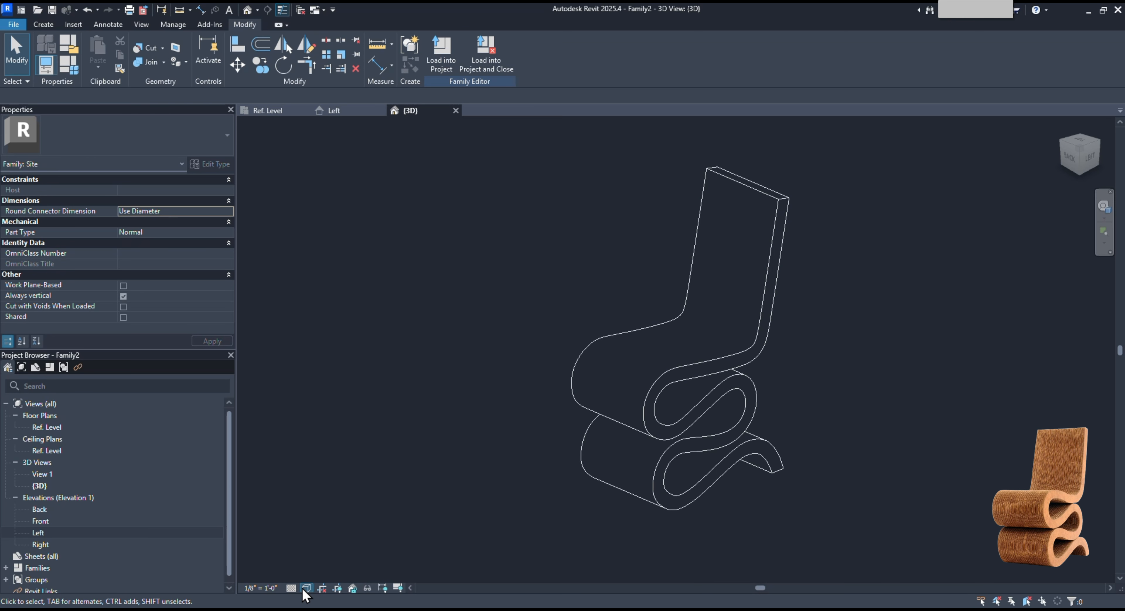
pyautogui.click(303, 587)
pyautogui.click(305, 575)
pyautogui.click(309, 588)
pyautogui.click(322, 540)
pyautogui.moveTo(506, 485)
pyautogui.keyDown('shift'); pyautogui.mouseDown(button='middle')
pyautogui.moveTo(557, 465)
pyautogui.moveTo(468, 442)
pyautogui.moveTo(859, 460)
pyautogui.moveTo(668, 475)
pyautogui.moveTo(423, 300)
pyautogui.mouseUp(button='middle'); pyautogui.keyUp('shift')
# Examine the chair extrusion's width and its placement relative to the center reference planes in the Ref. Level plan.
pyautogui.click(280, 111)
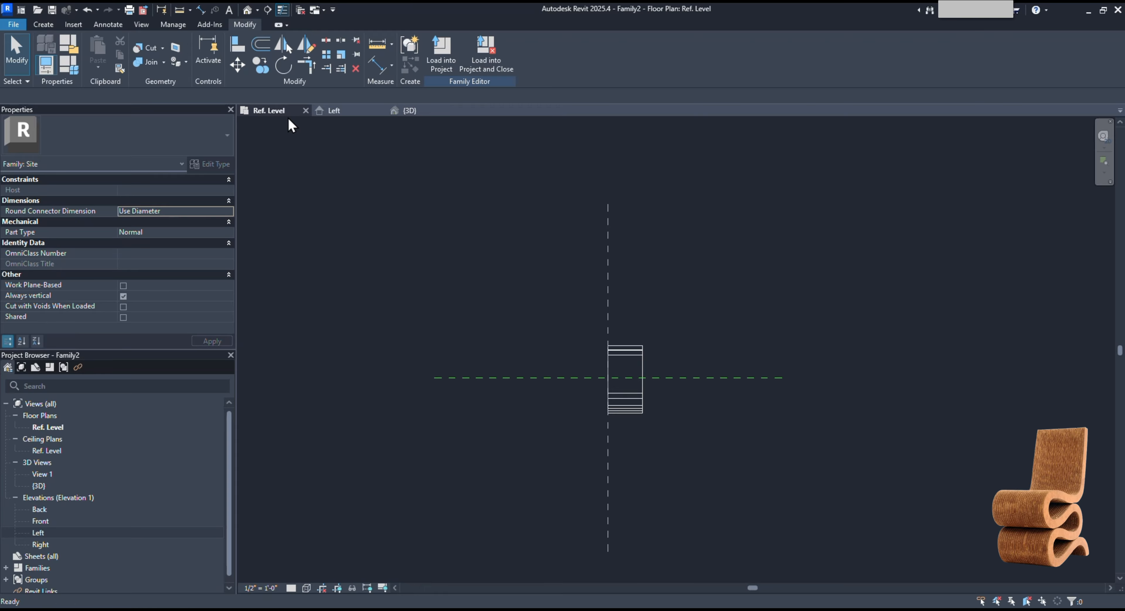
pyautogui.scroll(4, 660, 374)
pyautogui.click(179, 9)
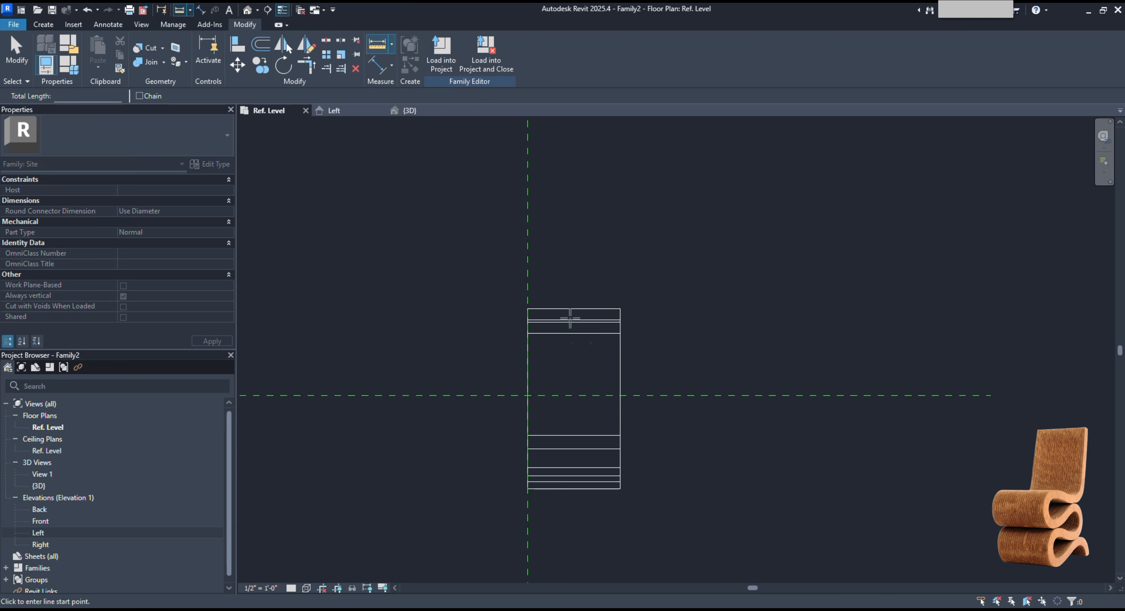
pyautogui.press('Escape')
pyautogui.click(608, 330)
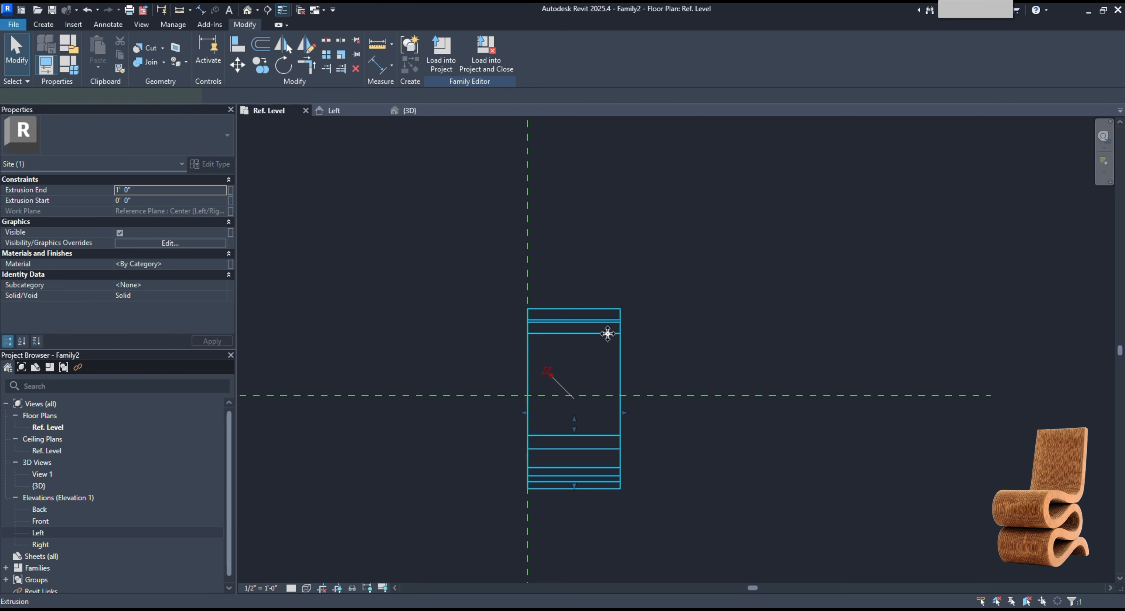
pyautogui.scroll(2, 576, 390)
pyautogui.moveTo(573, 384); pyautogui.dragTo(610, 340, button='middle')
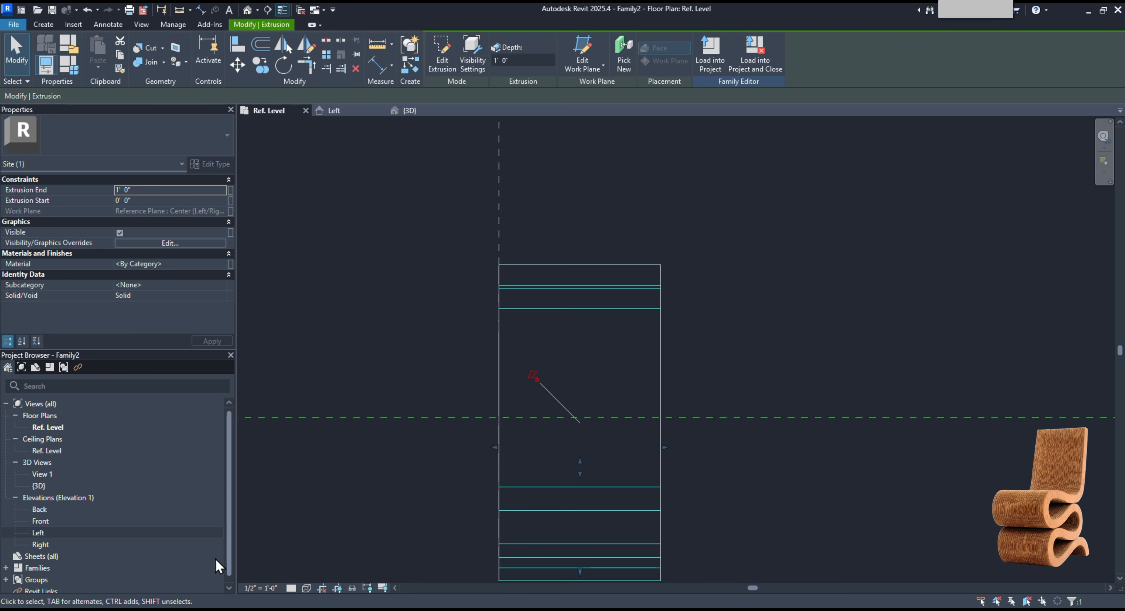
pyautogui.press('Escape')
pyautogui.click(617, 311)
pyautogui.scroll(-1, 477, 261)
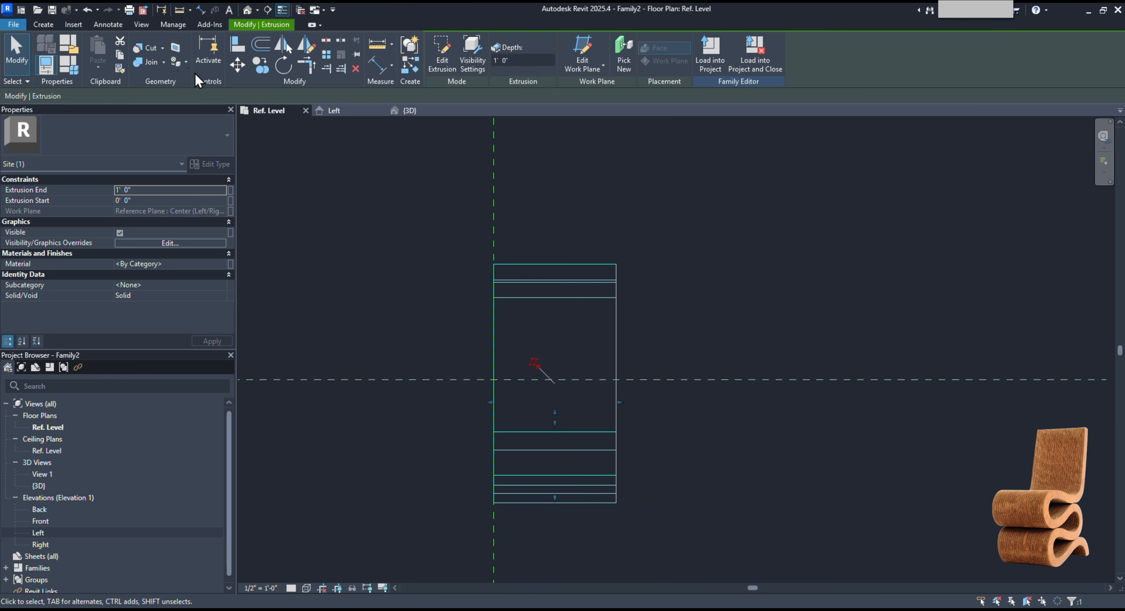
# Draw a horizontal symbolic line 13 3/4 inches long beyond the chair's edge in the Ref. Level plan as a width guide.
pyautogui.click(107, 26)
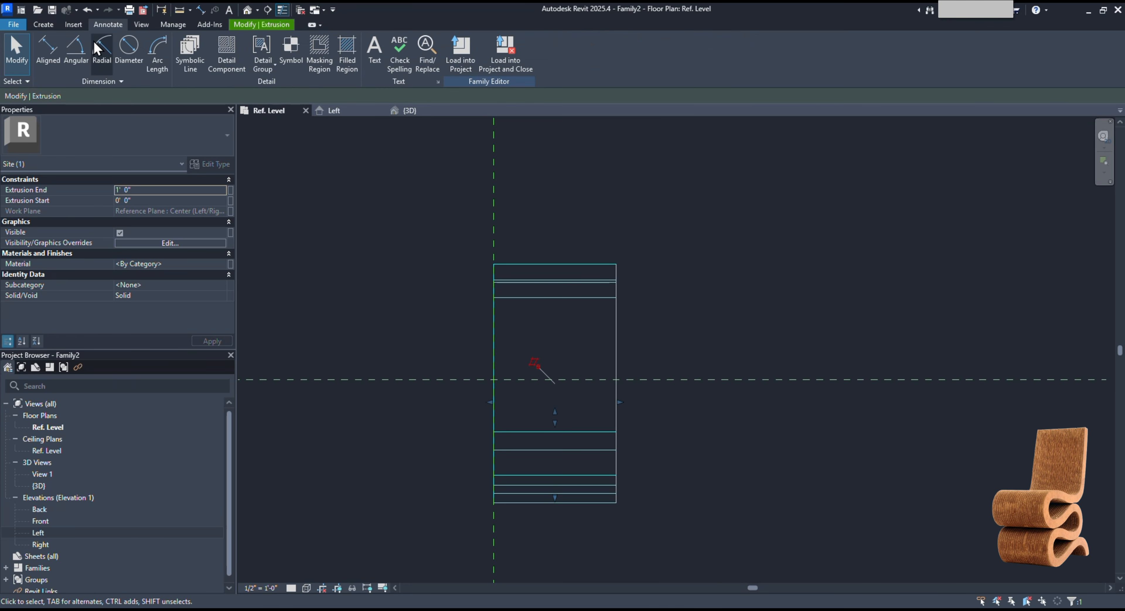
pyautogui.click(188, 48)
pyautogui.click(431, 230)
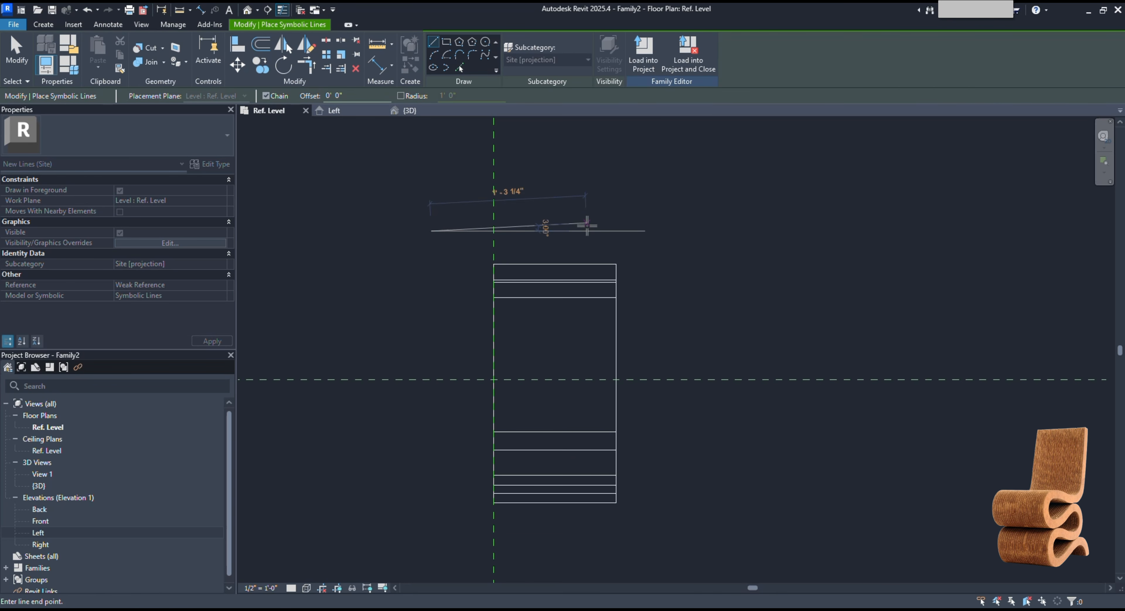
pyautogui.write('1')
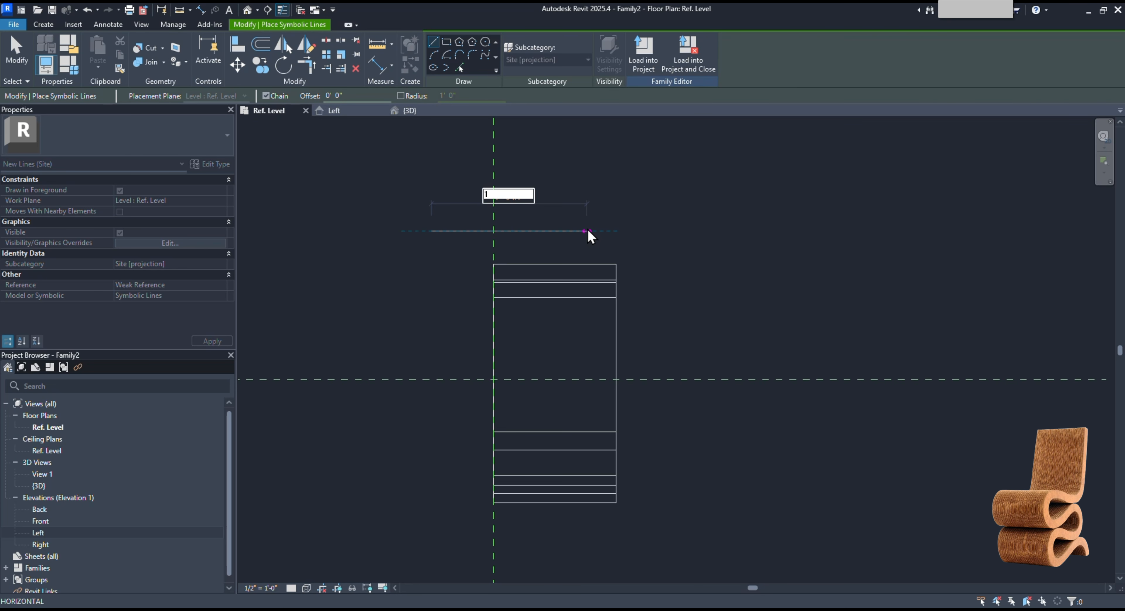
pyautogui.write('3 3/4"')
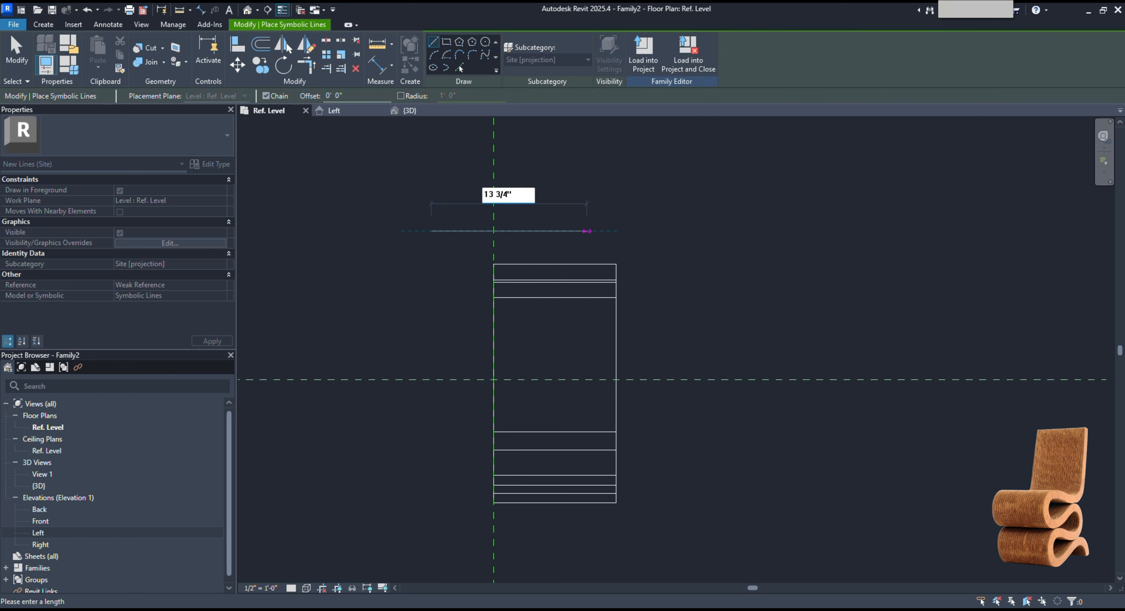
pyautogui.press('Return')
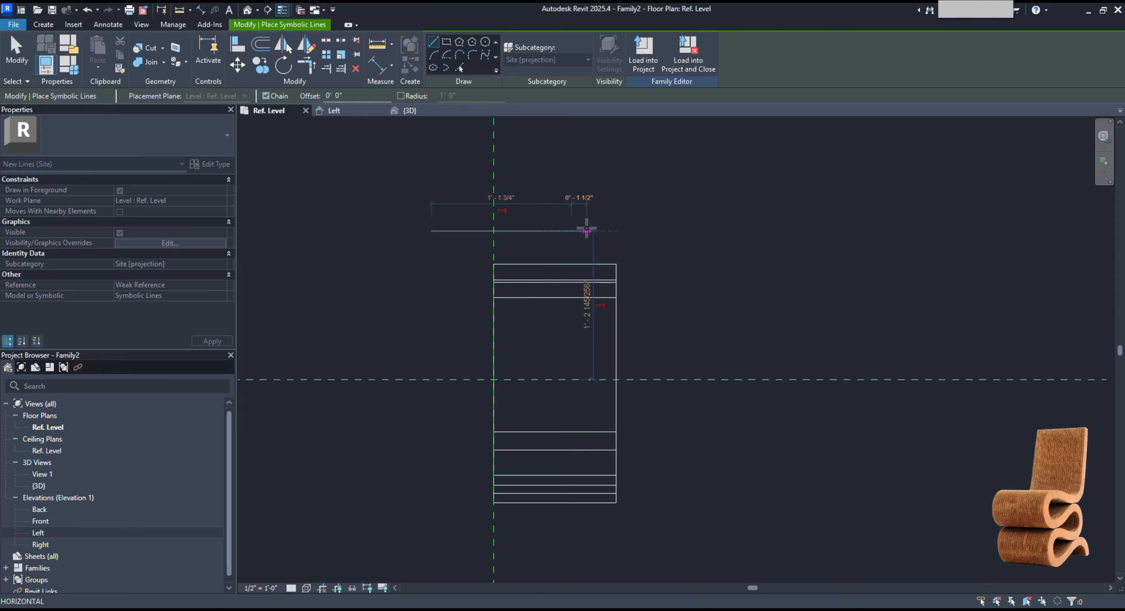
pyautogui.press('Escape')
pyautogui.press('Escape')
# Move the symbolic guide line by its midpoint onto the vertical center reference plane, within the chair's outline.
pyautogui.click(524, 231)
pyautogui.scroll(2, 520, 231)
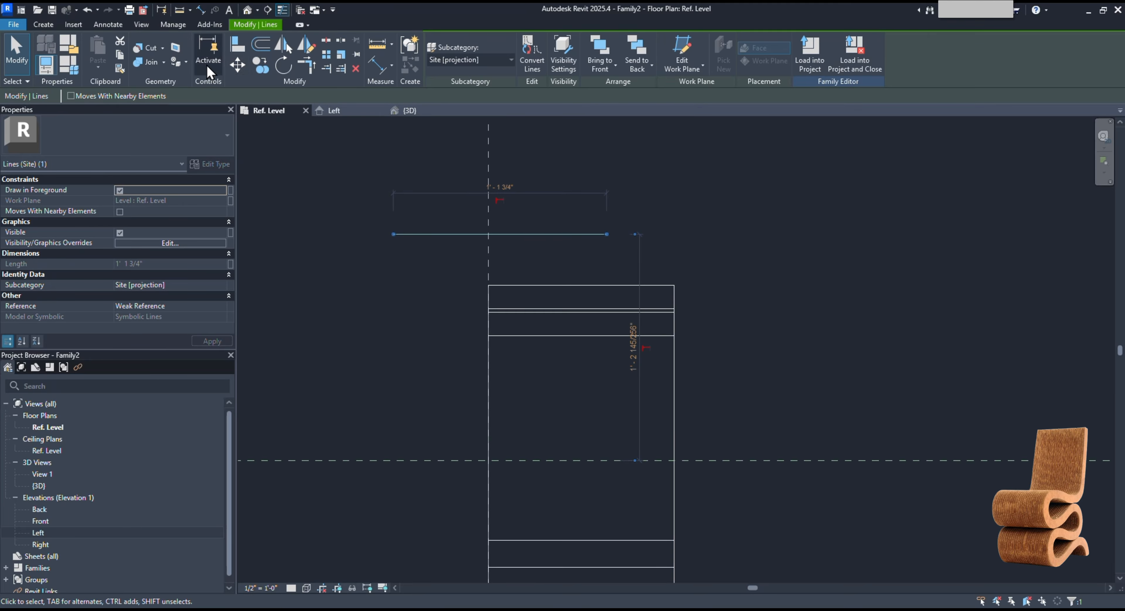
pyautogui.scroll(2, 487, 235)
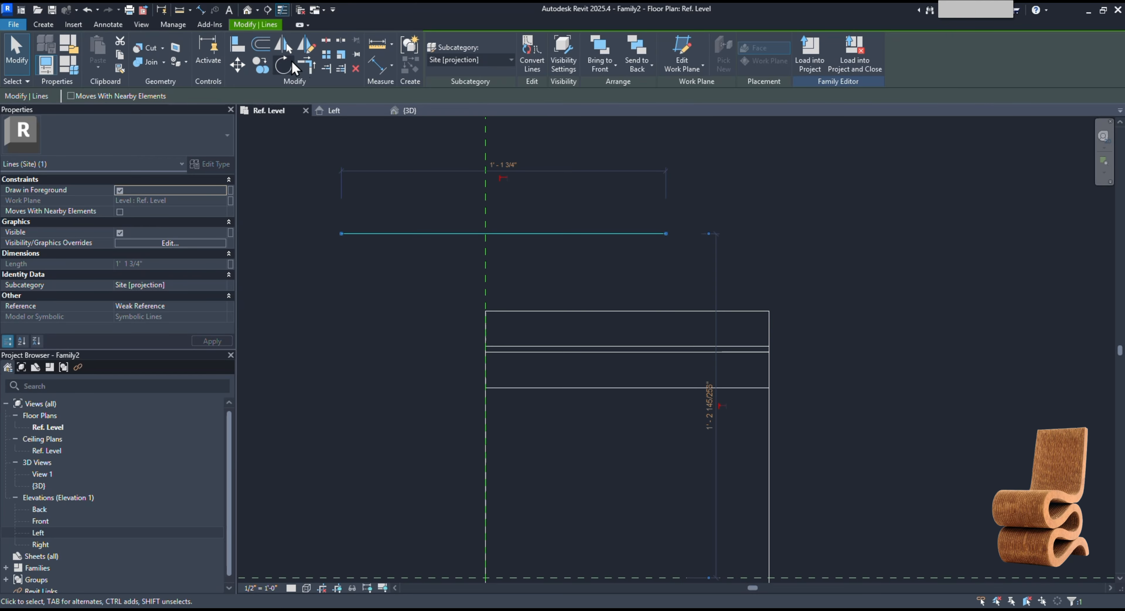
pyautogui.click(237, 65)
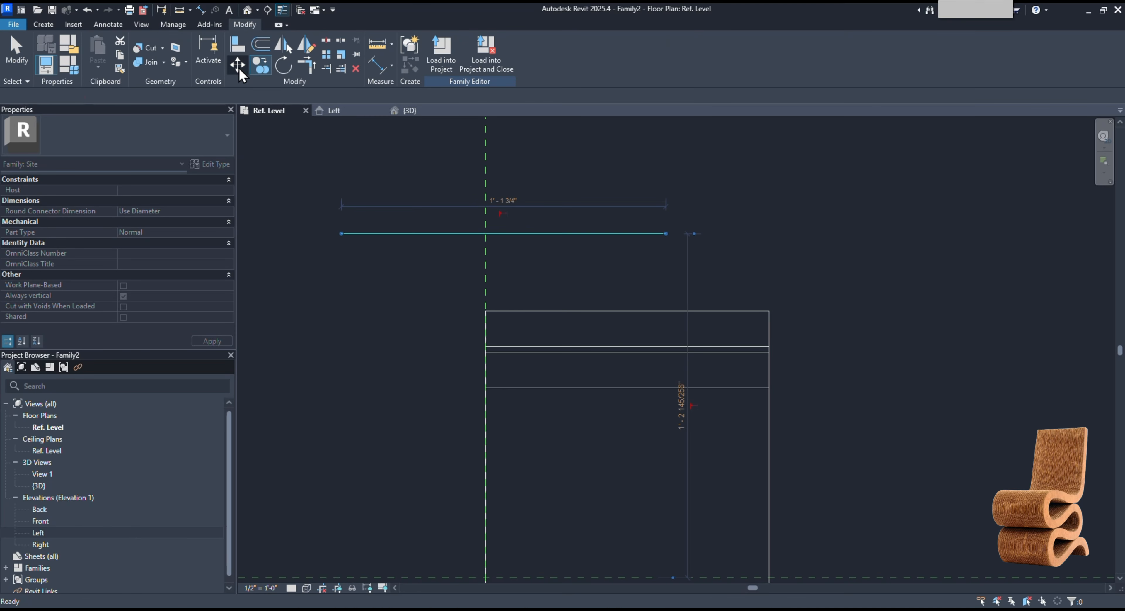
pyautogui.click(502, 232)
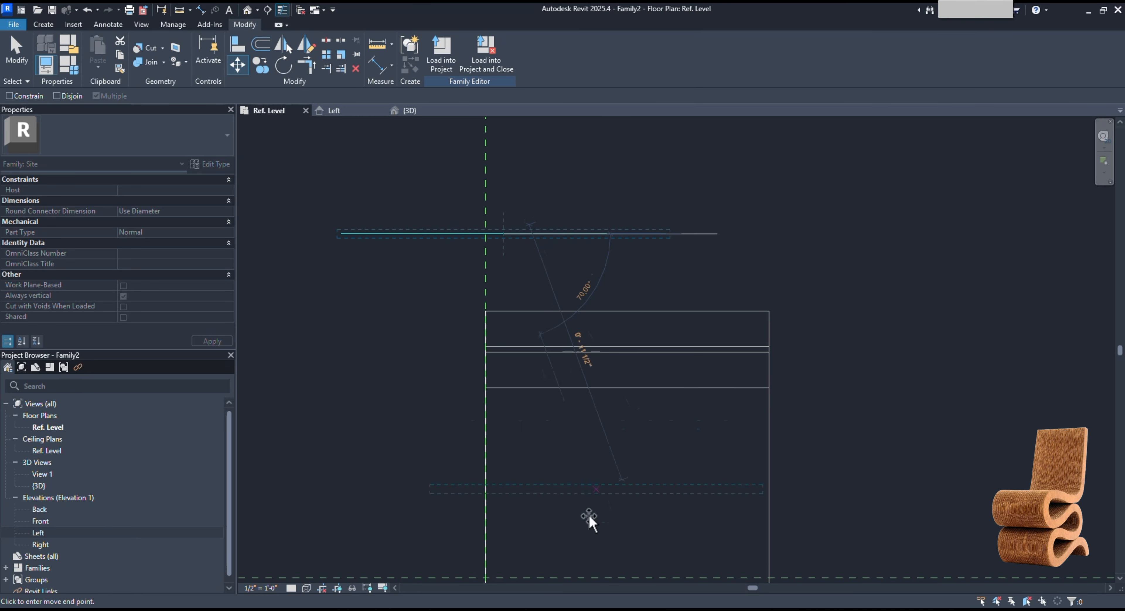
pyautogui.moveTo(485, 547); pyautogui.dragTo(514, 433, button='middle')
pyautogui.click(516, 436)
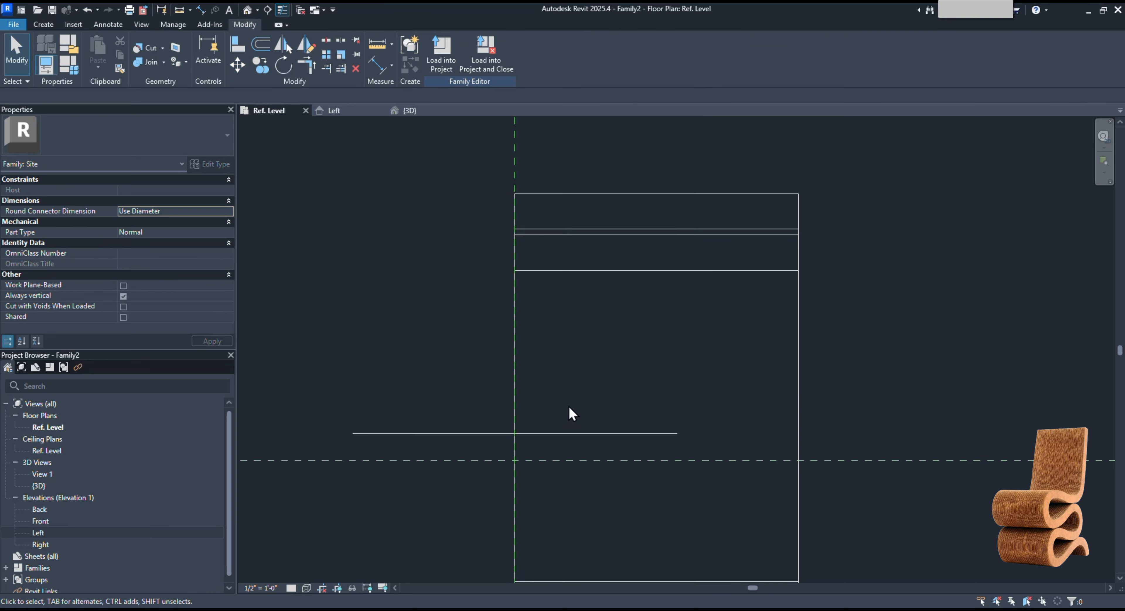
# Stretch the extrusion's two sides to the guide line's ends, giving an extrusion start of -6 7/8 inches and end of 6 7/8 inches.
pyautogui.scroll(-3, 569, 406)
pyautogui.click(669, 400)
pyautogui.scroll(2, 564, 466)
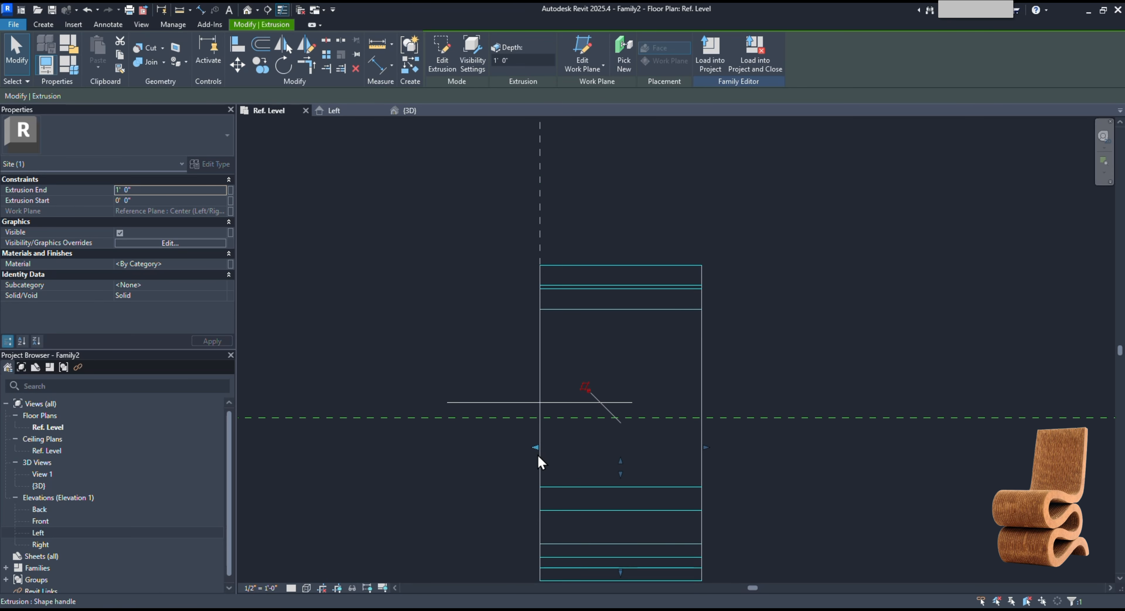
pyautogui.moveTo(538, 454); pyautogui.dragTo(446, 454)
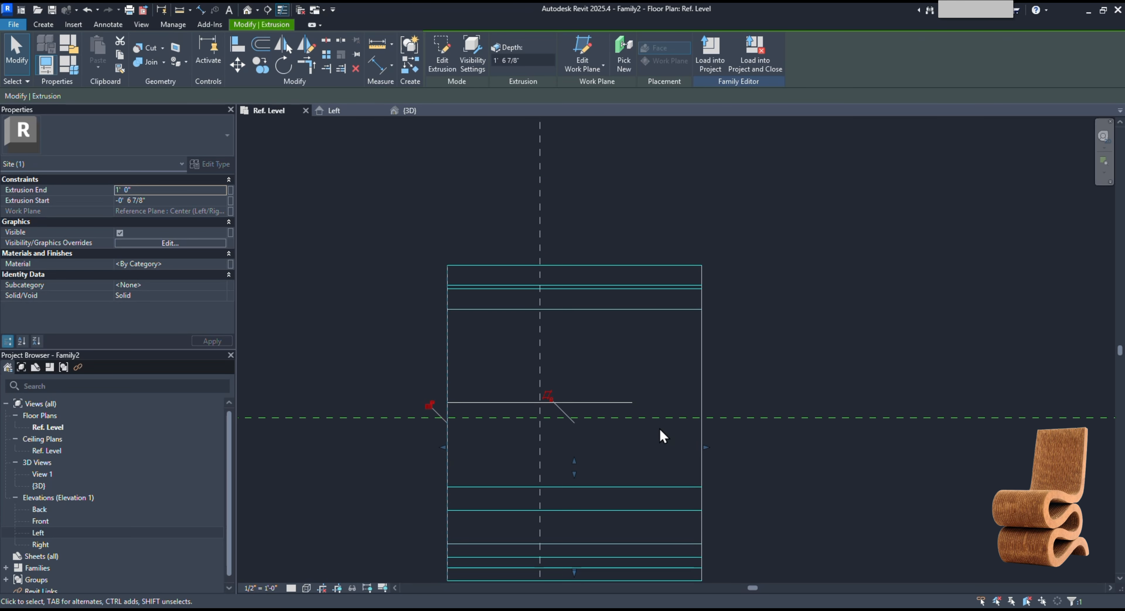
pyautogui.moveTo(706, 447); pyautogui.dragTo(623, 457)
pyautogui.scroll(-2, 623, 457)
pyautogui.click(630, 395)
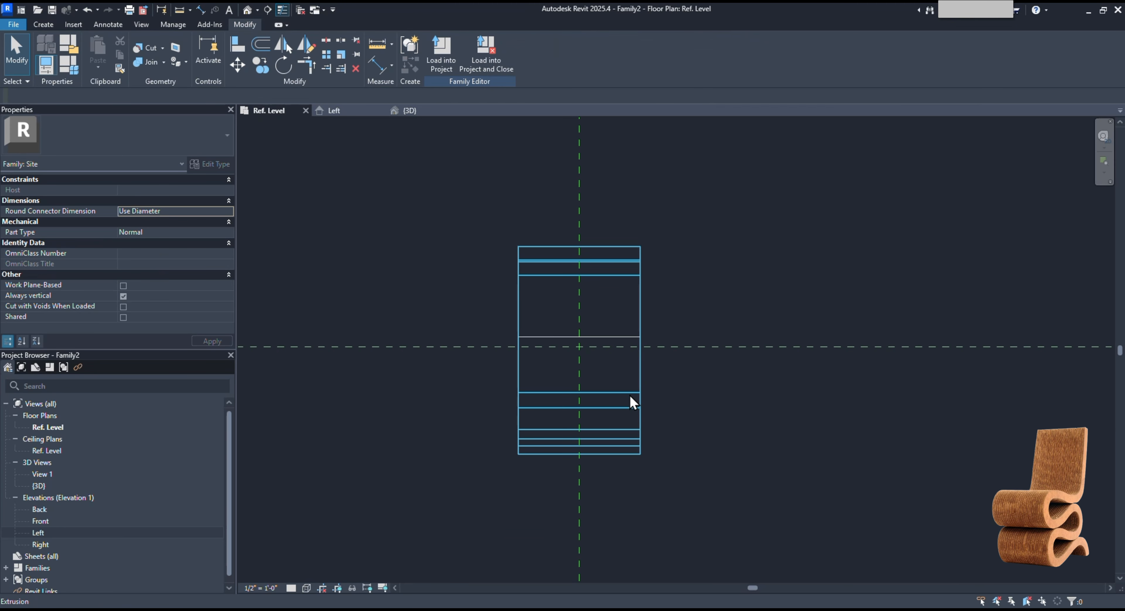
# Inspect the centered chair from several angles in the 3D view.
pyautogui.click(408, 110)
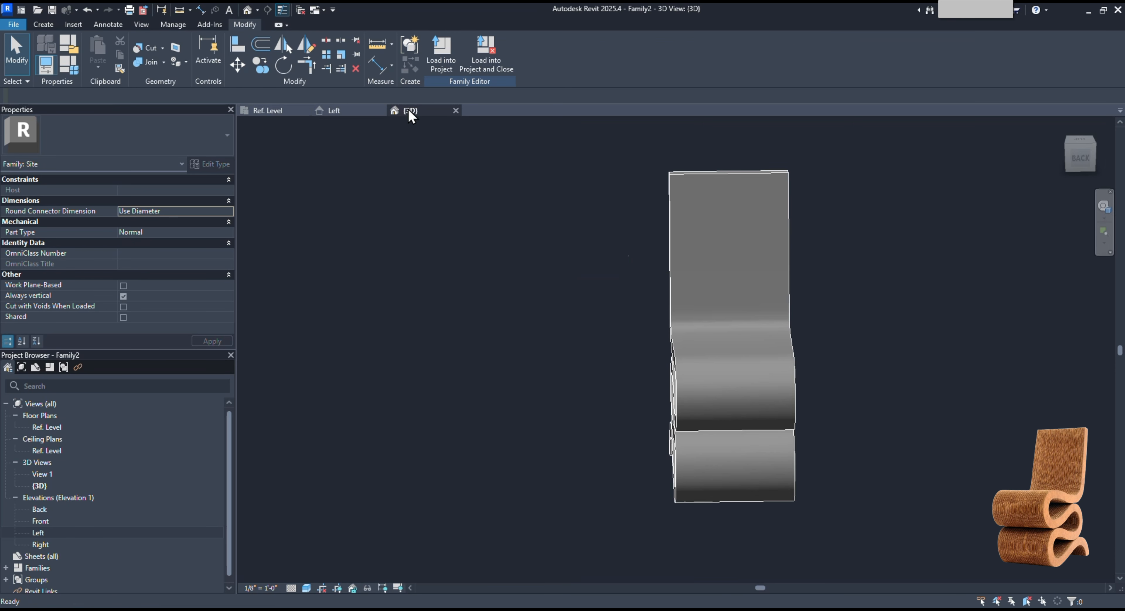
pyautogui.keyDown('shift'); pyautogui.moveTo(867, 367); pyautogui.dragTo(674, 444, button='middle'); pyautogui.keyUp('shift')
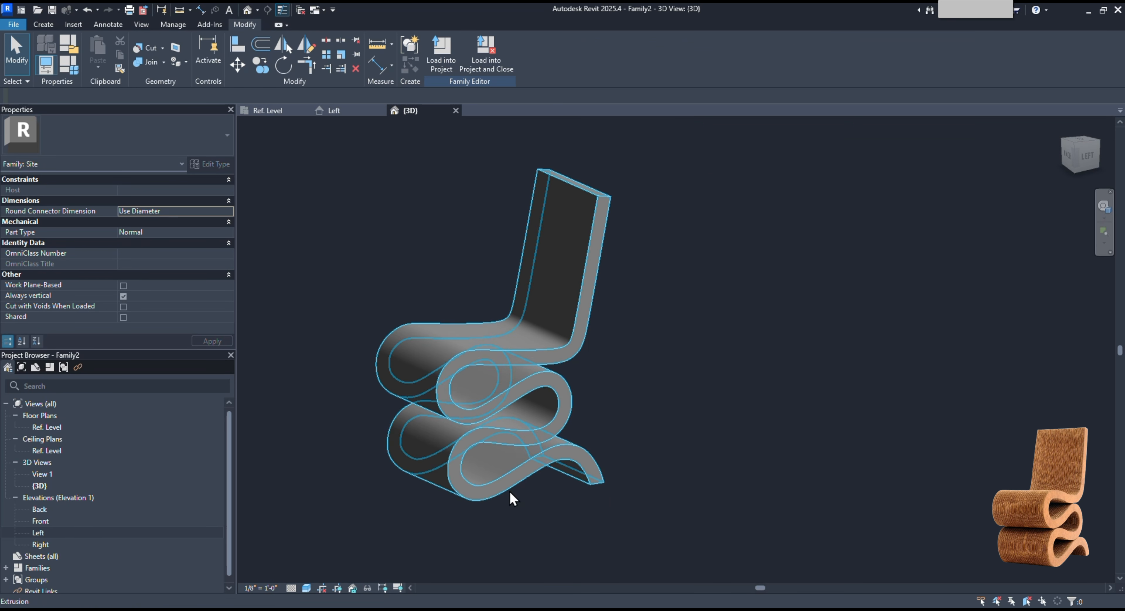
pyautogui.keyDown('shift'); pyautogui.moveTo(509, 498); pyautogui.dragTo(558, 522, button='middle'); pyautogui.keyUp('shift')
pyautogui.scroll(2, 502, 444)
pyautogui.keyDown('shift'); pyautogui.moveTo(417, 467); pyautogui.dragTo(530, 484, button='middle'); pyautogui.keyUp('shift')
pyautogui.scroll(-3, 568, 478)
pyautogui.keyDown('shift'); pyautogui.moveTo(621, 470); pyautogui.dragTo(595, 476, button='middle'); pyautogui.keyUp('shift')
pyautogui.scroll(2, 596, 476)
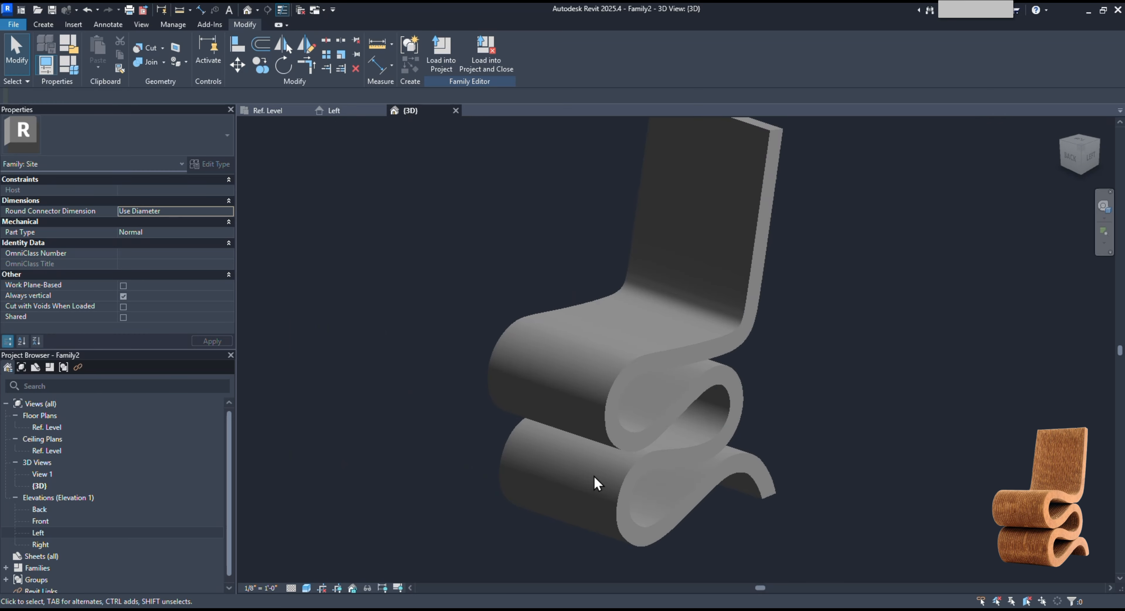
# Assign the CARDBOARD material from the Revit Materials library to the chair extrusion, adding it to the project materials.
pyautogui.click(619, 450)
pyautogui.click(224, 265)
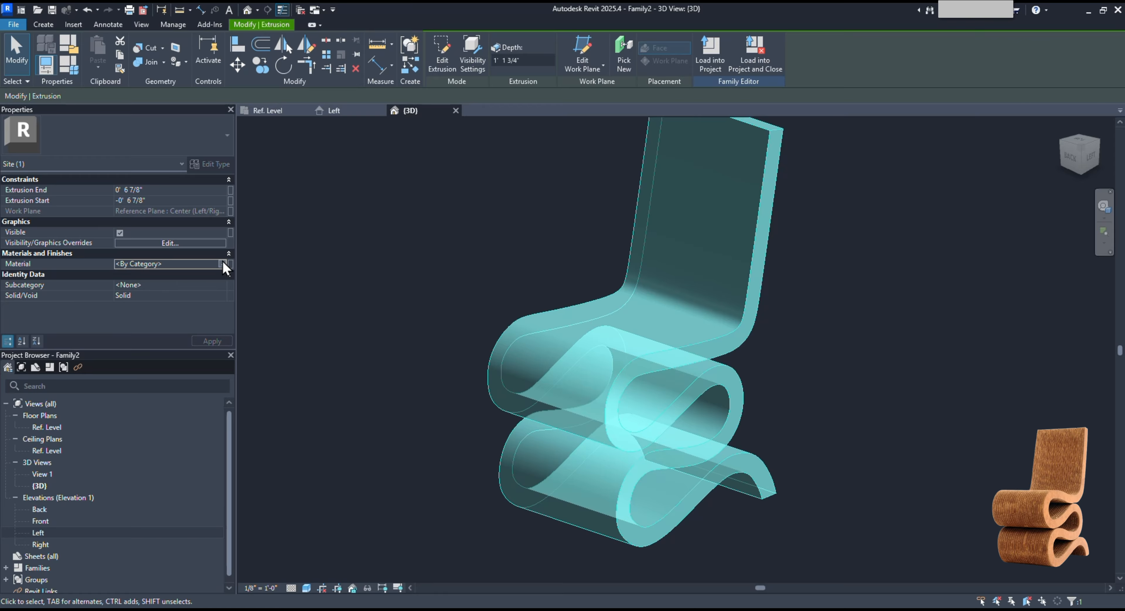
pyautogui.click(222, 264)
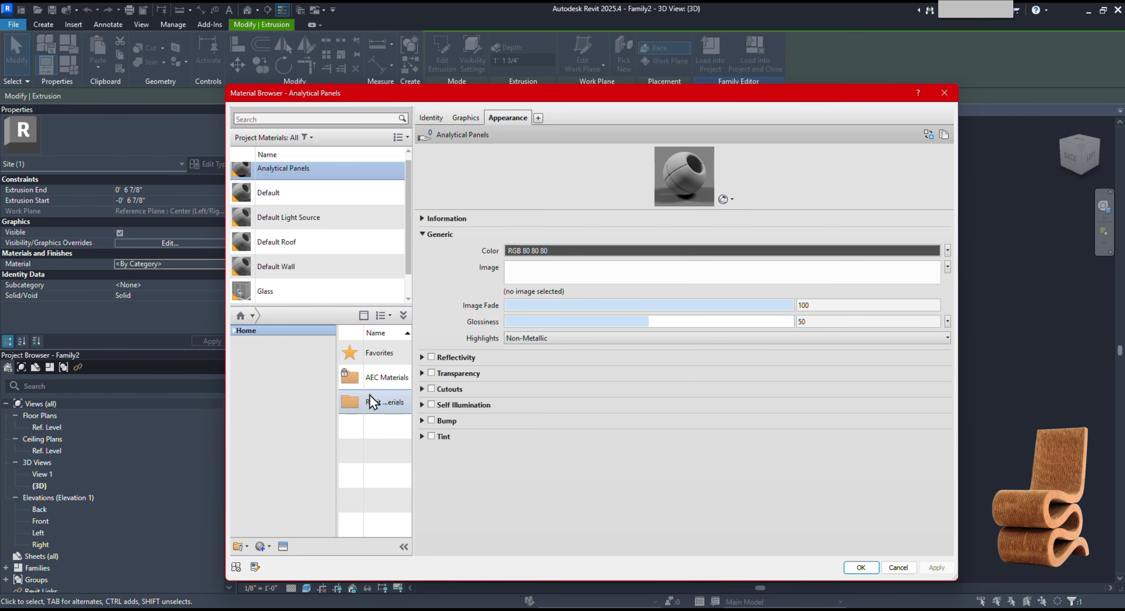
pyautogui.click(372, 401)
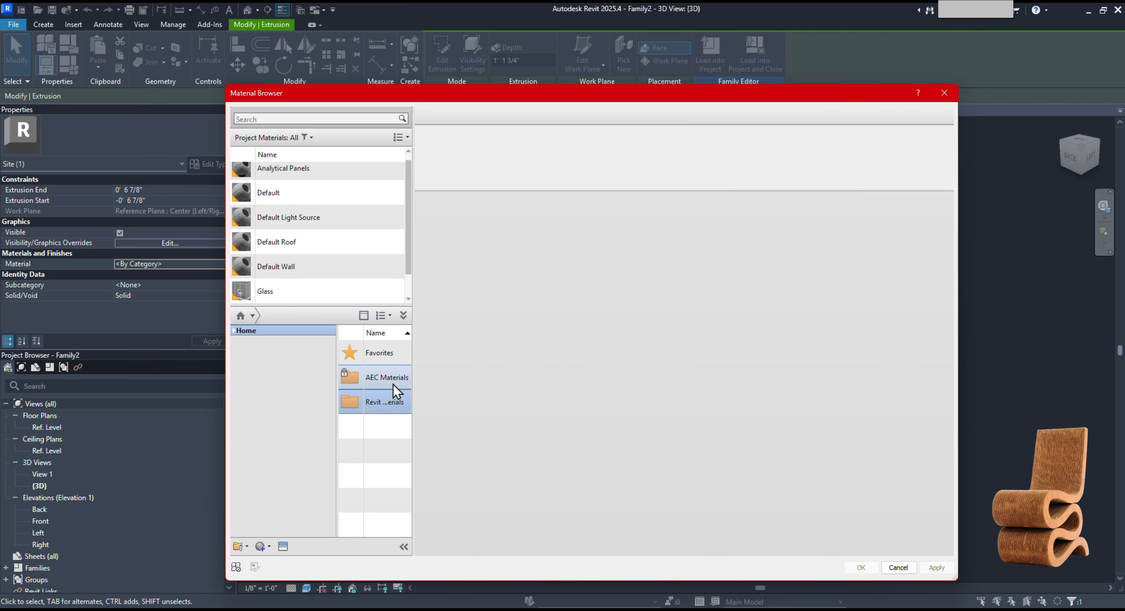
pyautogui.moveTo(412, 372); pyautogui.dragTo(515, 372)
pyautogui.doubleClick(424, 404)
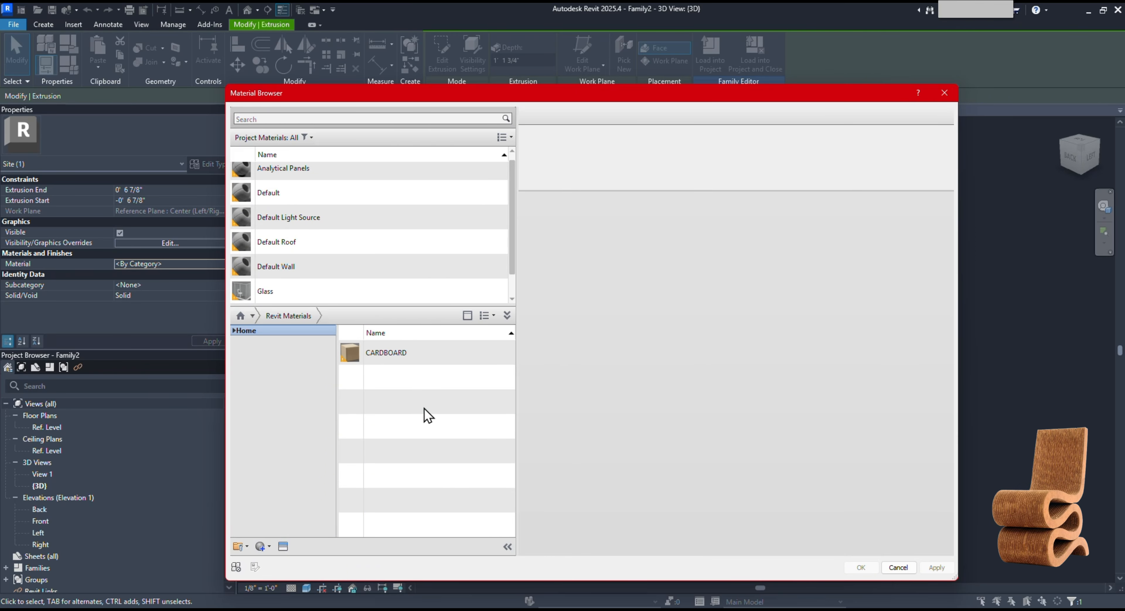
pyautogui.click(508, 352)
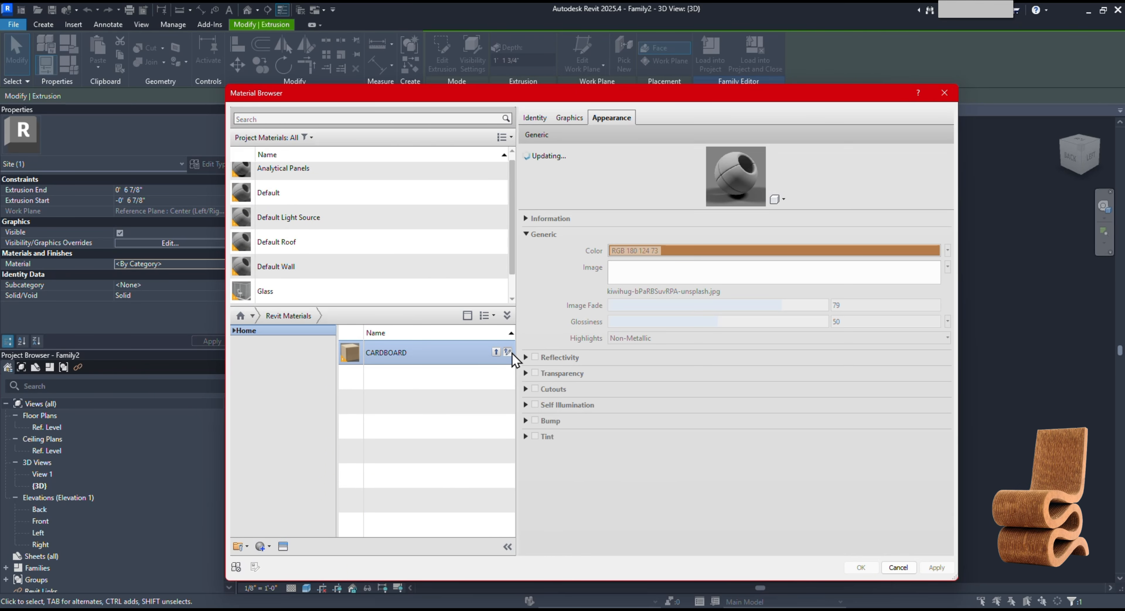
pyautogui.click(497, 352)
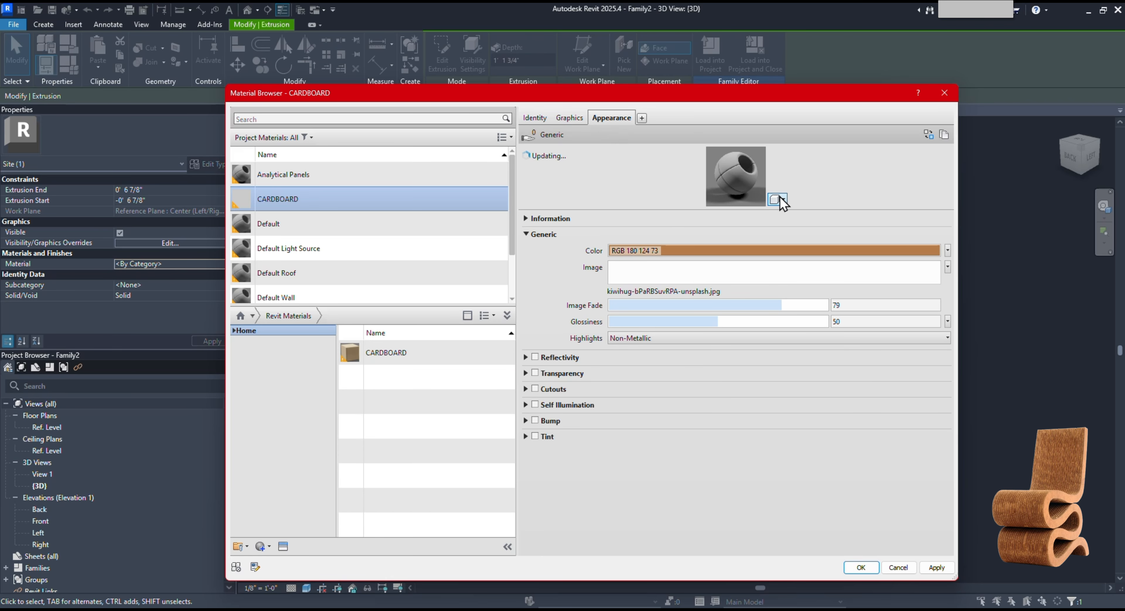
pyautogui.click(849, 569)
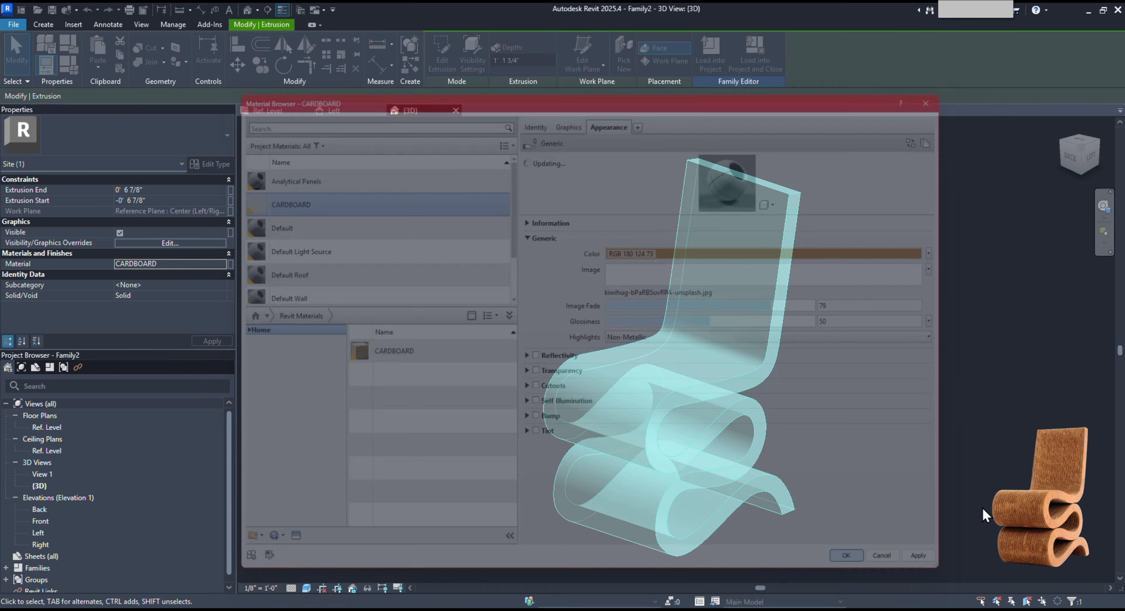
pyautogui.click(981, 510)
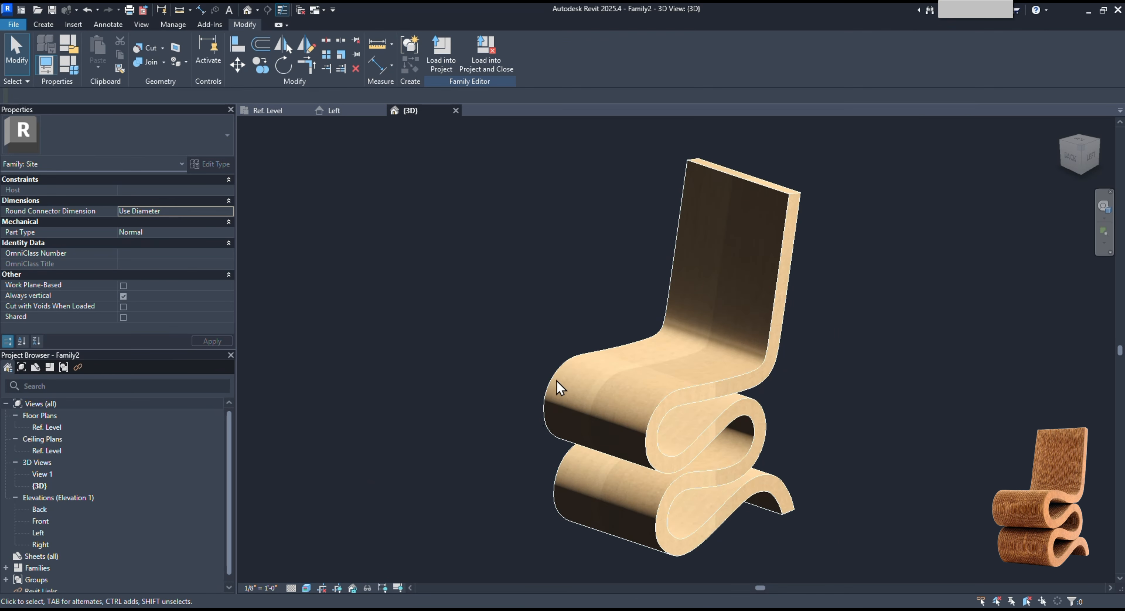
pyautogui.scroll(-2, 556, 389)
pyautogui.keyDown('shift'); pyautogui.moveTo(479, 471); pyautogui.dragTo(804, 489, button='middle'); pyautogui.keyUp('shift')
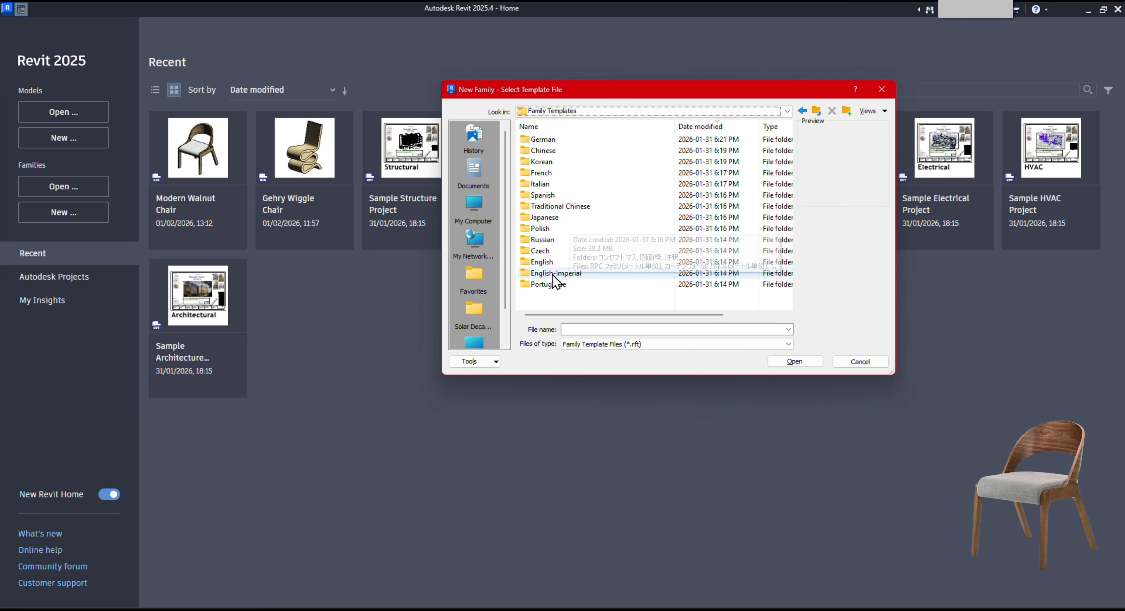
# Create a new family from the English-Imperial Site template and open its Left elevation view.
pyautogui.doubleClick(565, 273)
pyautogui.scroll(-15, 562, 271)
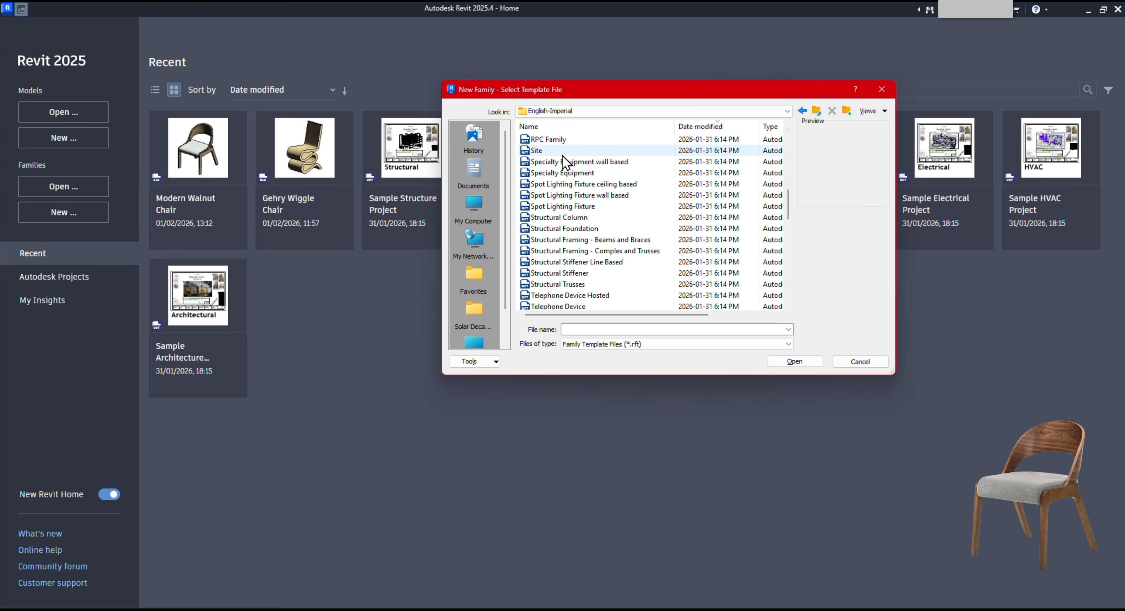
pyautogui.doubleClick(562, 158)
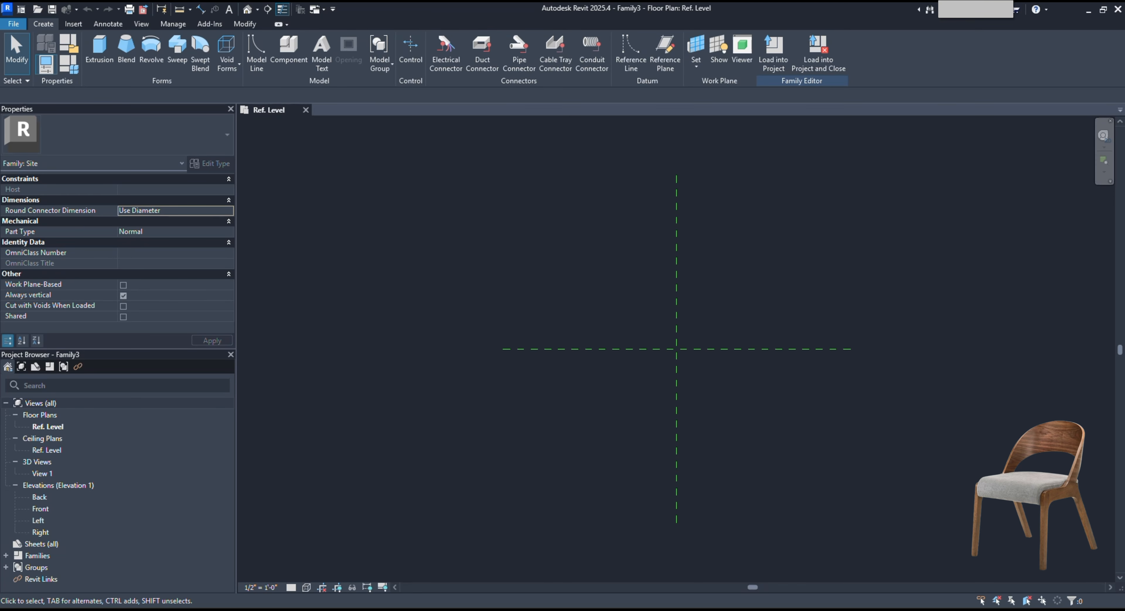
pyautogui.doubleClick(103, 522)
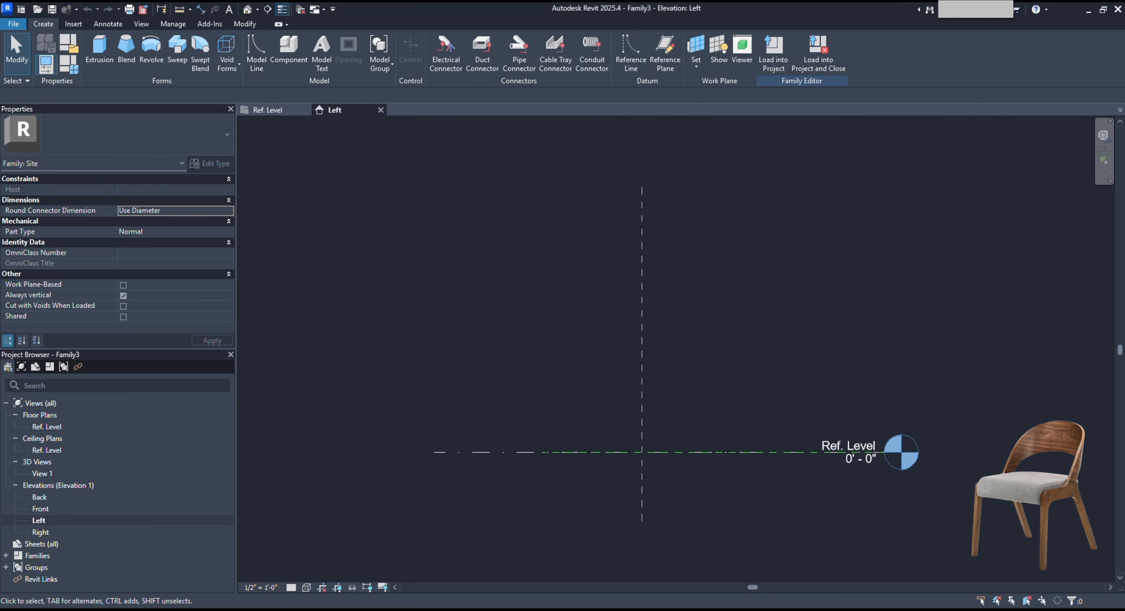
# Draw an 18-inch vertical symbolic line up from the Ref. Level, about 1' 4" to the left of the center reference plane.
pyautogui.click(73, 23)
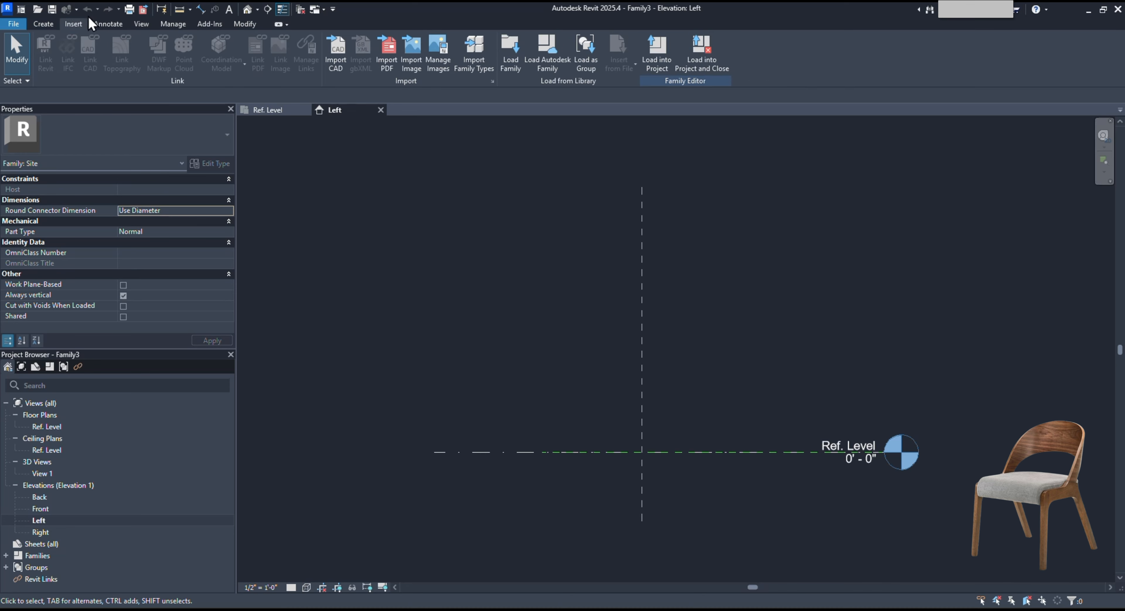
pyautogui.click(55, 23)
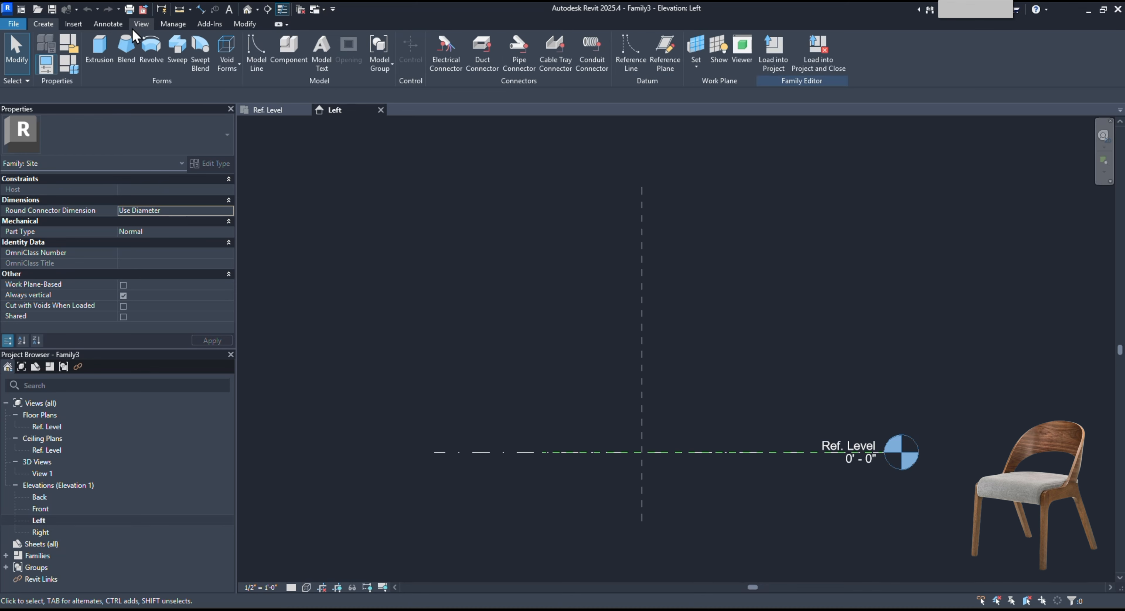
pyautogui.click(109, 24)
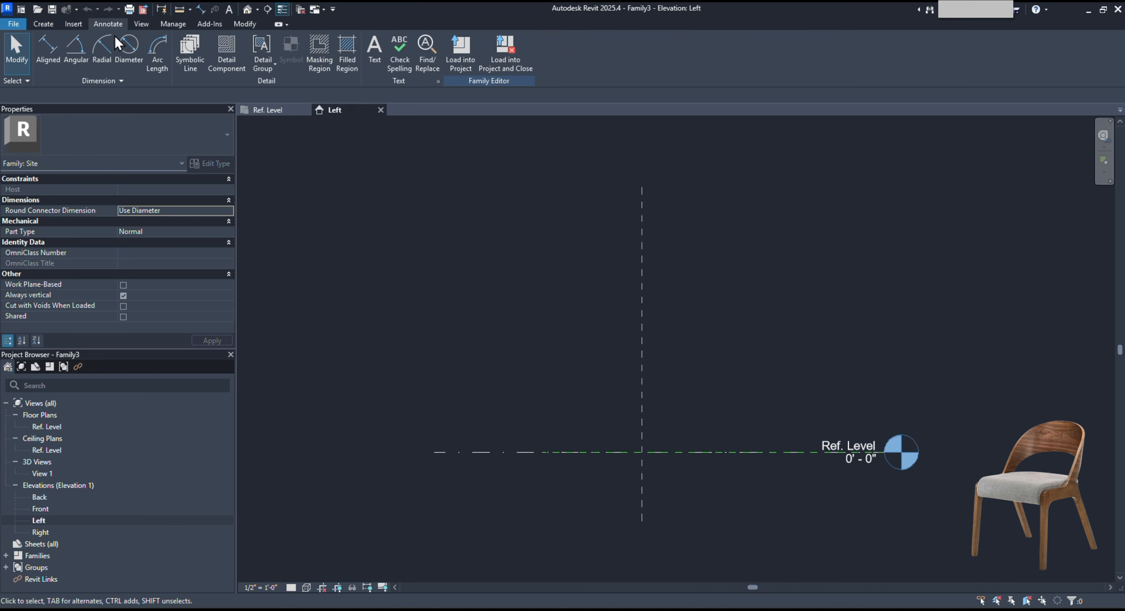
pyautogui.click(181, 52)
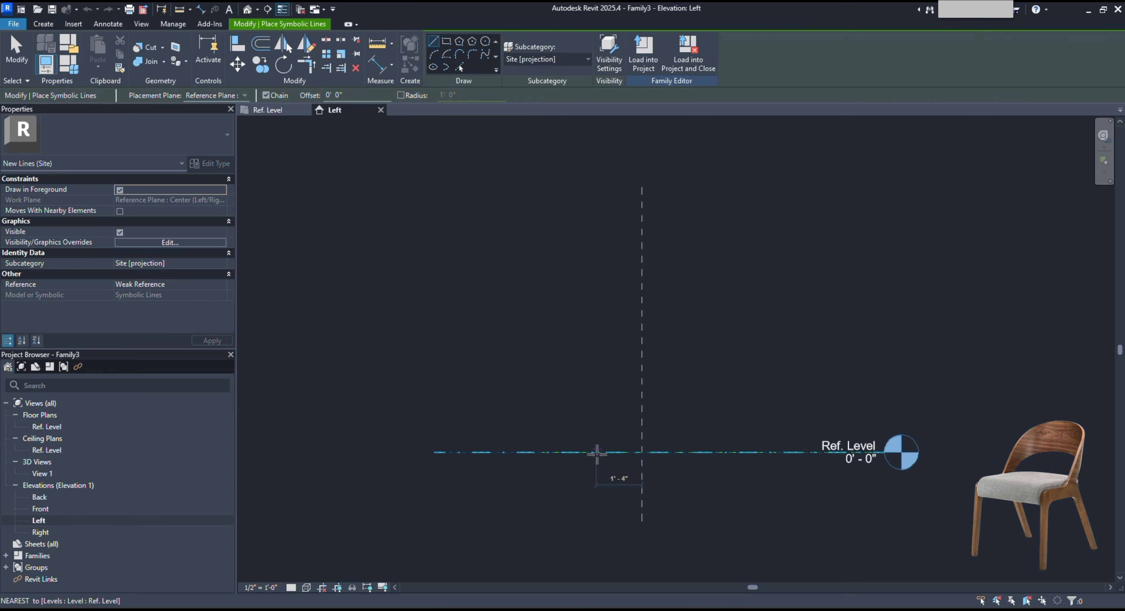
pyautogui.click(597, 452)
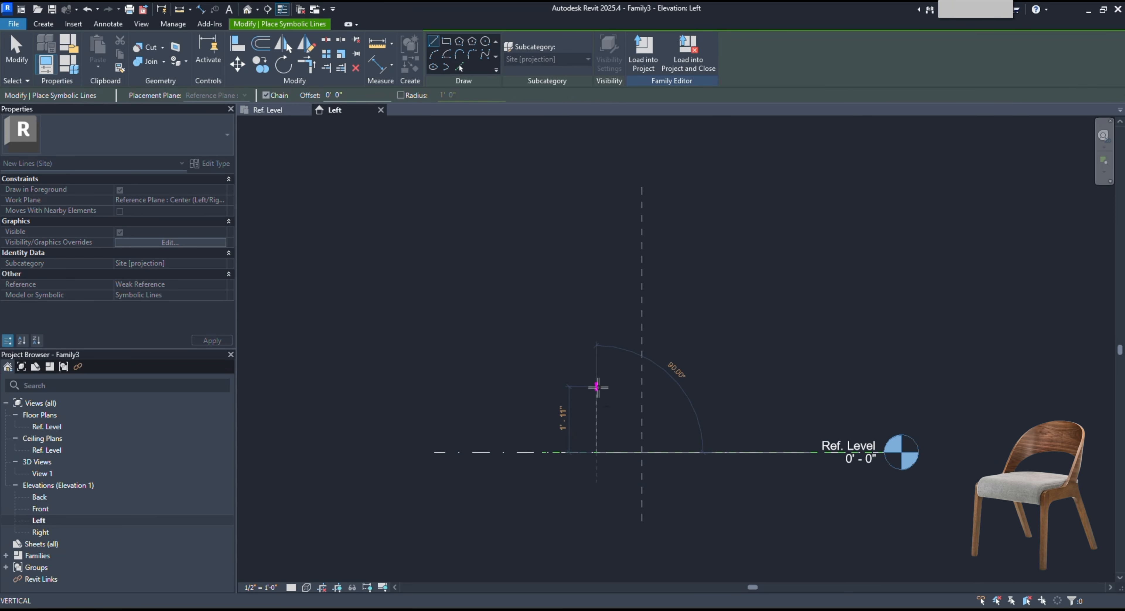
pyautogui.write('18')
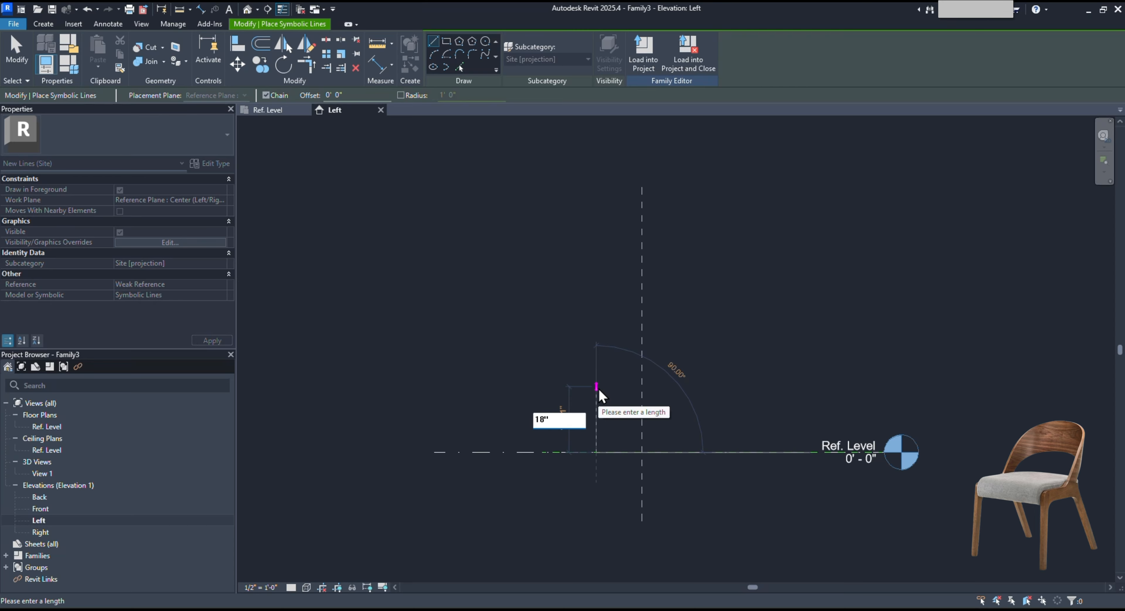
pyautogui.press('Return')
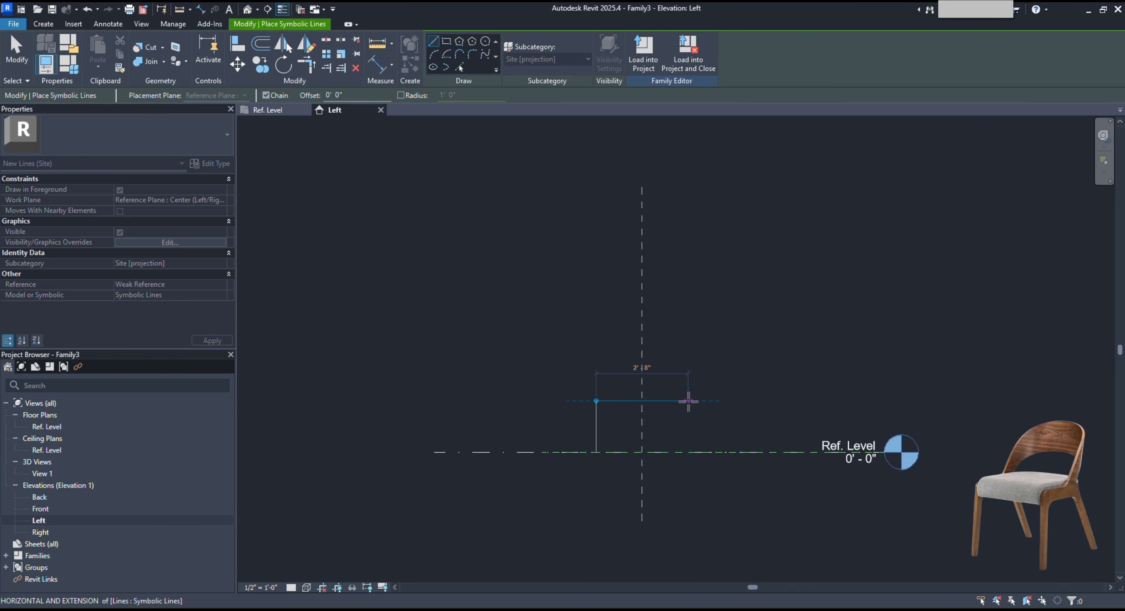
# Draw a 23-inch horizontal symbolic line from the top of the vertical guide, crossing the center reference plane.
pyautogui.scroll(1, 688, 400)
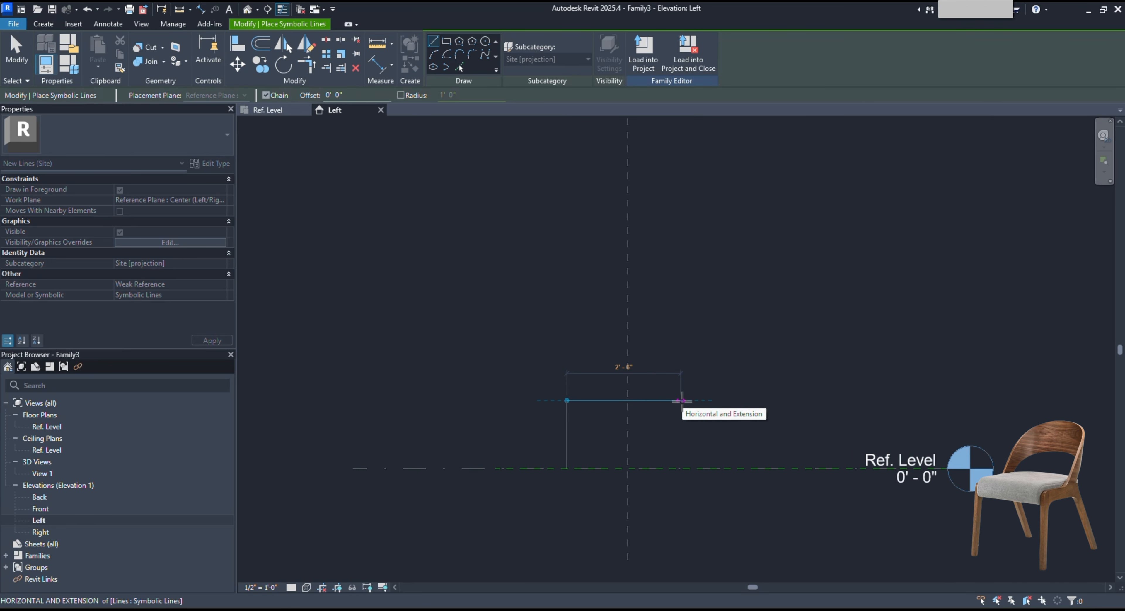
pyautogui.write('23')
pyautogui.press('Return')
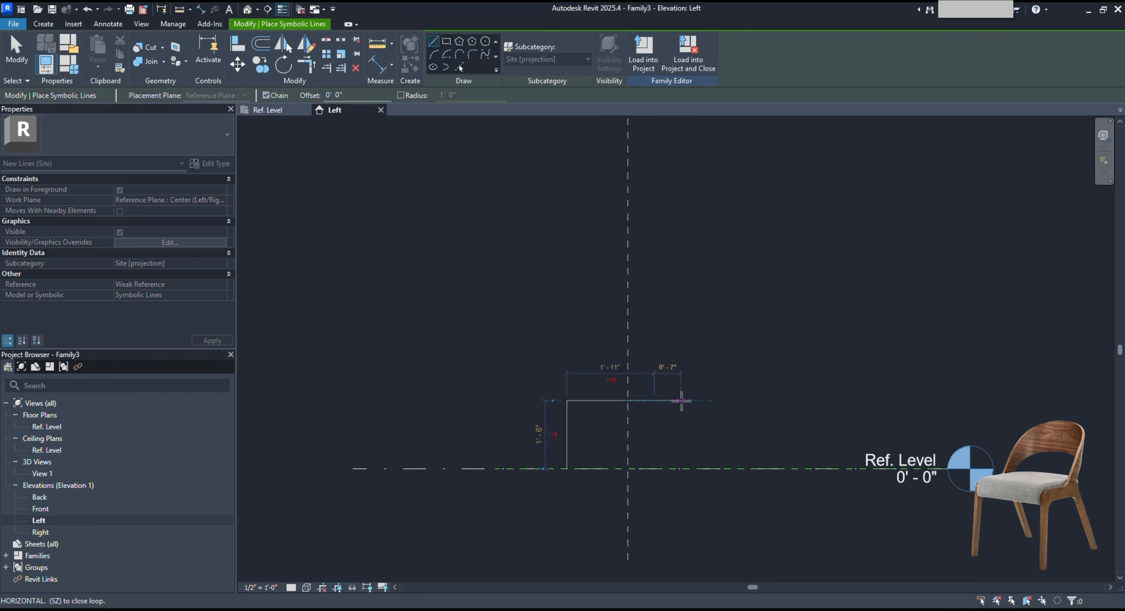
pyautogui.press('Escape')
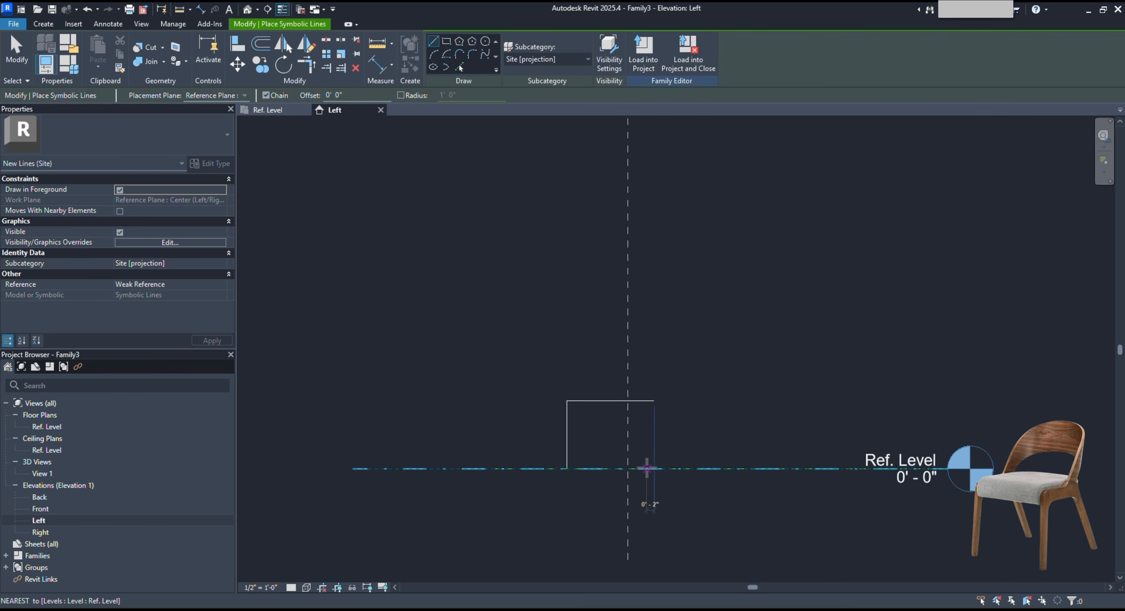
# Draw a 30-inch vertical symbolic line up from the Ref. Level, passing through the free end of the horizontal guide.
pyautogui.click(654, 468)
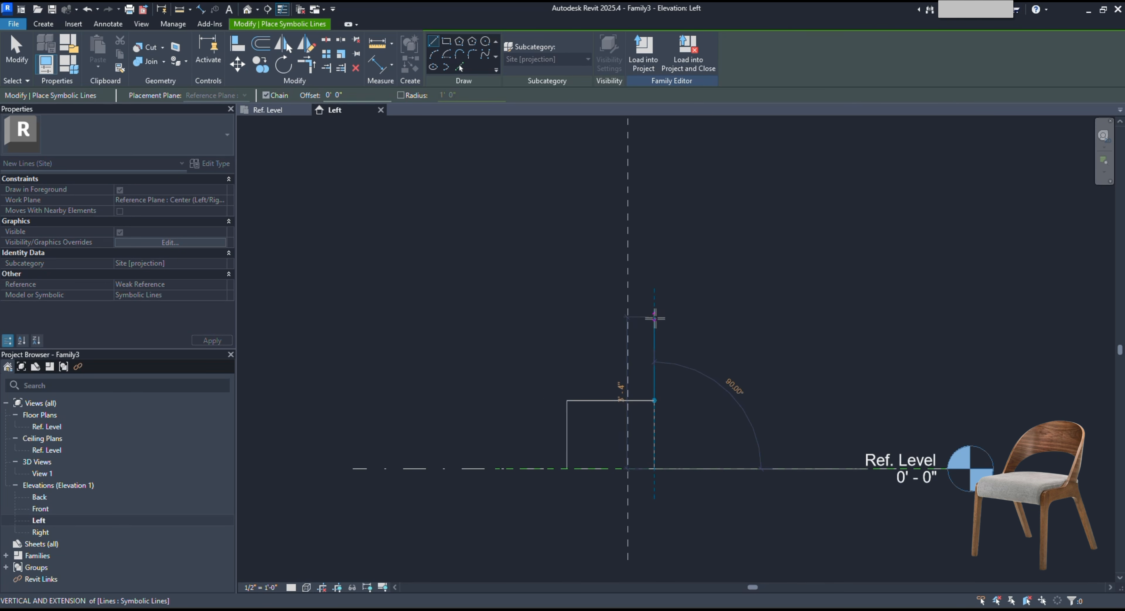
pyautogui.write('30"')
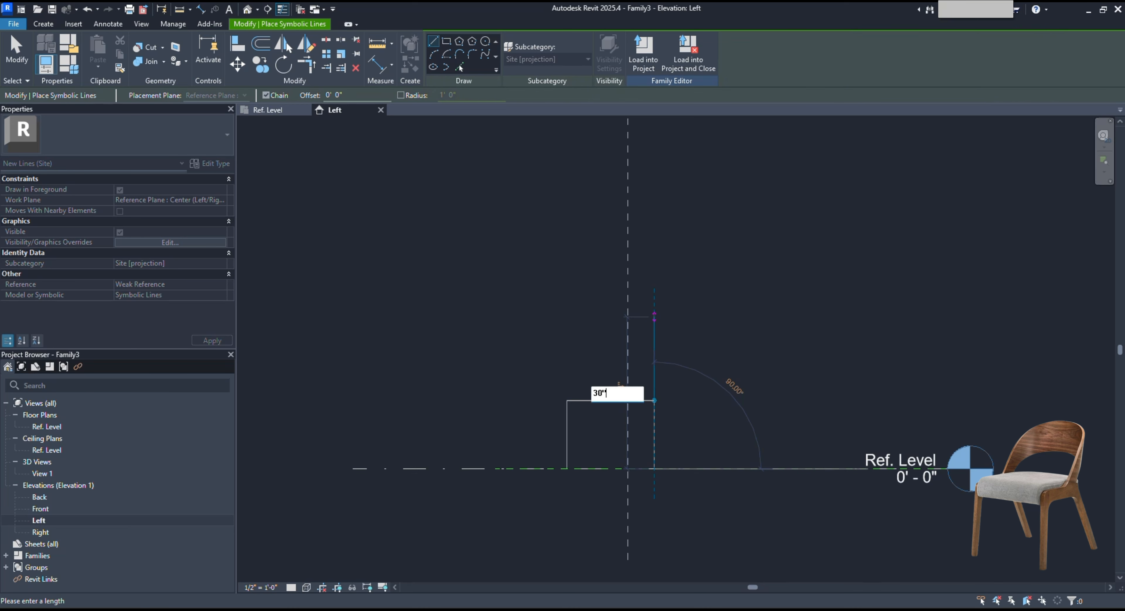
pyautogui.press('Return')
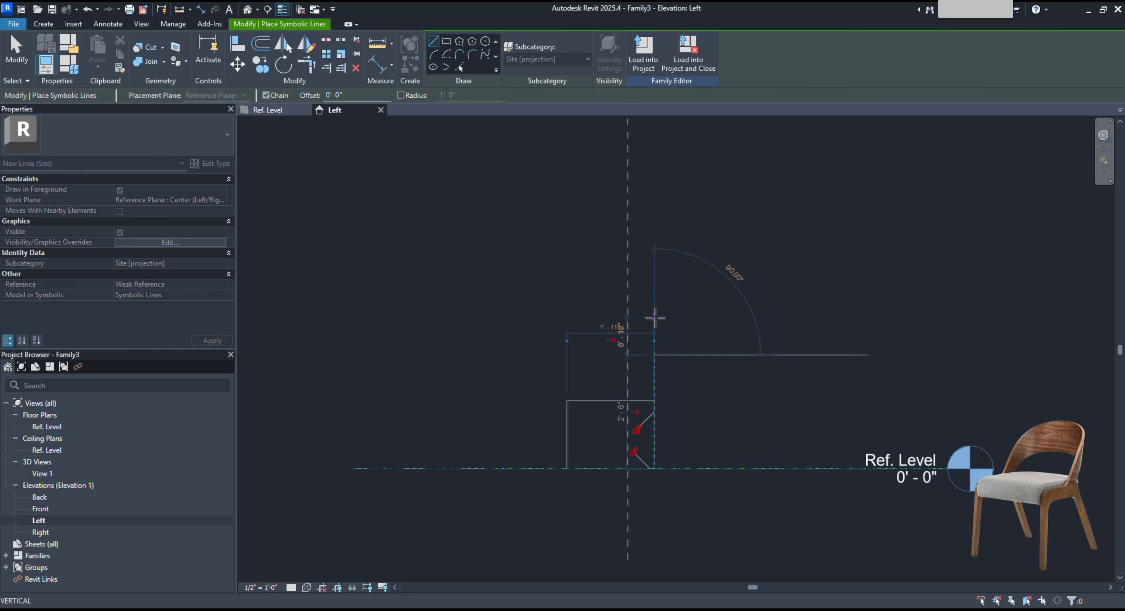
pyautogui.press('Escape')
pyautogui.press('Escape')
# Start an extrusion sketch in the Left elevation, framing the lower corner of the 18-inch guide line.
pyautogui.moveTo(701, 462); pyautogui.dragTo(626, 487, button='middle')
pyautogui.scroll(4, 593, 448)
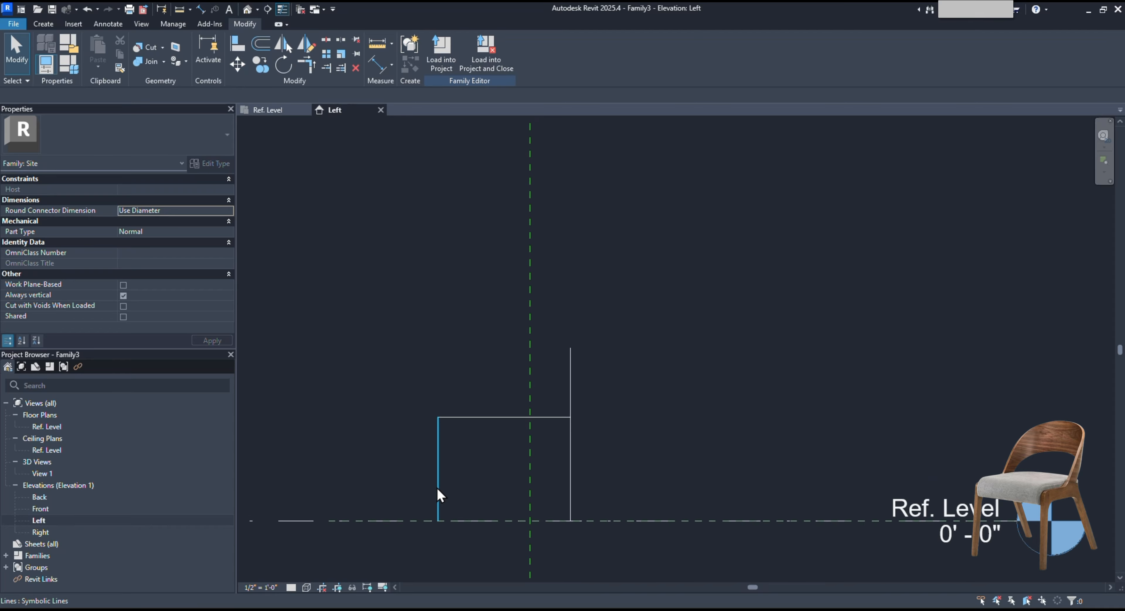
pyautogui.moveTo(439, 492); pyautogui.dragTo(548, 464, button='middle')
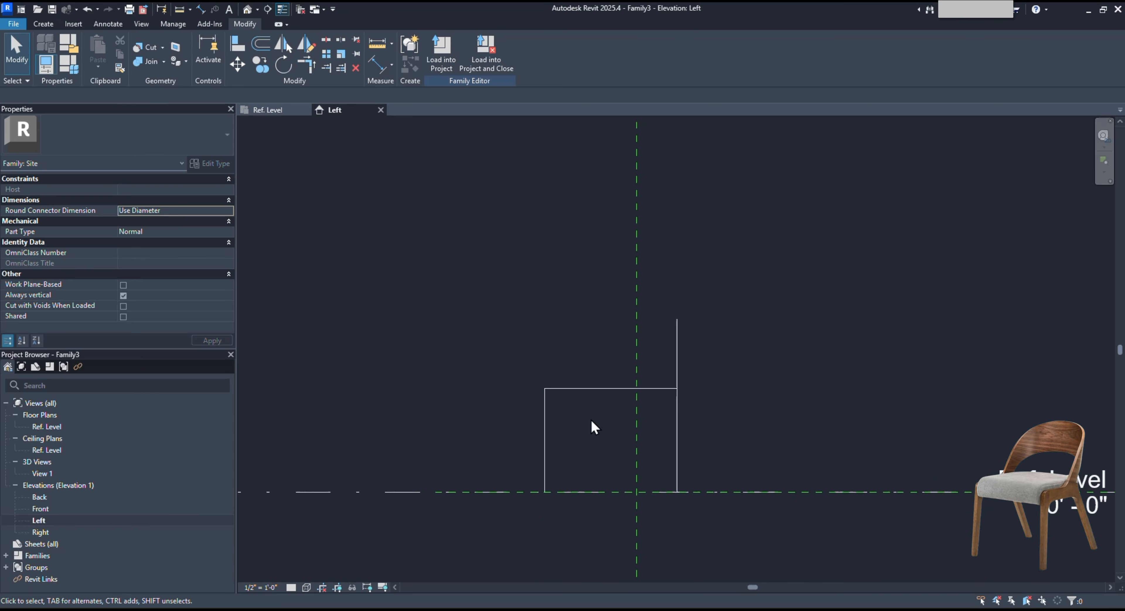
pyautogui.scroll(2, 585, 426)
pyautogui.moveTo(564, 519); pyautogui.dragTo(521, 495, button='middle')
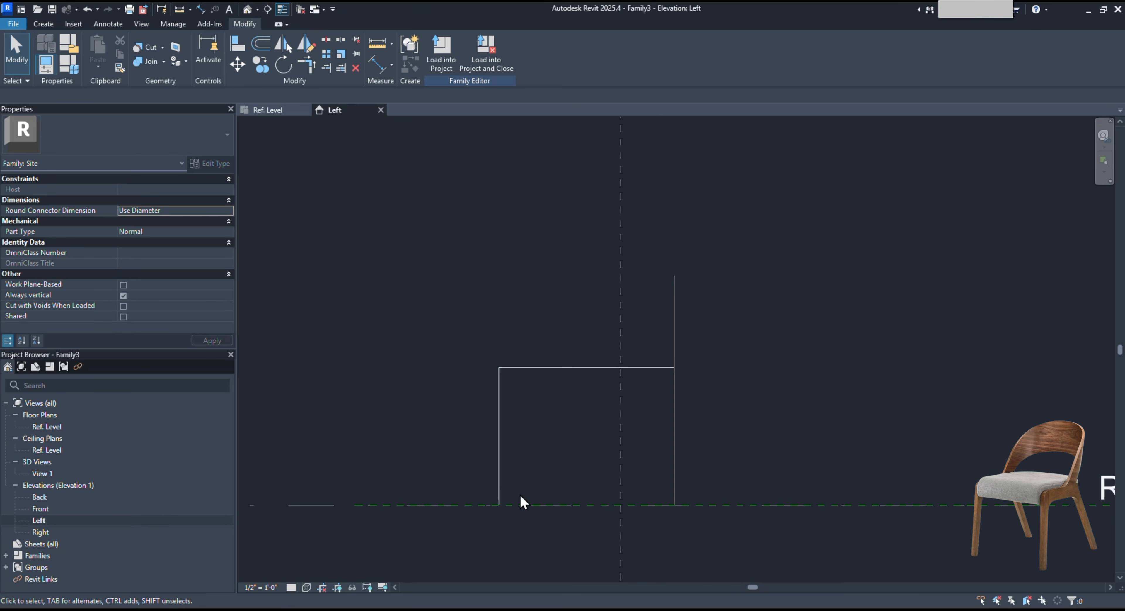
pyautogui.moveTo(620, 437); pyautogui.dragTo(598, 473, button='middle')
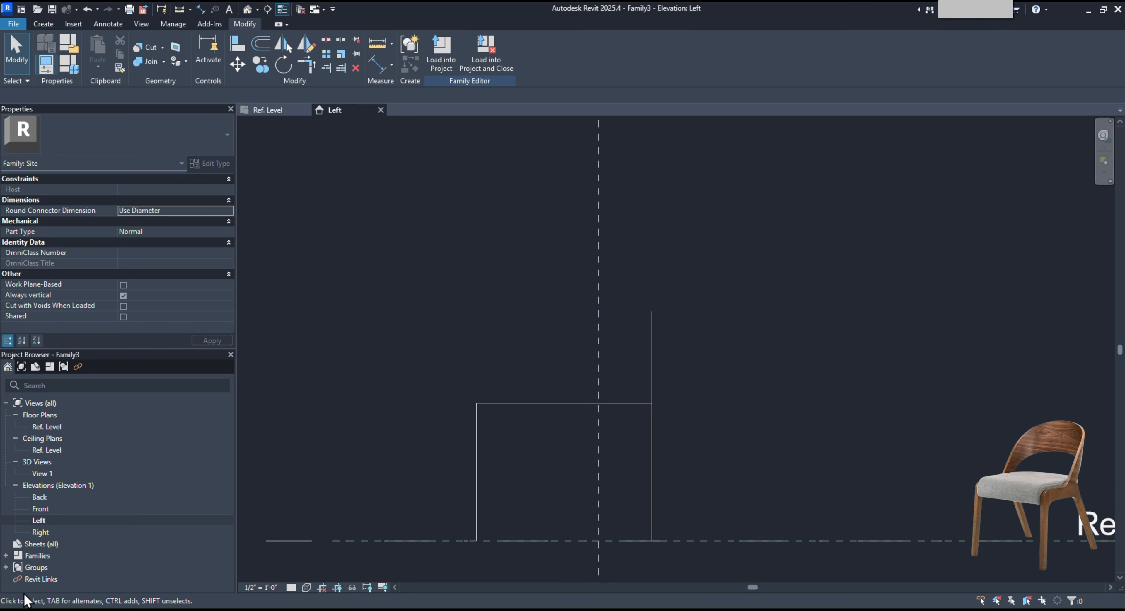
pyautogui.click(43, 24)
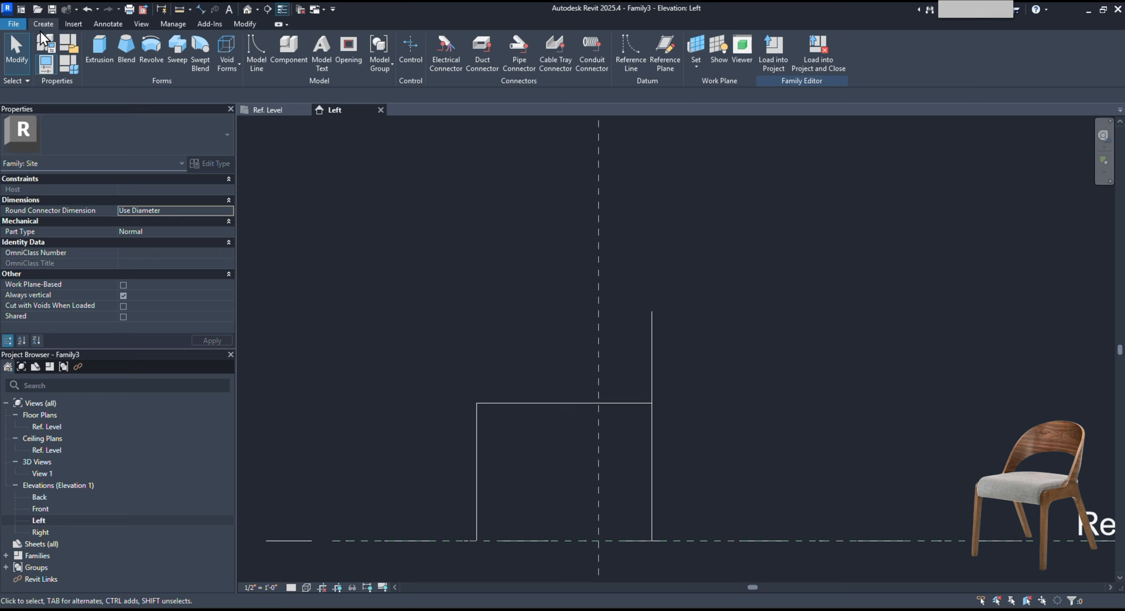
pyautogui.click(87, 53)
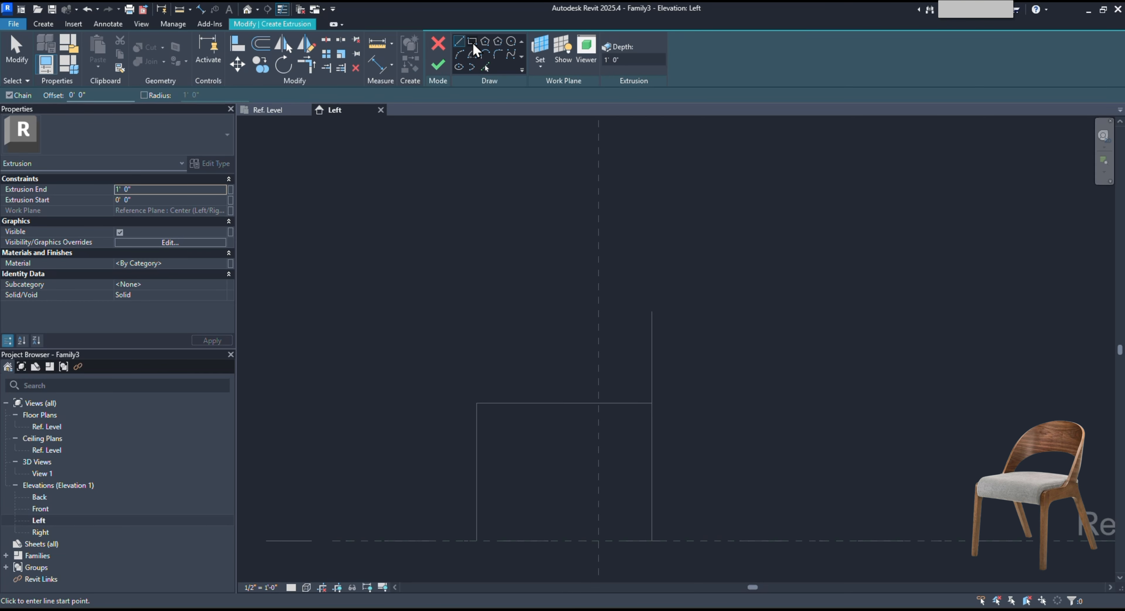
pyautogui.scroll(3, 475, 536)
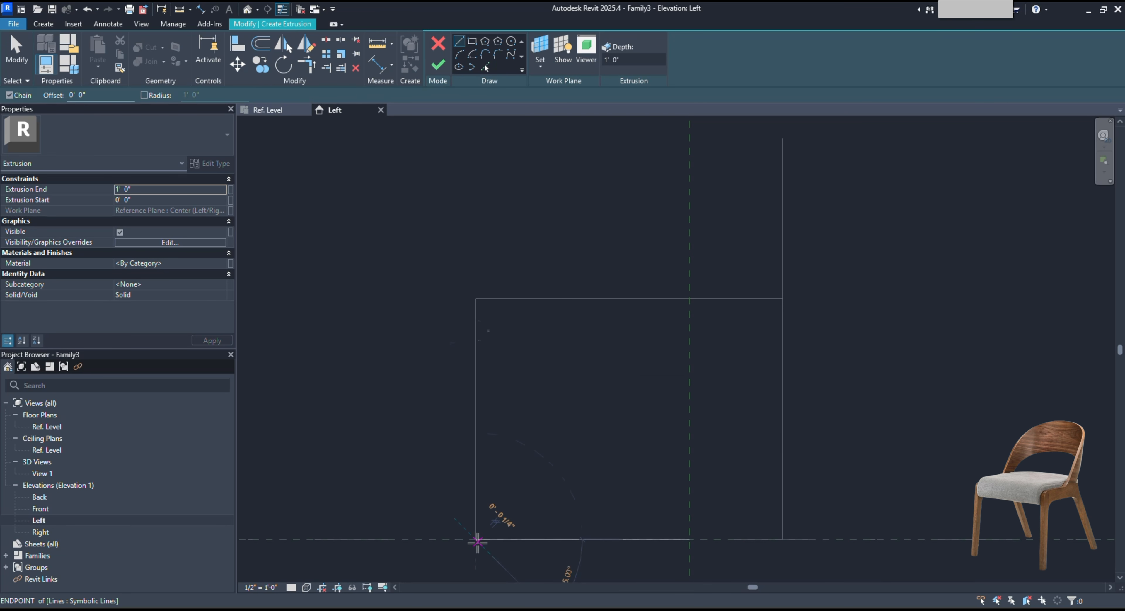
pyautogui.click(476, 538)
pyautogui.click(476, 322)
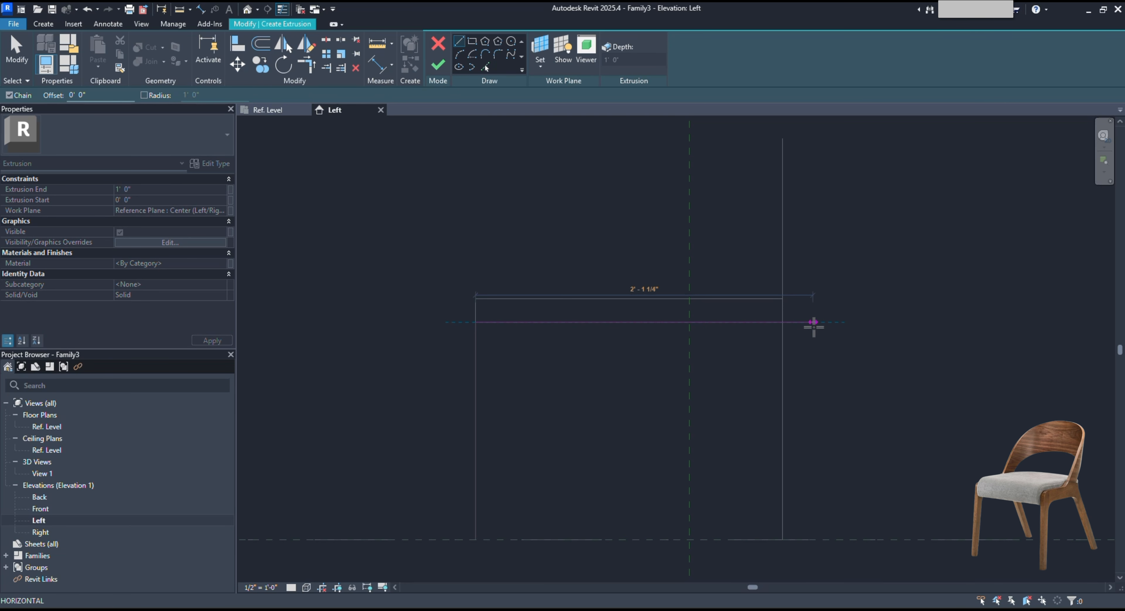
pyautogui.press('Escape')
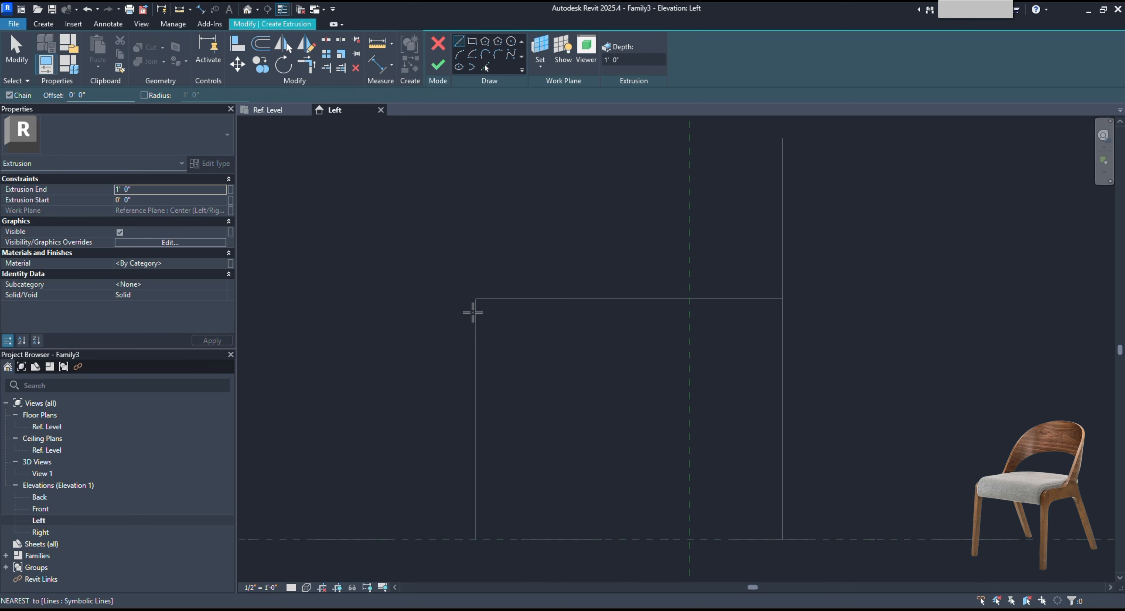
# Sketch the frame's top edge just below the horizontal guide, plus a slanted line about 1' 6" long down to the 30-inch guide's base.
pyautogui.click(475, 312)
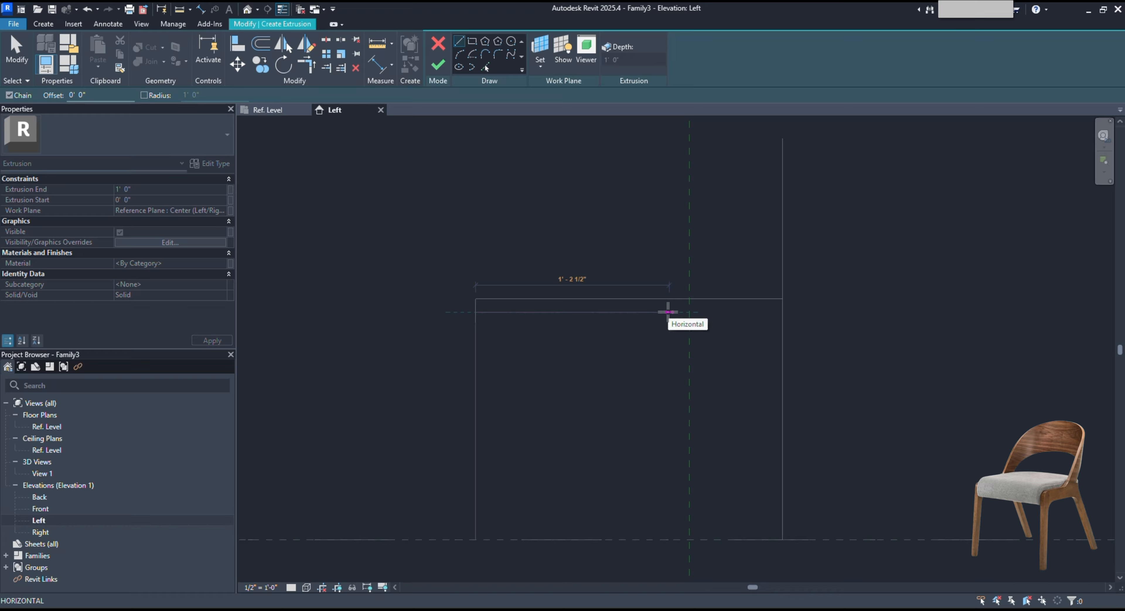
pyautogui.click(709, 312)
pyautogui.click(777, 540)
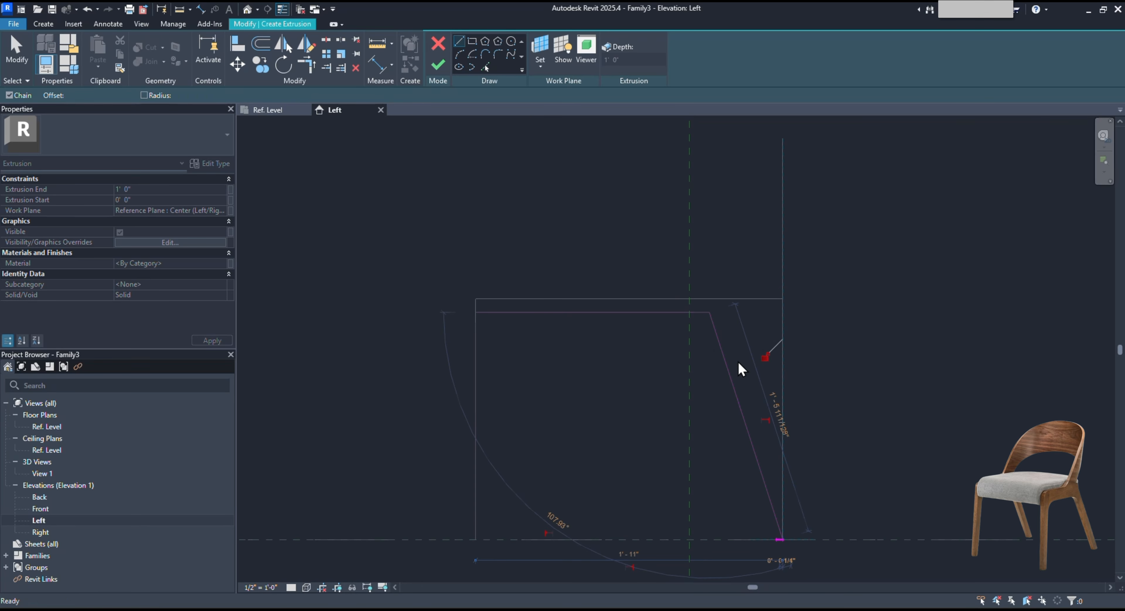
pyautogui.press('Escape')
pyautogui.press('Escape')
# Sketch the front leg's outer vertical line along the 18-inch guide, between the top edge and the Ref. Level.
pyautogui.click(458, 41)
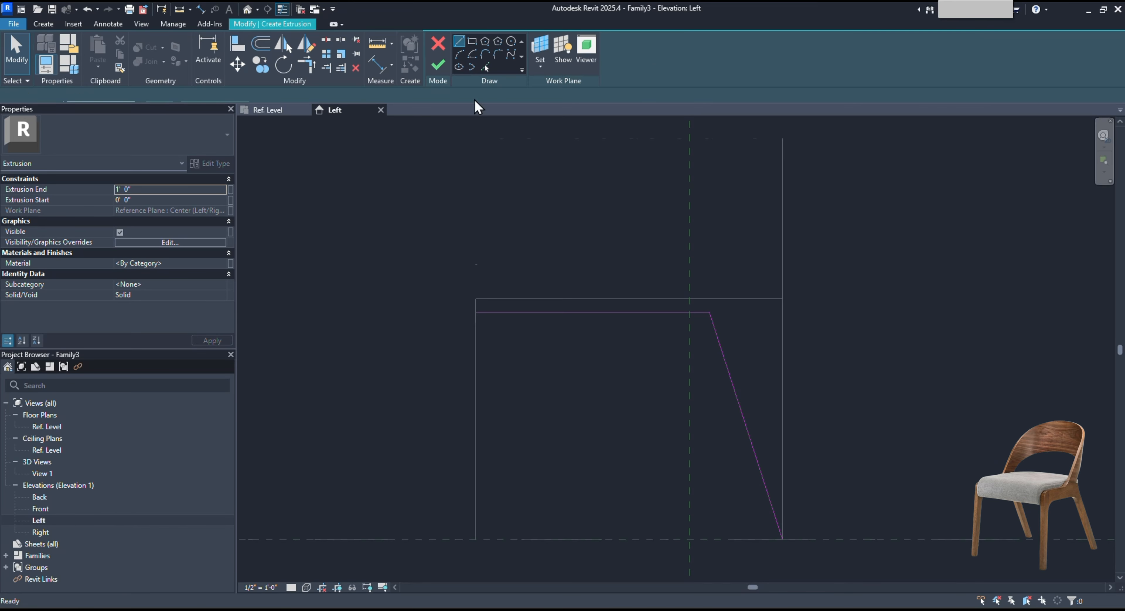
pyautogui.click(476, 535)
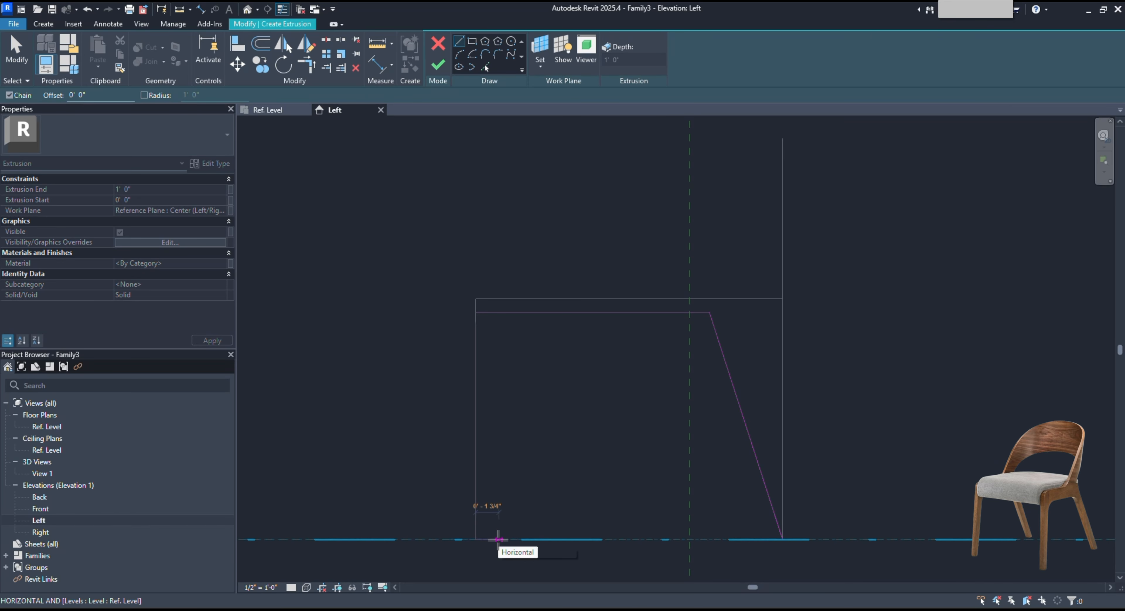
pyautogui.press('Escape')
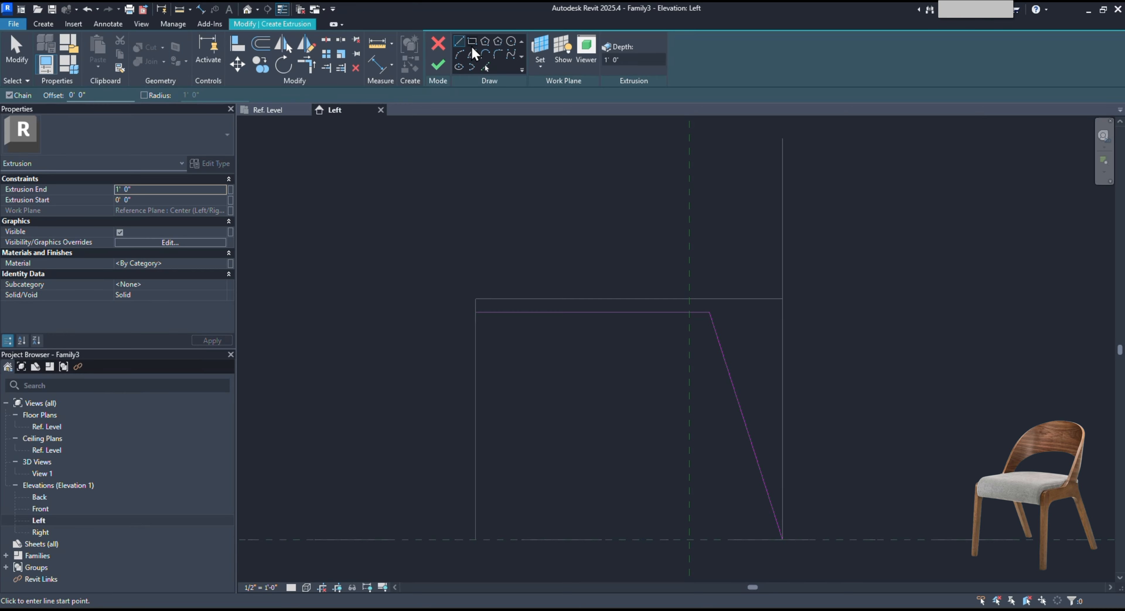
pyautogui.click(461, 55)
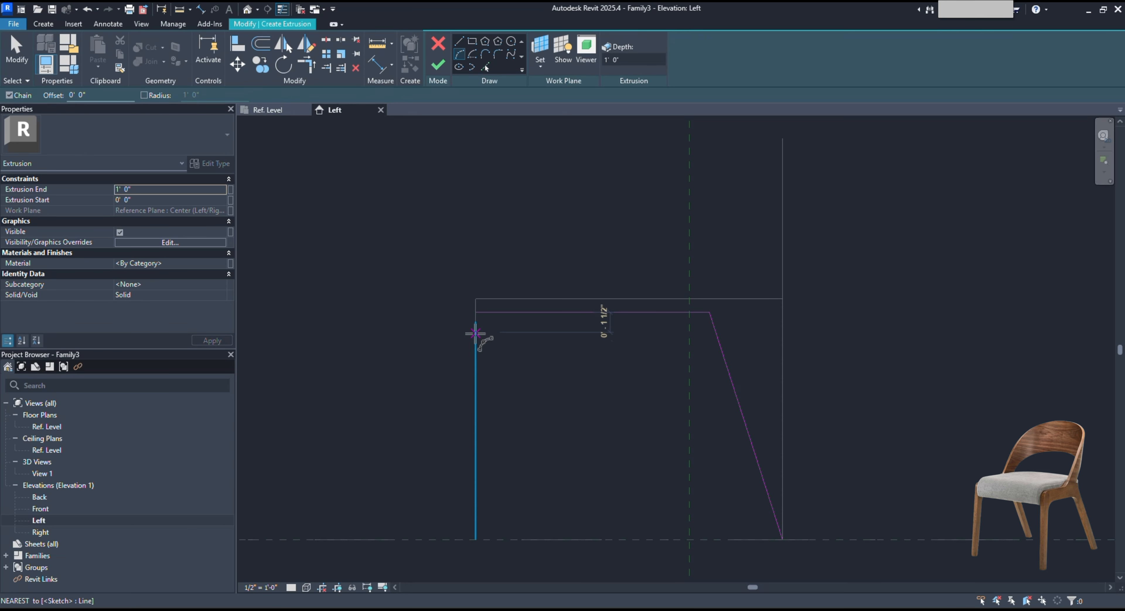
pyautogui.press('Escape')
pyautogui.click(475, 332)
pyautogui.moveTo(476, 323); pyautogui.dragTo(475, 313)
pyautogui.press('Escape')
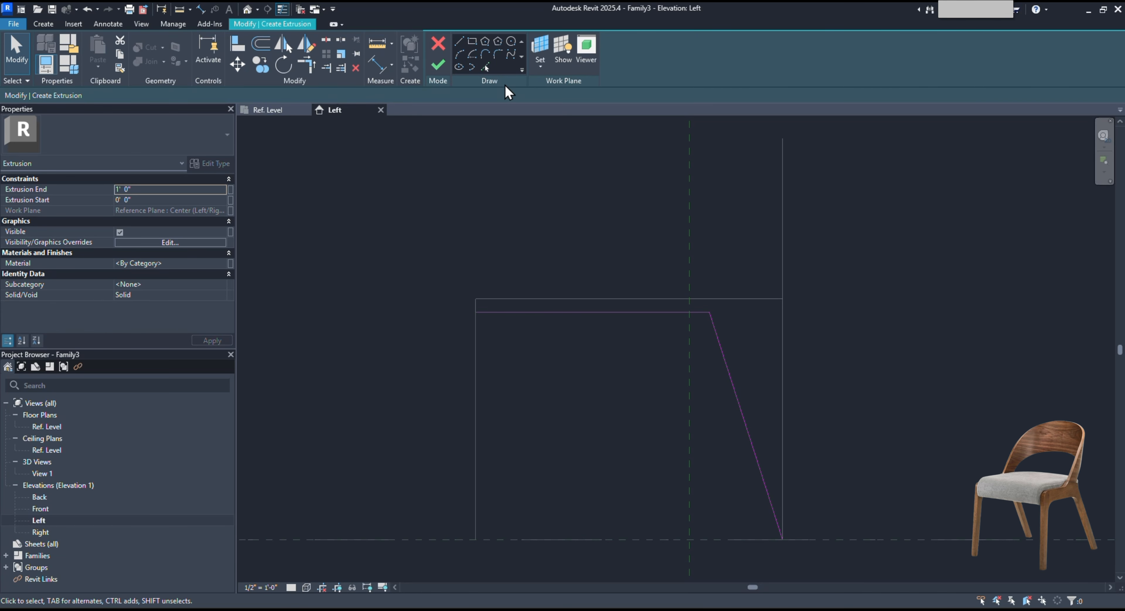
# Draw a three-point arc across the outer front corner, starting about 1 1/2" down the vertical line and ending on the top edge.
pyautogui.click(458, 56)
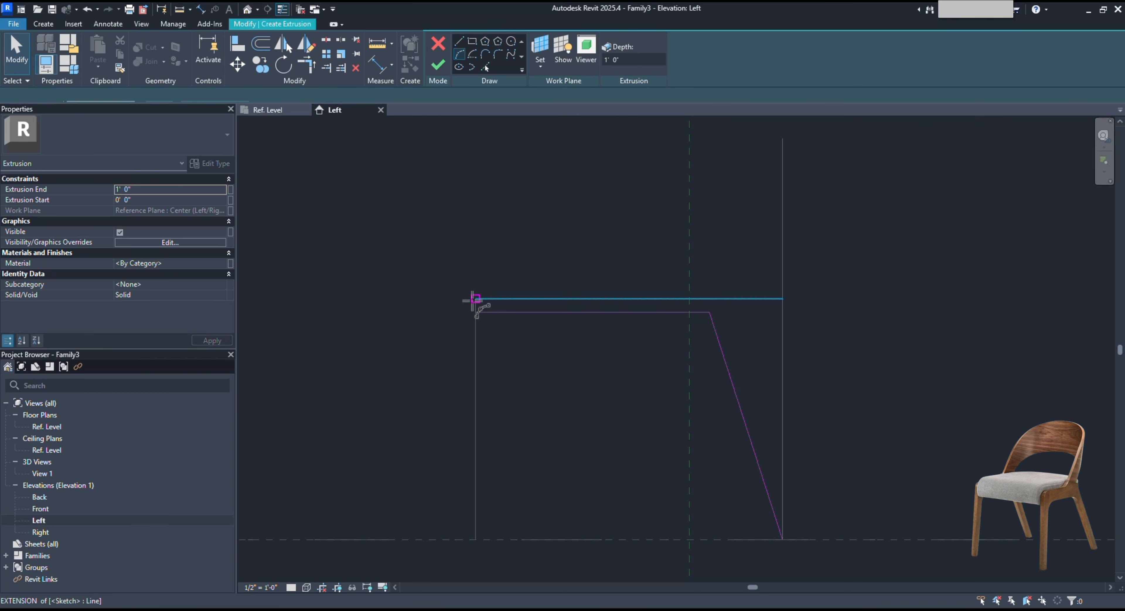
pyautogui.click(476, 332)
pyautogui.click(496, 313)
pyautogui.scroll(4, 484, 316)
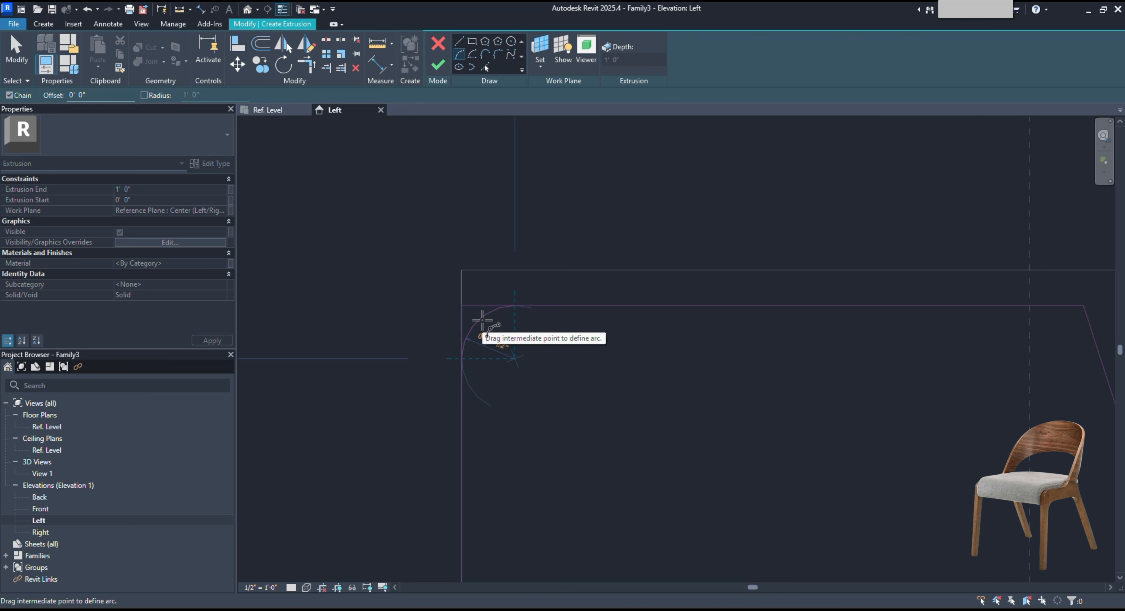
pyautogui.click(480, 320)
pyautogui.press('Escape')
pyautogui.press('Escape')
pyautogui.scroll(-2, 524, 380)
# Trim the outer vertical line and the top edge to the ends of the front corner arc.
pyautogui.click(298, 70)
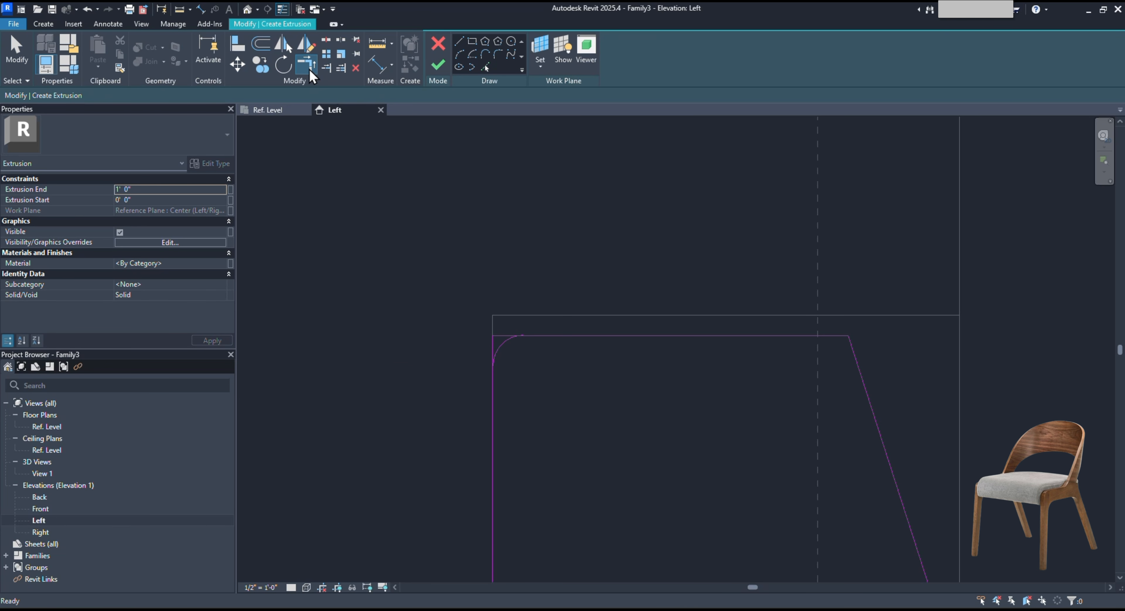
pyautogui.scroll(2, 511, 371)
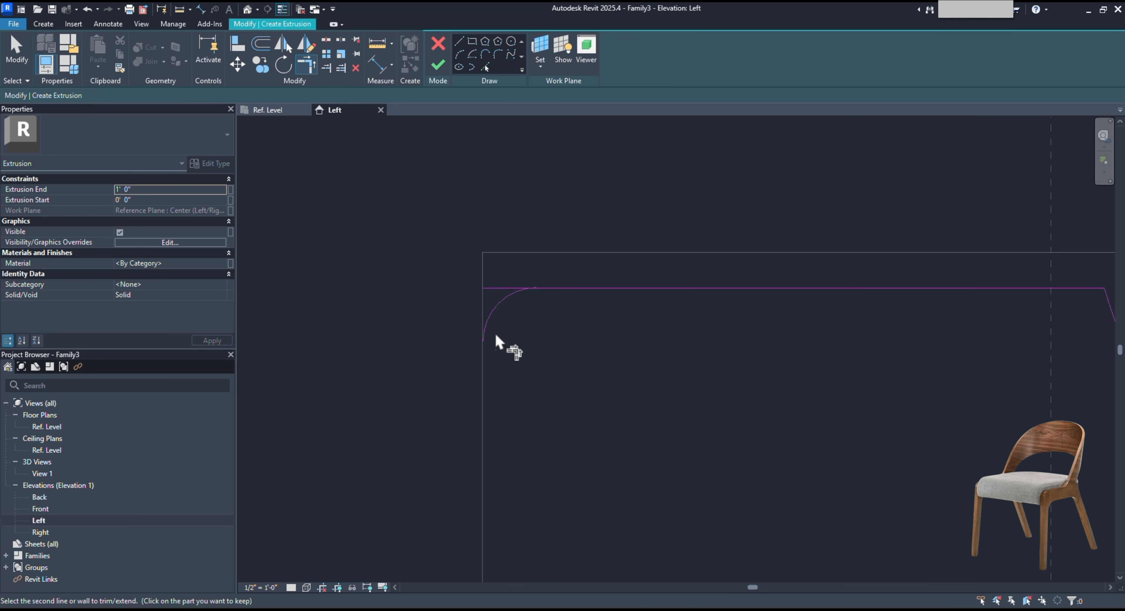
pyautogui.press('Escape')
pyautogui.scroll(3, 496, 312)
pyautogui.click(590, 258)
pyautogui.press('Escape')
pyautogui.scroll(3, 592, 258)
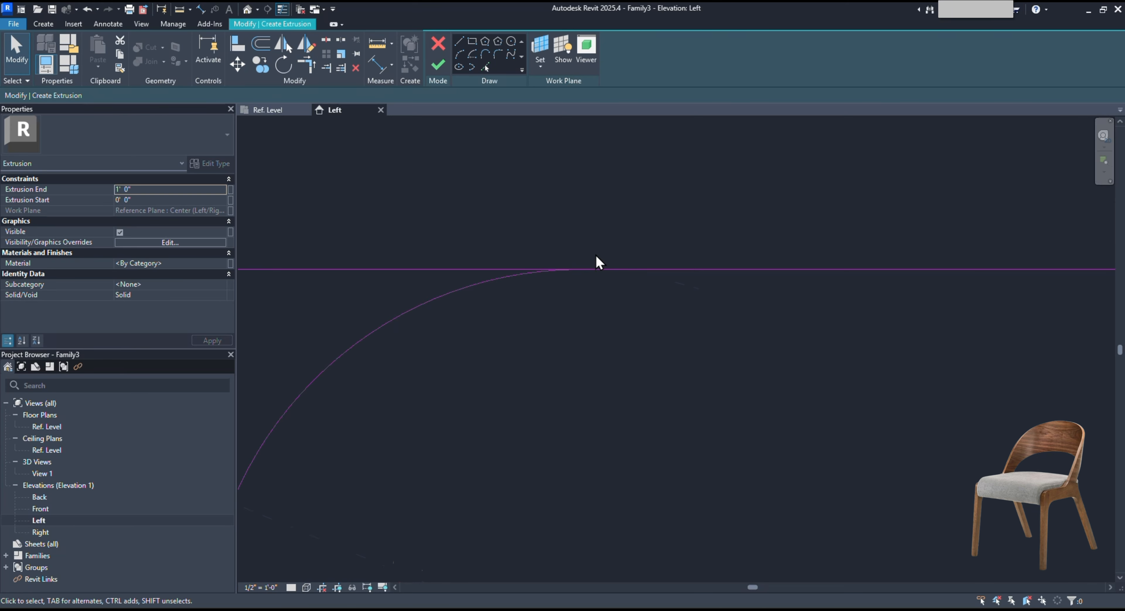
pyautogui.scroll(-3, 595, 259)
pyautogui.click(311, 64)
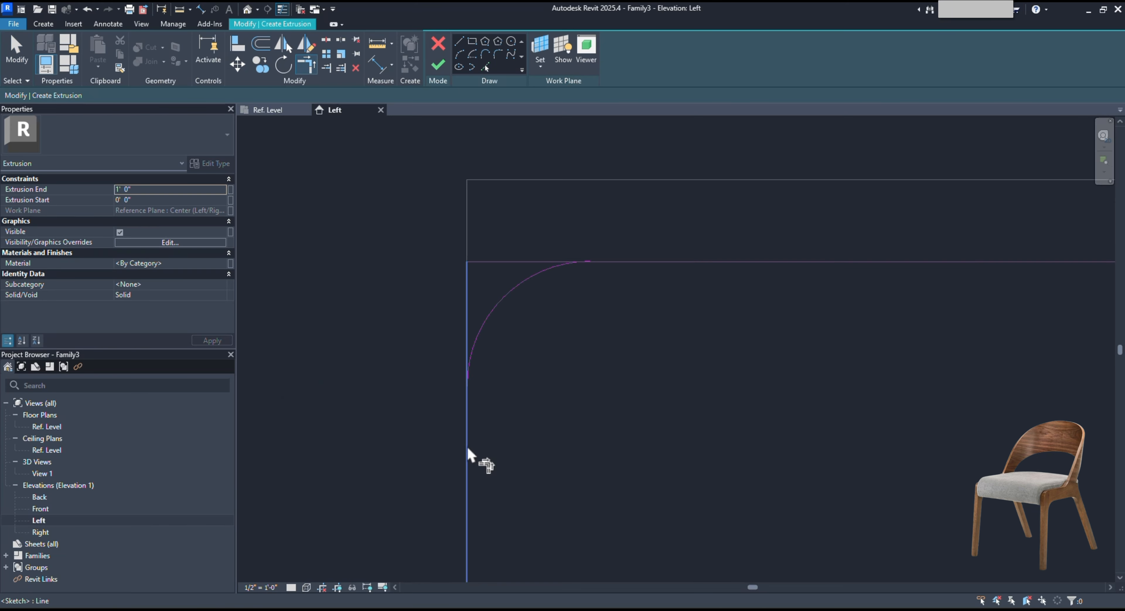
pyautogui.click(624, 259)
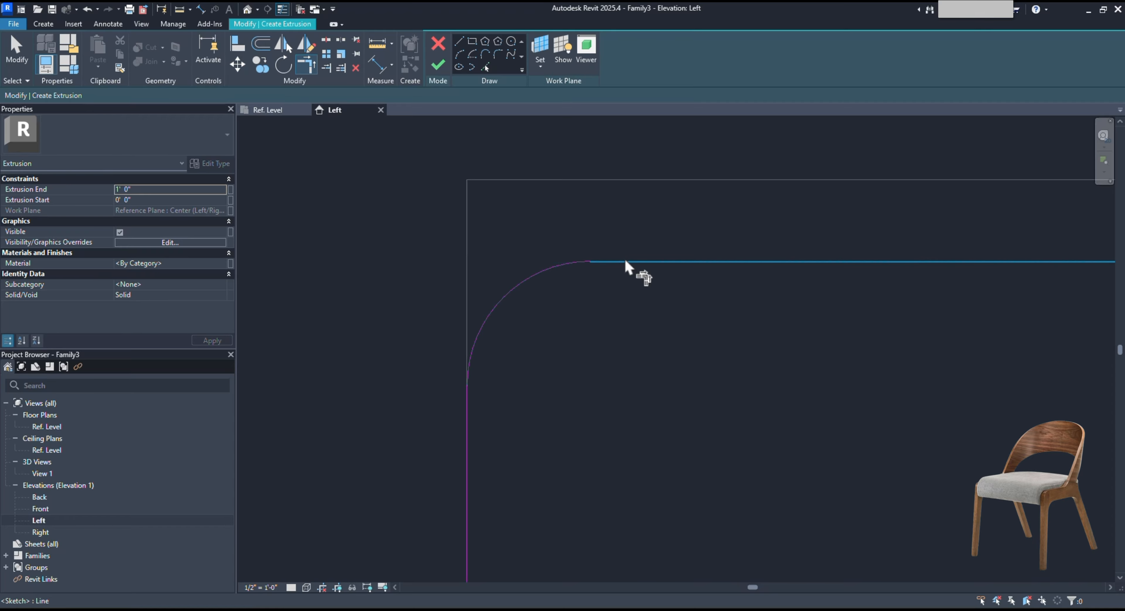
# Create inner profile lines by offsetting the front leg line 2" inward and the top edge 3" downward.
pyautogui.scroll(-4, 609, 311)
pyautogui.moveTo(703, 450); pyautogui.dragTo(645, 327, button='middle')
pyautogui.scroll(-1, 362, 241)
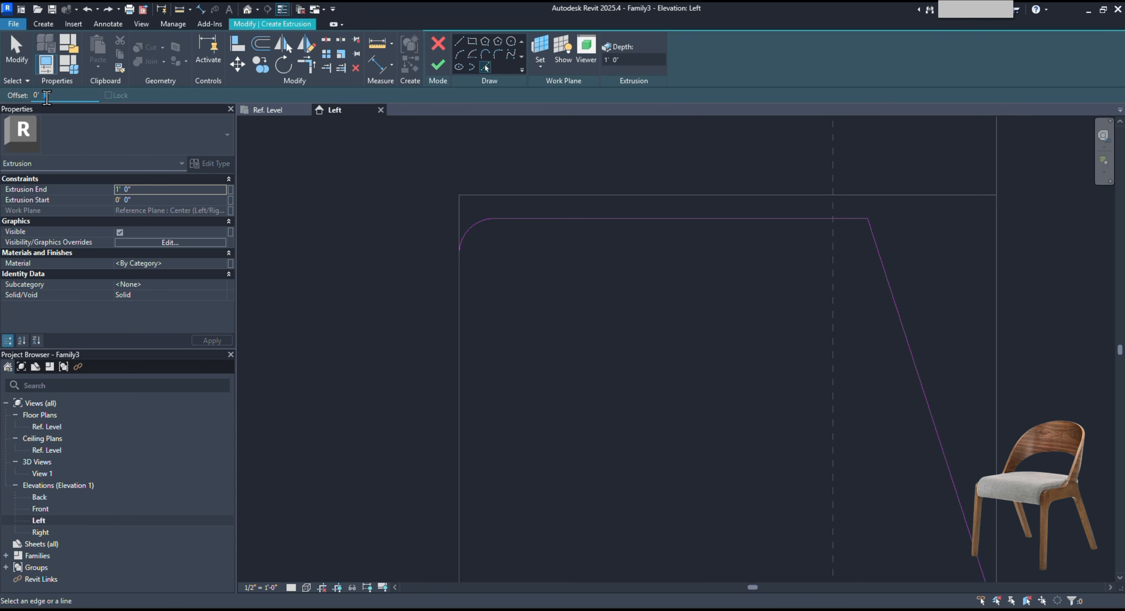
pyautogui.click(465, 338)
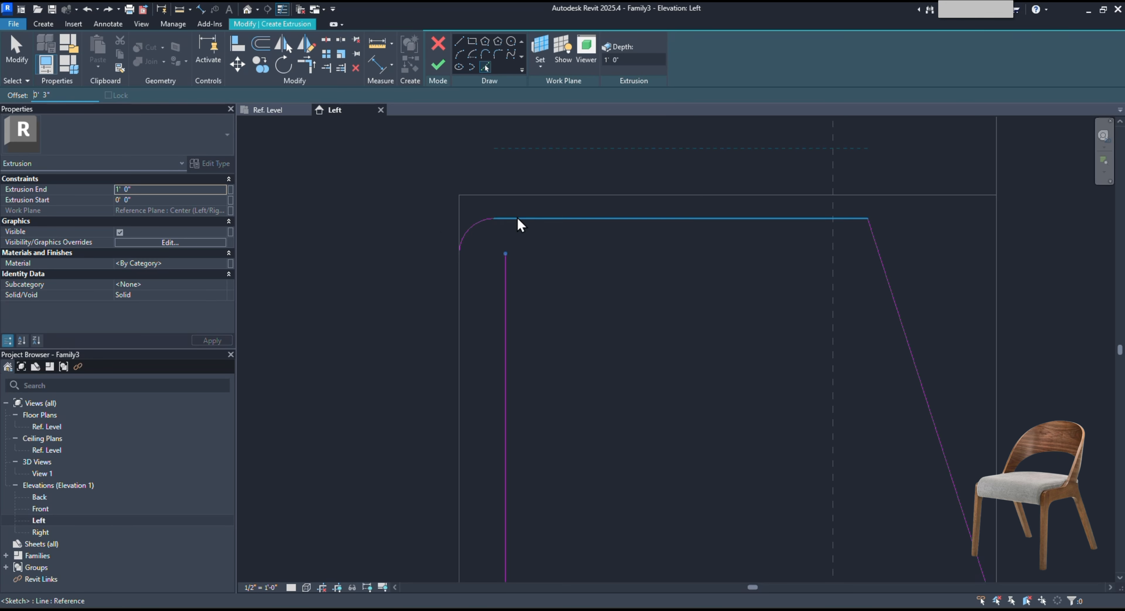
pyautogui.click(691, 222)
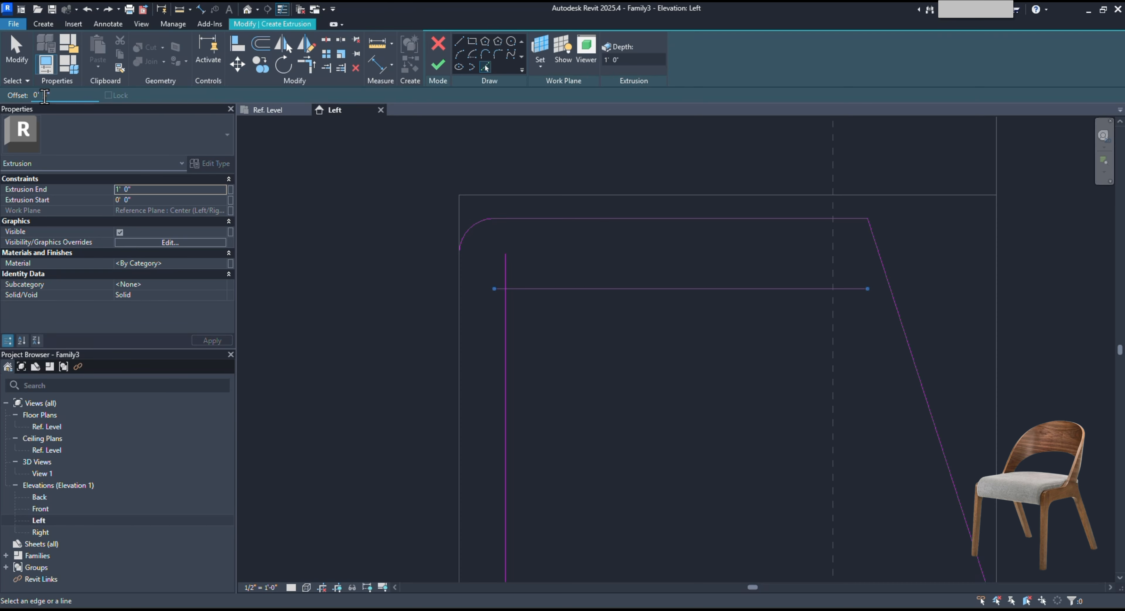
# Offset the slanted back leg line 2" inward to form the leg's inner edge.
pyautogui.moveTo(48, 97); pyautogui.dragTo(57, 100)
pyautogui.click(893, 308)
pyautogui.scroll(-3, 730, 380)
pyautogui.scroll(3, 731, 381)
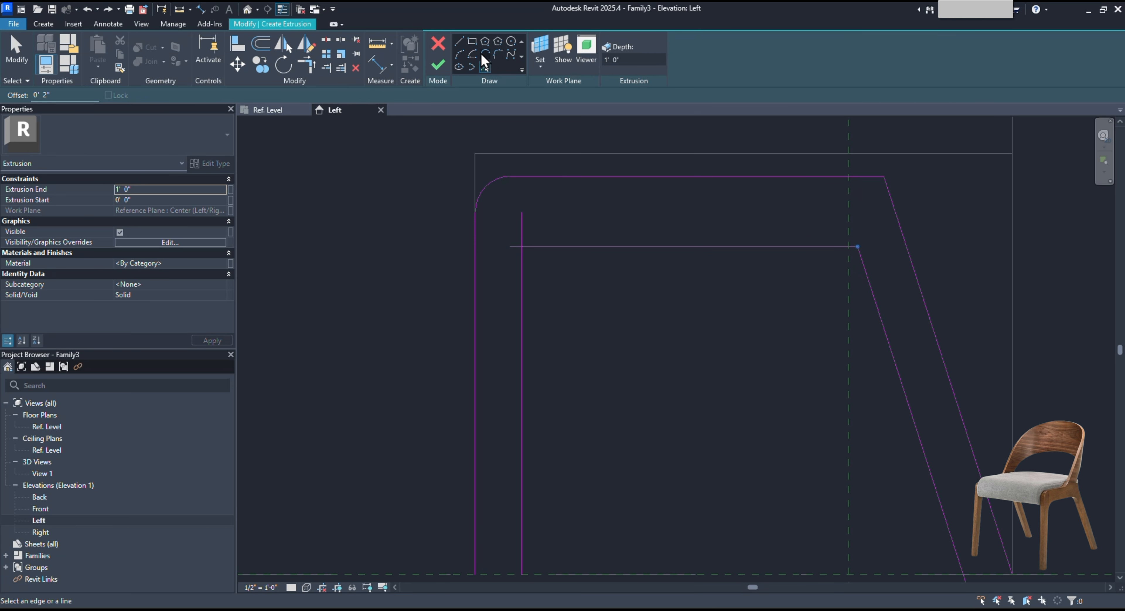
# Fillet the inner front corner between the offset vertical and horizontal lines with a radius of about 2".
pyautogui.click(497, 56)
pyautogui.click(523, 310)
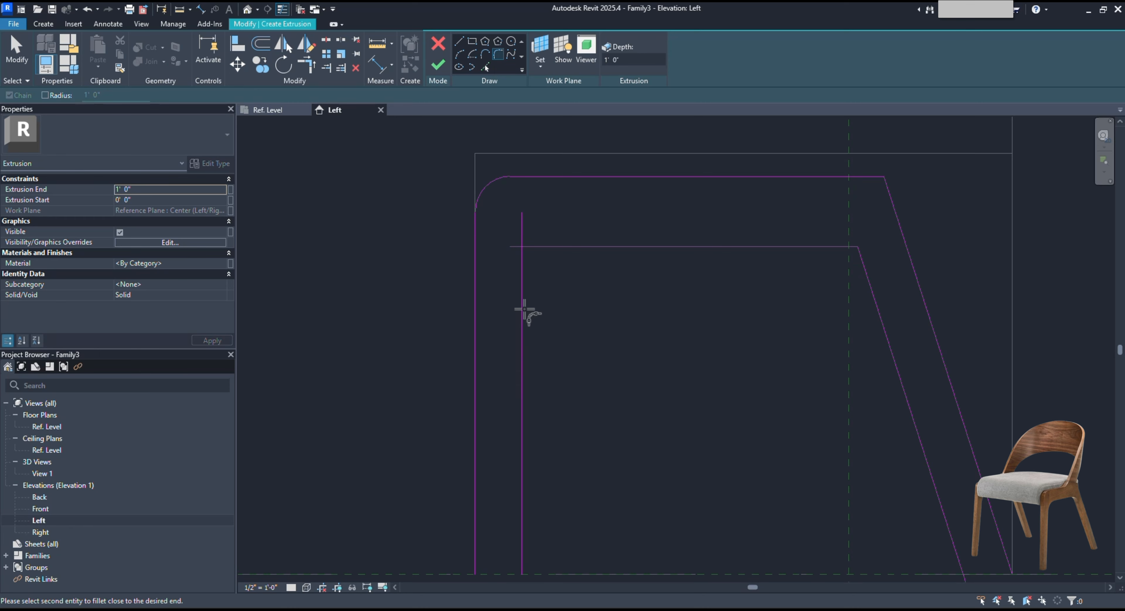
pyautogui.click(548, 246)
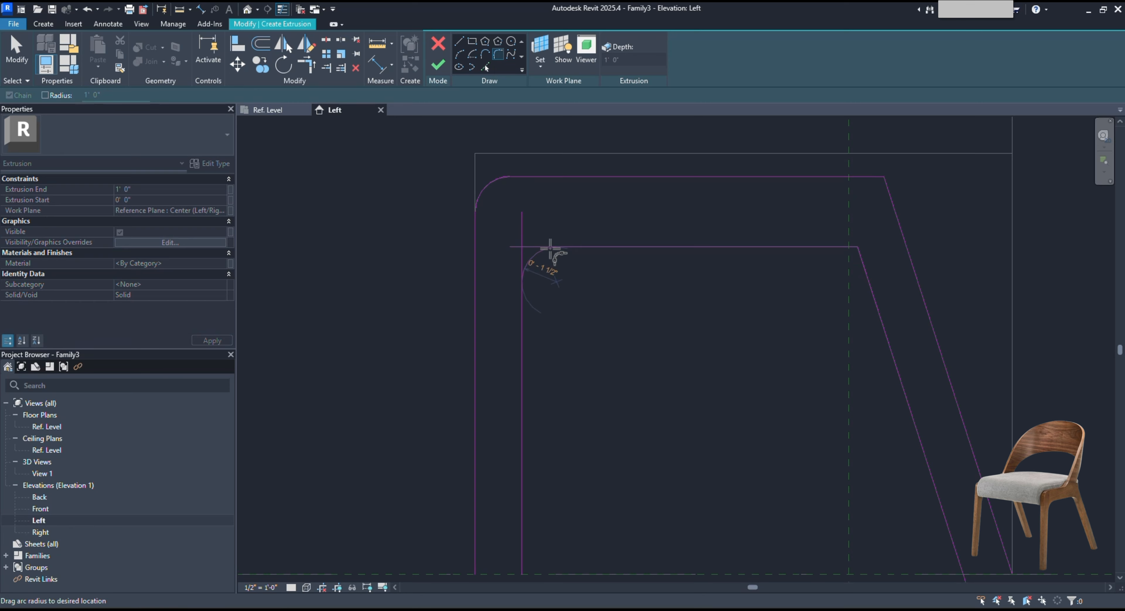
pyautogui.click(536, 259)
pyautogui.scroll(-3, 612, 303)
pyautogui.scroll(2, 707, 270)
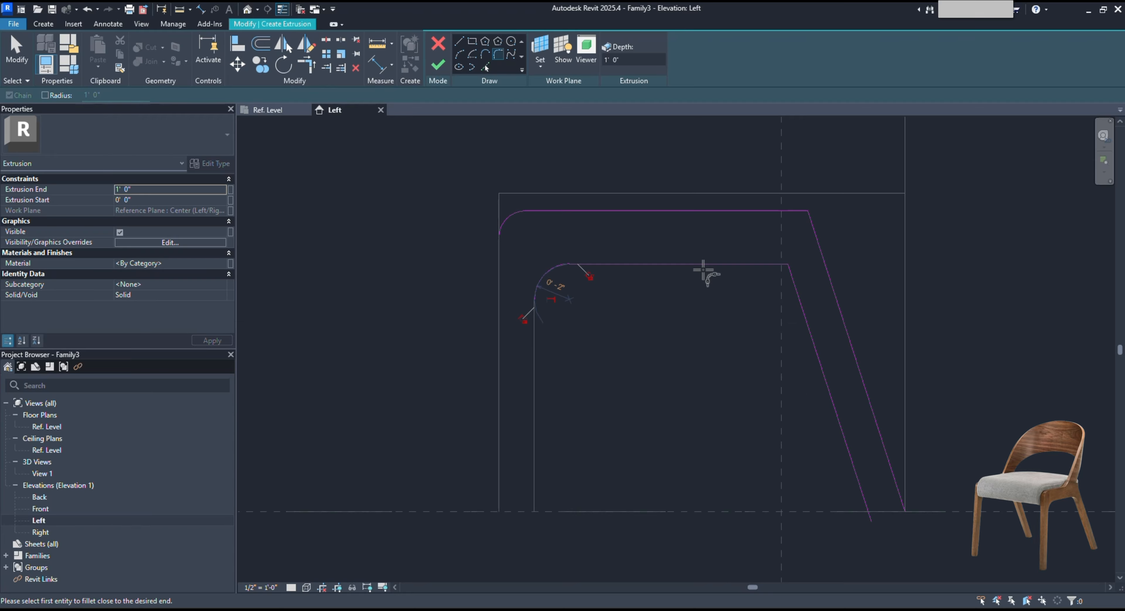
# Fillet the inner back corner between the offset horizontal and slanted lines with a radius of about 4".
pyautogui.click(752, 264)
pyautogui.click(791, 284)
pyautogui.click(779, 285)
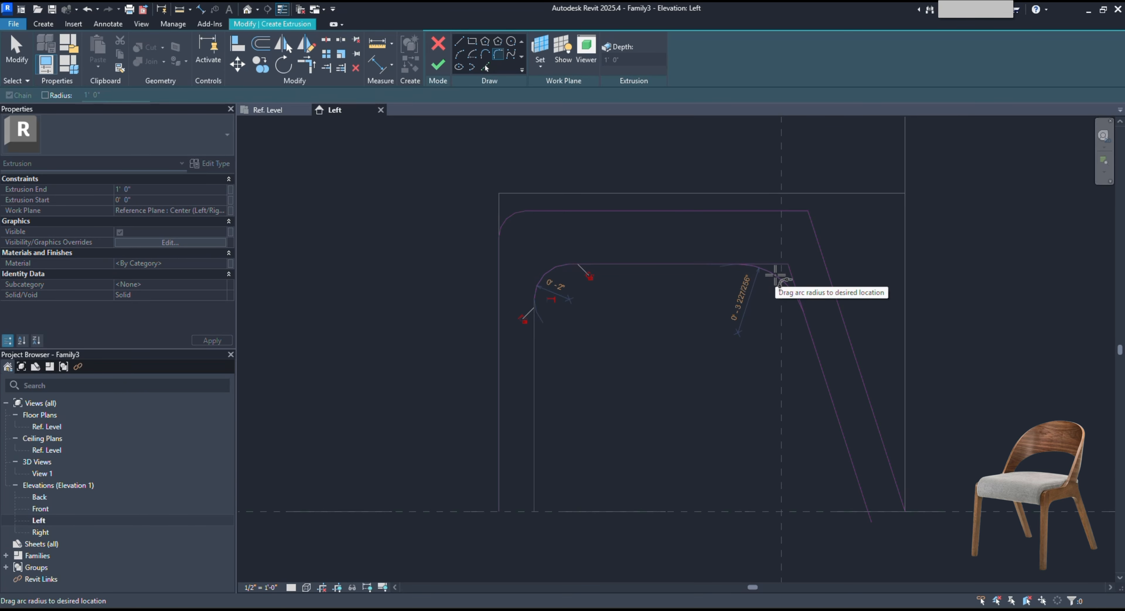
pyautogui.press('Escape')
pyautogui.scroll(-2, 575, 213)
pyautogui.scroll(1, 665, 332)
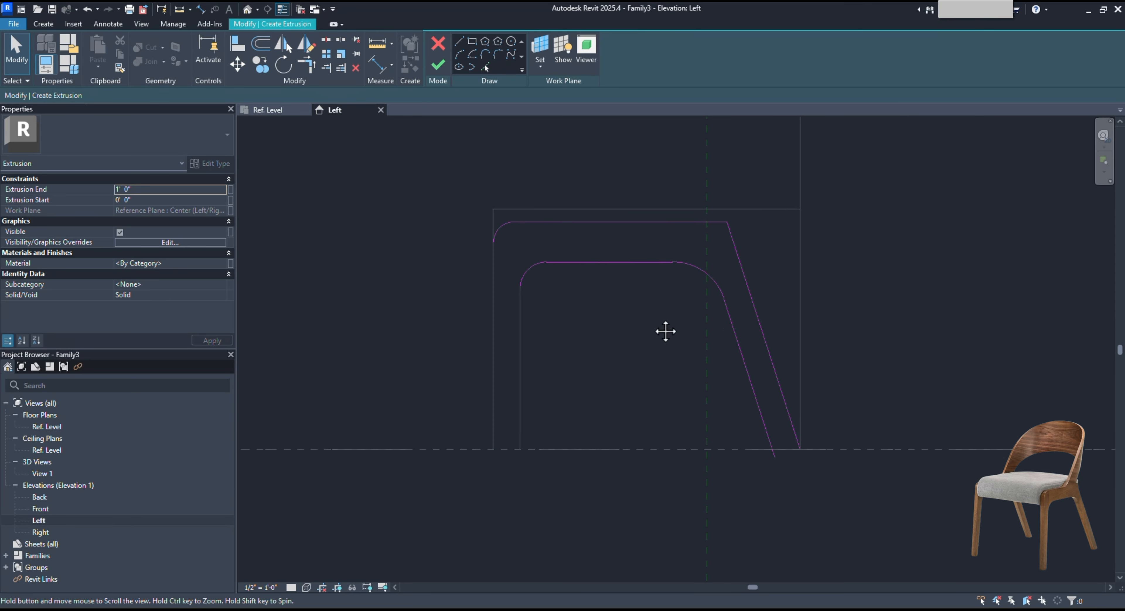
pyautogui.scroll(-3, 675, 386)
pyautogui.scroll(2, 682, 398)
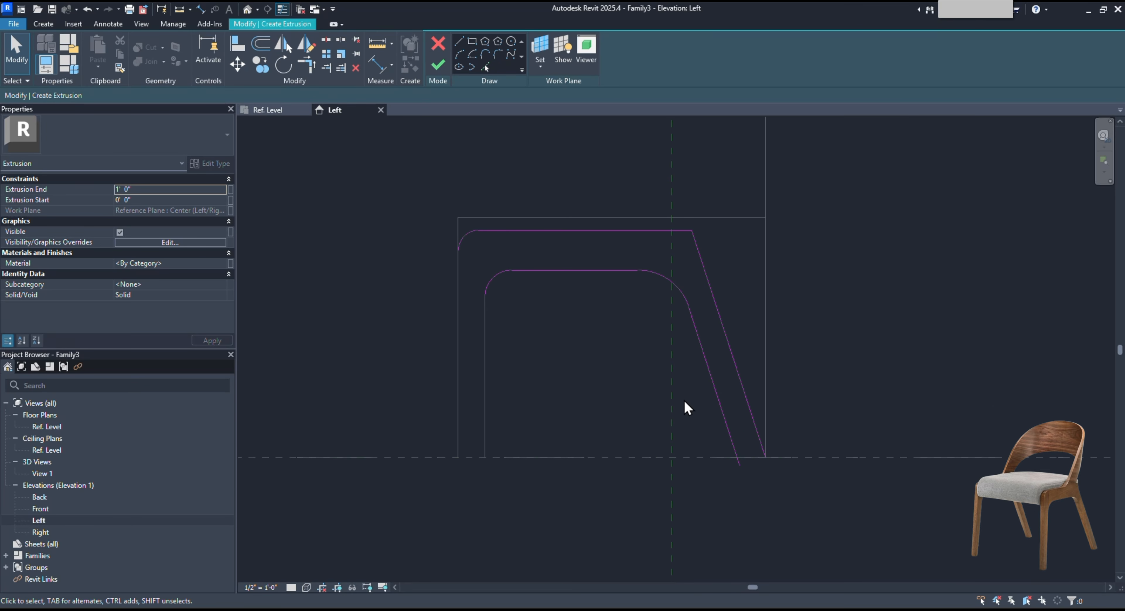
# Close the back leg's foot with a horizontal line on the Ref. Level and trim the inner slanted line to it.
pyautogui.click(459, 41)
pyautogui.click(737, 457)
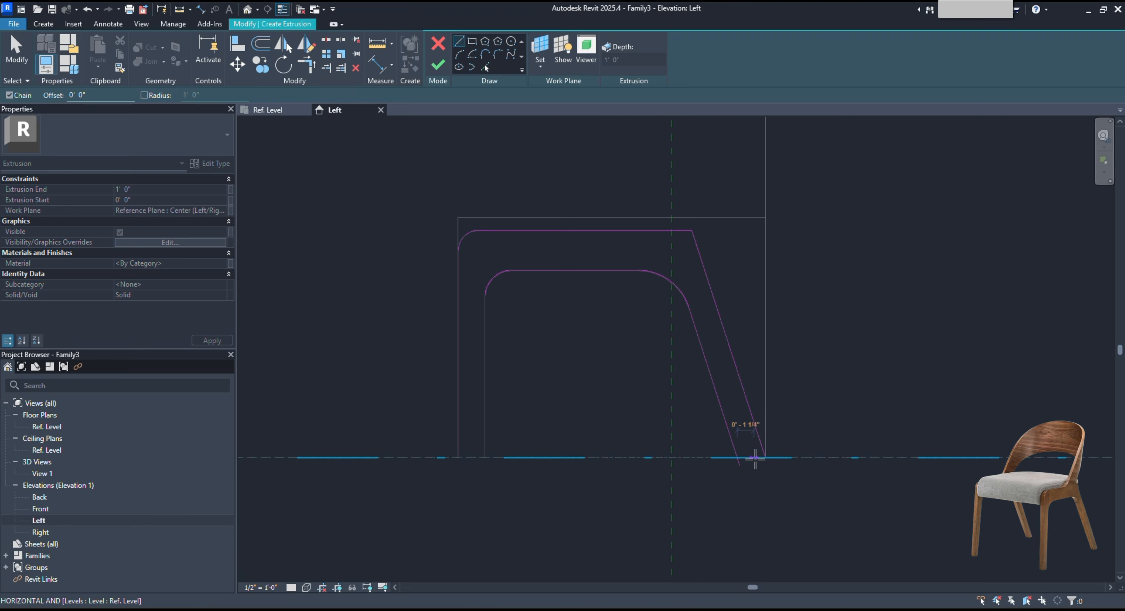
pyautogui.click(764, 457)
pyautogui.press('Escape')
pyautogui.press('Escape')
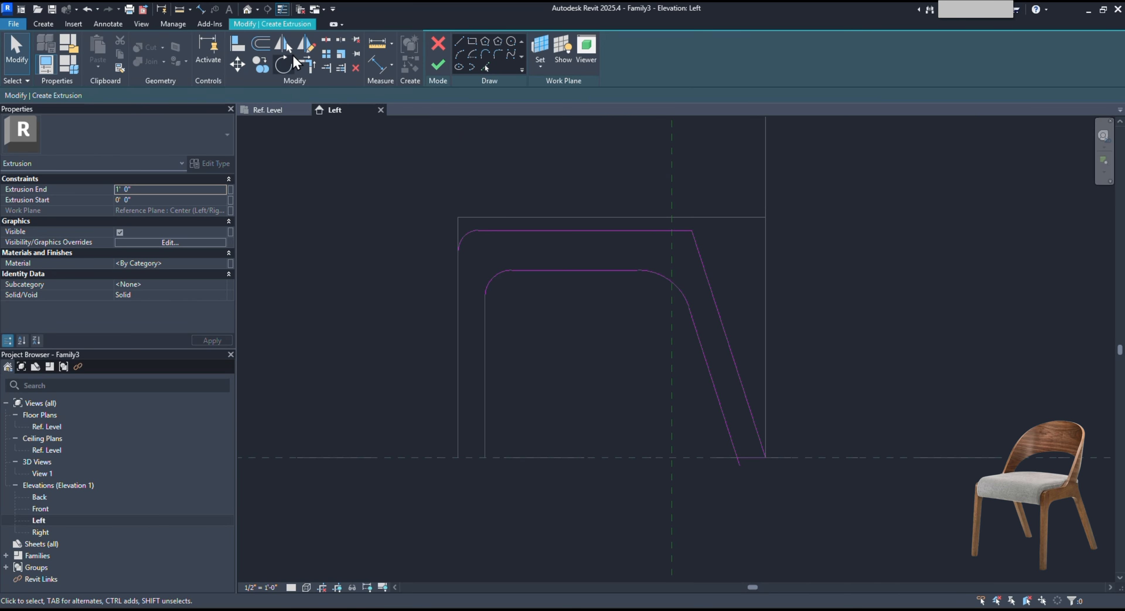
pyautogui.click(306, 68)
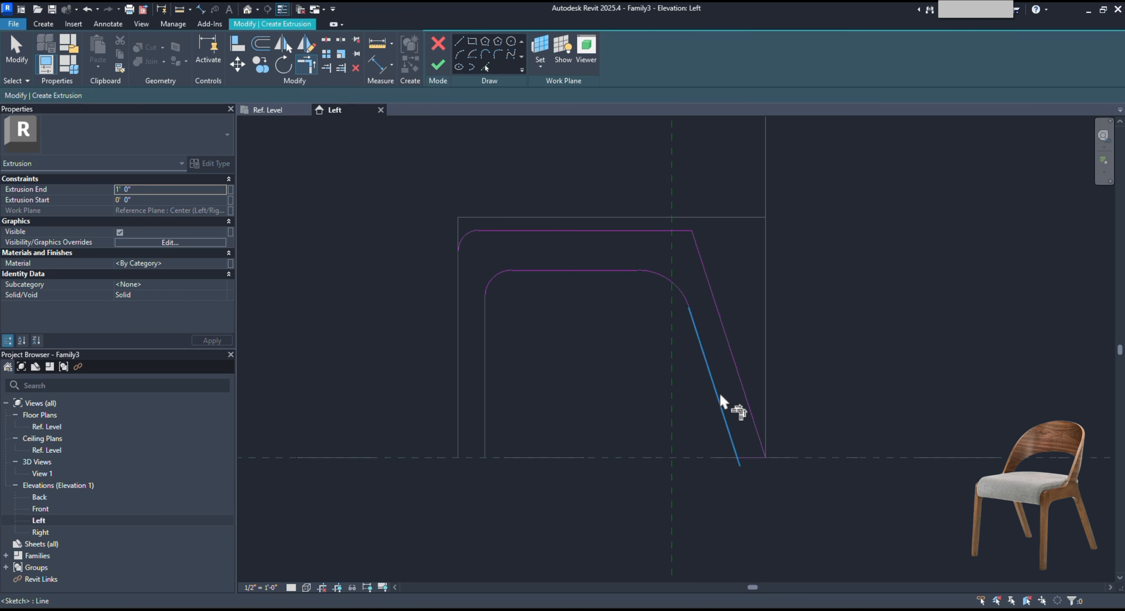
pyautogui.click(736, 446)
pyautogui.click(750, 457)
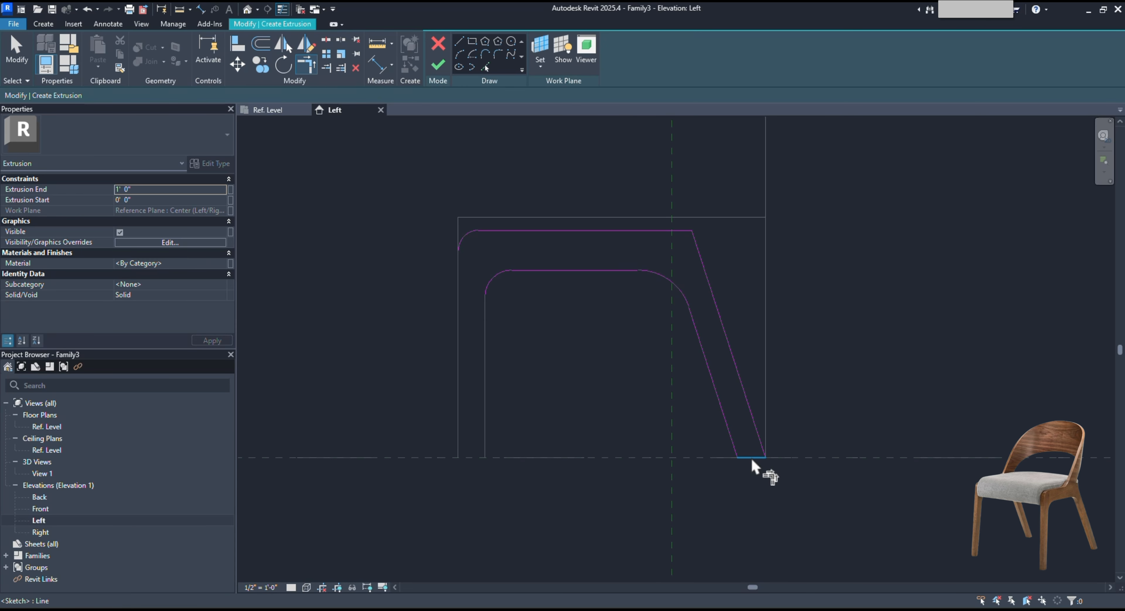
# Close the front leg's foot with a 2" horizontal line on the Ref. Level and finish the extrusion.
pyautogui.click(438, 64)
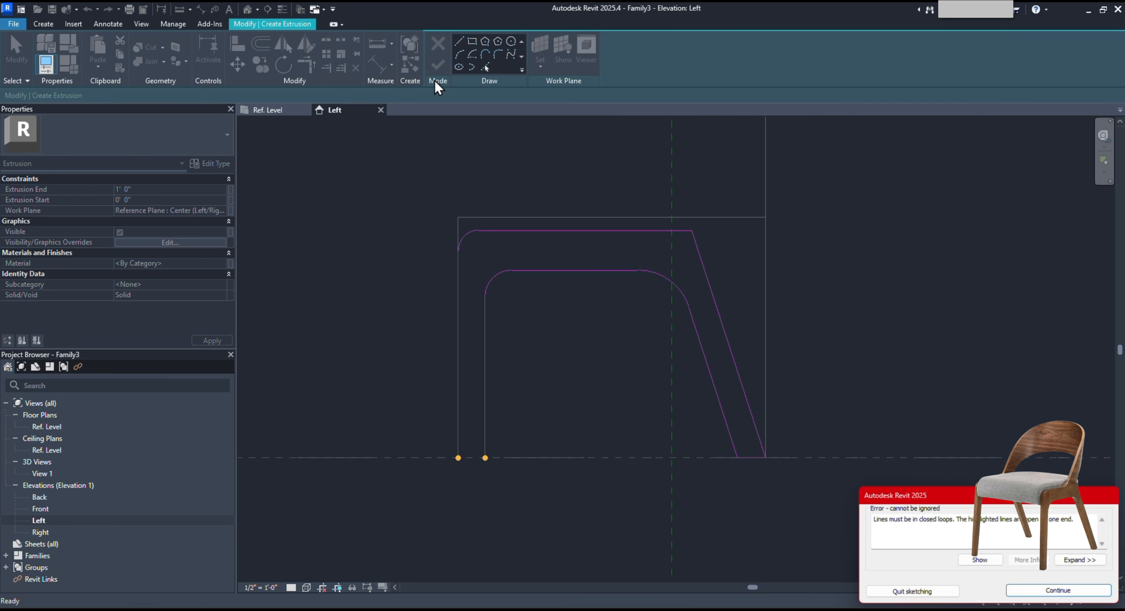
pyautogui.press('Return')
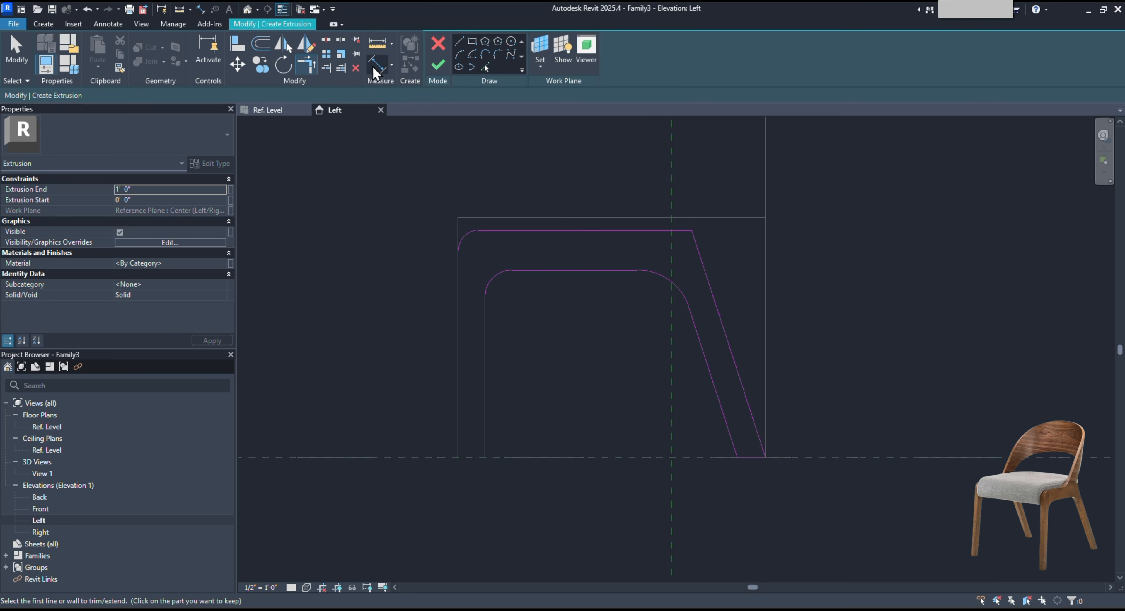
pyautogui.click(462, 42)
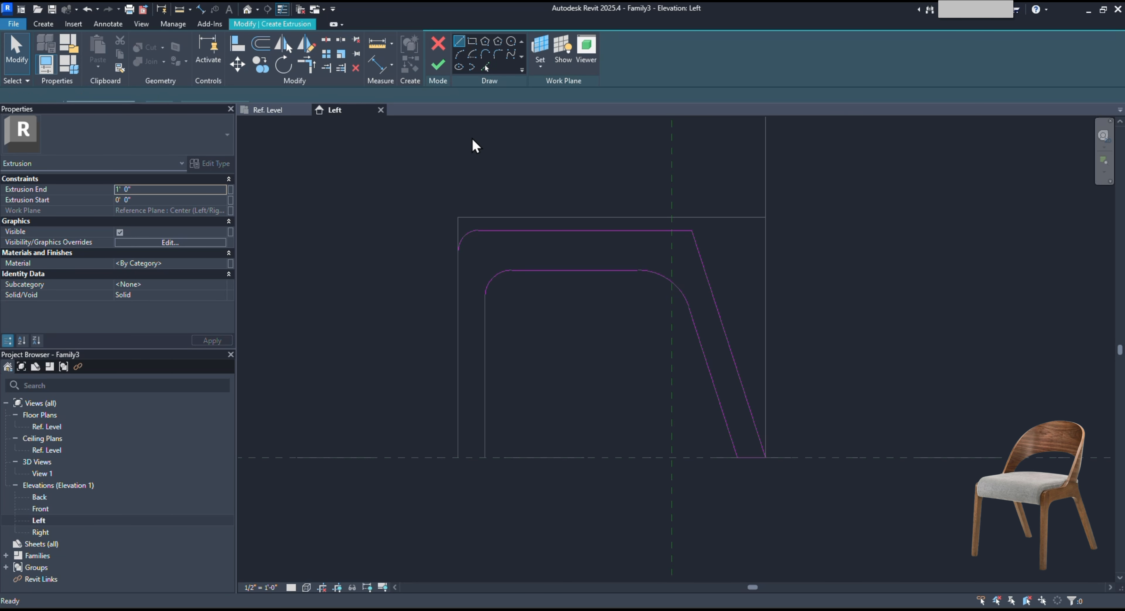
pyautogui.click(458, 456)
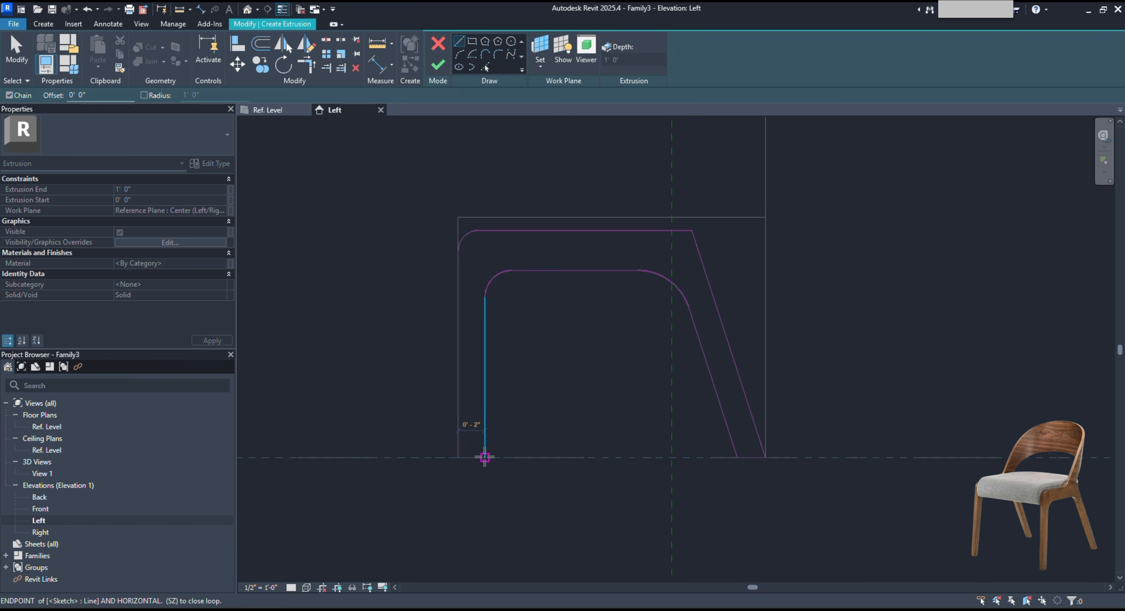
pyautogui.click(485, 457)
pyautogui.click(442, 62)
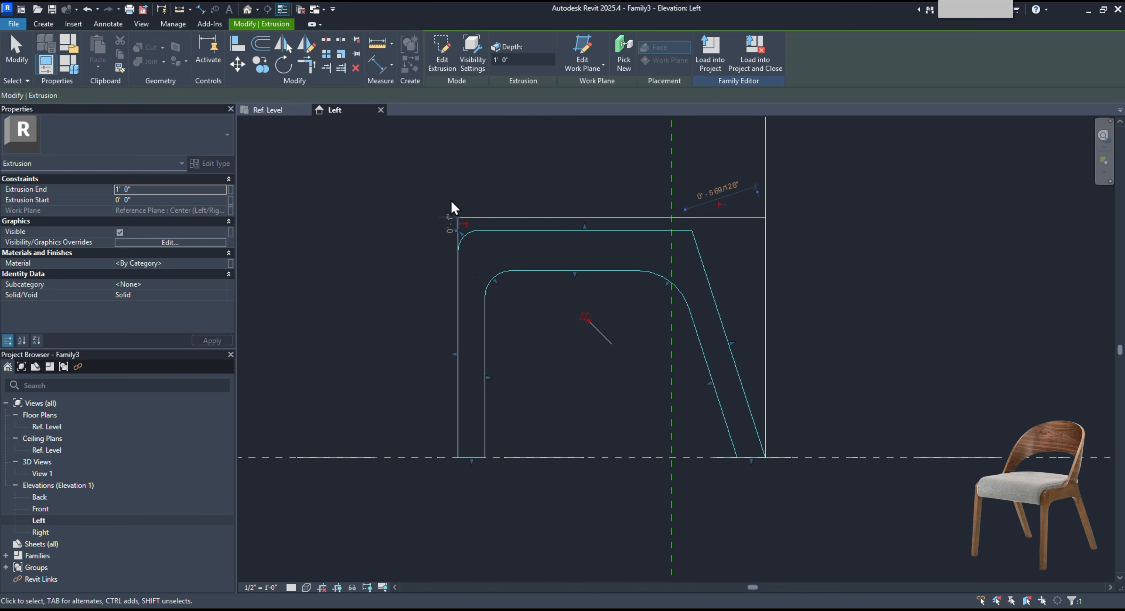
pyautogui.click(601, 281)
pyautogui.scroll(-1, 572, 282)
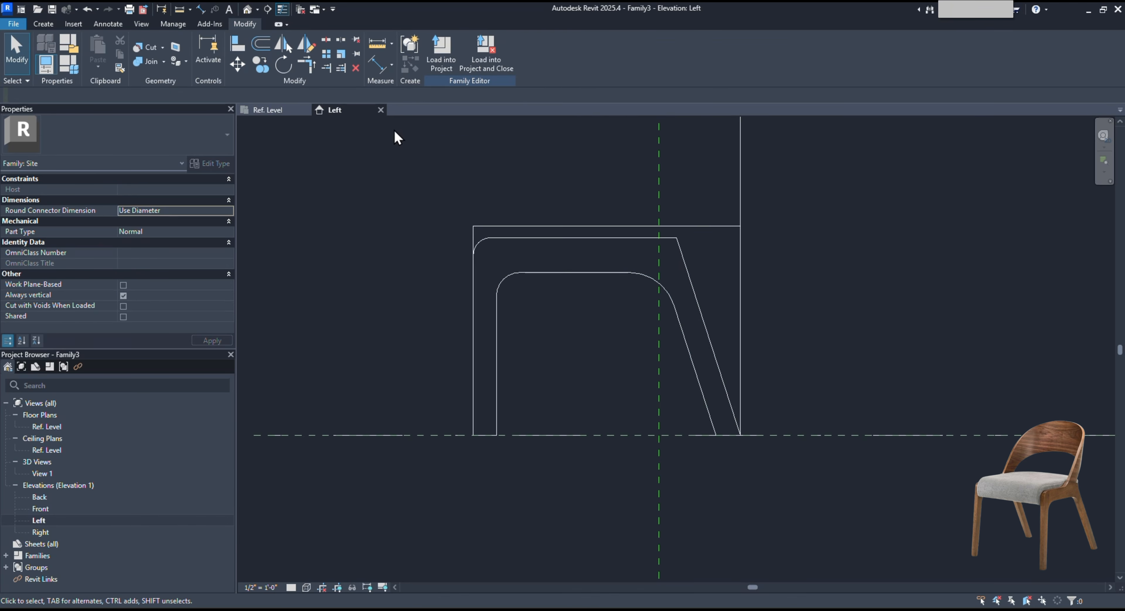
pyautogui.moveTo(555, 284); pyautogui.dragTo(648, 383, button='middle')
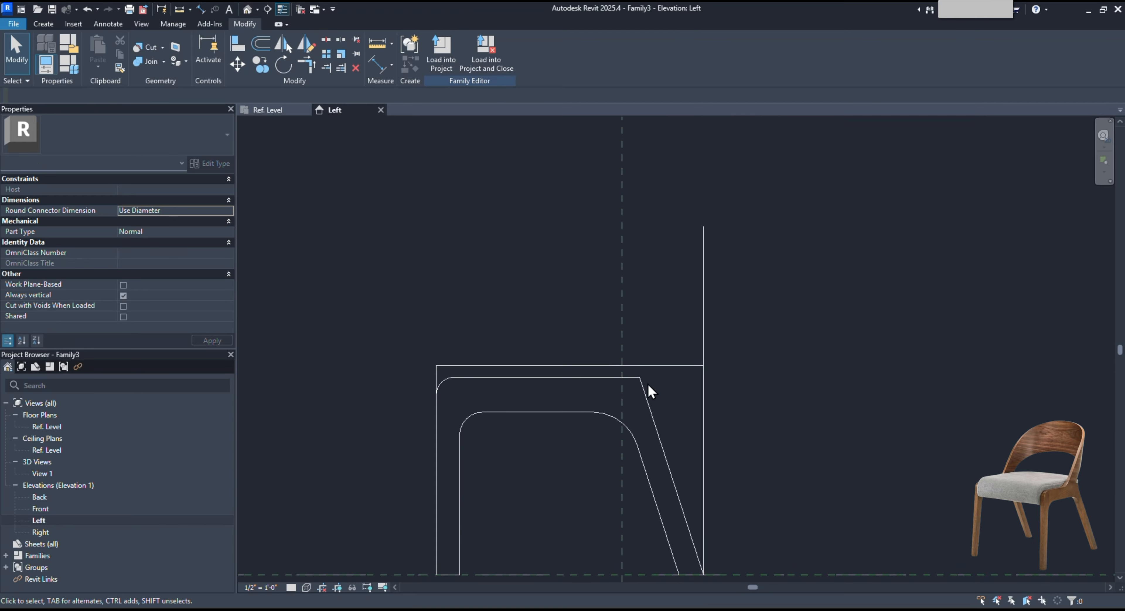
# In the Ref. Level plan, extrude a circle of 10" radius centred on the reference plane intersection.
pyautogui.click(282, 111)
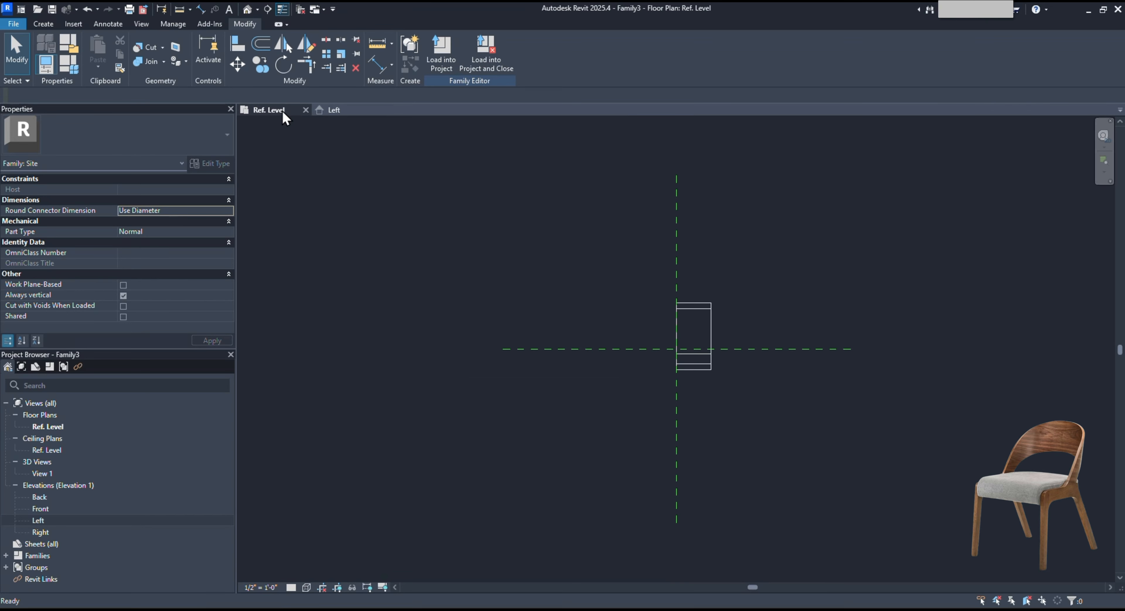
pyautogui.moveTo(689, 369); pyautogui.dragTo(583, 382, button='middle')
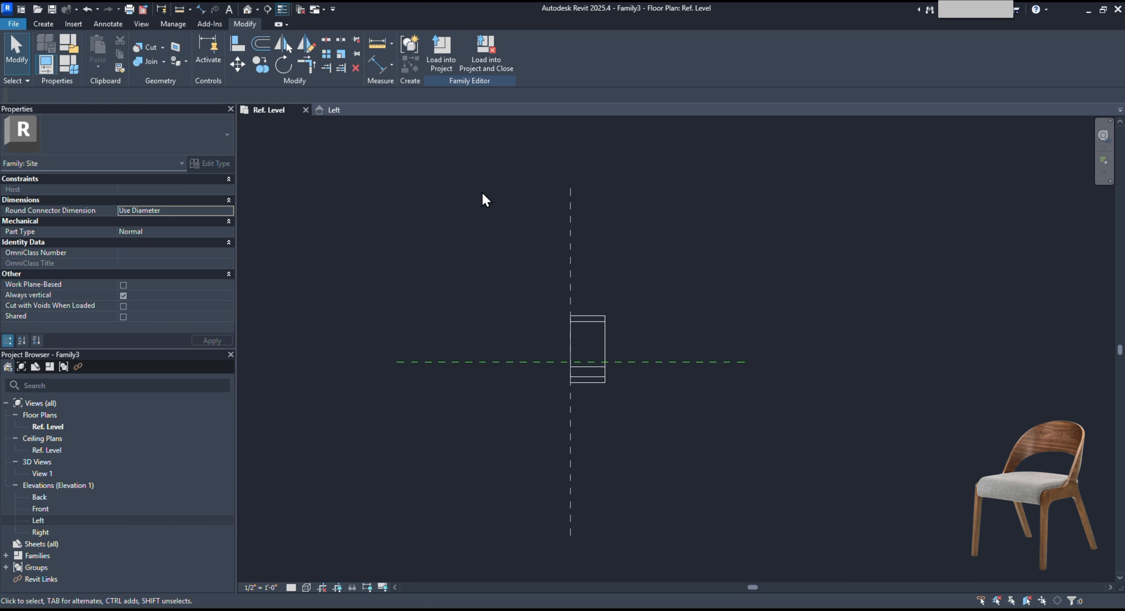
pyautogui.moveTo(643, 373); pyautogui.dragTo(640, 386, button='middle')
pyautogui.scroll(1, 631, 377)
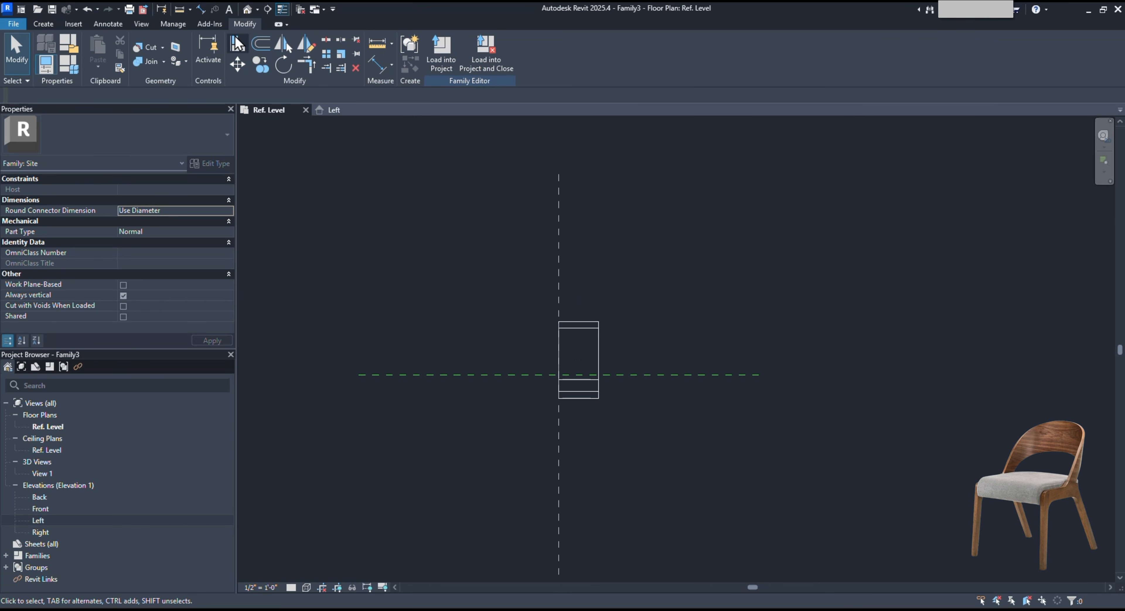
pyautogui.click(44, 24)
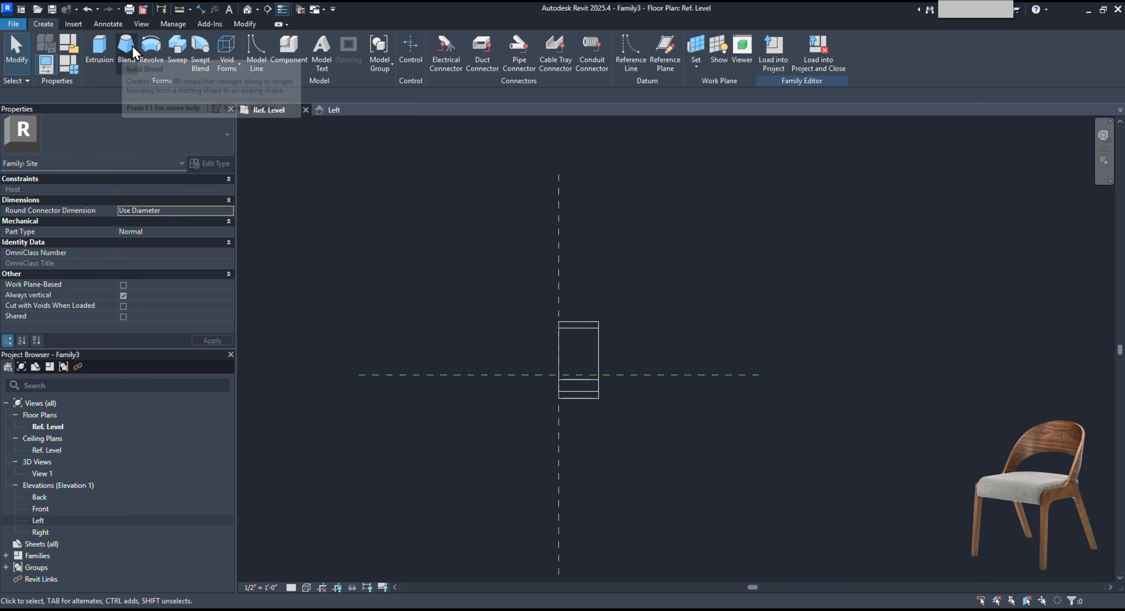
pyautogui.click(100, 57)
pyautogui.click(512, 44)
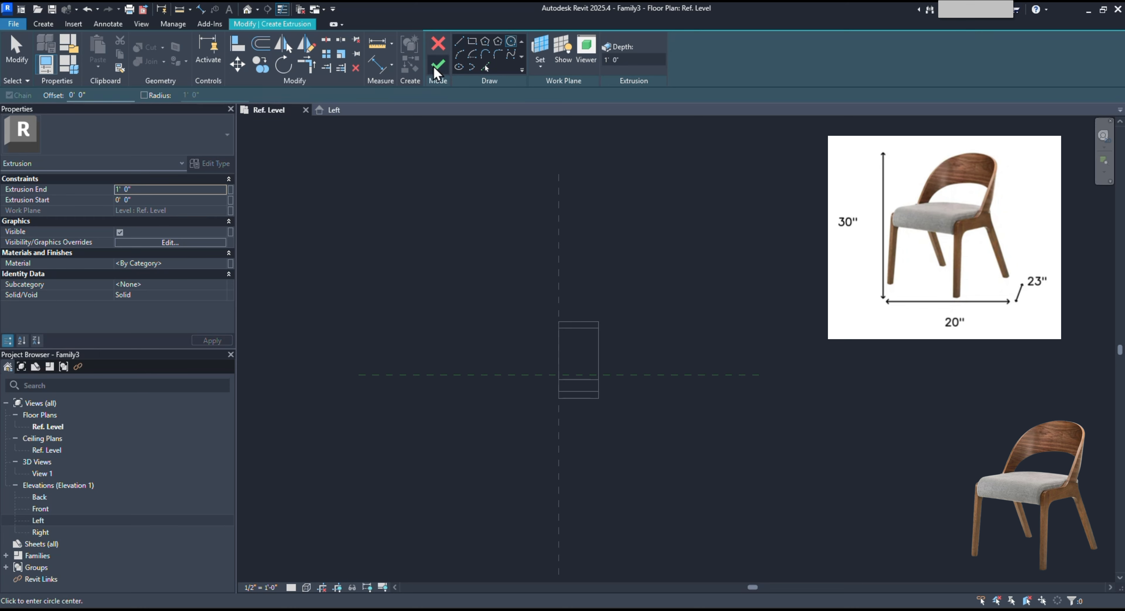
pyautogui.click(558, 373)
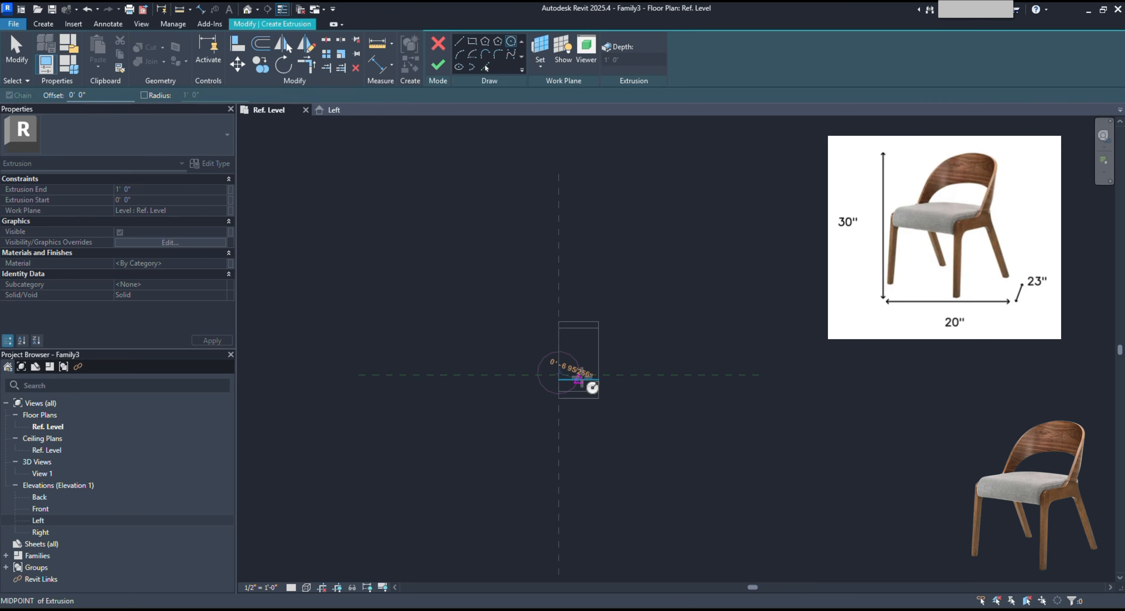
pyautogui.scroll(1, 578, 372)
pyautogui.press('Escape')
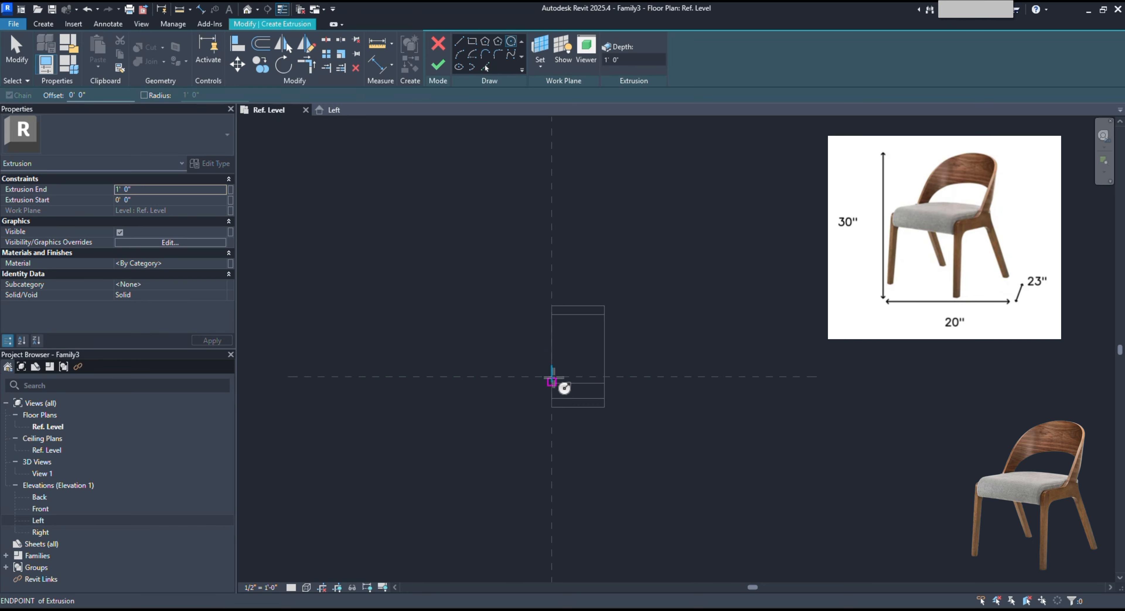
pyautogui.scroll(4, 552, 374)
pyautogui.click(550, 372)
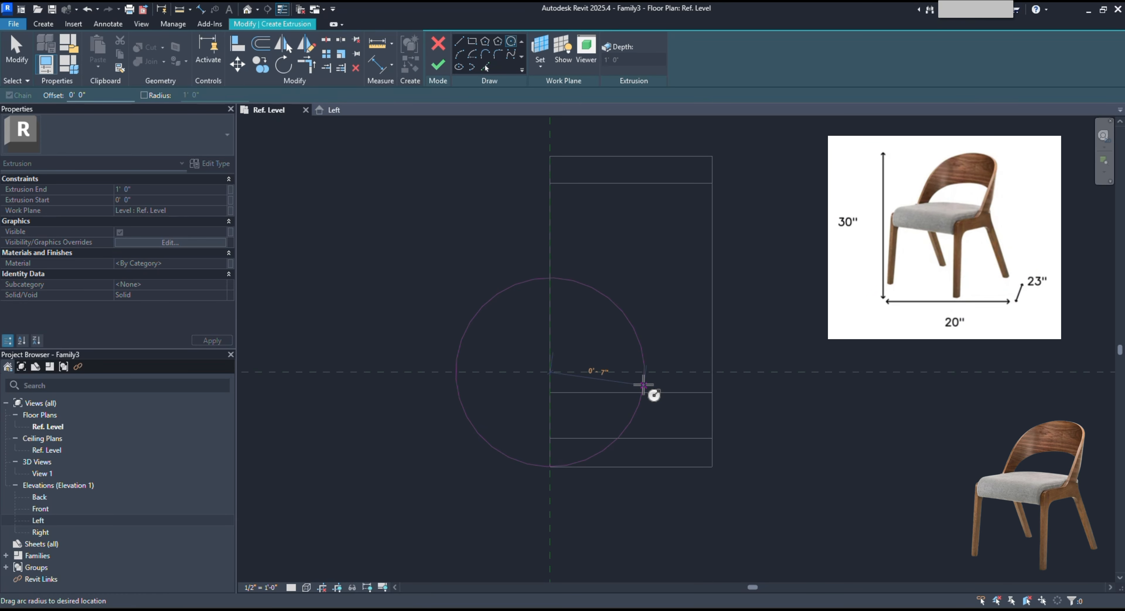
pyautogui.write('0 10')
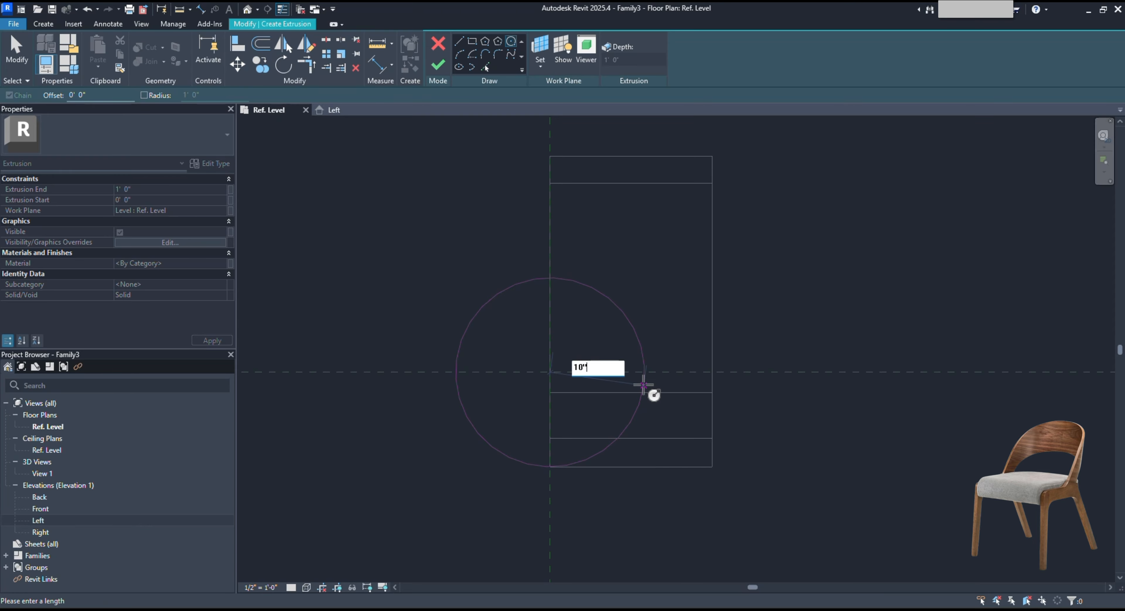
pyautogui.press('Return')
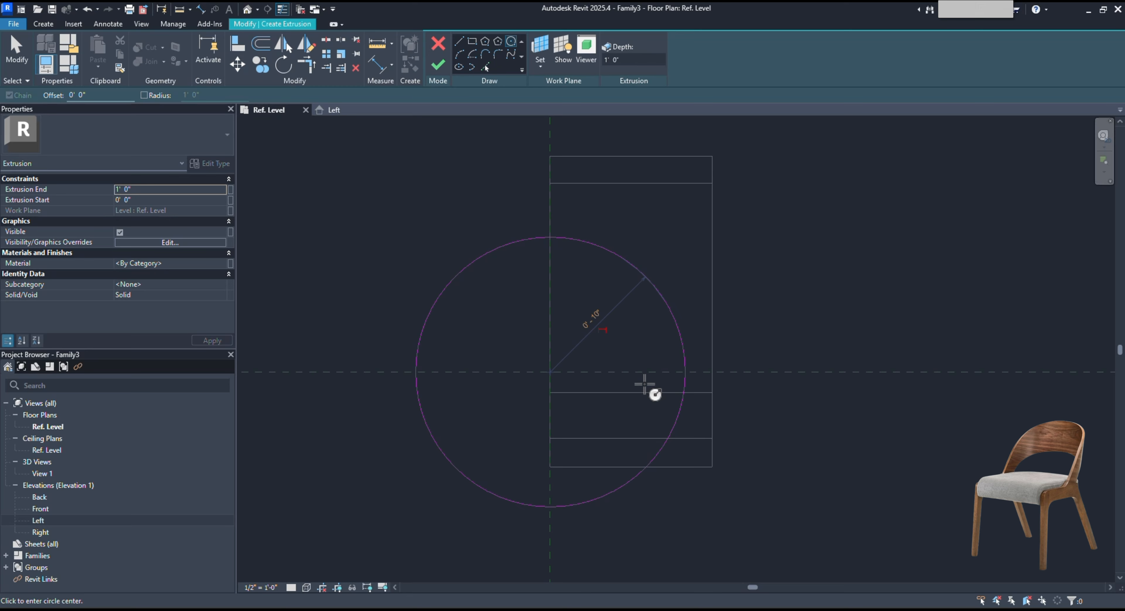
pyautogui.click(436, 71)
pyautogui.click(680, 486)
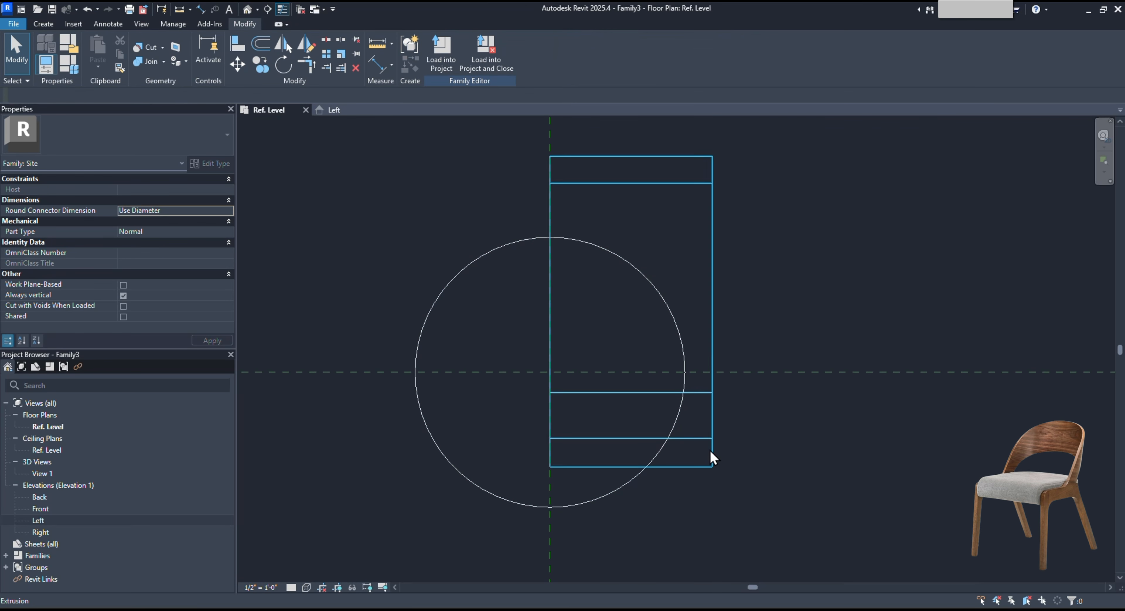
# Try to resize the side frame extrusion by moving its outer face in the plan.
pyautogui.click(711, 448)
pyautogui.scroll(3, 716, 310)
pyautogui.moveTo(715, 312); pyautogui.dragTo(655, 316)
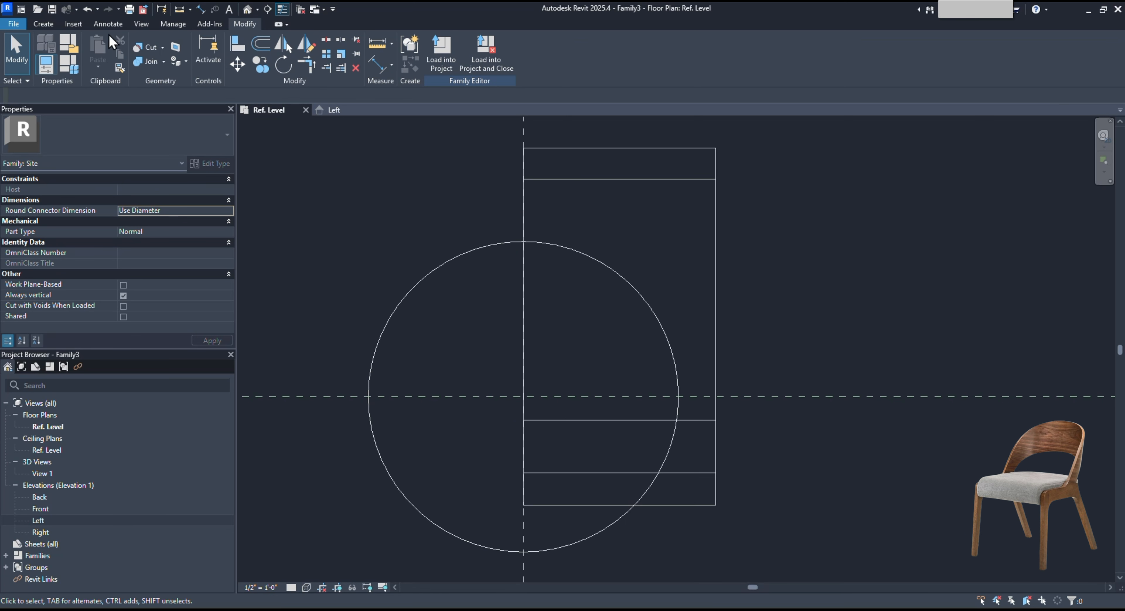
# Draw a horizontal symbolic line across the circle's diameter, about 1' 8" long, along the reference plane.
pyautogui.click(74, 24)
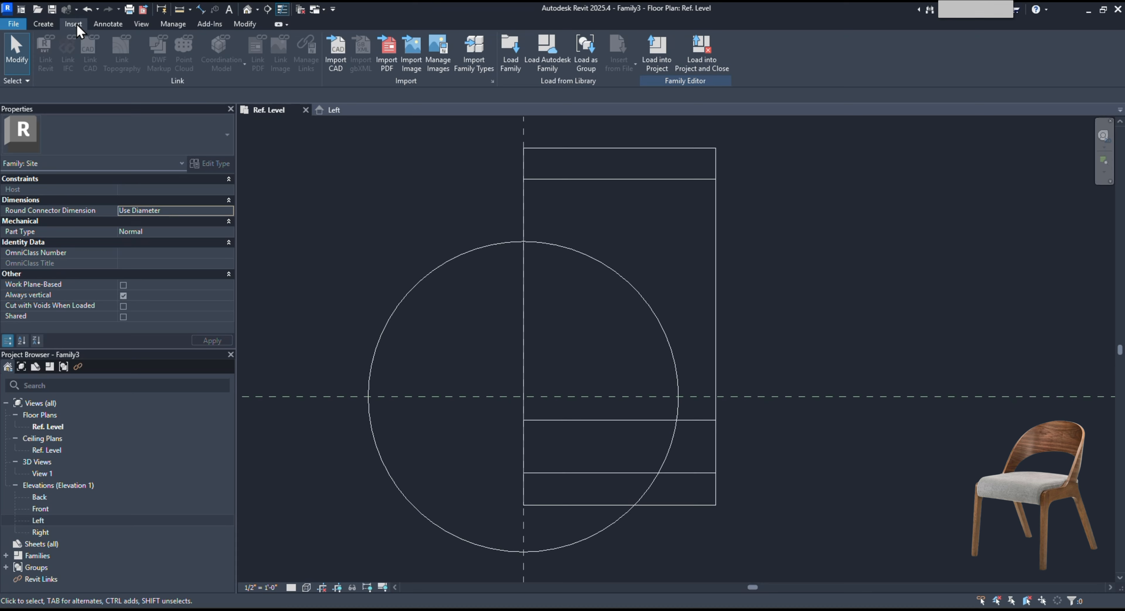
pyautogui.click(121, 25)
pyautogui.click(191, 50)
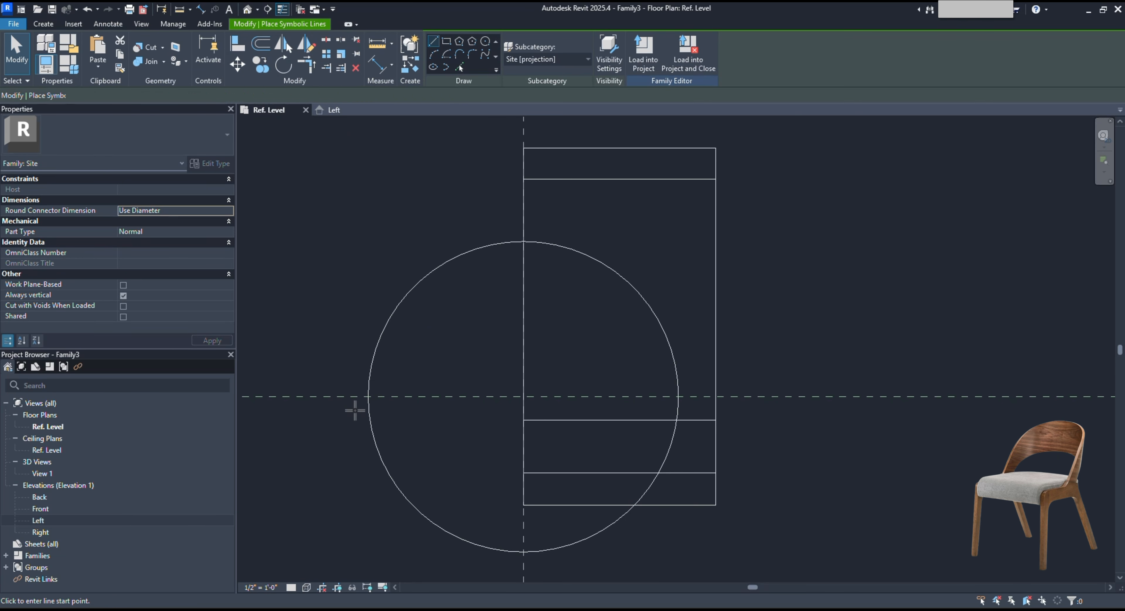
pyautogui.click(368, 396)
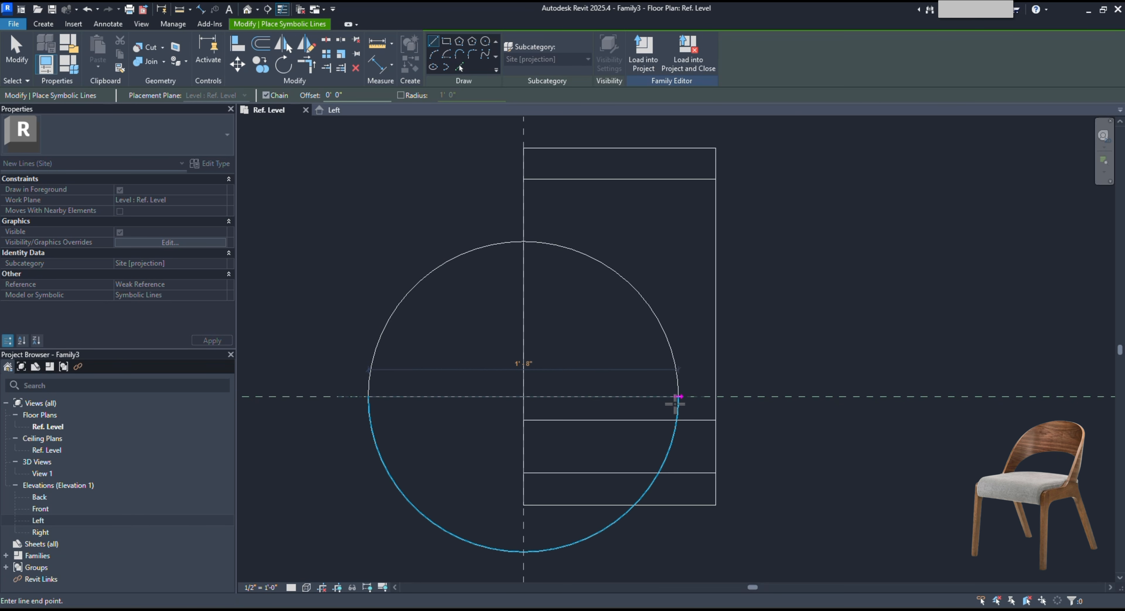
pyautogui.click(678, 397)
pyautogui.press('Escape')
pyautogui.press('Escape')
# Stretch the side frame's outer face to the end of the diameter line and its inner face to about 8" from the centre plane.
pyautogui.click(715, 376)
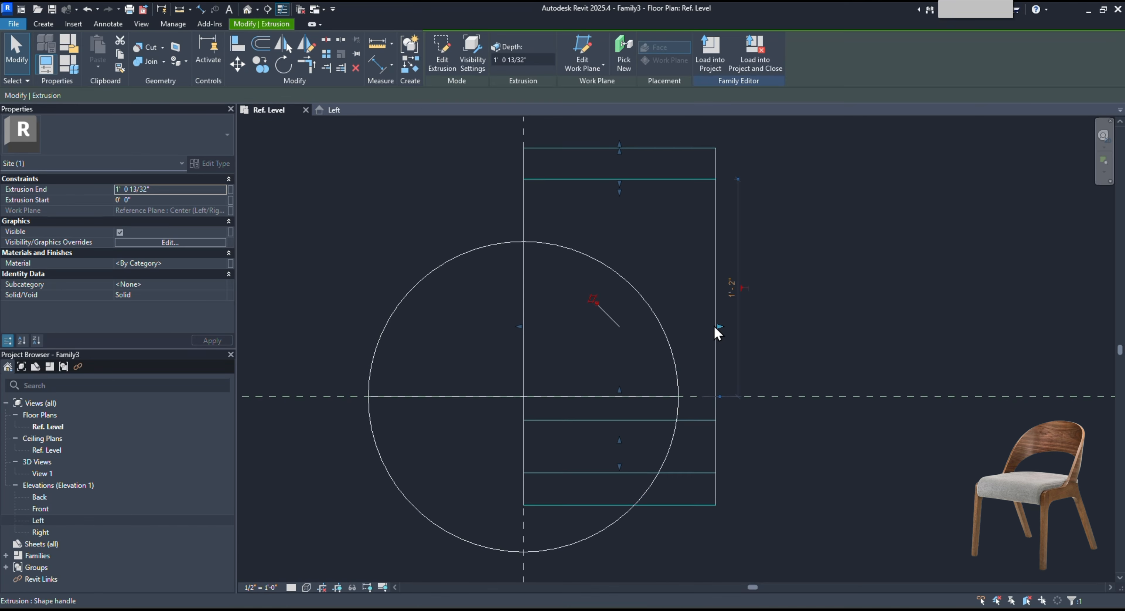
pyautogui.moveTo(716, 333); pyautogui.dragTo(679, 328)
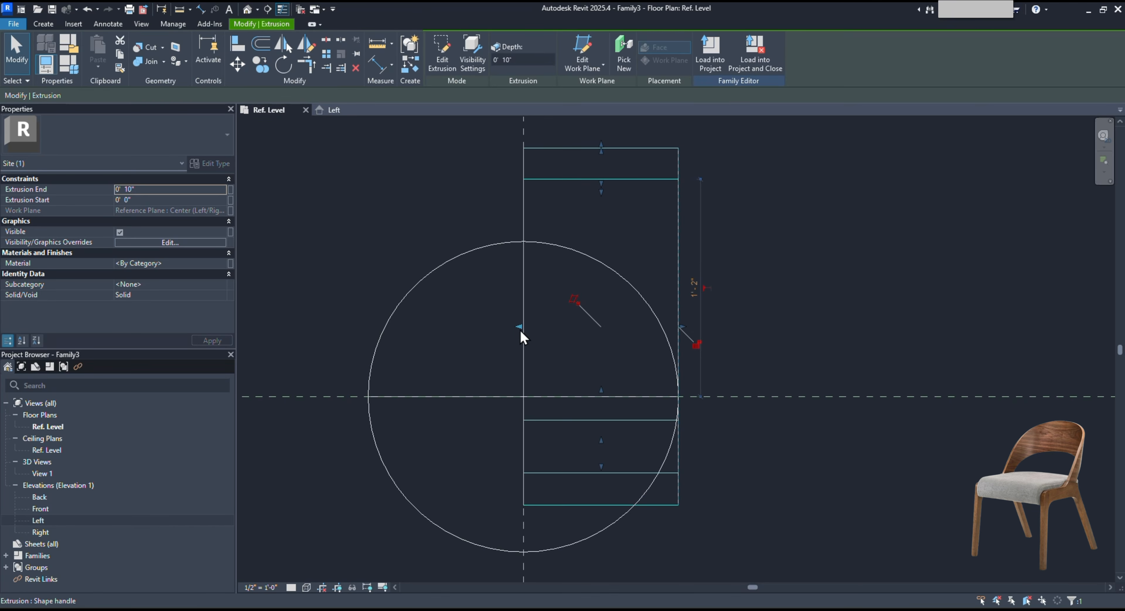
pyautogui.moveTo(524, 337); pyautogui.dragTo(650, 333)
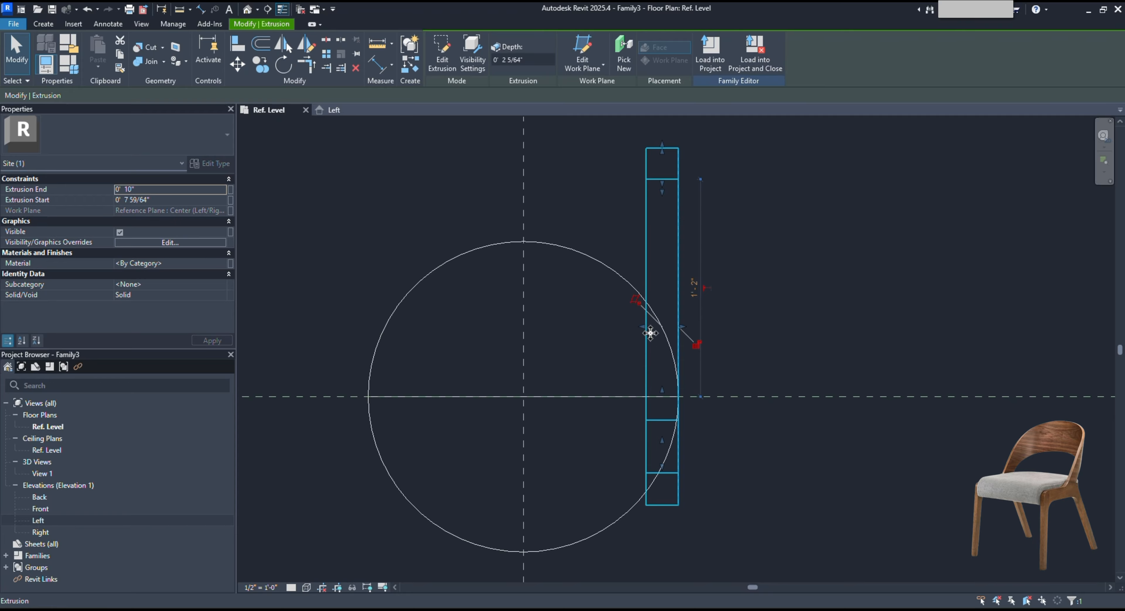
# Draw a 1.5" horizontal symbolic line inward from the side frame's outer face and delete the extra chained segment.
pyautogui.moveTo(633, 315); pyautogui.dragTo(610, 372, button='middle')
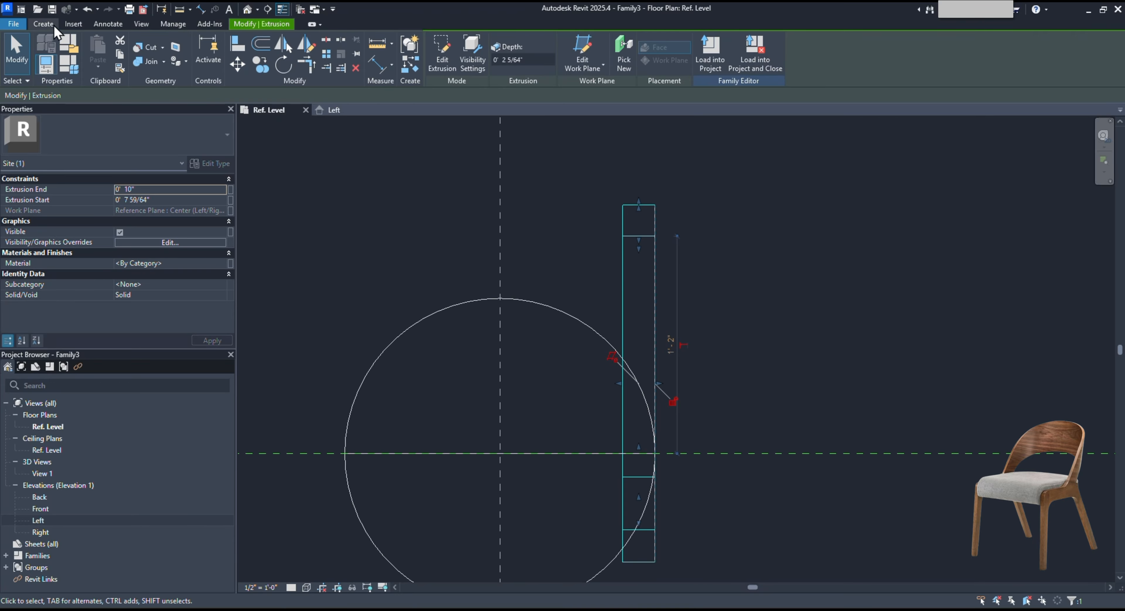
pyautogui.click(44, 24)
pyautogui.click(199, 61)
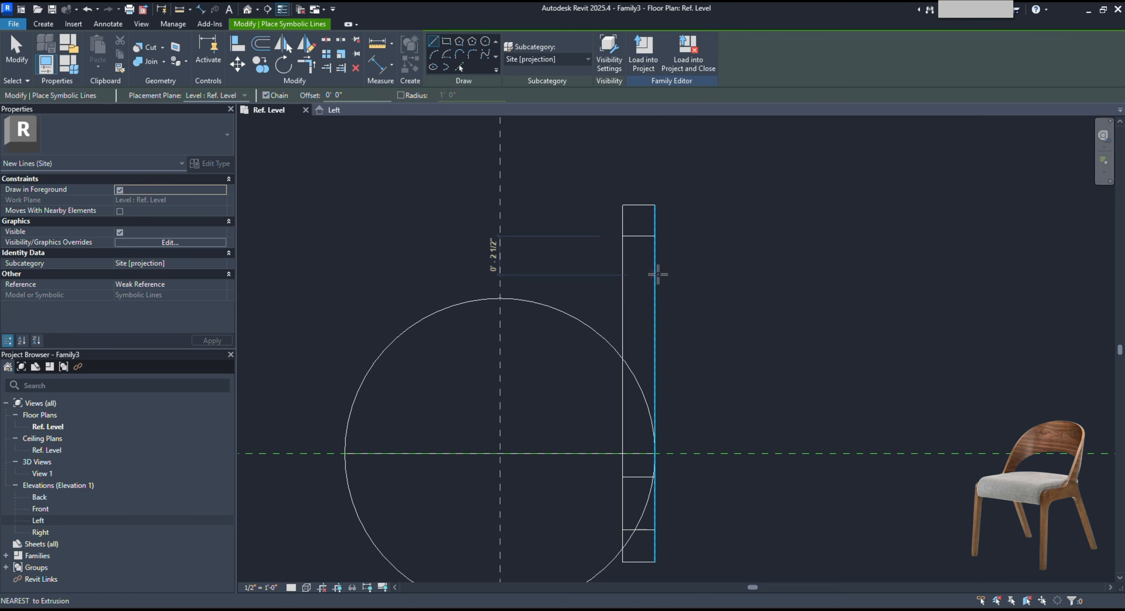
pyautogui.click(654, 274)
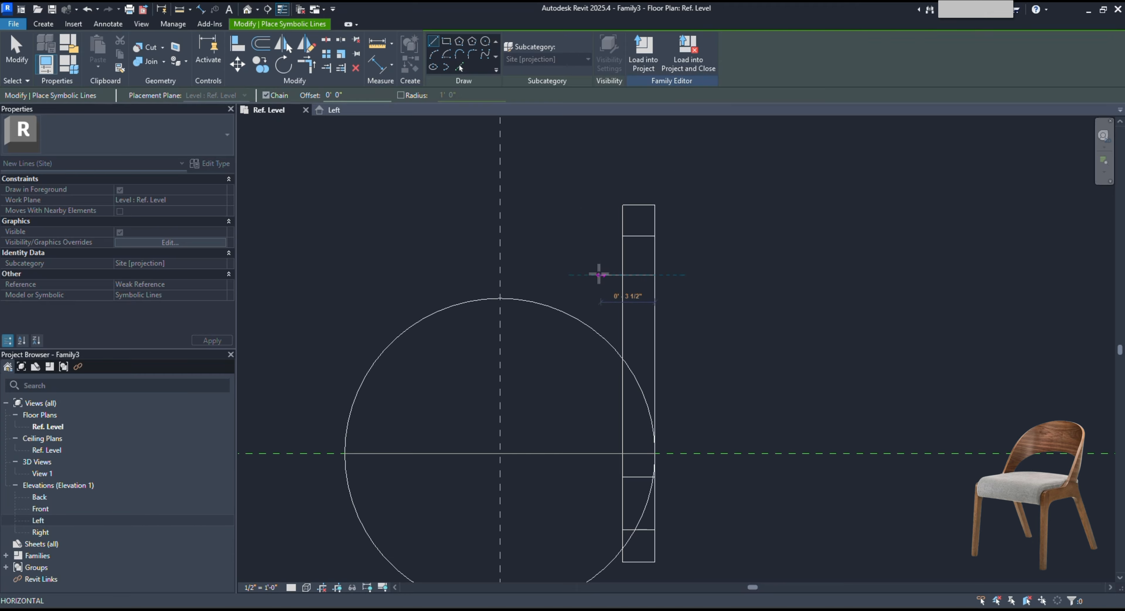
pyautogui.write('2')
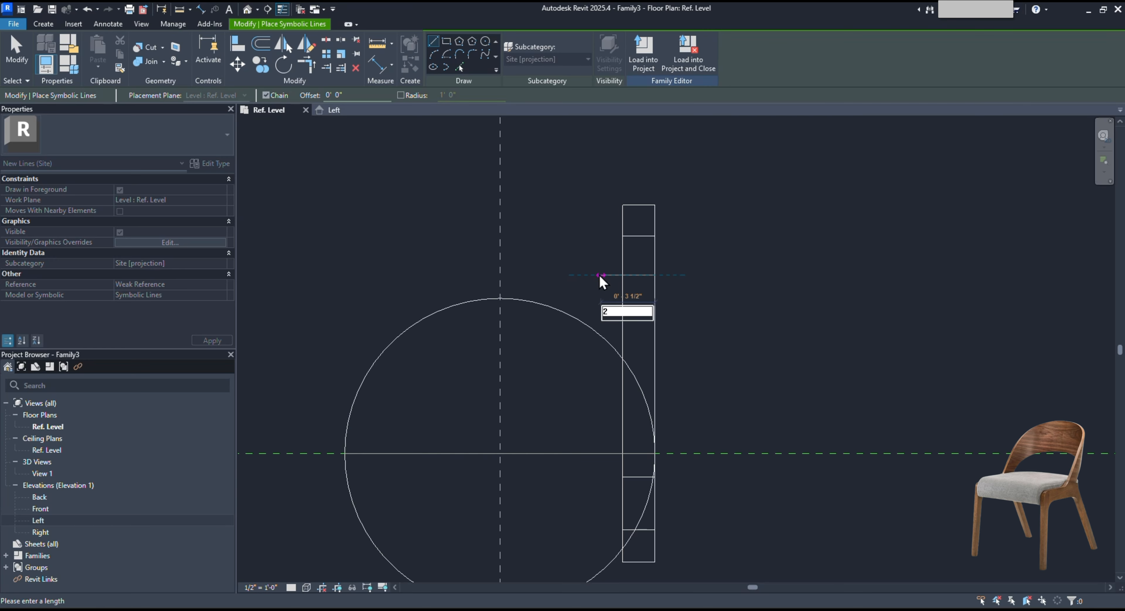
pyautogui.write('.5')
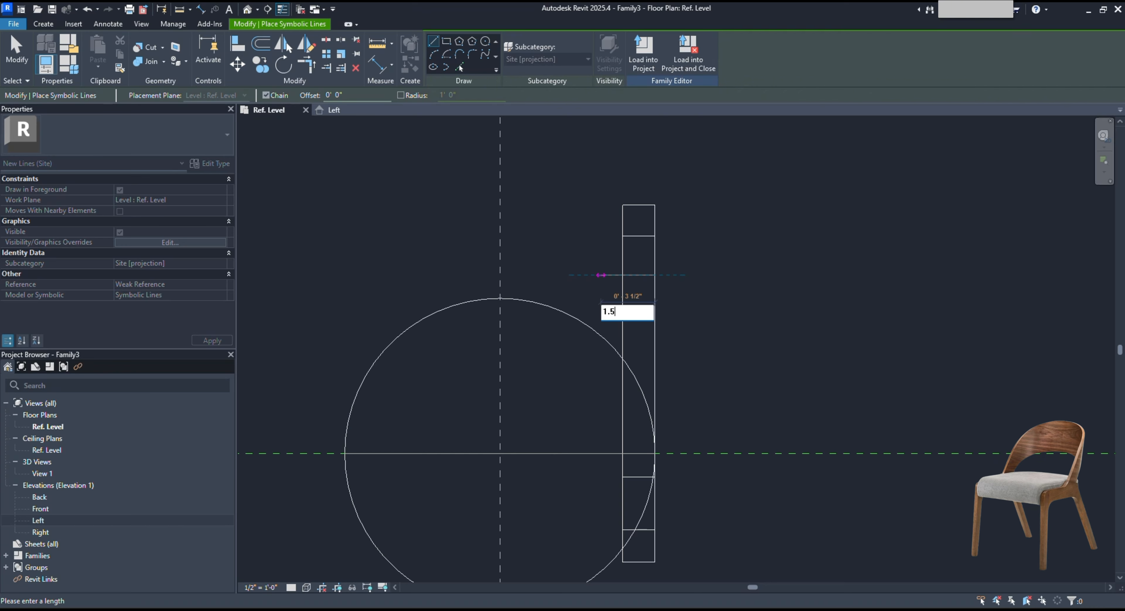
pyautogui.press('Return')
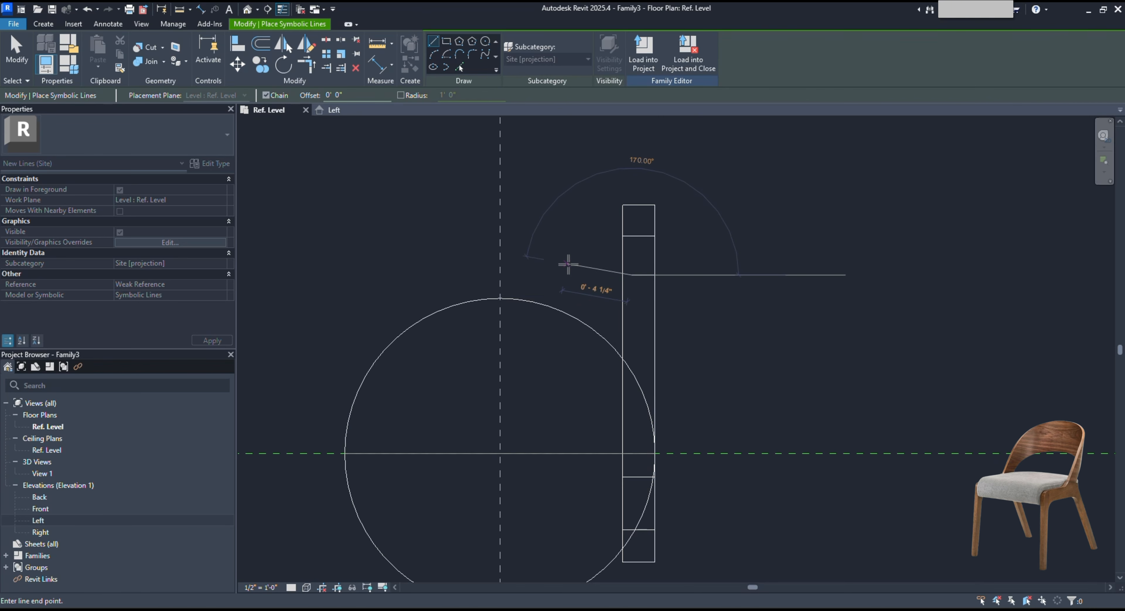
pyautogui.click(567, 263)
pyautogui.press('Escape')
pyautogui.press('Escape')
pyautogui.click(605, 270)
pyautogui.press('Delete')
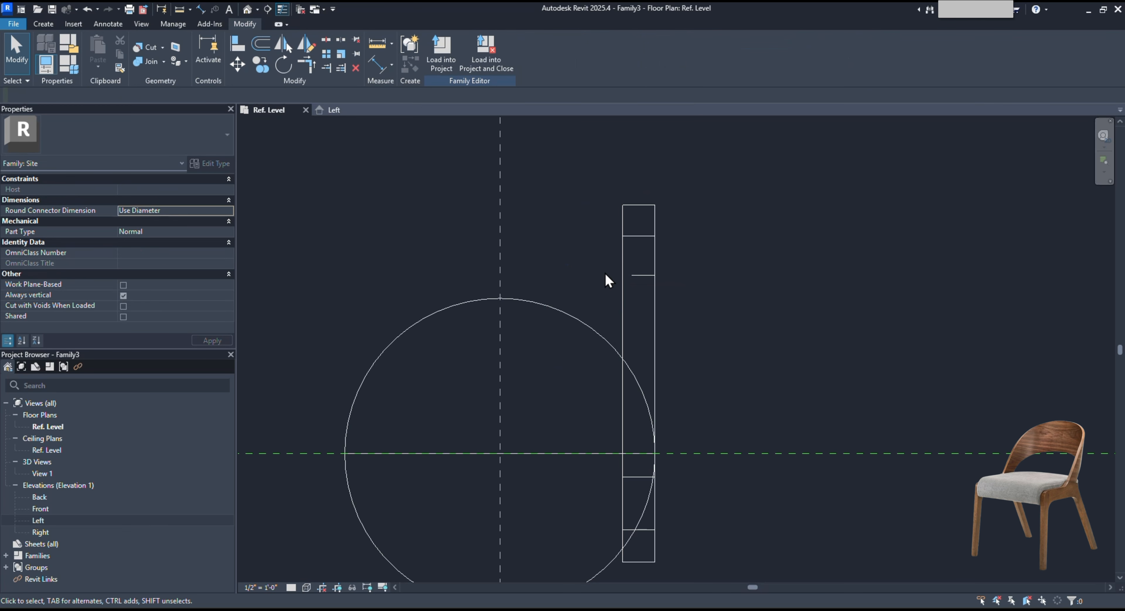
# Stretch the side frame's inner face to the end of the 1.5" guide line.
pyautogui.click(619, 275)
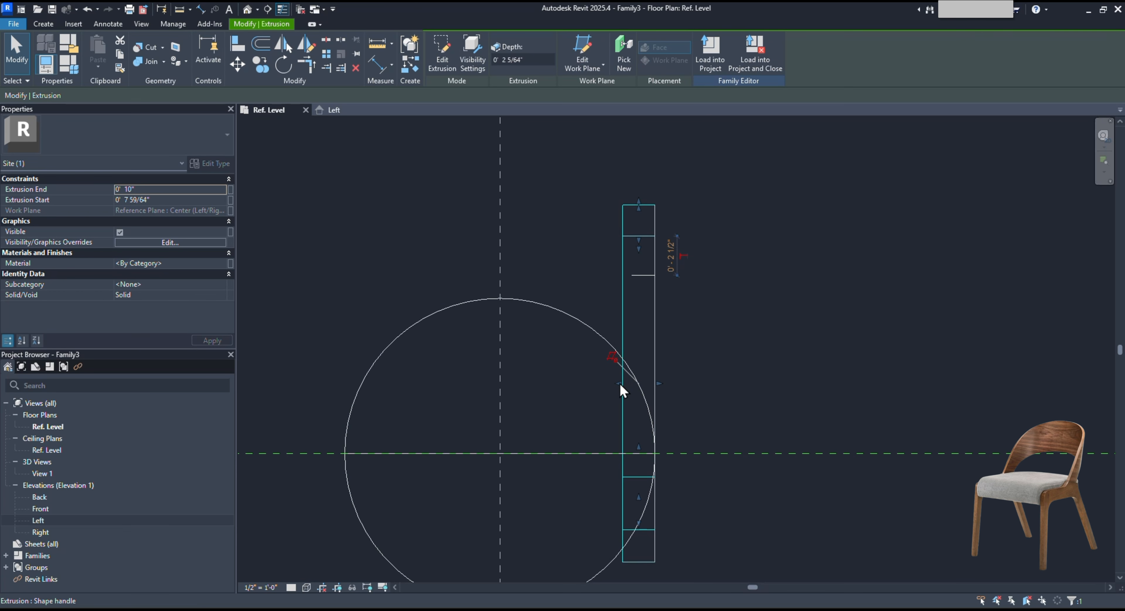
pyautogui.moveTo(629, 384); pyautogui.dragTo(629, 384)
pyautogui.click(699, 404)
pyautogui.scroll(-1, 699, 404)
pyautogui.moveTo(566, 503); pyautogui.dragTo(580, 495, button='middle')
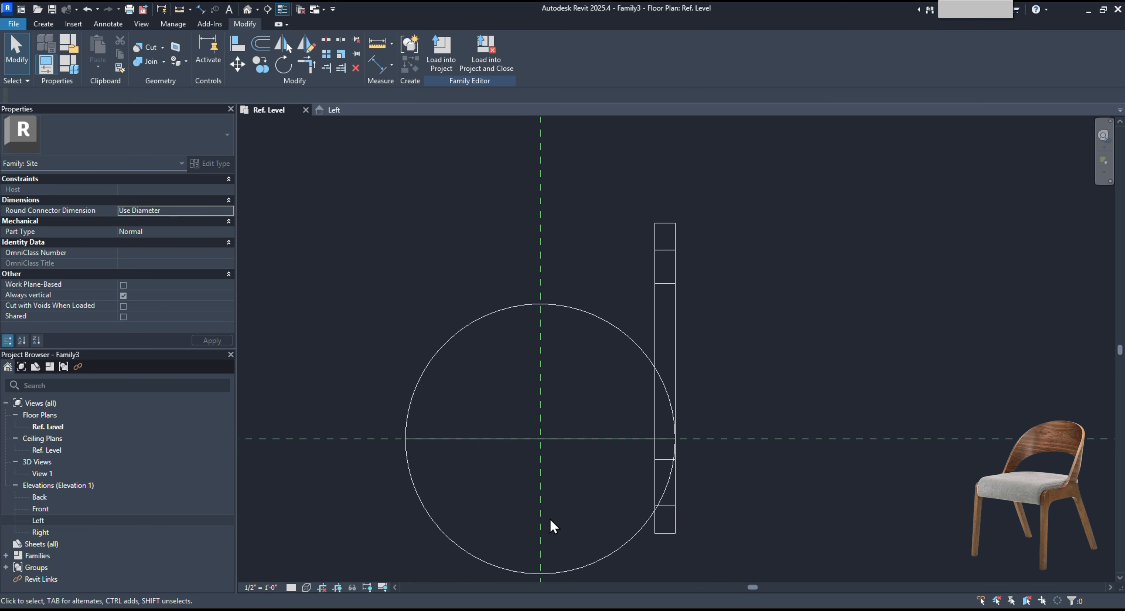
# Mirror a copy of the side frame about the vertical centre reference plane.
pyautogui.moveTo(413, 477); pyautogui.dragTo(439, 475, button='middle')
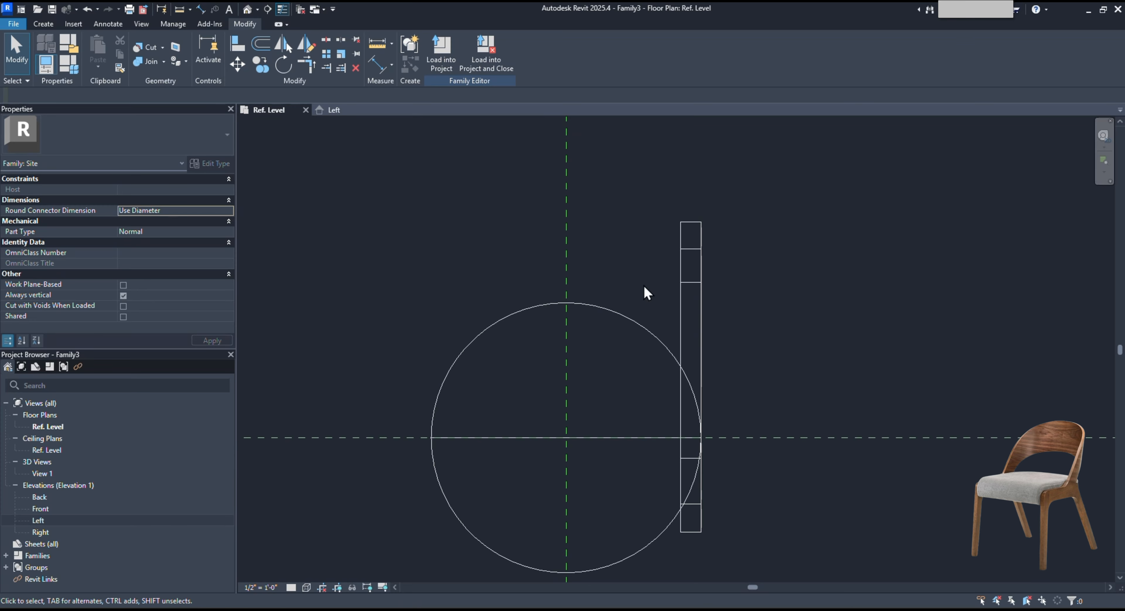
pyautogui.click(702, 296)
pyautogui.click(290, 47)
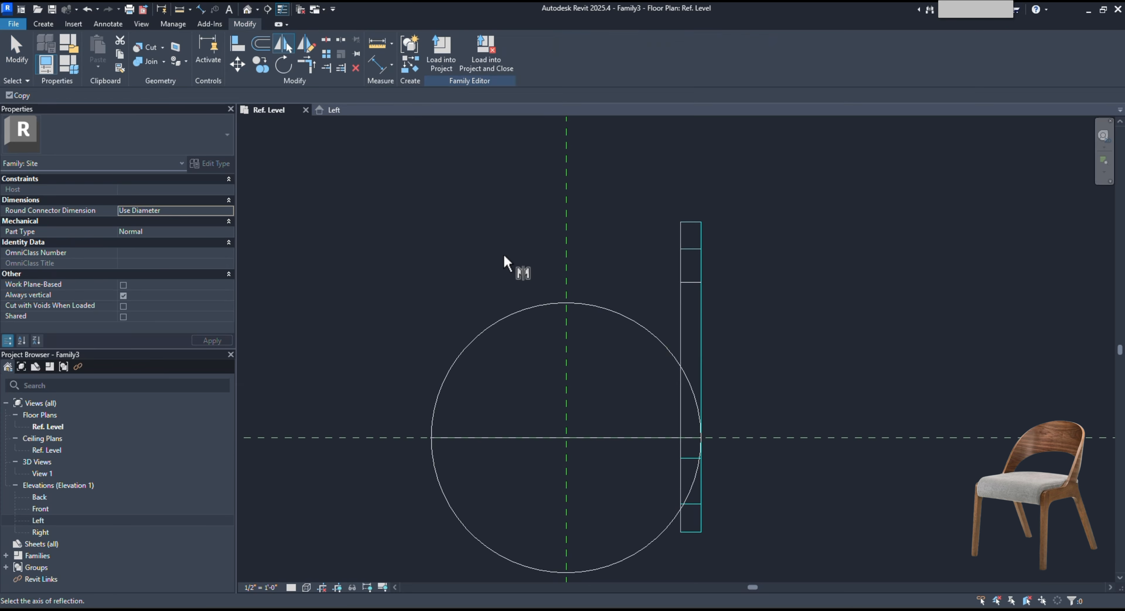
pyautogui.click(567, 305)
pyautogui.click(549, 520)
pyautogui.moveTo(549, 524); pyautogui.dragTo(530, 435, button='middle')
# Open the default 3D view, change its visual style and examine the two side frames and the cylinder from another angle.
pyautogui.click(246, 10)
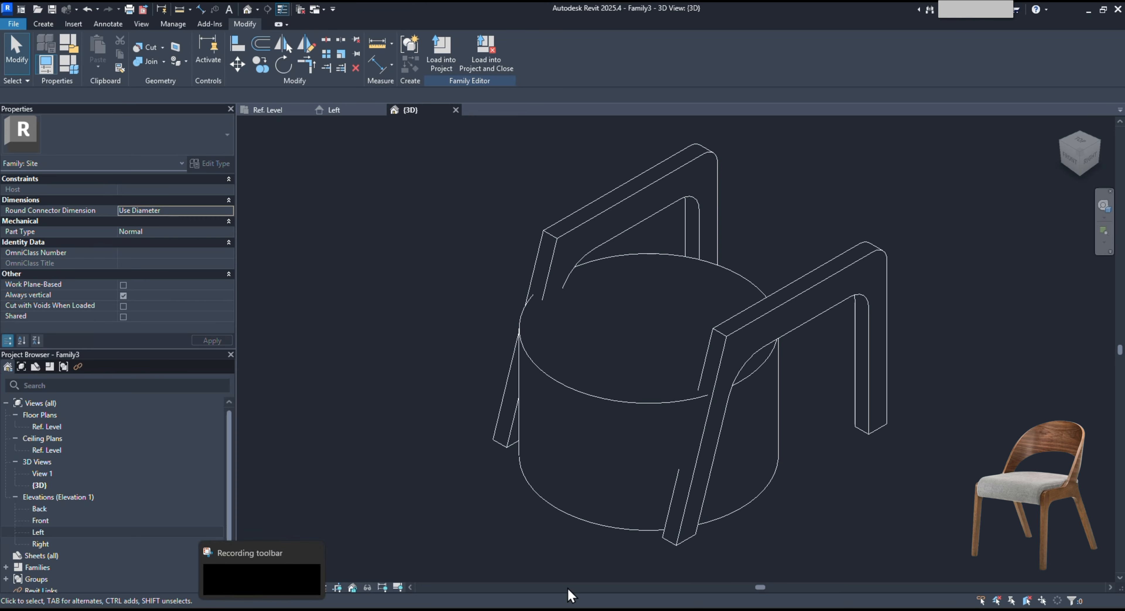
pyautogui.click(306, 587)
pyautogui.click(311, 570)
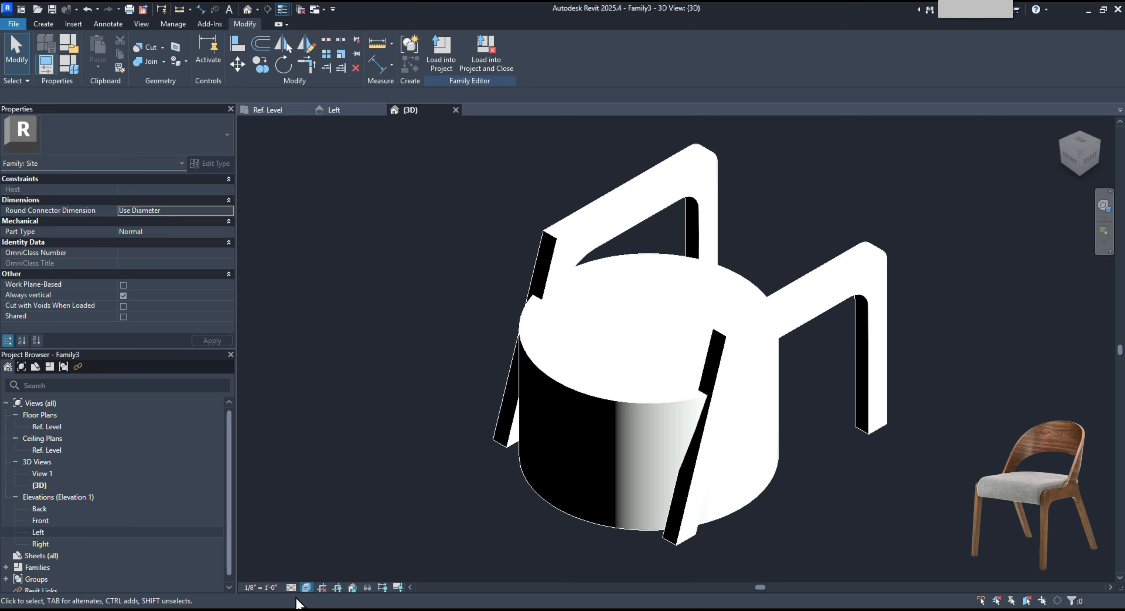
pyautogui.click(307, 586)
pyautogui.click(350, 539)
pyautogui.keyDown('shift'); pyautogui.moveTo(661, 478); pyautogui.dragTo(717, 384, button='middle'); pyautogui.keyUp('shift')
# In the Left elevation, stretch the cylinder's top to 2' 6" and raise its base to the top of the side frame.
pyautogui.click(335, 110)
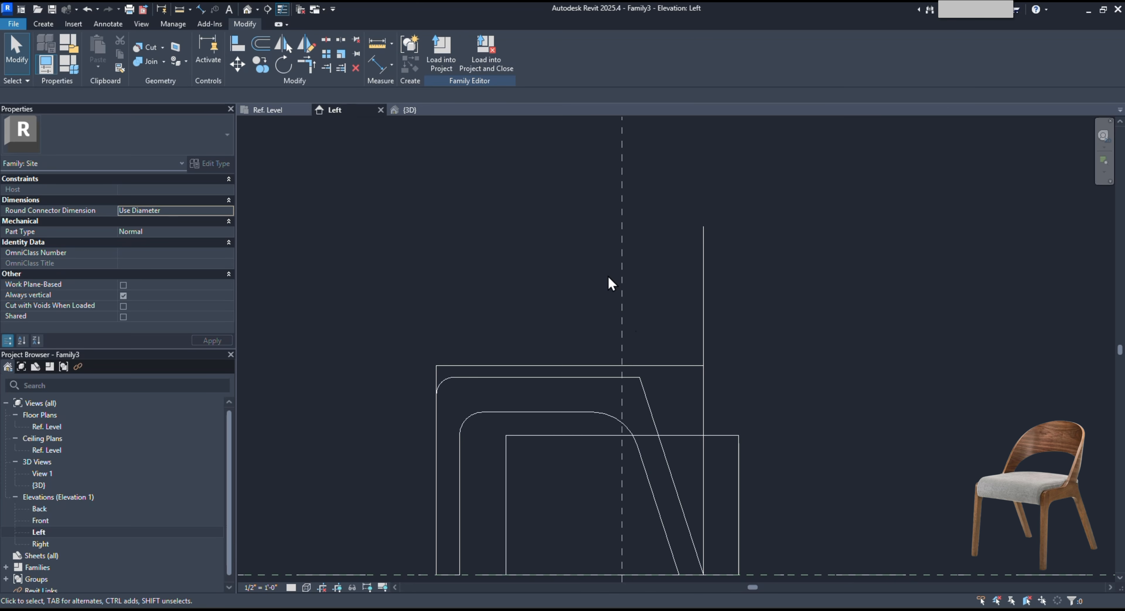
pyautogui.click(664, 435)
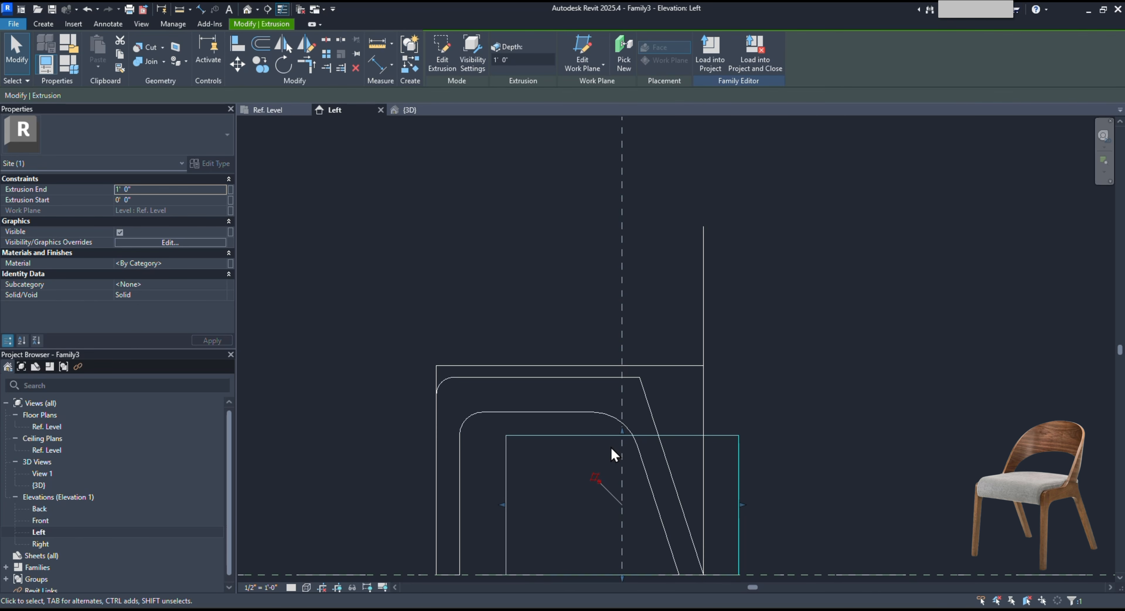
pyautogui.moveTo(627, 435); pyautogui.dragTo(644, 227)
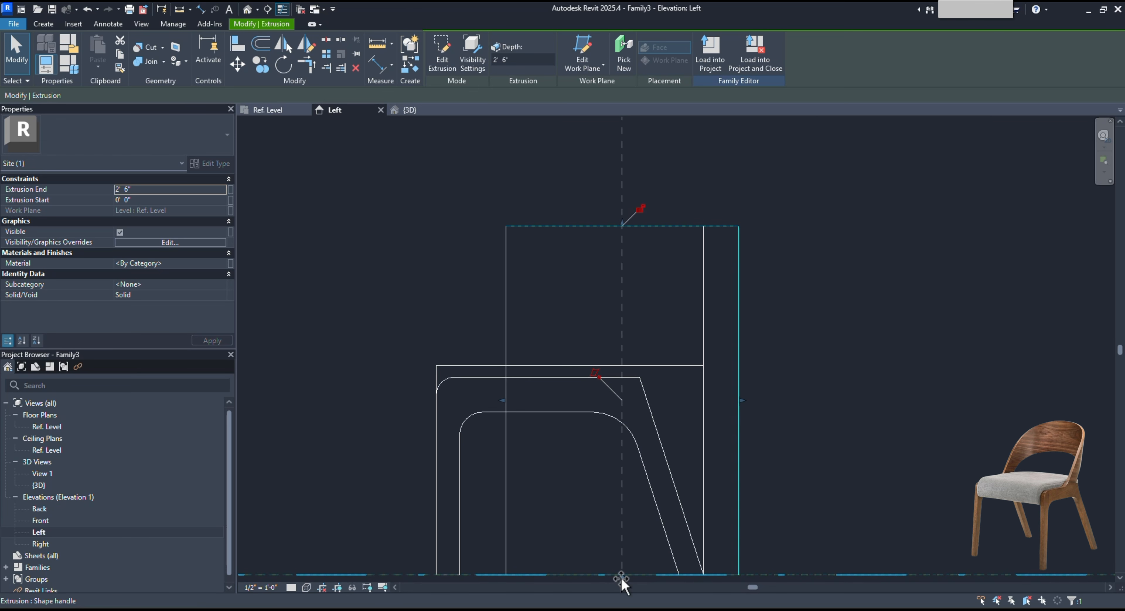
pyautogui.press('Escape')
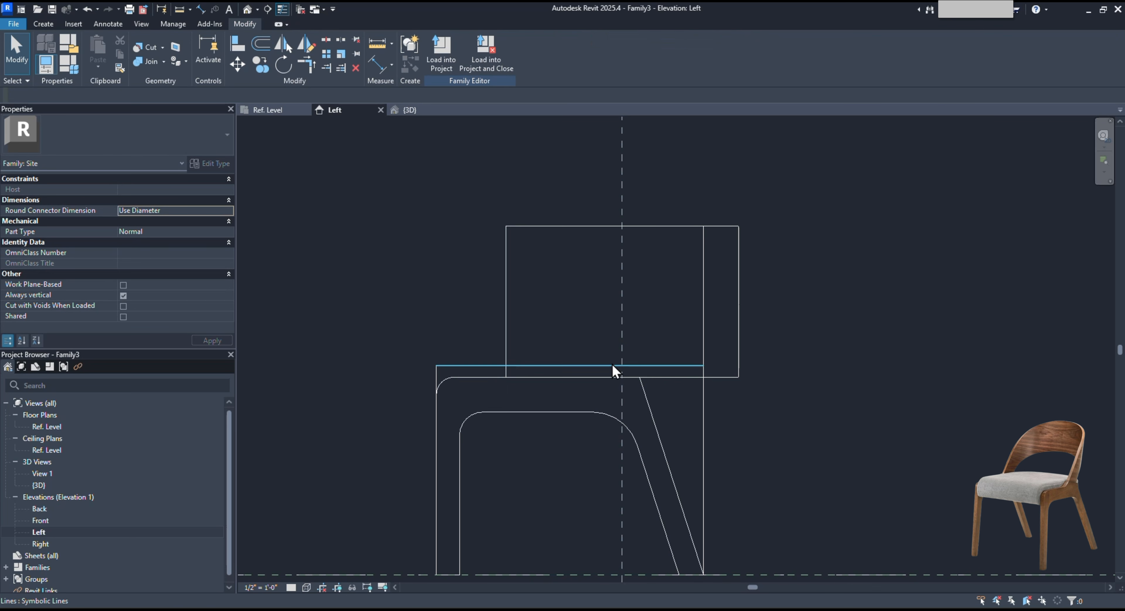
# Examine the raised cylinder above the two side frames in the 3D view and the Left elevation.
pyautogui.click(410, 109)
pyautogui.scroll(-3, 605, 523)
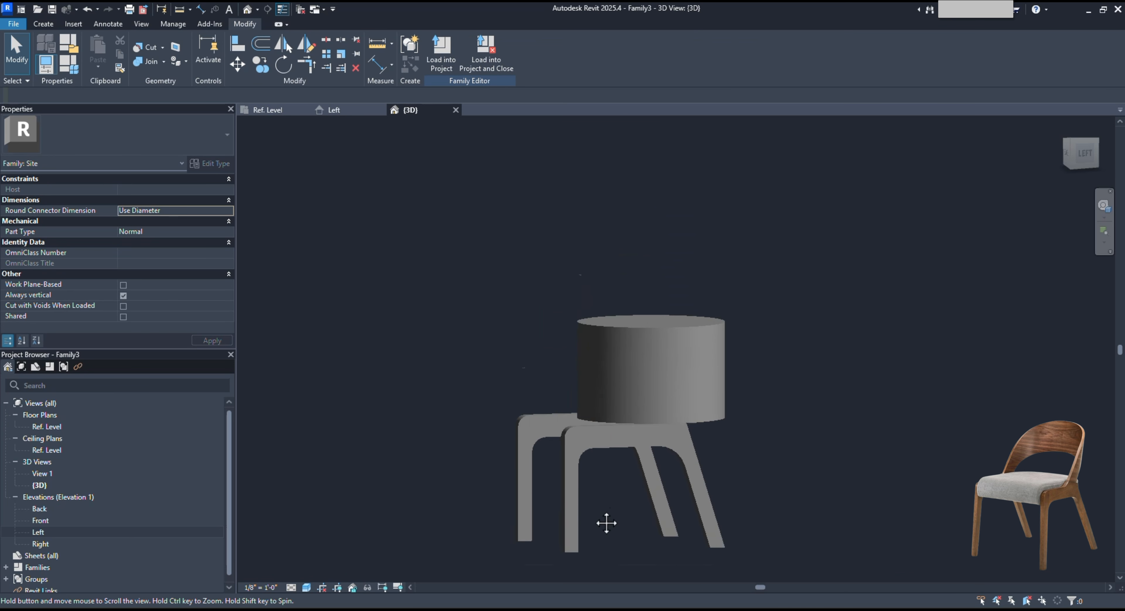
pyautogui.keyDown('shift'); pyautogui.moveTo(606, 523); pyautogui.dragTo(363, 606, button='middle'); pyautogui.keyUp('shift')
pyautogui.scroll(5, 649, 470)
pyautogui.keyDown('shift'); pyautogui.moveTo(638, 507); pyautogui.dragTo(695, 404, button='middle'); pyautogui.keyUp('shift')
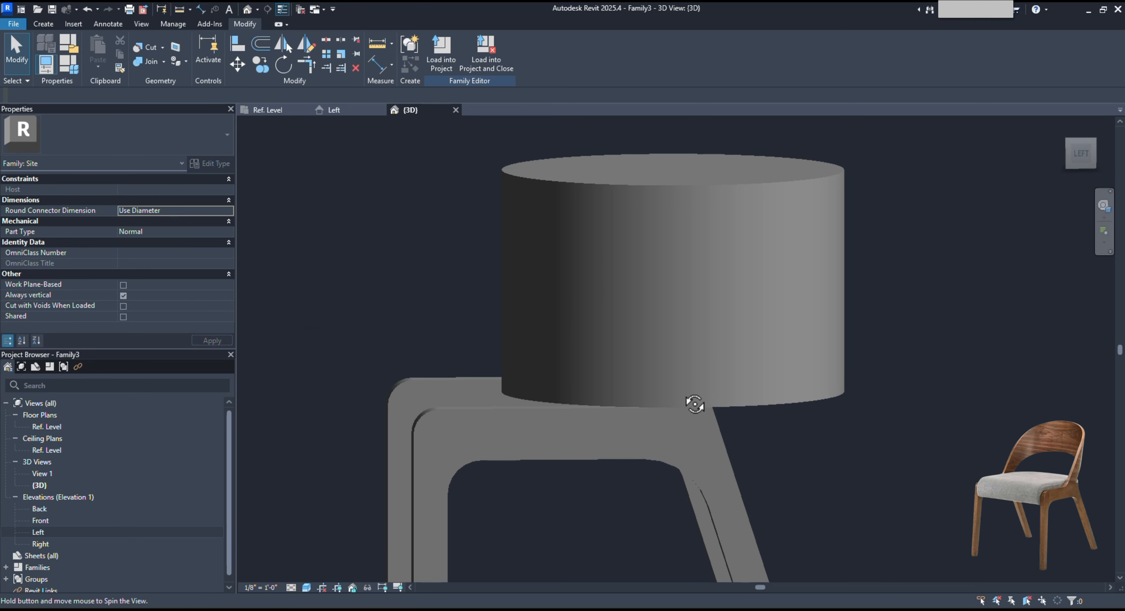
pyautogui.keyDown('shift'); pyautogui.moveTo(695, 405); pyautogui.dragTo(675, 497, button='middle'); pyautogui.keyUp('shift')
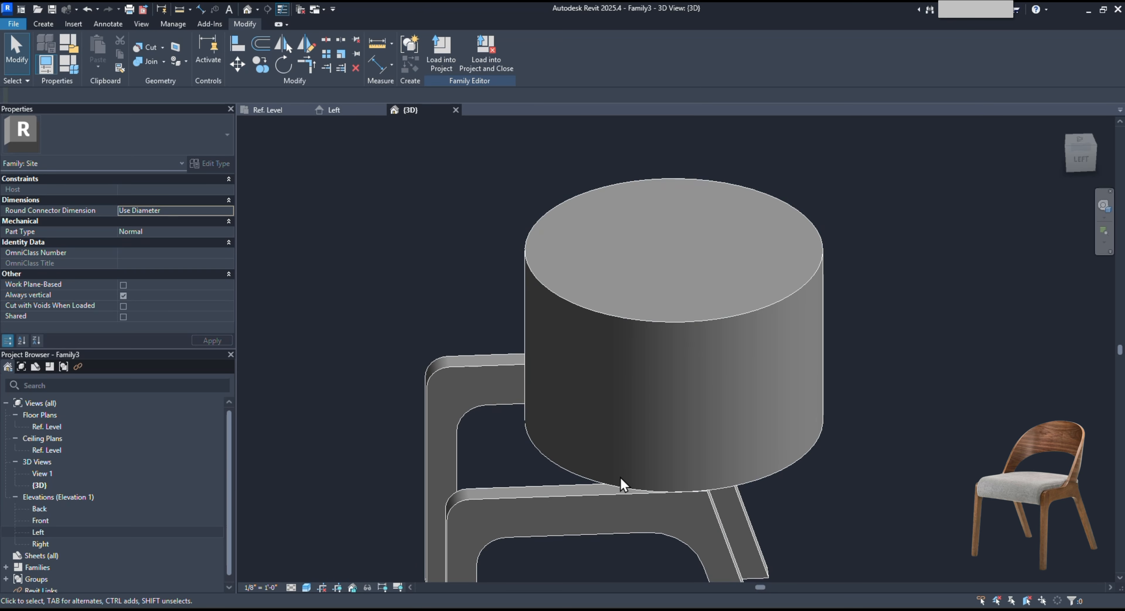
pyautogui.click(334, 109)
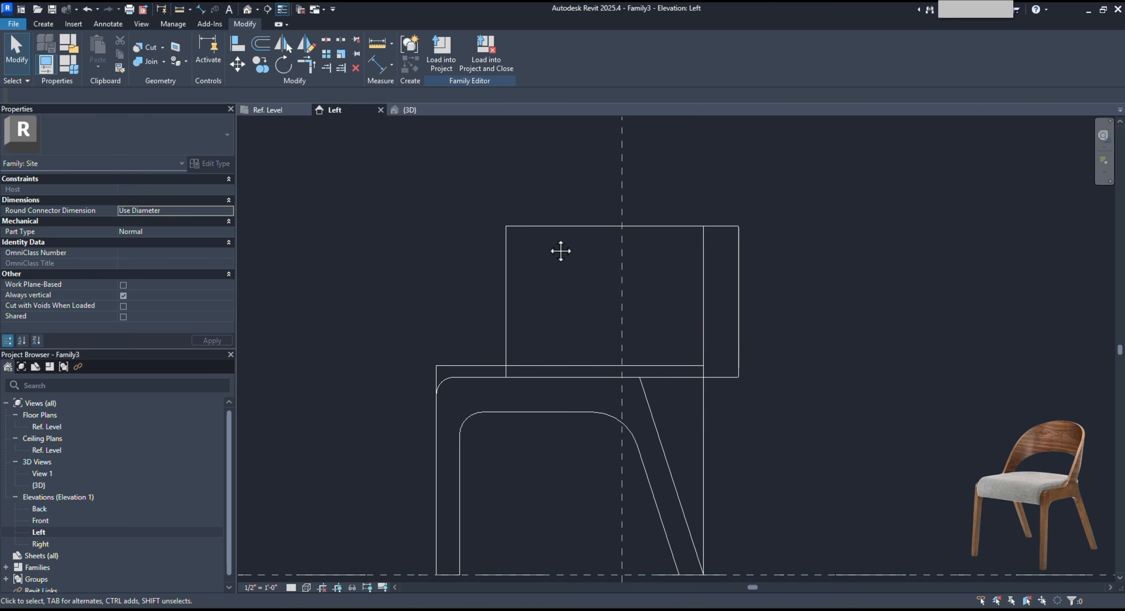
pyautogui.click(409, 109)
# In the Ref. Level plan, edit the cylinder's extrusion sketch and pick the side frames' long edges and front ends as profile lines.
pyautogui.click(268, 109)
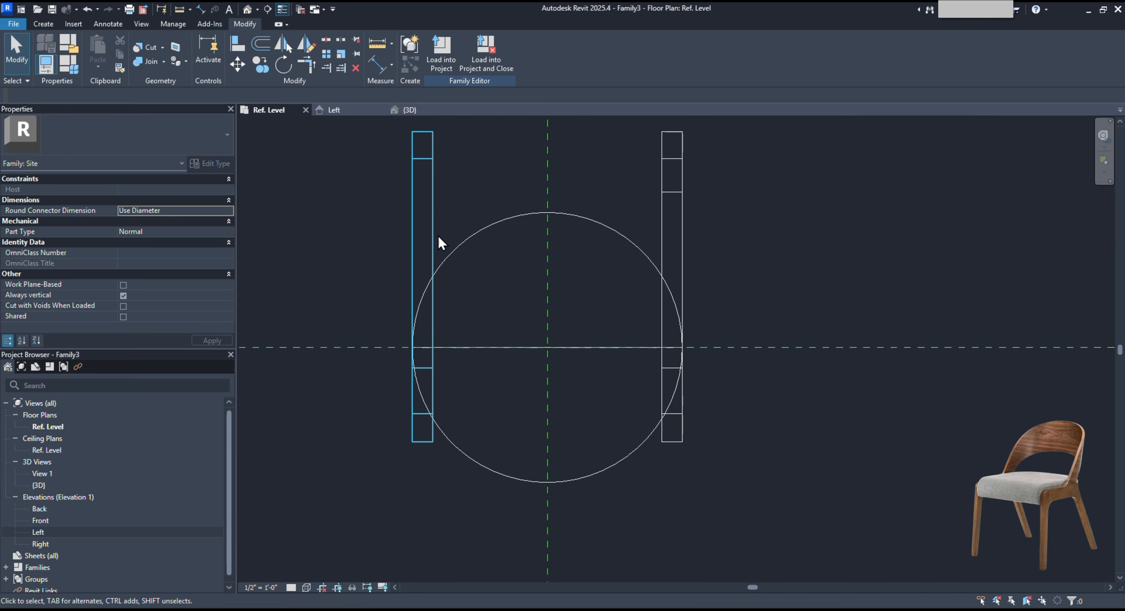
pyautogui.click(532, 212)
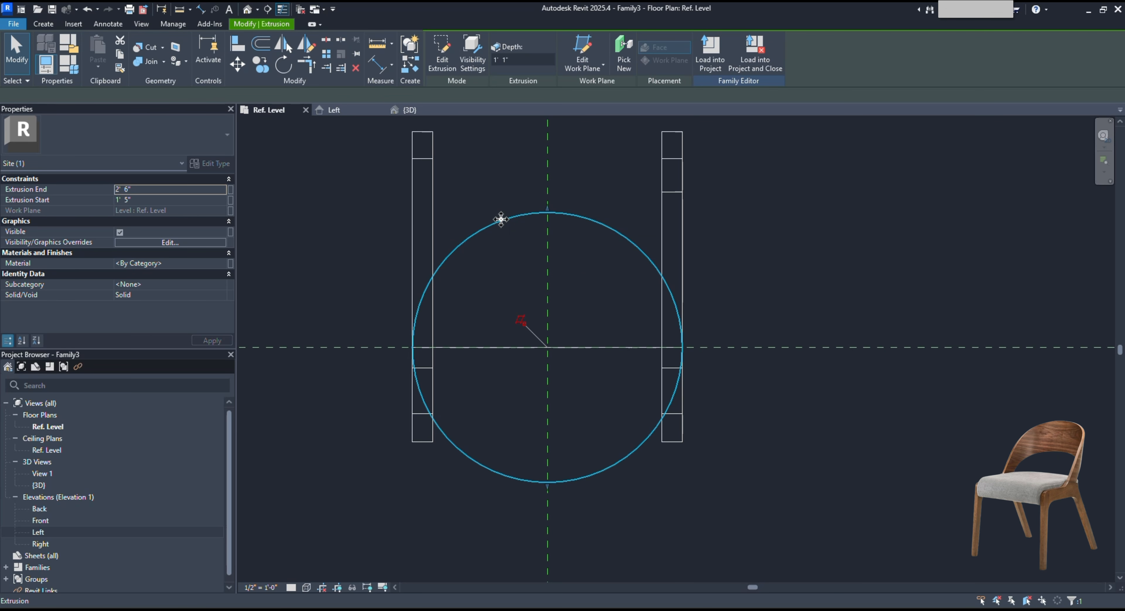
pyautogui.doubleClick(501, 218)
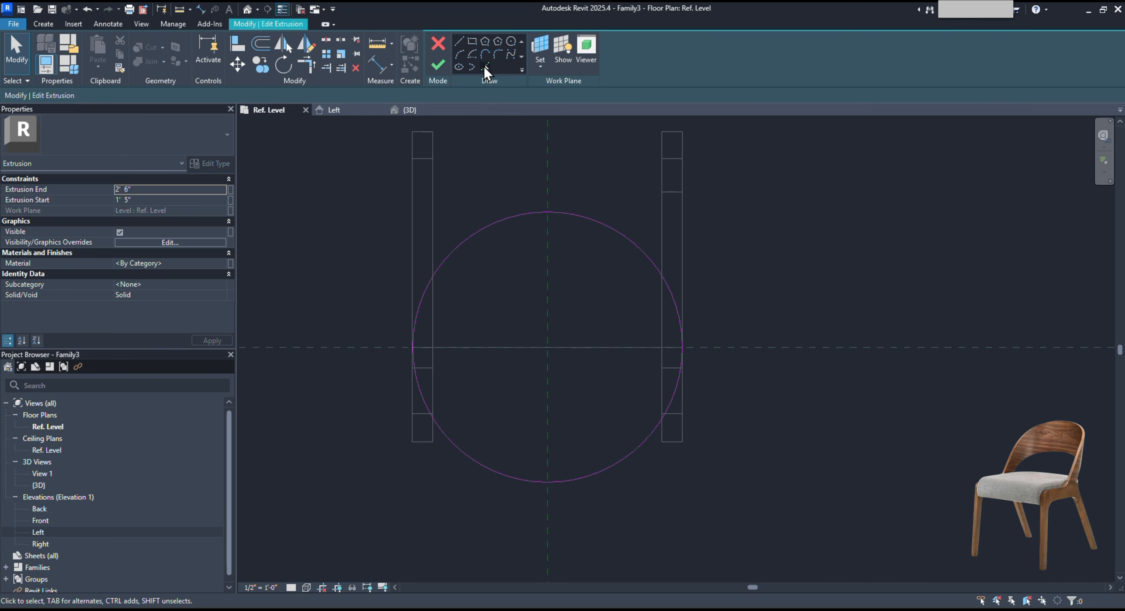
pyautogui.moveTo(515, 192); pyautogui.dragTo(513, 259, button='middle')
pyautogui.click(486, 68)
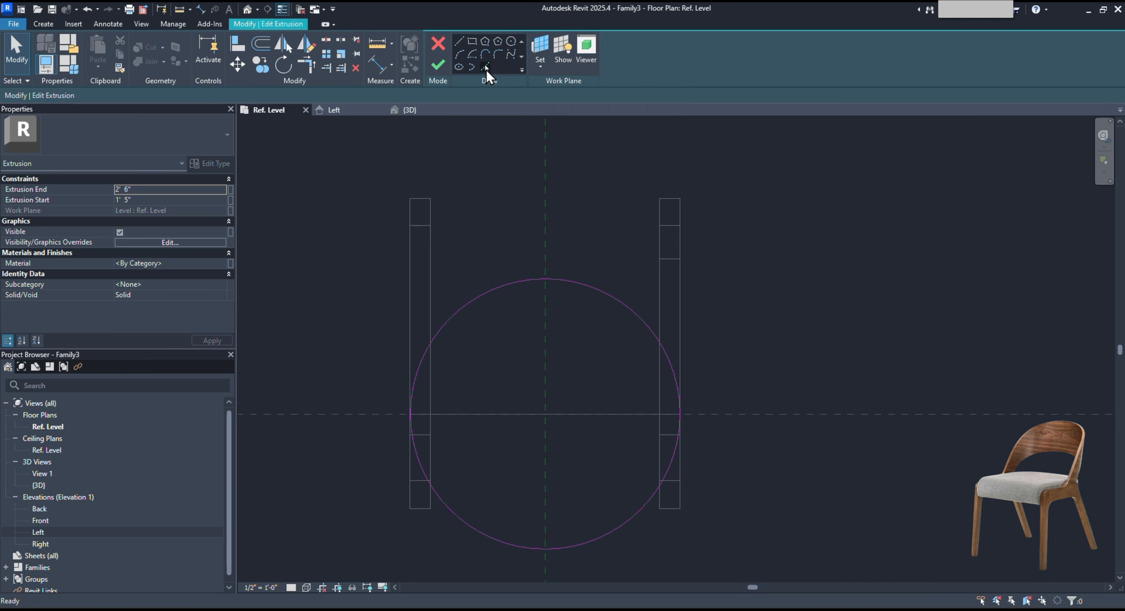
pyautogui.click(430, 291)
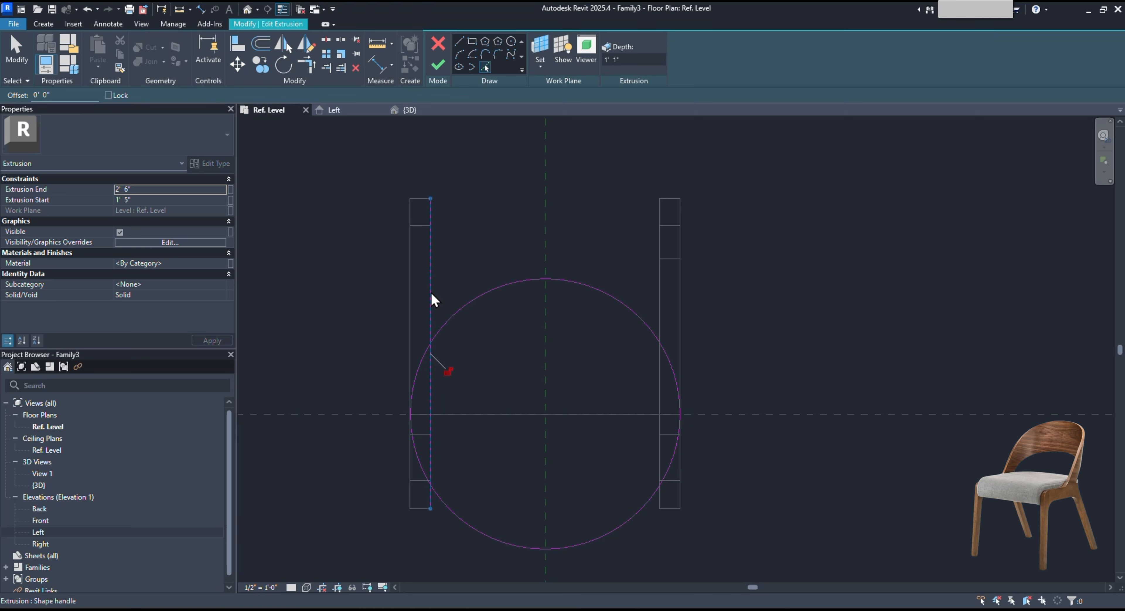
pyautogui.click(680, 299)
pyautogui.click(421, 199)
pyautogui.click(672, 199)
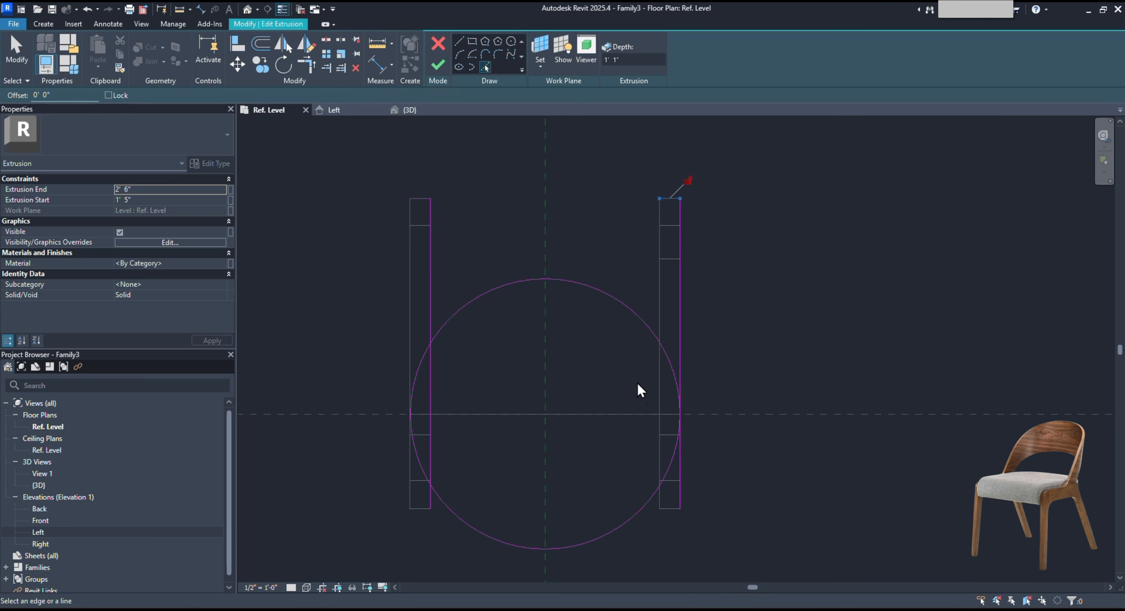
# Add a concentric inner circle to the backrest sketch by offsetting the outer circle 1.5" inward.
pyautogui.click(303, 67)
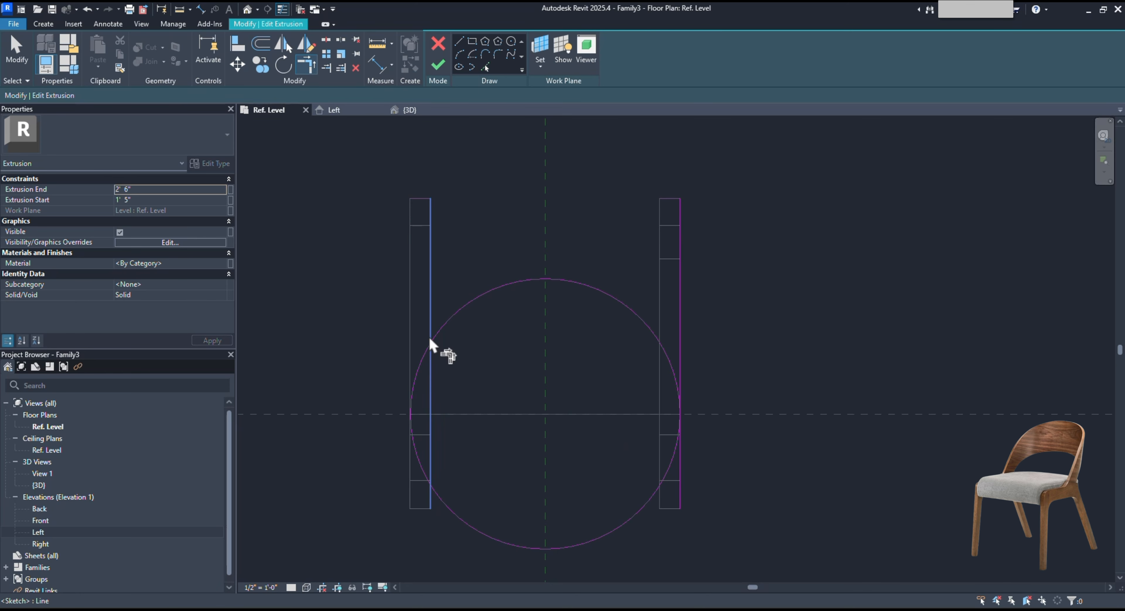
pyautogui.press('Escape')
pyautogui.click(483, 66)
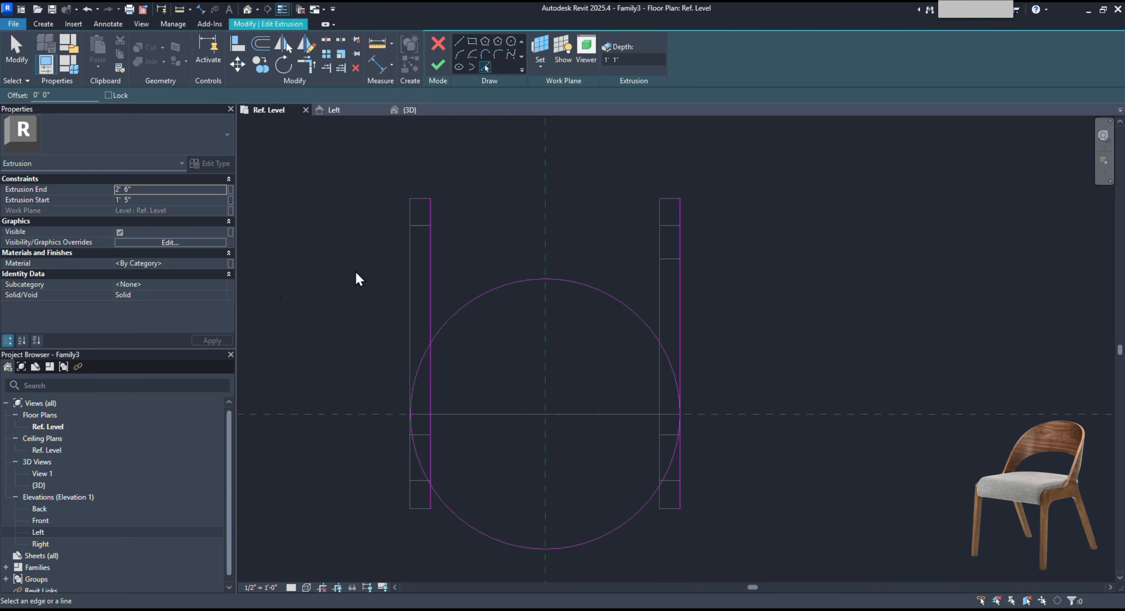
pyautogui.moveTo(49, 96); pyautogui.dragTo(40, 96)
pyautogui.write('1')
pyautogui.write('.5')
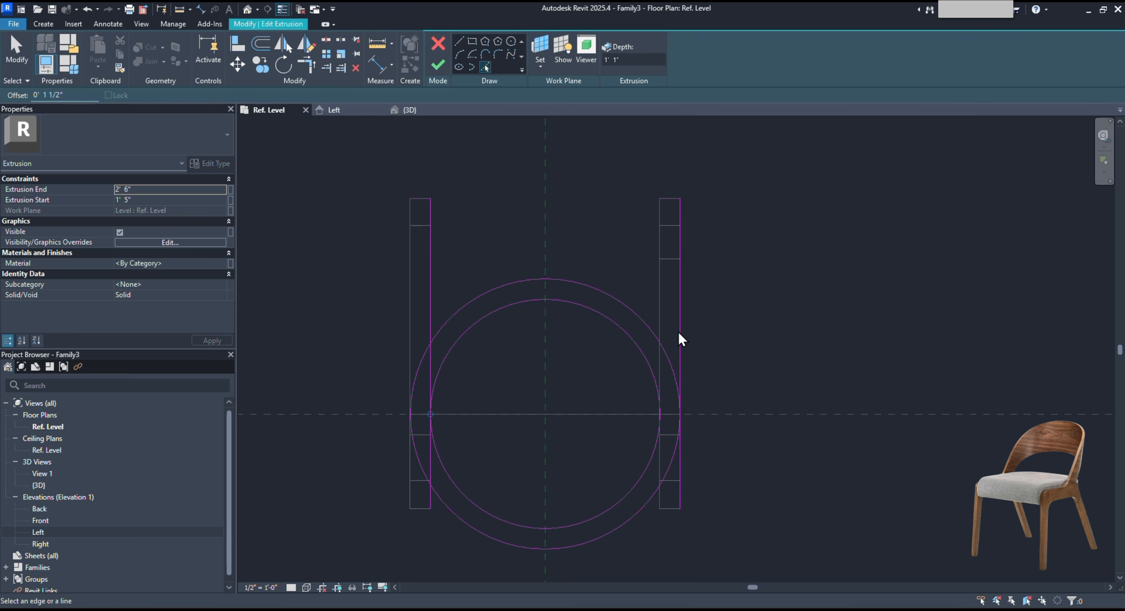
# Trim both circles to the frame edge lines to form a closed U-shaped profile, finish the sketch and check the backrest in 3D.
pyautogui.click(299, 69)
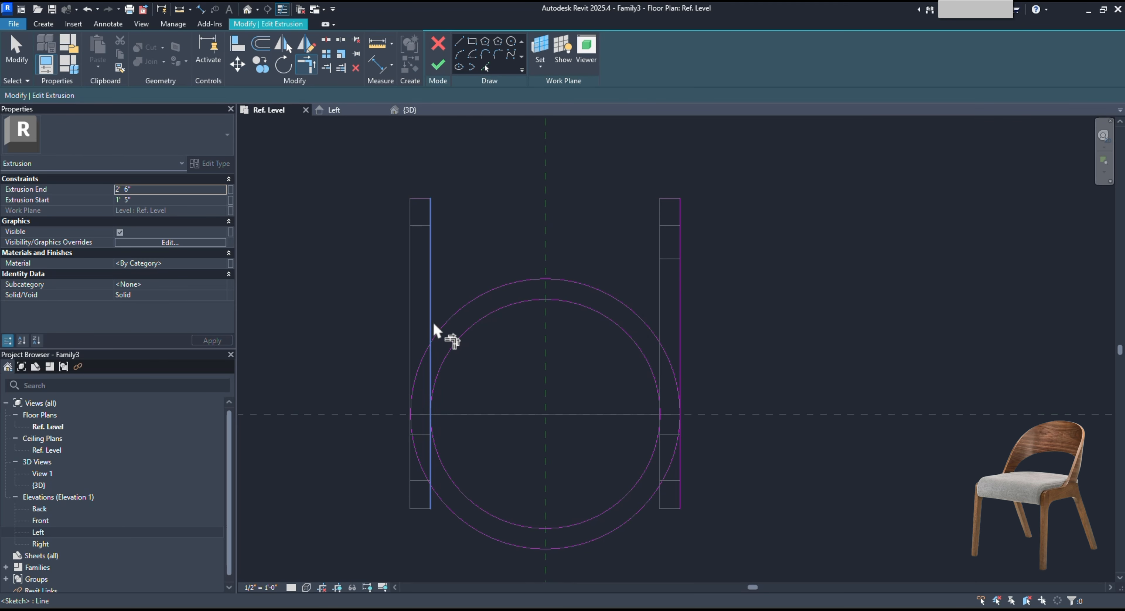
pyautogui.click(623, 499)
pyautogui.click(662, 289)
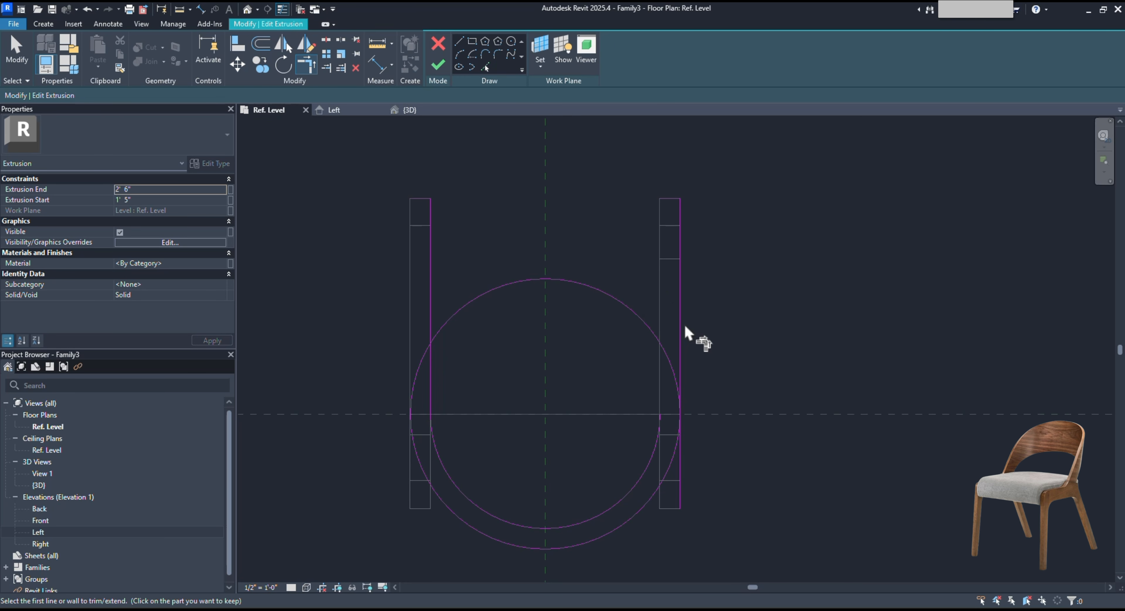
pyautogui.click(683, 323)
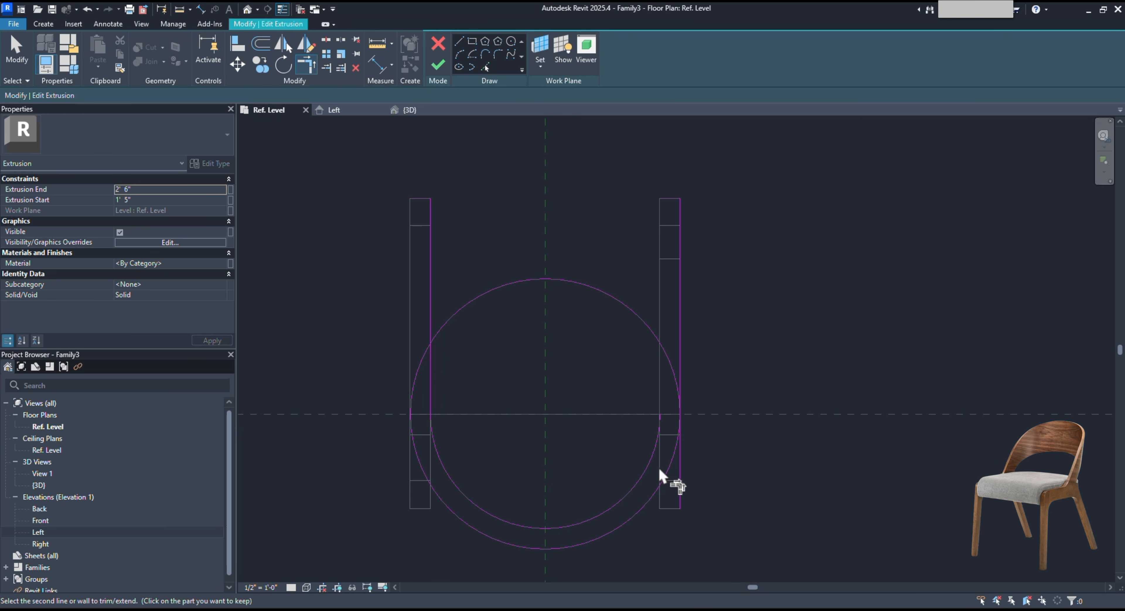
pyautogui.click(662, 492)
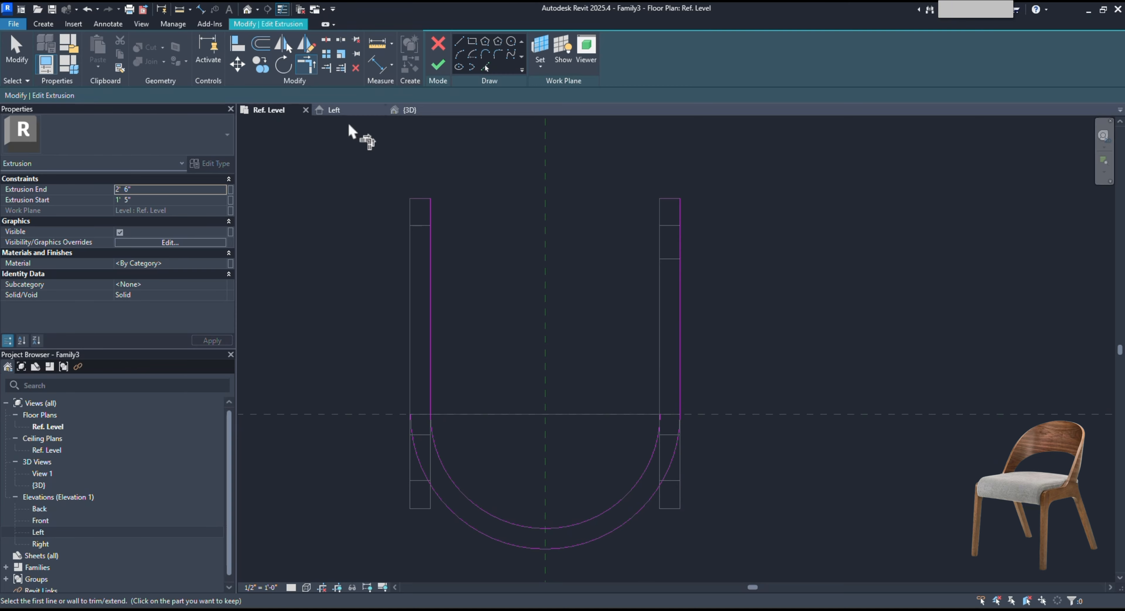
pyautogui.click(437, 64)
pyautogui.click(409, 110)
pyautogui.press('Escape')
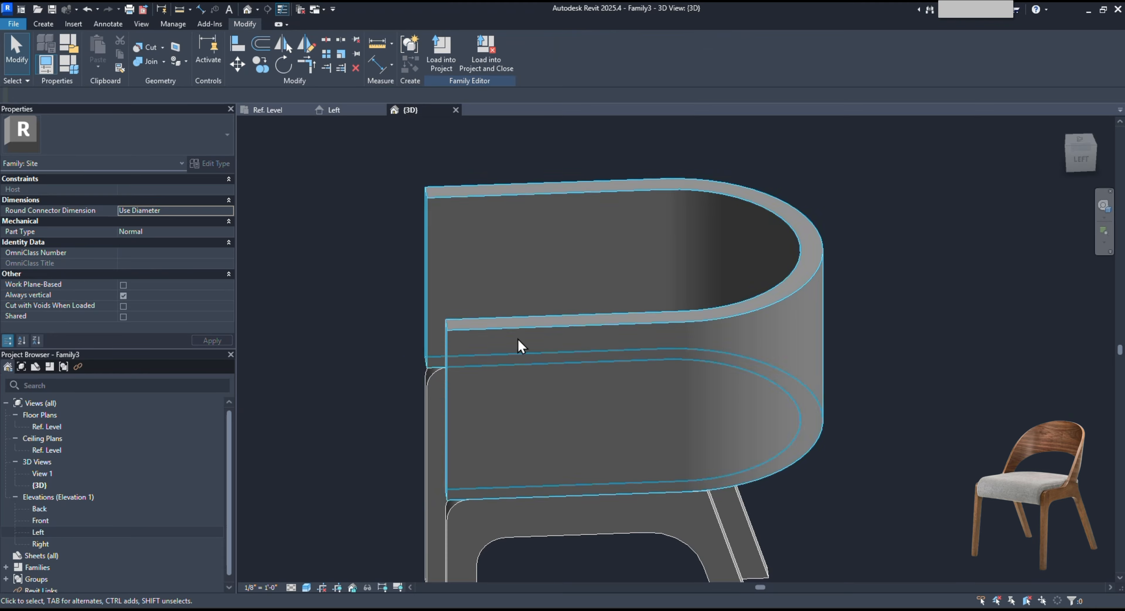
pyautogui.keyDown('shift'); pyautogui.moveTo(699, 437); pyautogui.dragTo(611, 371, button='middle'); pyautogui.keyUp('shift')
# Begin a void extrusion in the Left elevation with a horizontal line along the backrest's base, from the rear leg's inner corner to beyond the front.
pyautogui.click(344, 111)
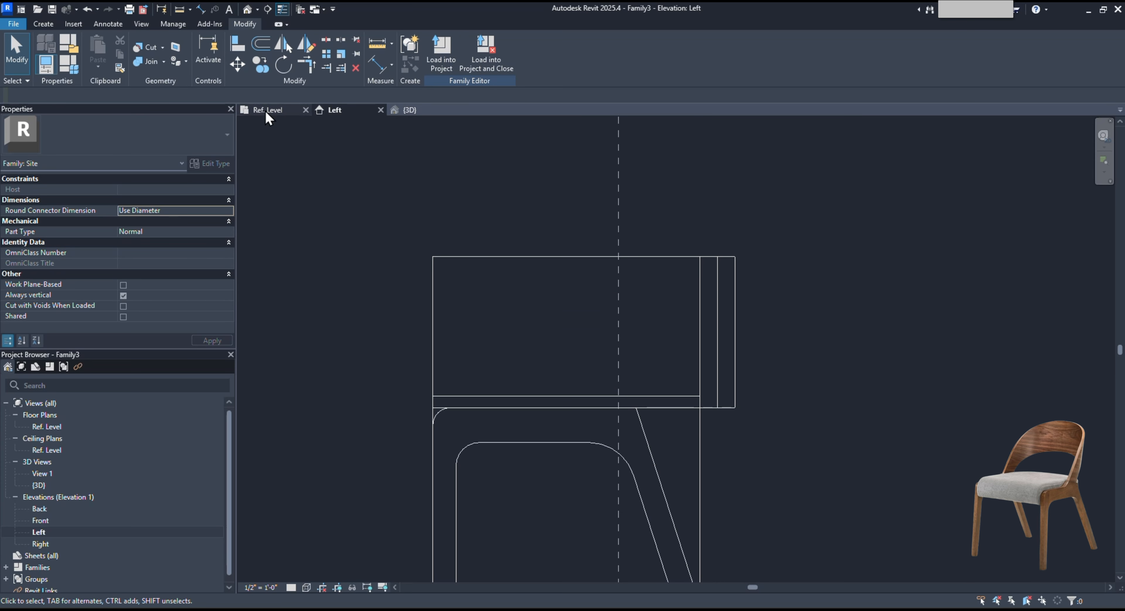
pyautogui.click(46, 25)
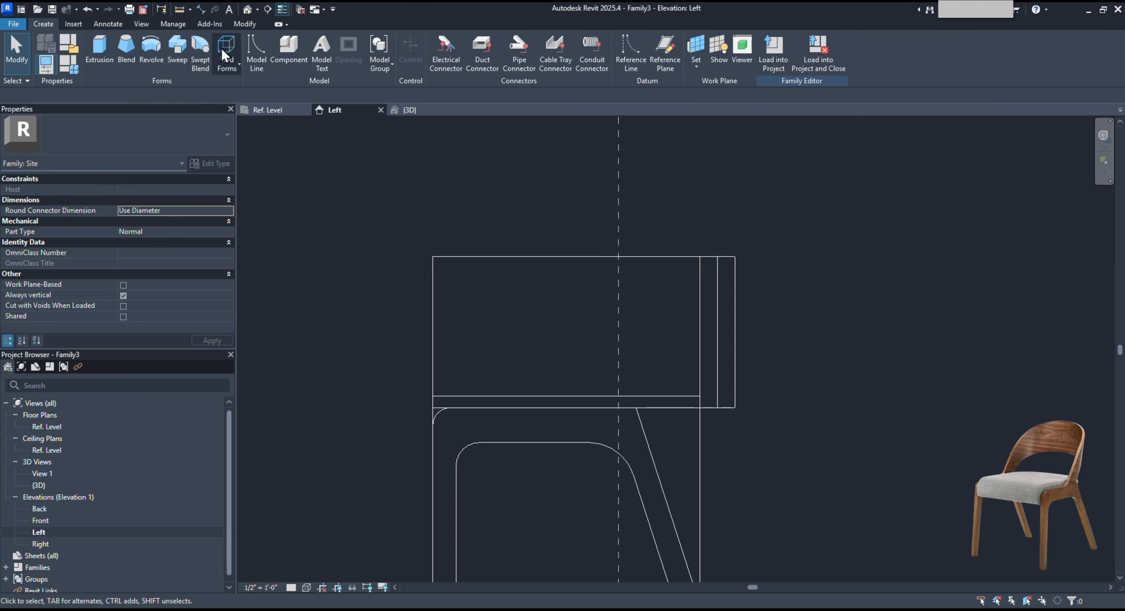
pyautogui.click(234, 49)
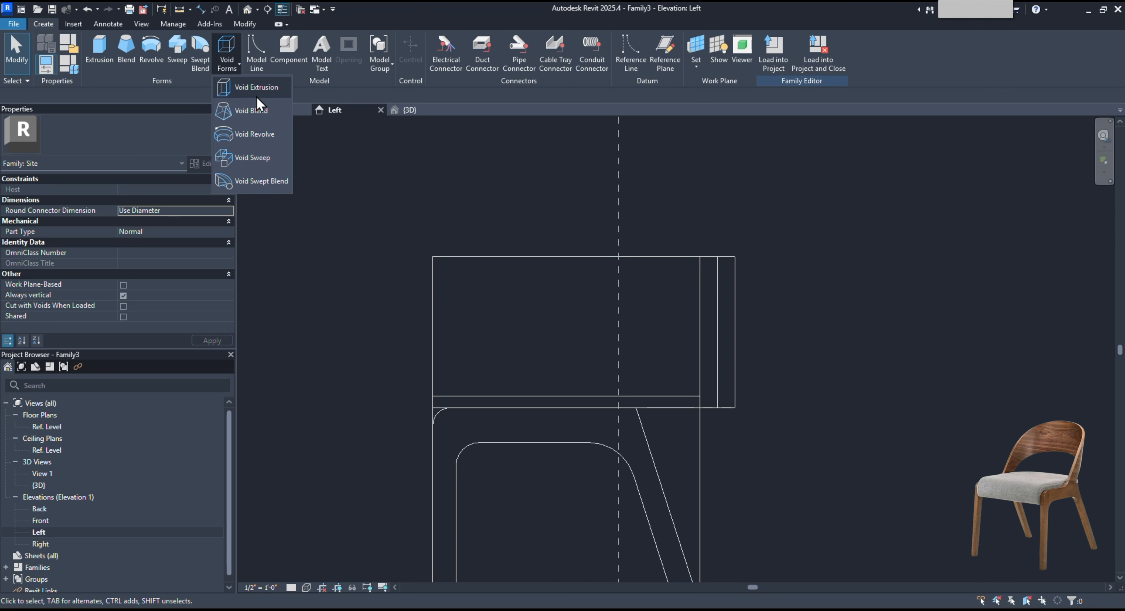
pyautogui.click(249, 88)
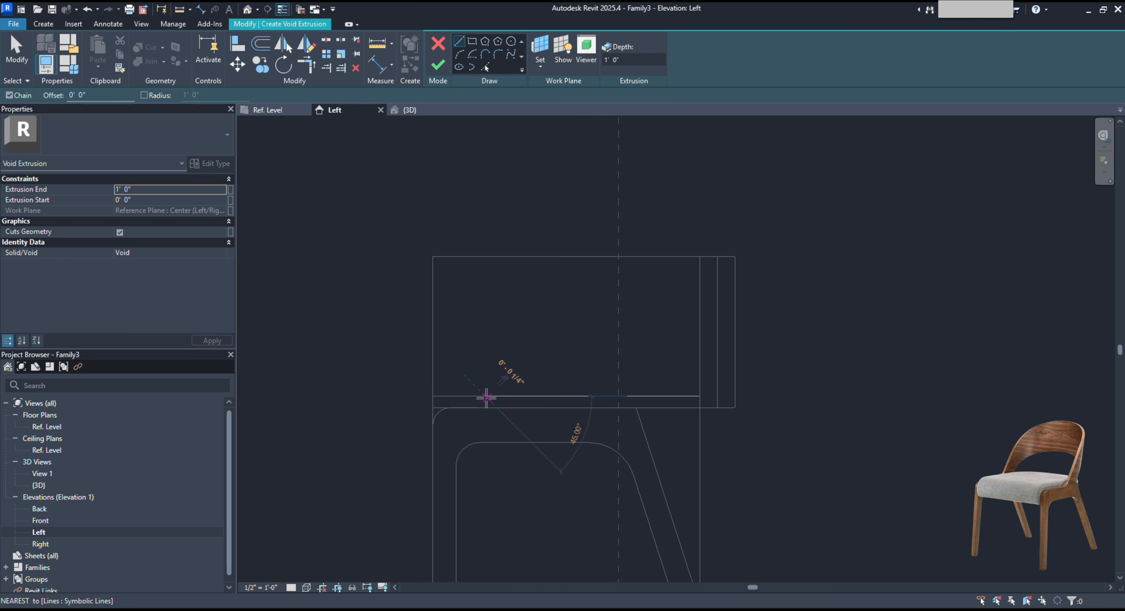
pyautogui.click(637, 408)
pyautogui.click(377, 408)
pyautogui.press('Escape')
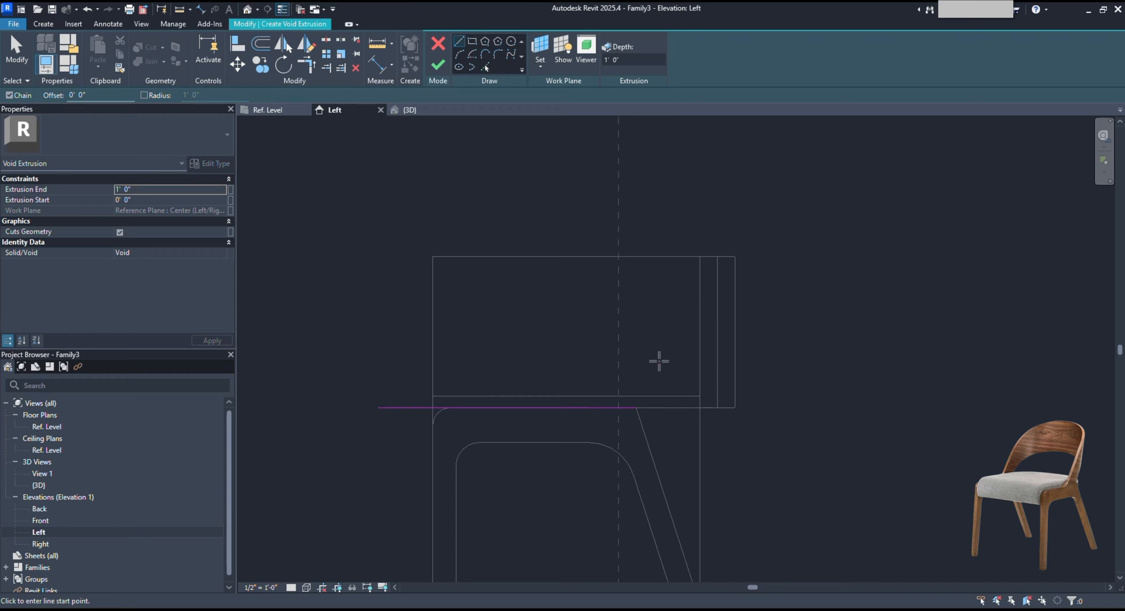
# Examine the position of the void's horizontal sketch line in the 3D view and the Ref. Level plan.
pyautogui.moveTo(668, 399); pyautogui.dragTo(655, 416, button='middle')
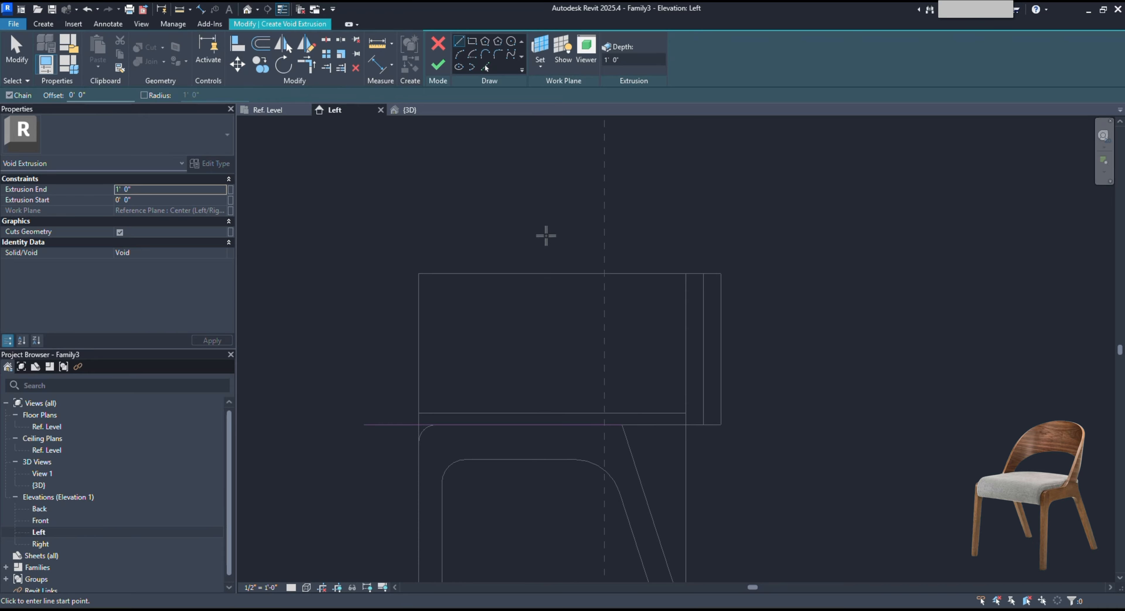
pyautogui.click(413, 110)
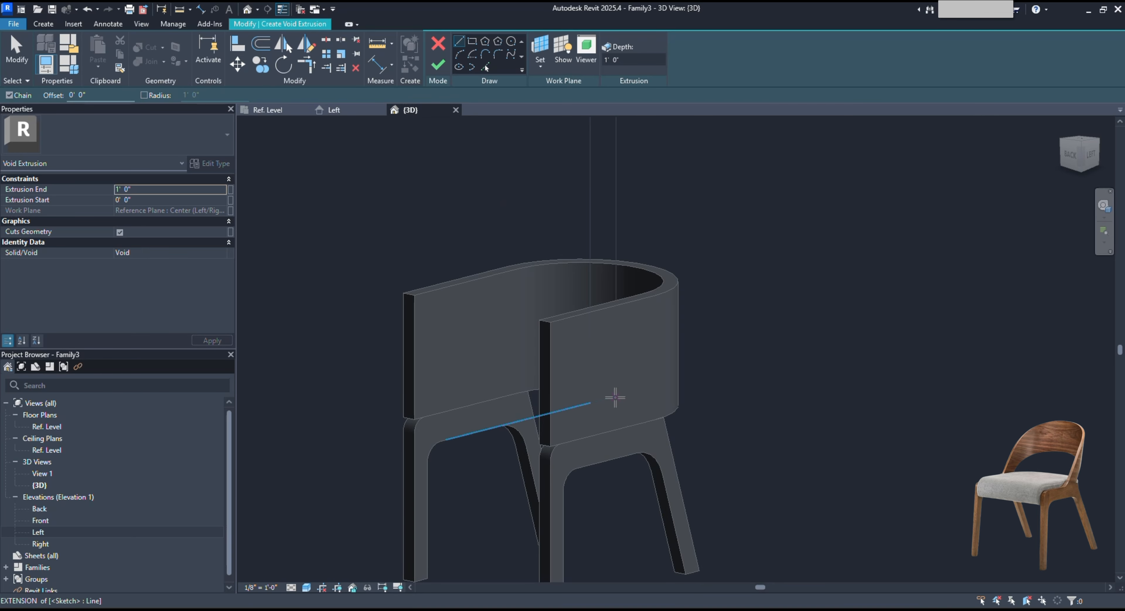
pyautogui.keyDown('shift'); pyautogui.moveTo(615, 395); pyautogui.dragTo(333, 118, button='middle'); pyautogui.keyUp('shift')
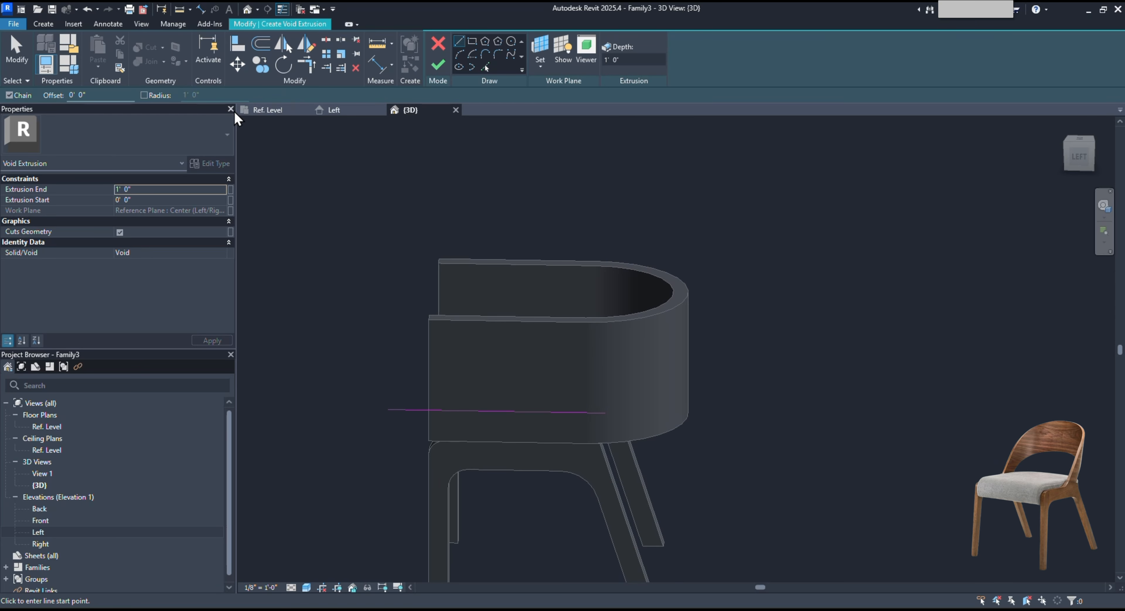
pyautogui.click(350, 110)
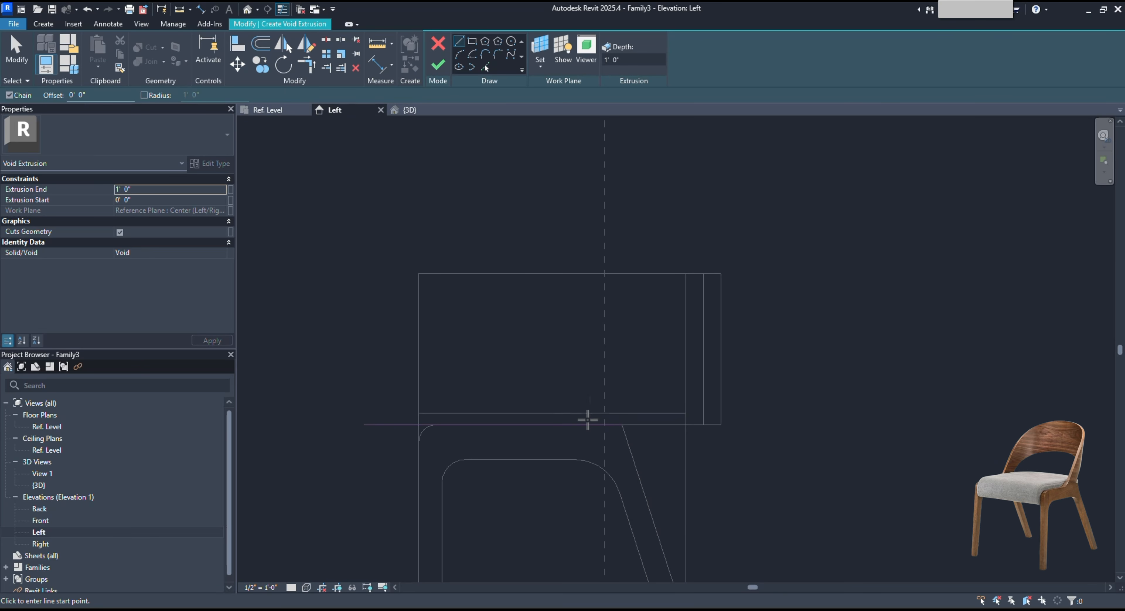
pyautogui.click(622, 424)
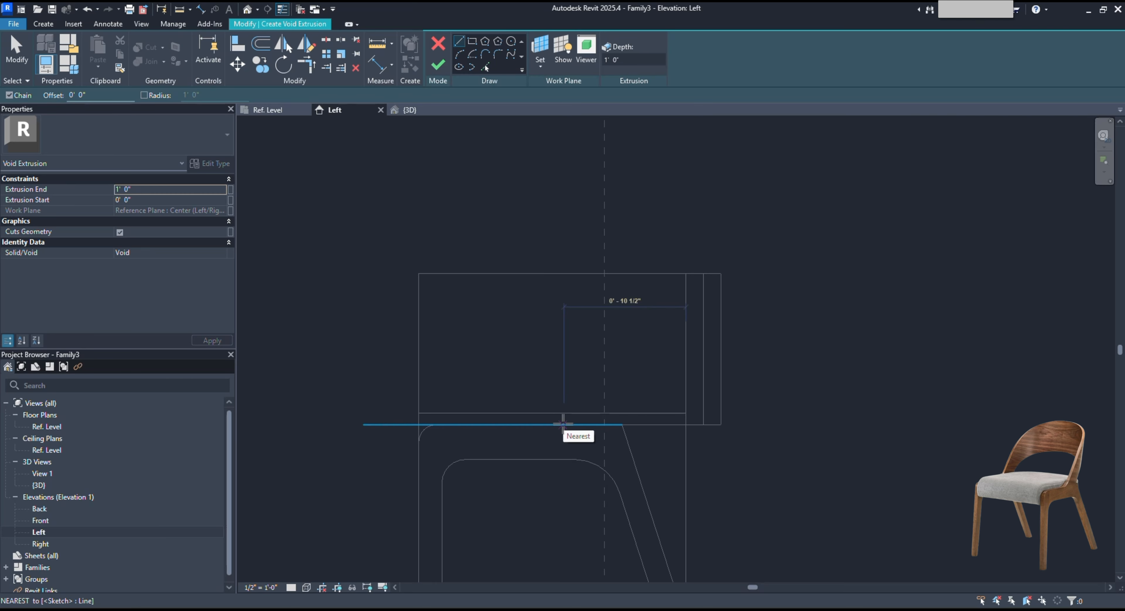
pyautogui.press('Escape')
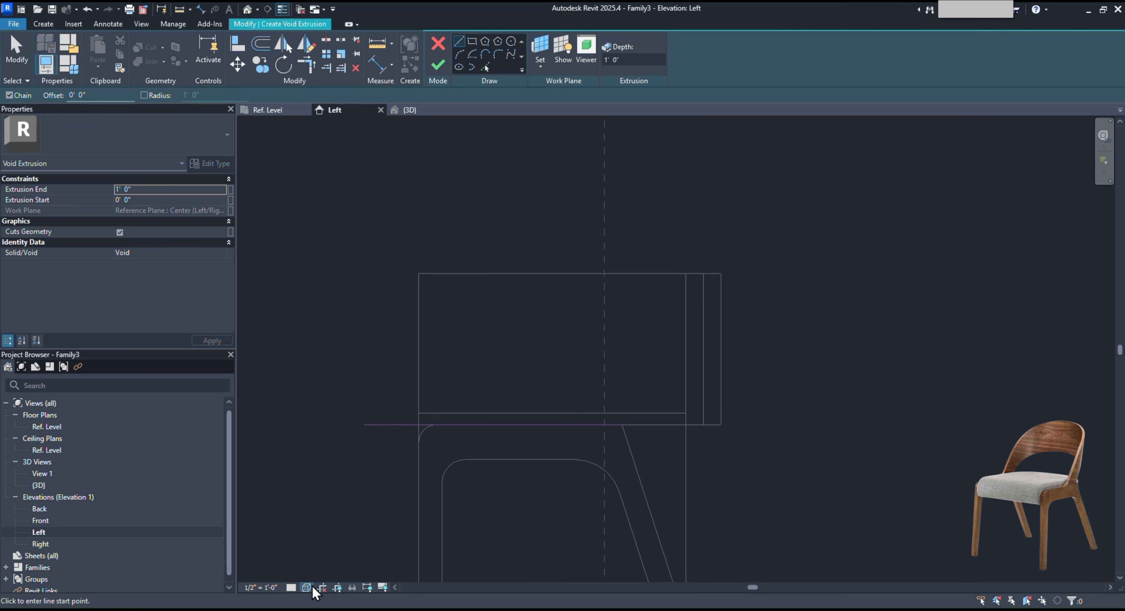
pyautogui.click(280, 111)
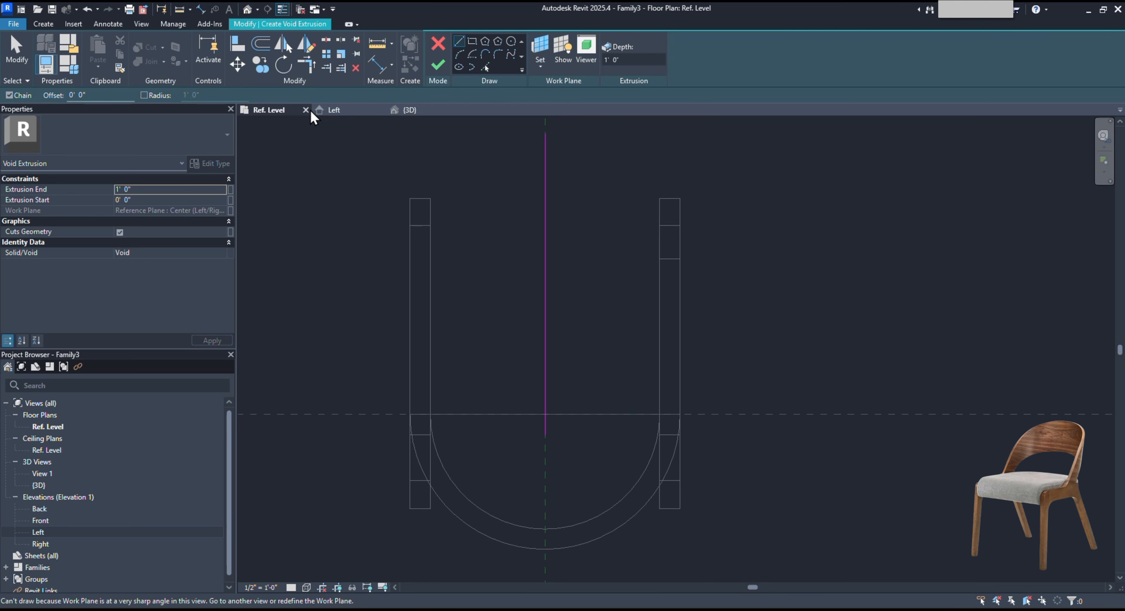
pyautogui.click(327, 111)
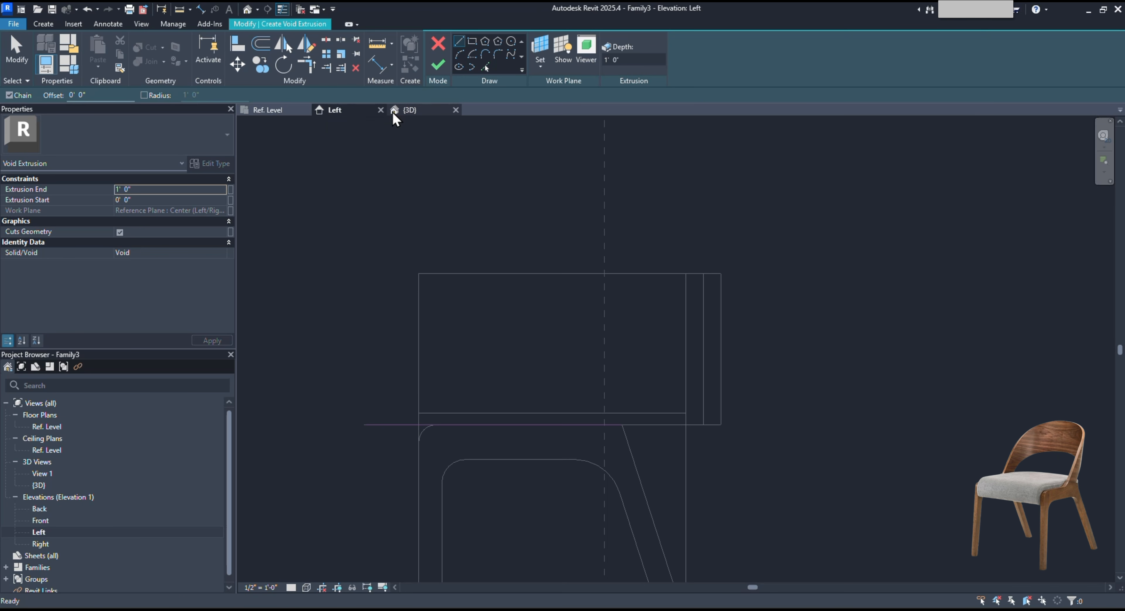
# Draw a sloped void sketch line about 1' 3.7" long, rising rearward from the horizontal line past the backrest's top, and shift it forward.
pyautogui.click(608, 423)
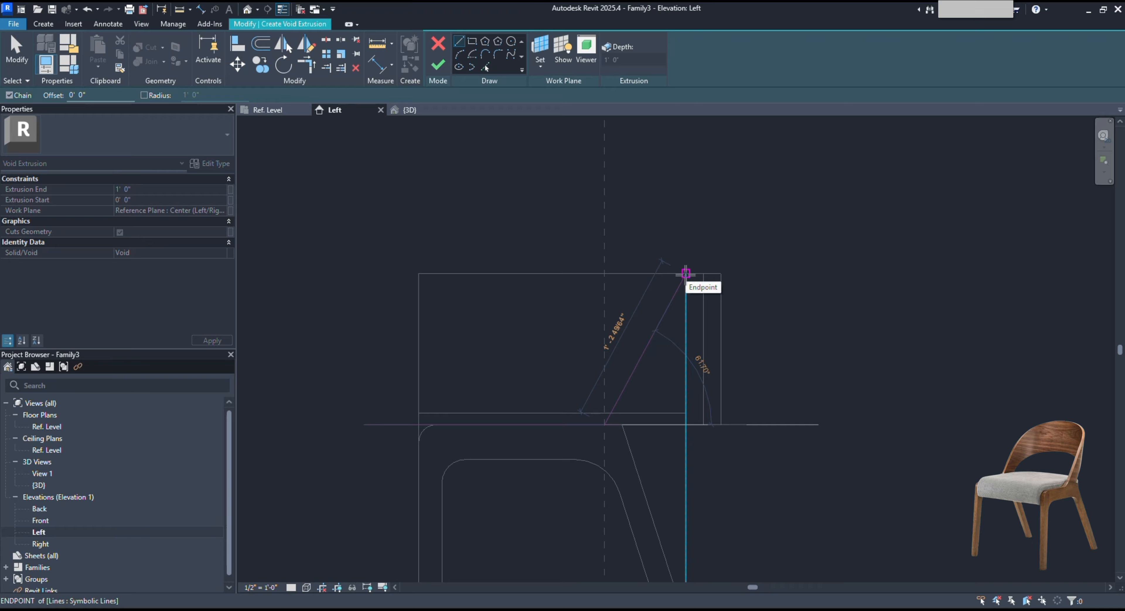
pyautogui.click(686, 273)
pyautogui.press('Escape')
pyautogui.press('Escape')
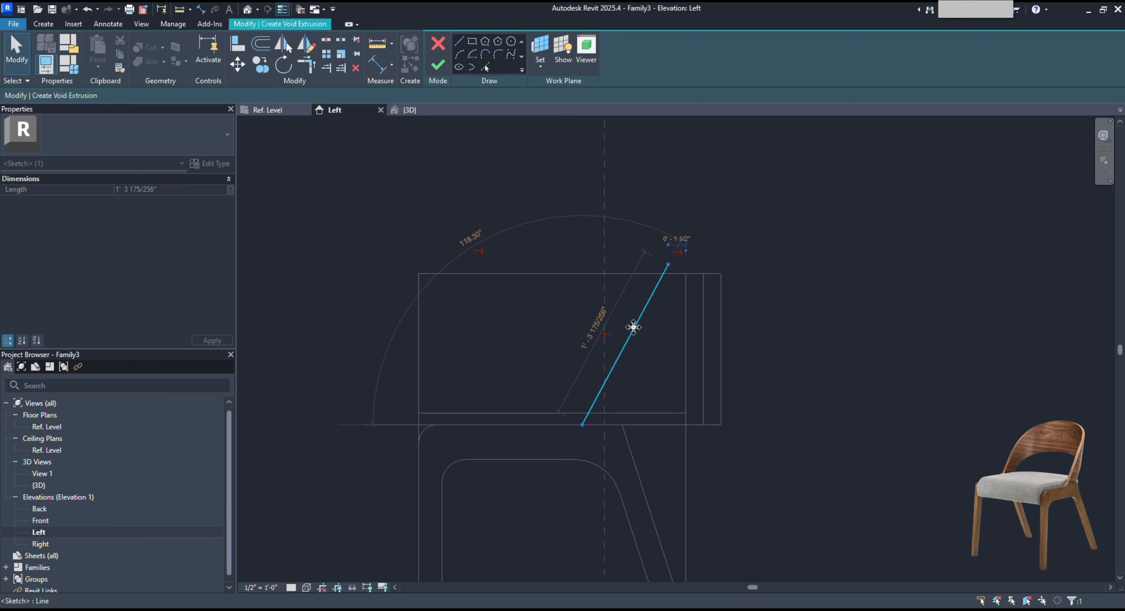
pyautogui.click(647, 390)
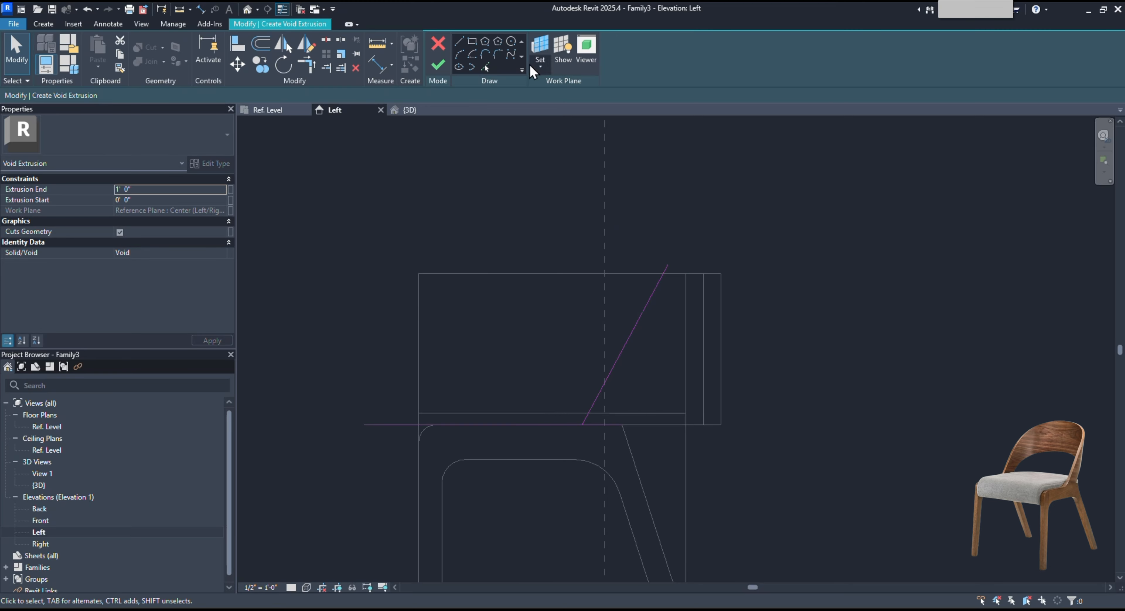
# Fillet the corner between the void sketch's horizontal line and sloped line with a radius of about 9 1/2".
pyautogui.click(498, 55)
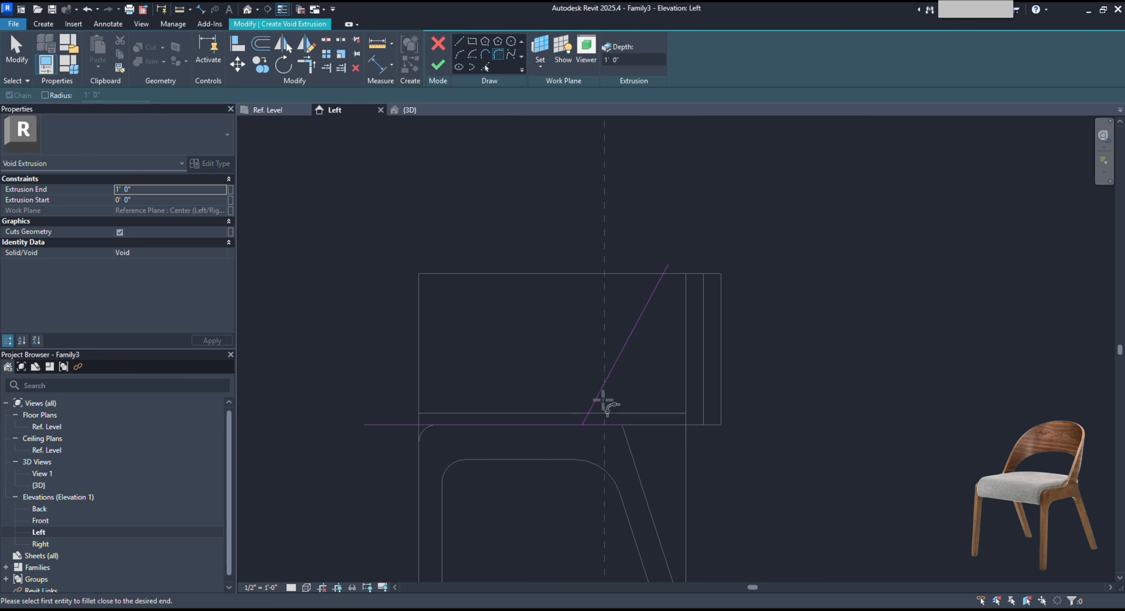
pyautogui.click(587, 411)
pyautogui.click(576, 422)
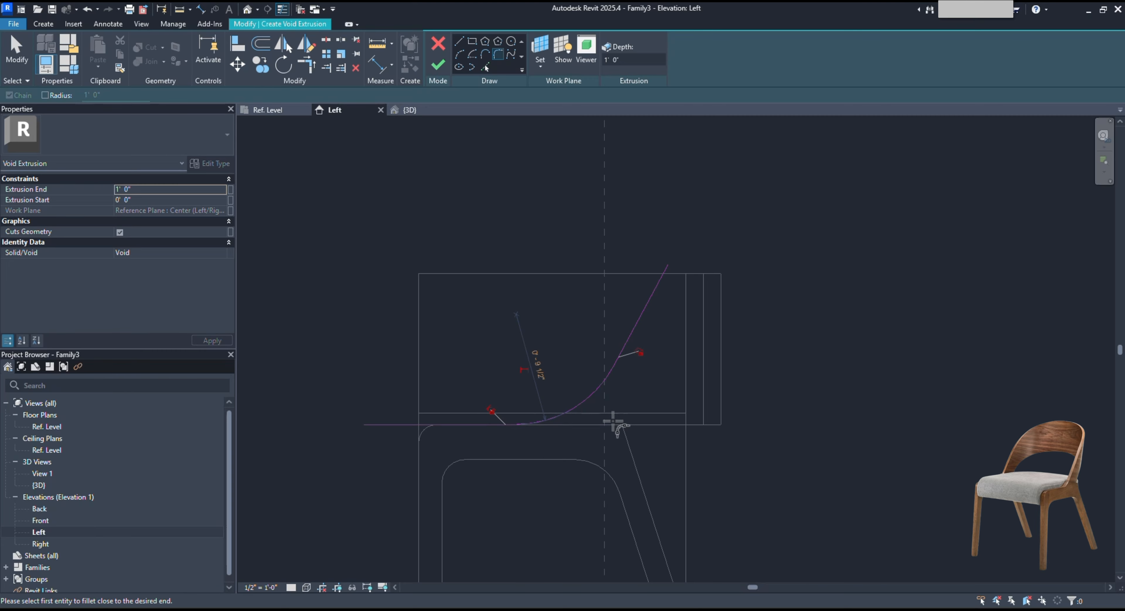
pyautogui.click(597, 407)
pyautogui.press('Escape')
pyautogui.press('Escape')
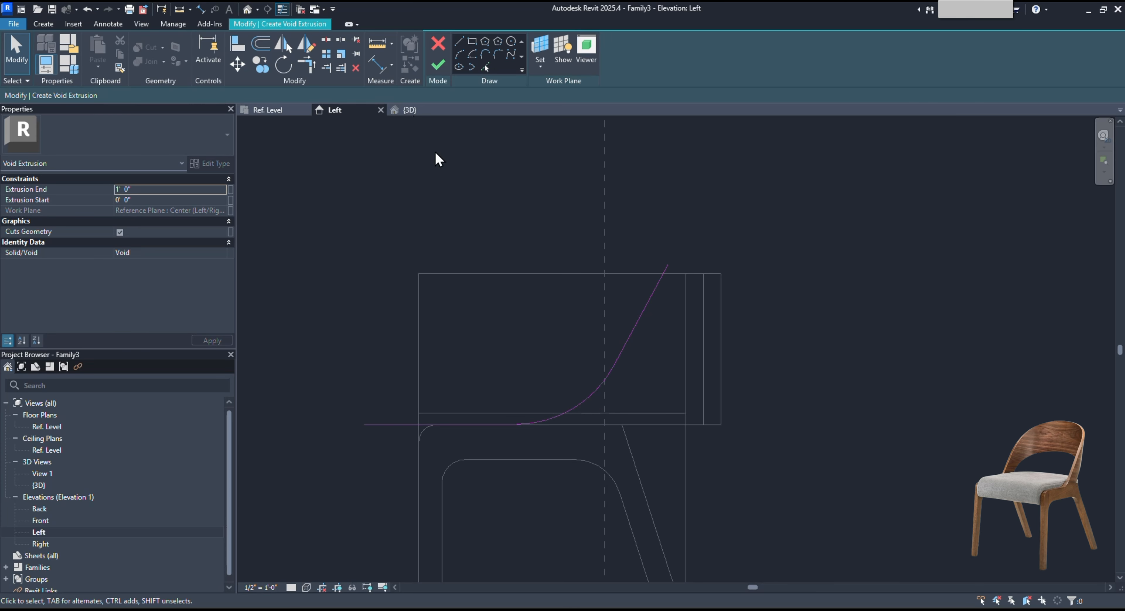
# Close the void profile with a horizontal line about 2' 2 1/4" long from the slope's upper end and a vertical front line, and finish the sketch.
pyautogui.click(485, 67)
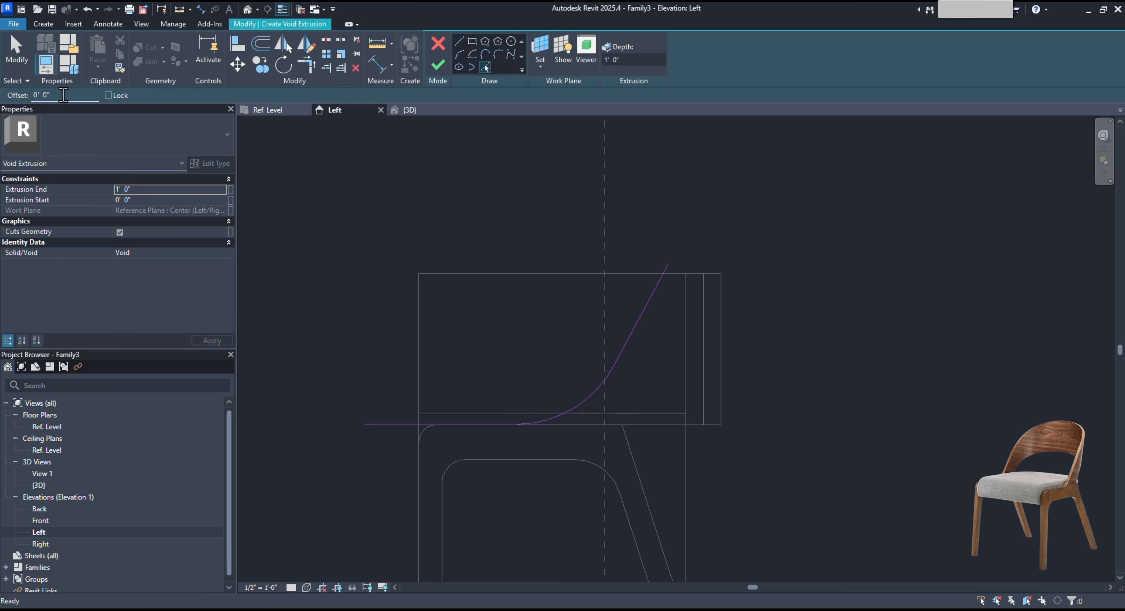
pyautogui.moveTo(640, 358); pyautogui.dragTo(643, 363, button='middle')
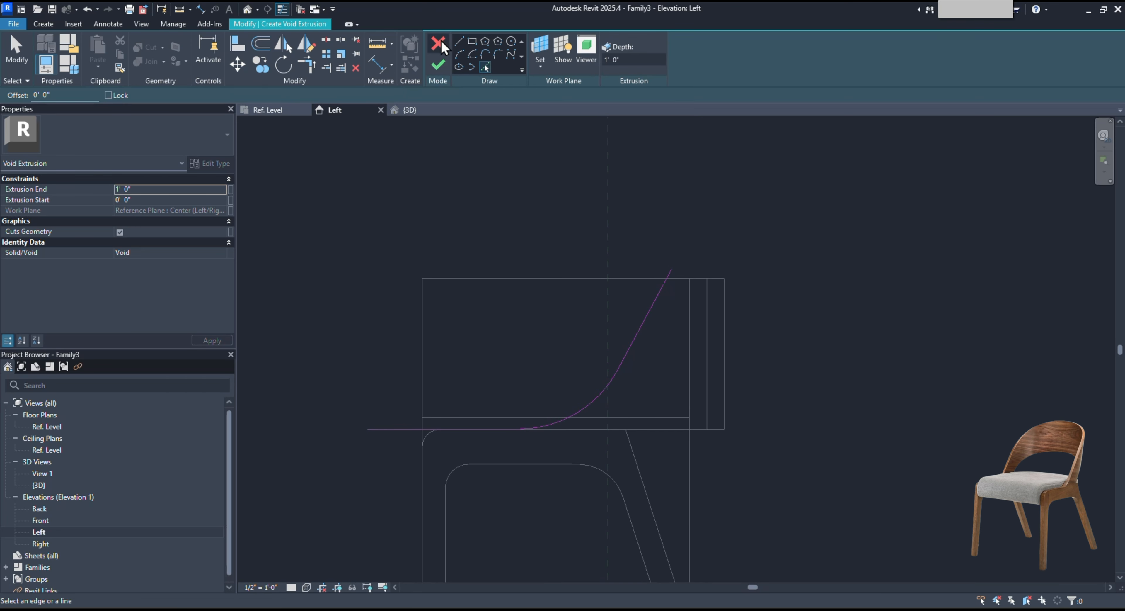
pyautogui.click(457, 42)
pyautogui.click(367, 429)
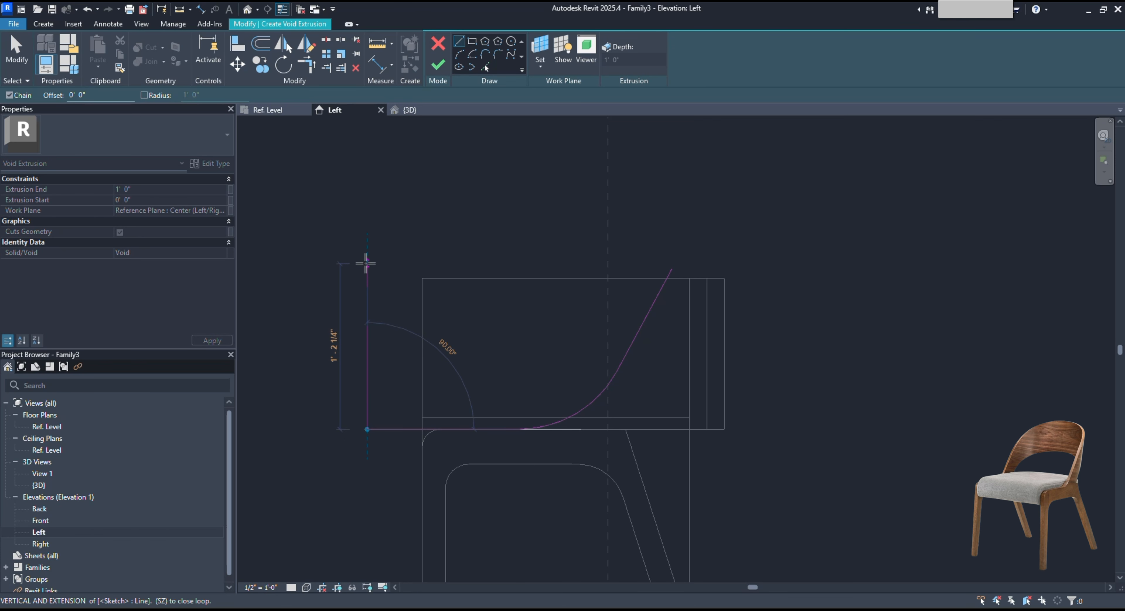
pyautogui.press('Escape')
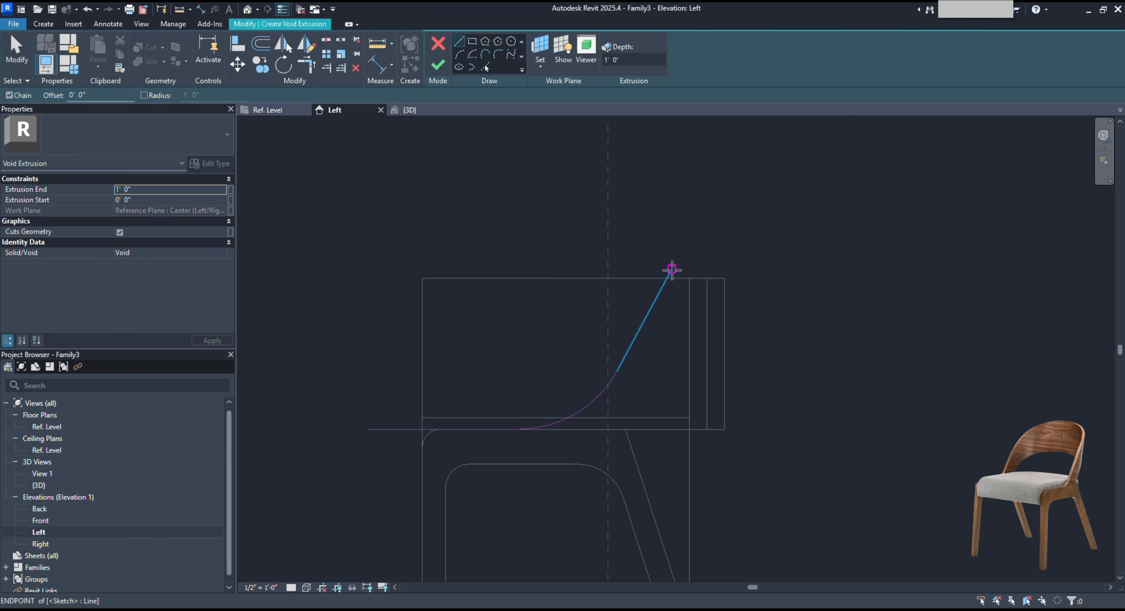
pyautogui.click(672, 268)
pyautogui.click(370, 267)
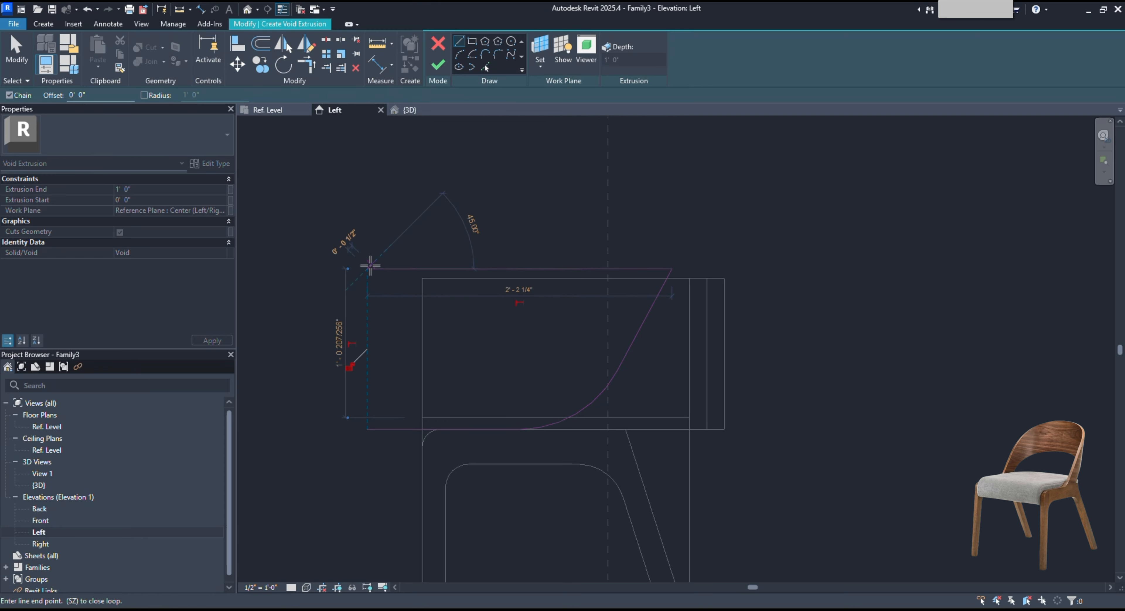
pyautogui.click(367, 429)
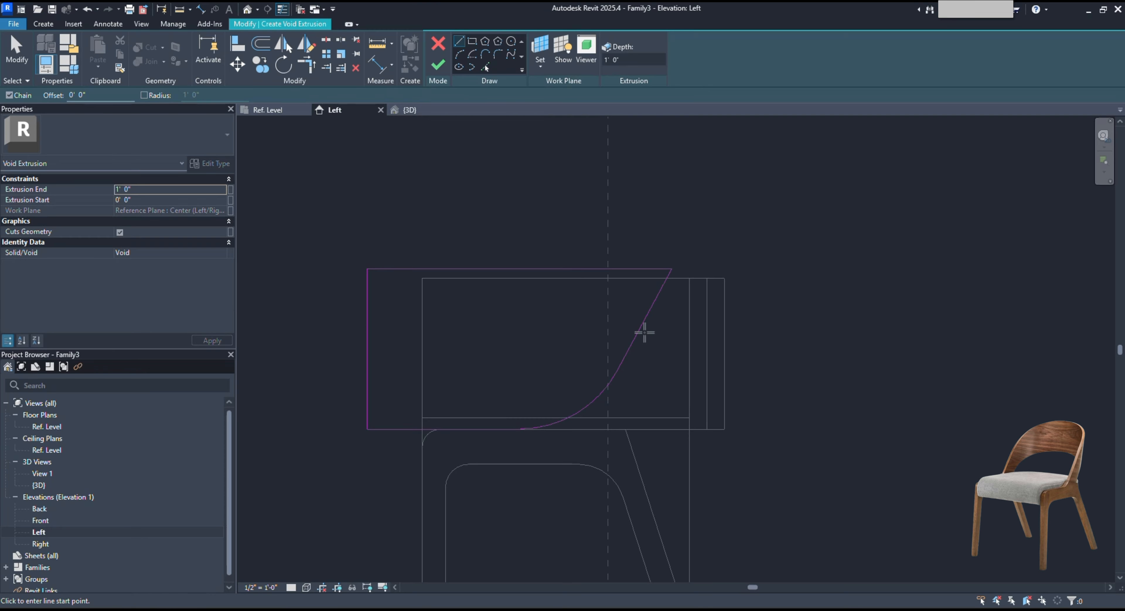
pyautogui.click(437, 67)
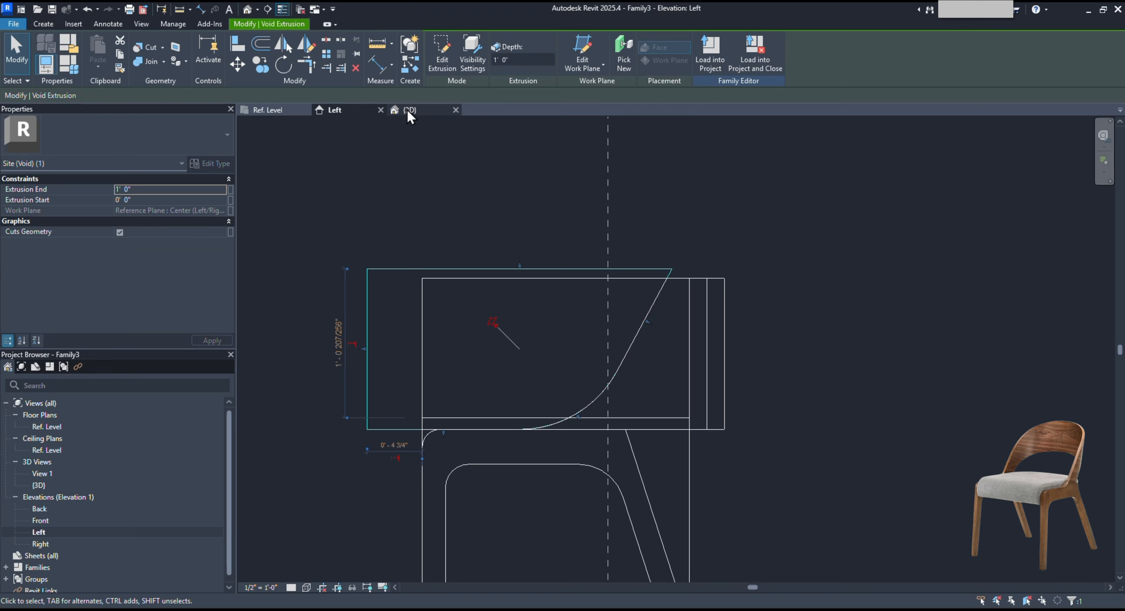
# Stretch the void in the 3D view across the chair's full width, to an extrusion start of -1' 5 31/128", and check the cut.
pyautogui.click(407, 111)
pyautogui.keyDown('shift'); pyautogui.moveTo(485, 316); pyautogui.dragTo(595, 372, button='middle'); pyautogui.keyUp('shift')
pyautogui.moveTo(579, 338); pyautogui.dragTo(743, 380)
pyautogui.click(882, 388)
pyautogui.keyDown('shift'); pyautogui.moveTo(881, 387); pyautogui.dragTo(691, 322, button='middle'); pyautogui.keyUp('shift')
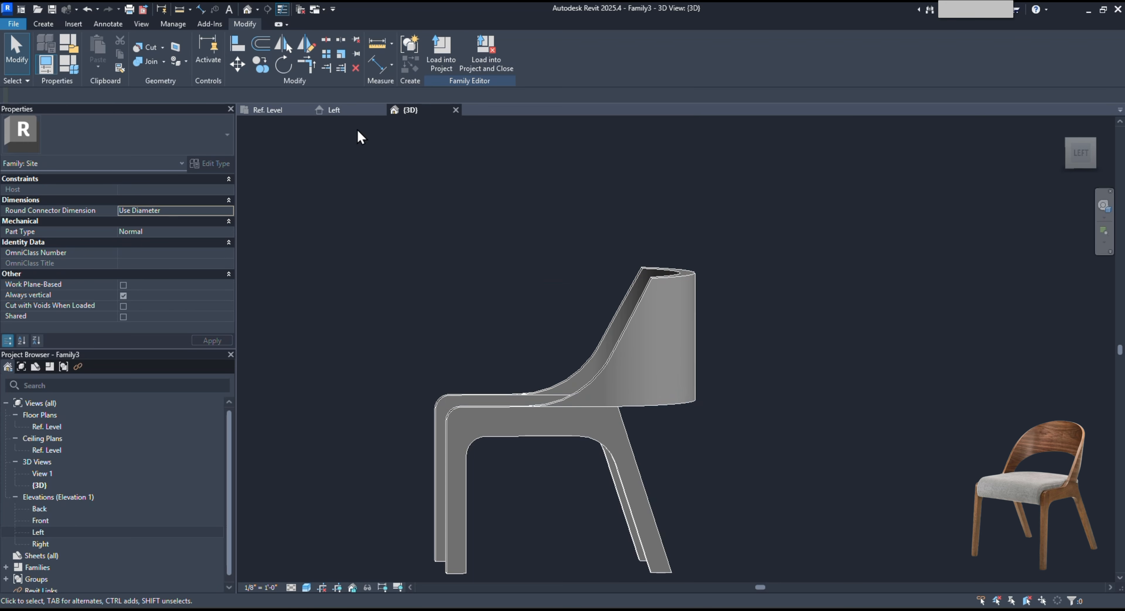
# Reopen the void's sketch in the Left elevation and pick the backrest's remaining top edge as a sketch line.
pyautogui.click(334, 110)
pyautogui.click(654, 286)
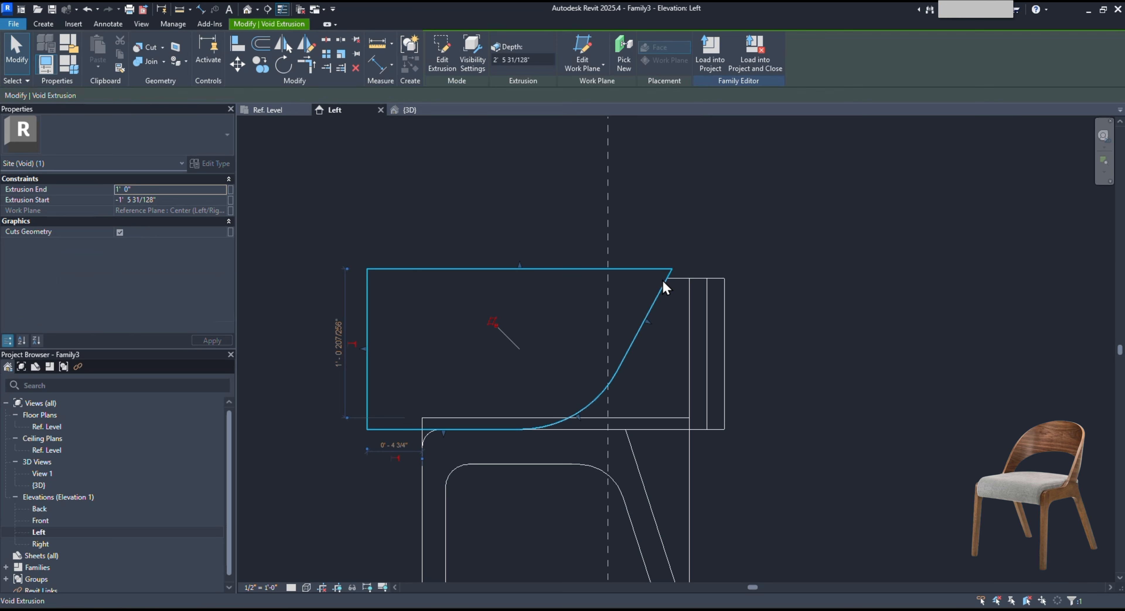
pyautogui.doubleClick(650, 268)
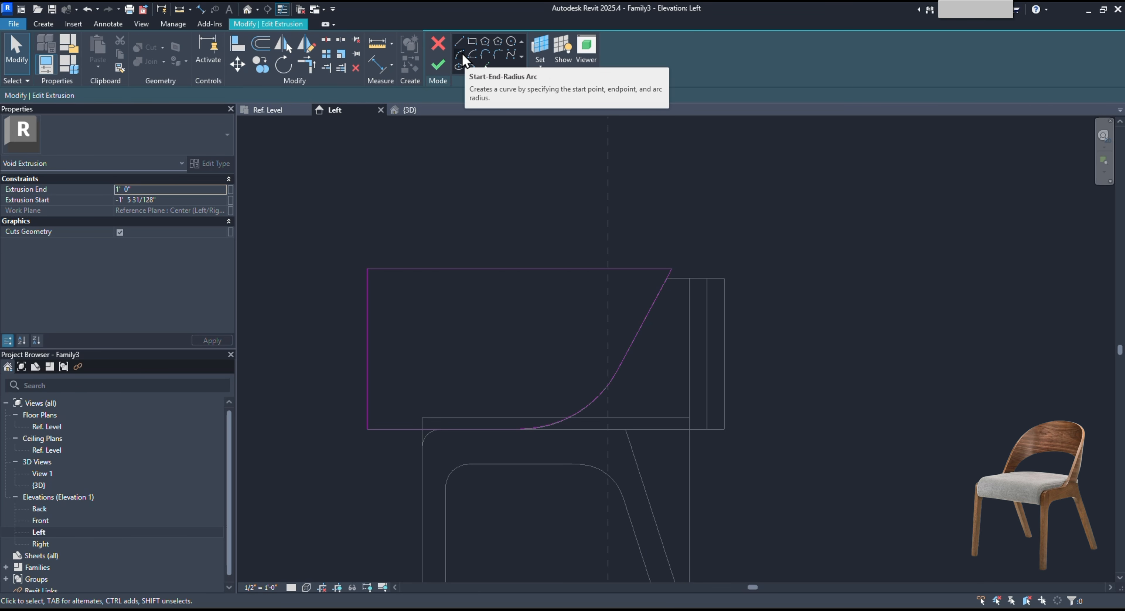
pyautogui.click(486, 68)
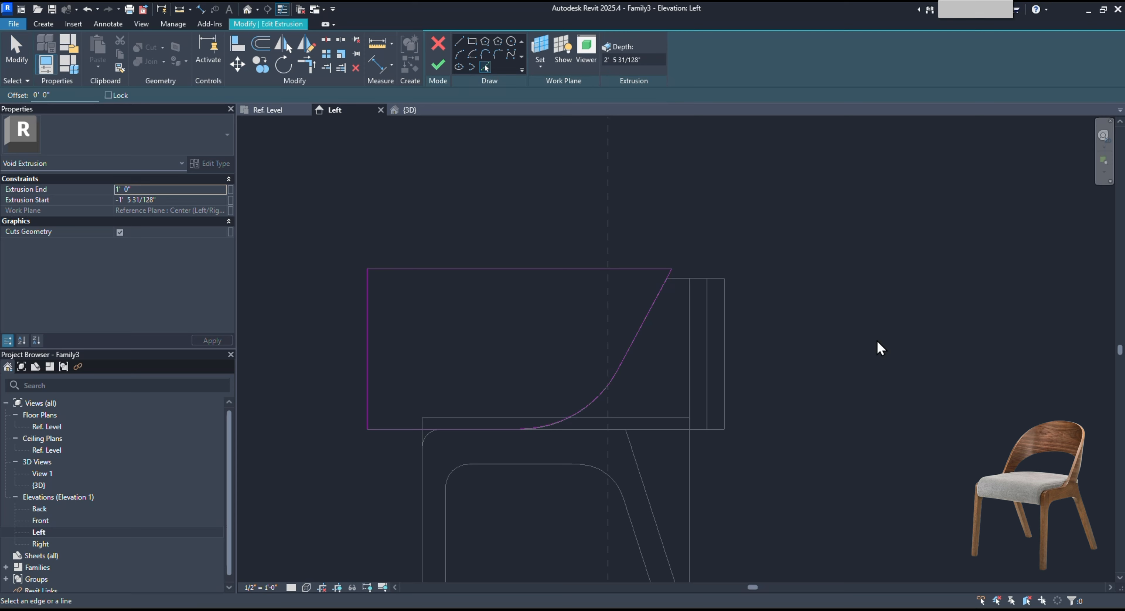
pyautogui.click(697, 282)
pyautogui.click(499, 55)
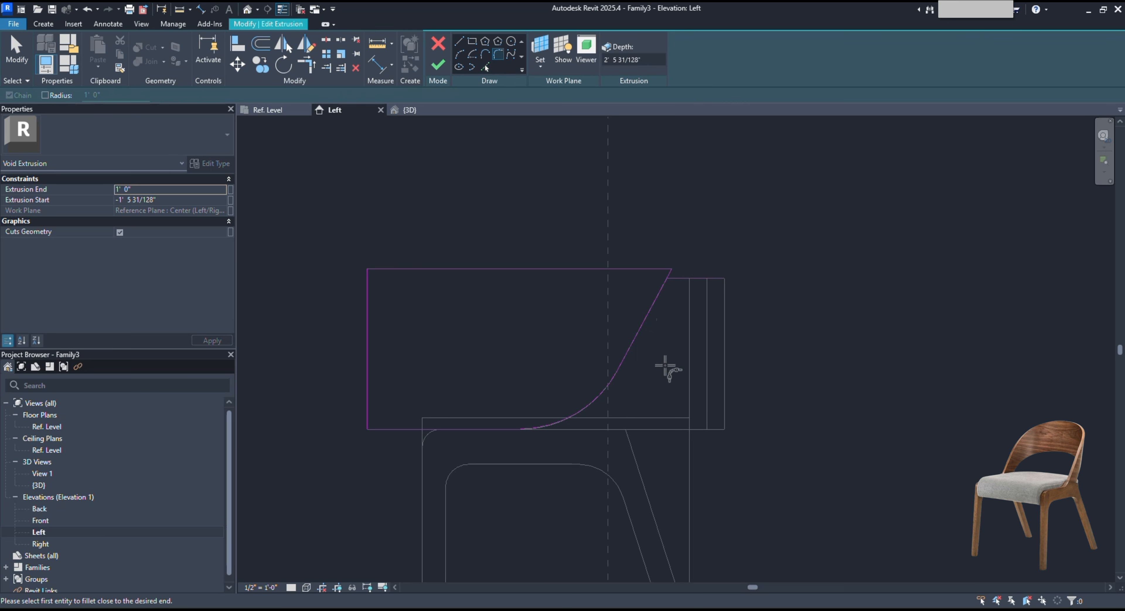
pyautogui.click(647, 326)
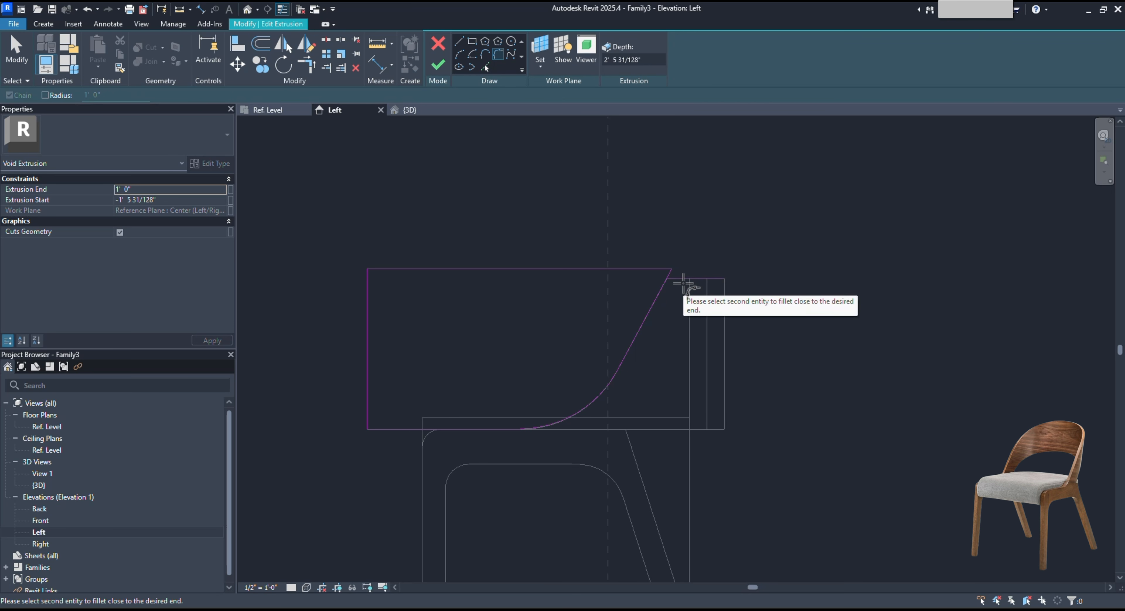
pyautogui.click(685, 282)
pyautogui.scroll(3, 666, 286)
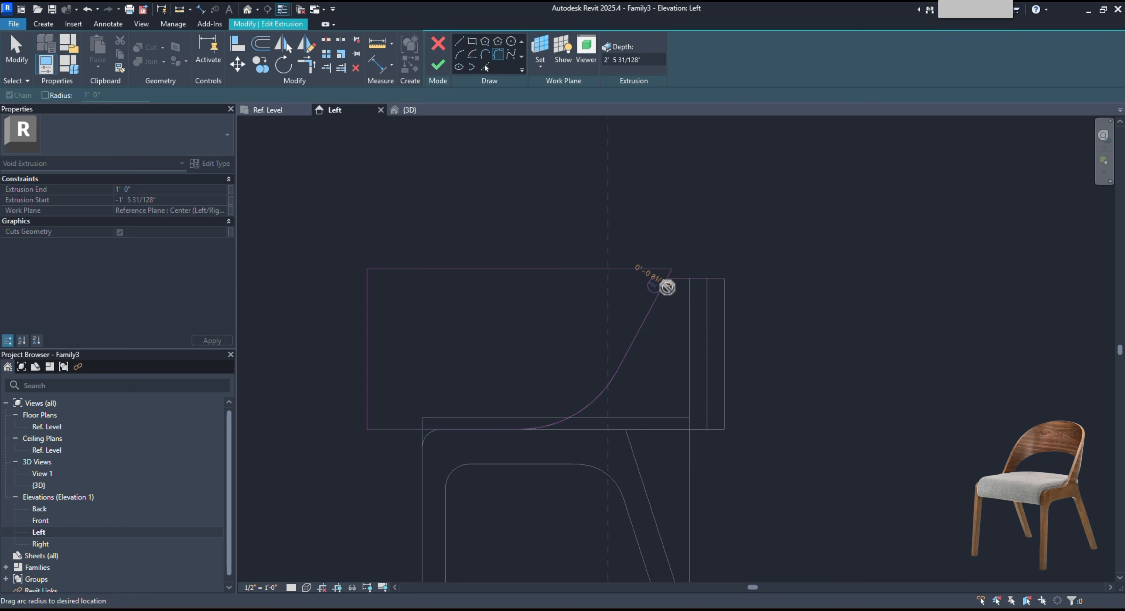
pyautogui.press('Escape')
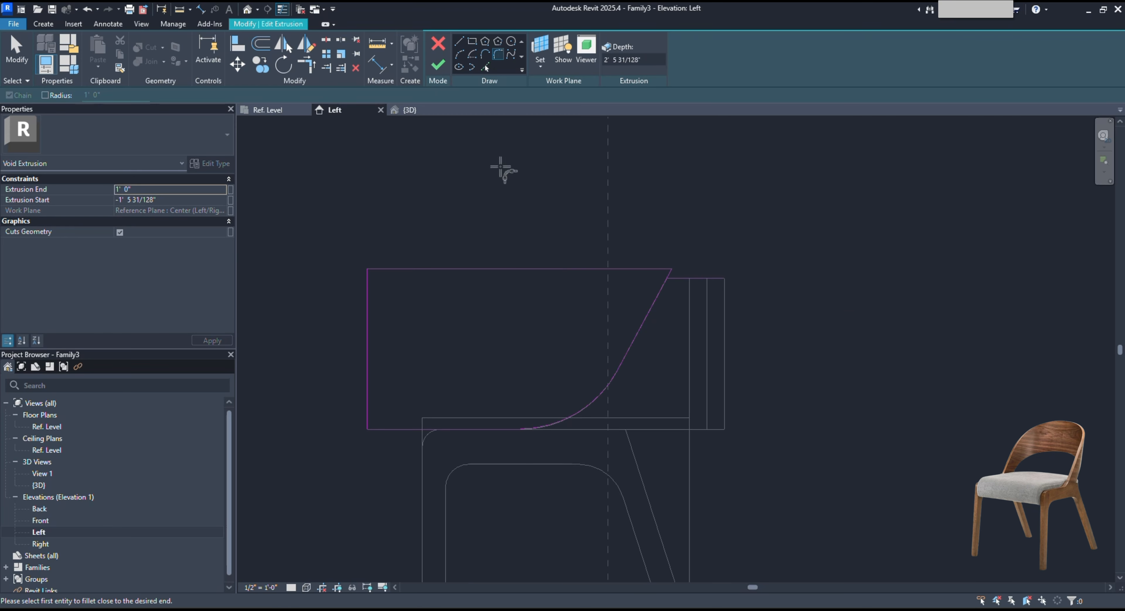
# Fillet the sloped line to the top-edge line with a radius of about 8 3/4", unjoining the elements, and remove the leftover top-edge line.
pyautogui.scroll(3, 671, 312)
pyautogui.click(634, 268)
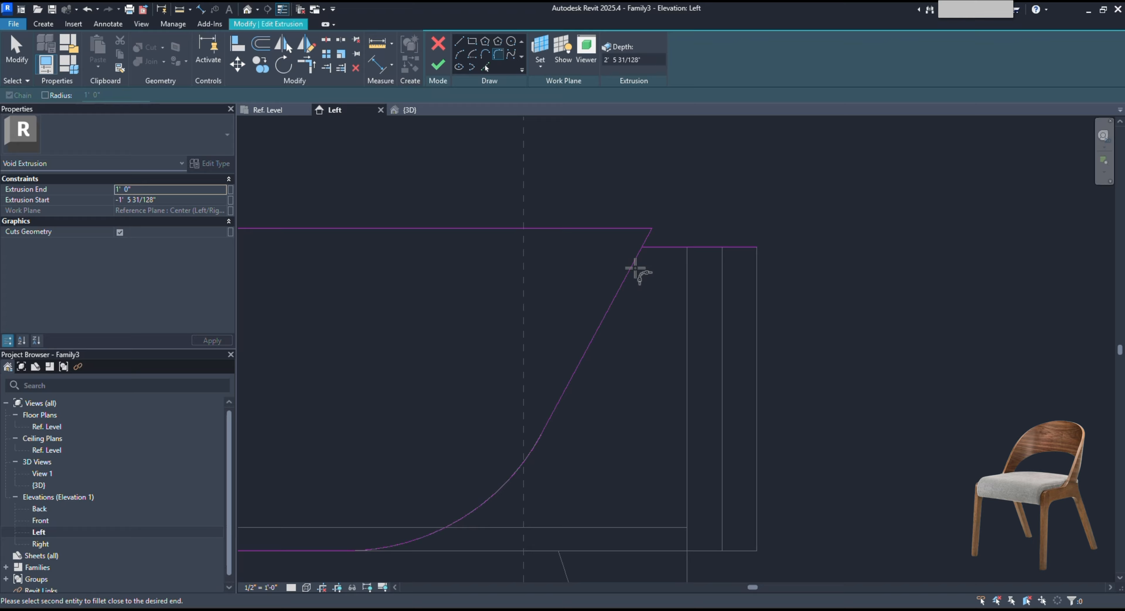
pyautogui.click(666, 252)
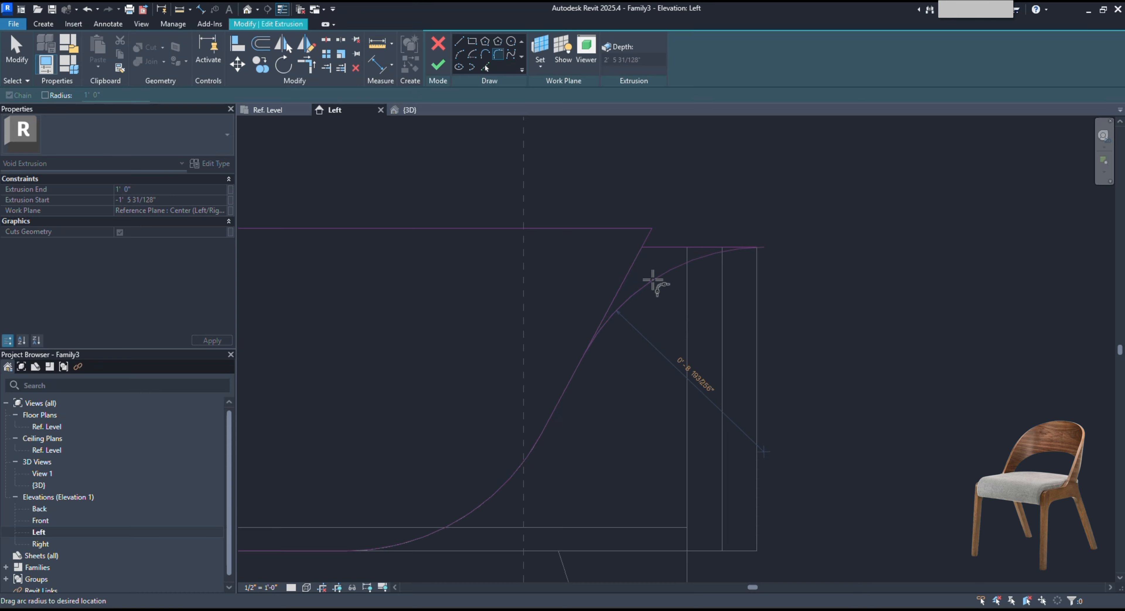
pyautogui.click(654, 282)
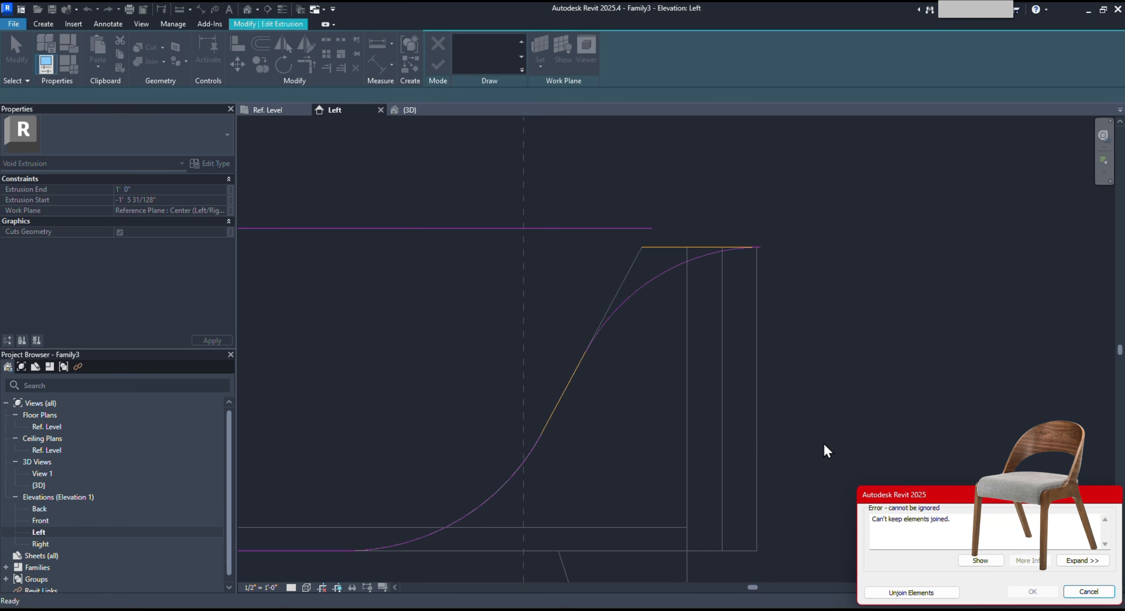
pyautogui.click(923, 592)
pyautogui.click(672, 248)
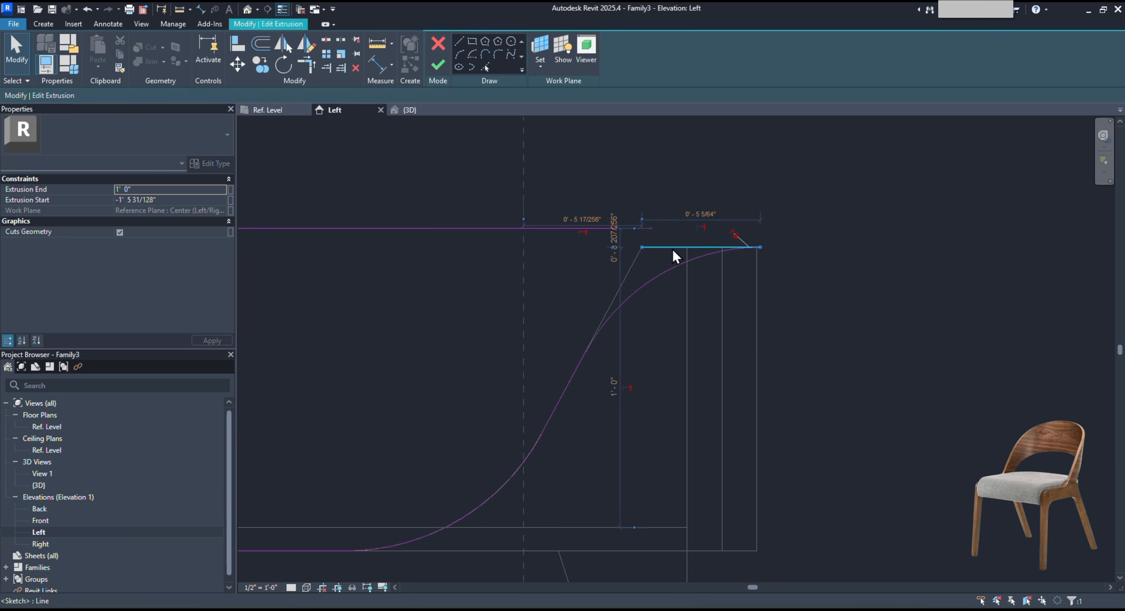
pyautogui.click(697, 230)
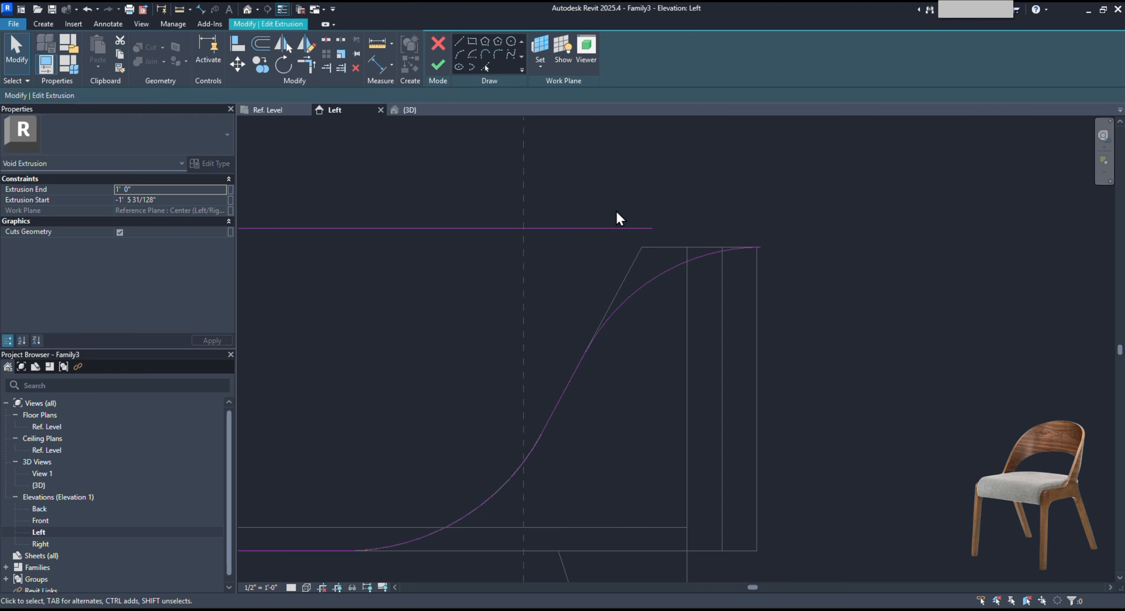
# Close the void profile with a short vertical line from the arc's rear end and a horizontal line joining the upper line, and finish the sketch.
pyautogui.click(458, 41)
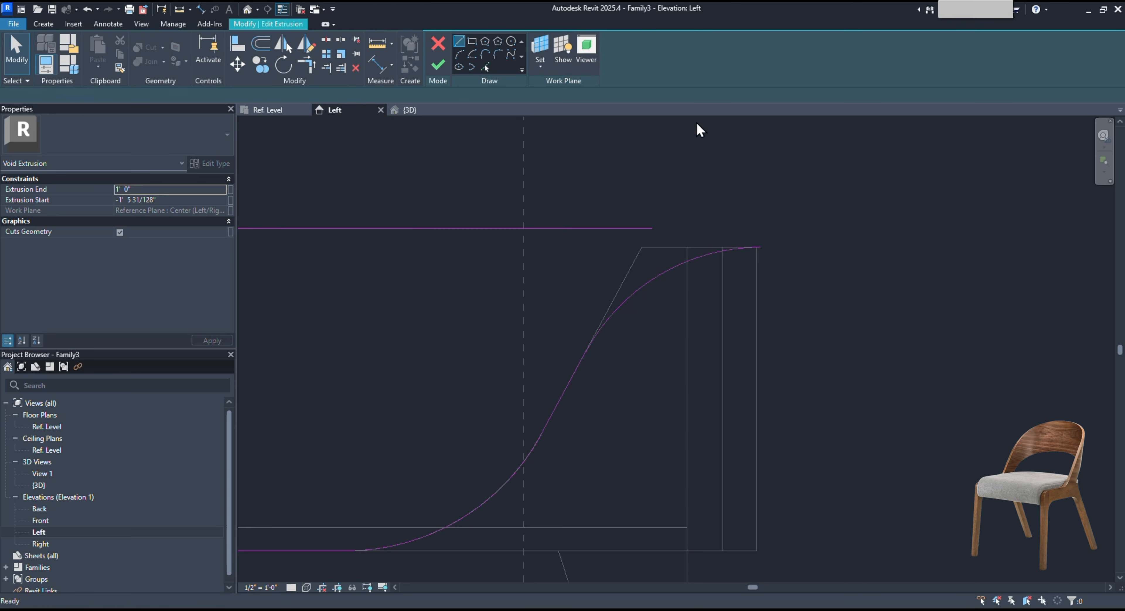
pyautogui.click(759, 247)
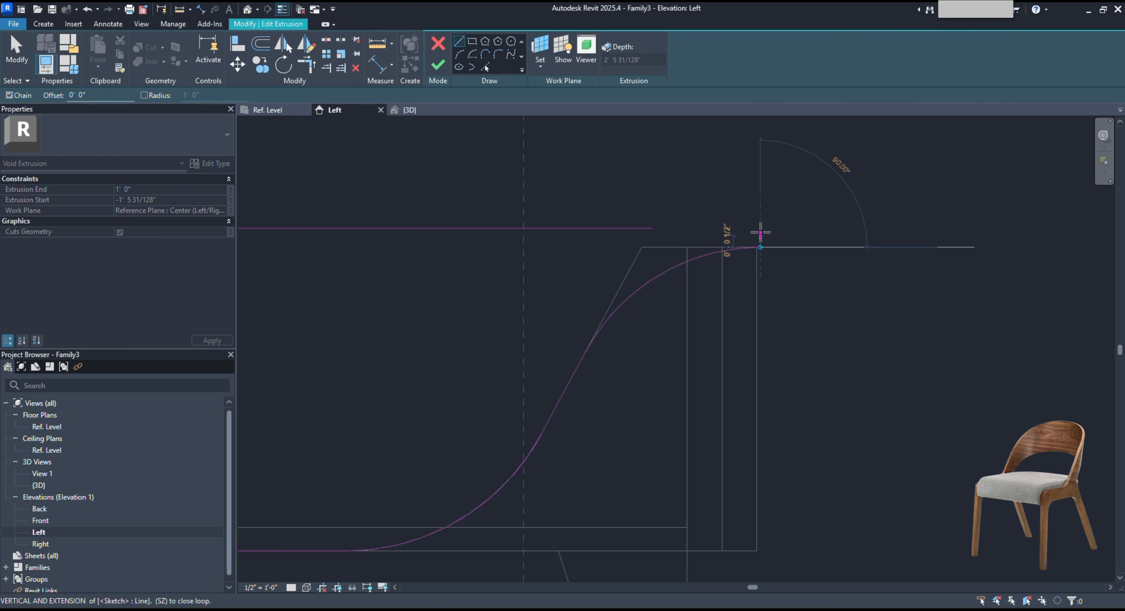
pyautogui.click(760, 228)
pyautogui.click(658, 228)
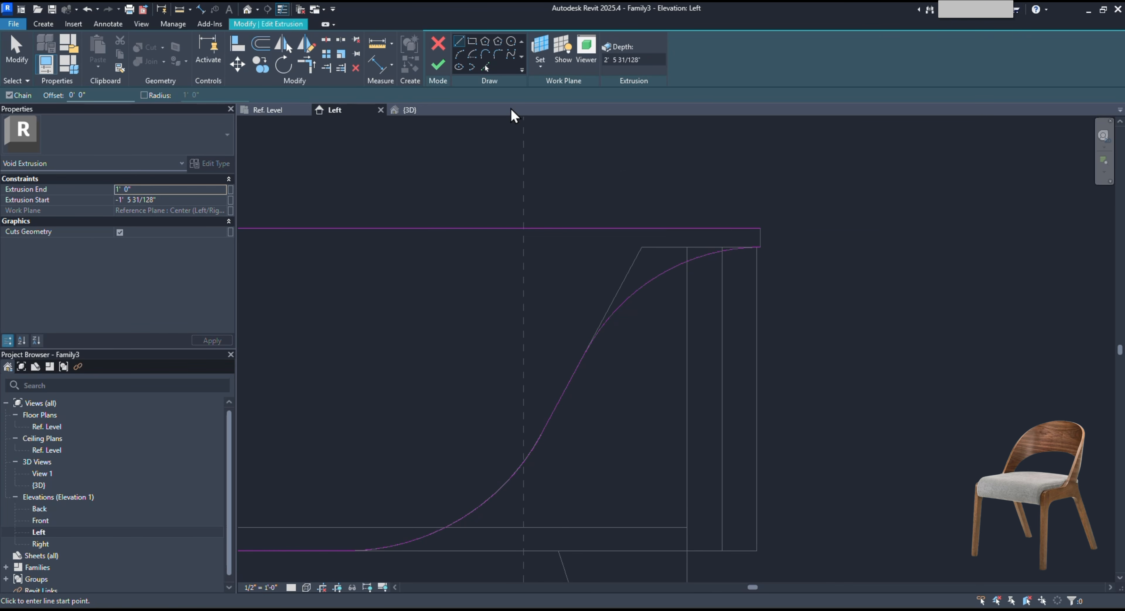
pyautogui.click(438, 64)
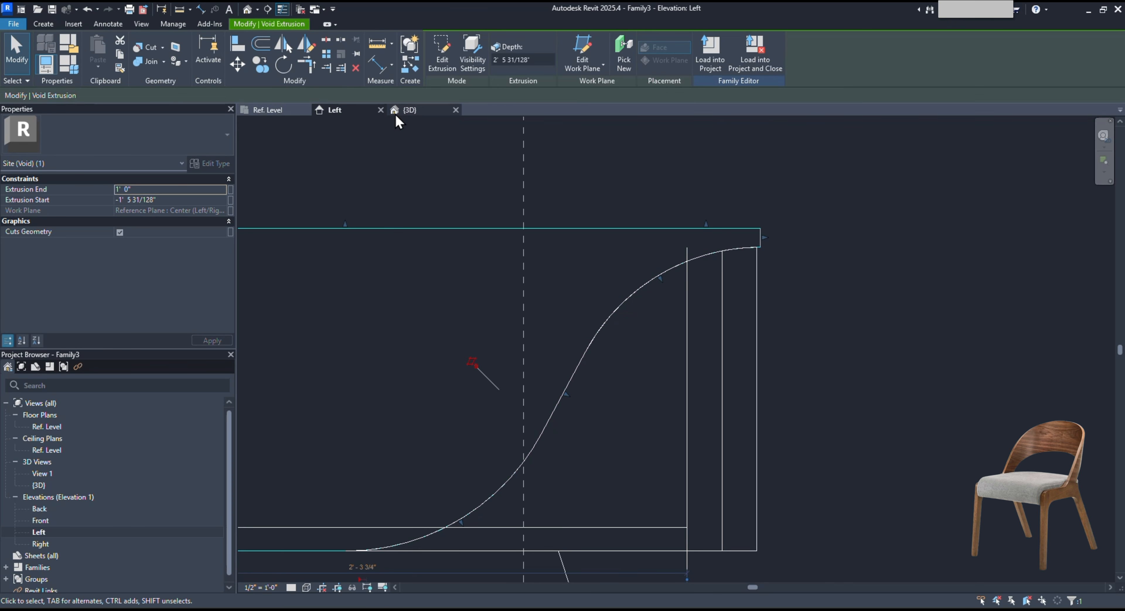
# Examine the curved backrest cut from several angles in the 3D view.
pyautogui.click(404, 109)
pyautogui.press('Escape')
pyautogui.keyDown('shift'); pyautogui.moveTo(436, 313); pyautogui.dragTo(341, 154, button='middle'); pyautogui.keyUp('shift')
pyautogui.keyDown('shift'); pyautogui.moveTo(465, 362); pyautogui.dragTo(385, 311, button='middle'); pyautogui.keyUp('shift')
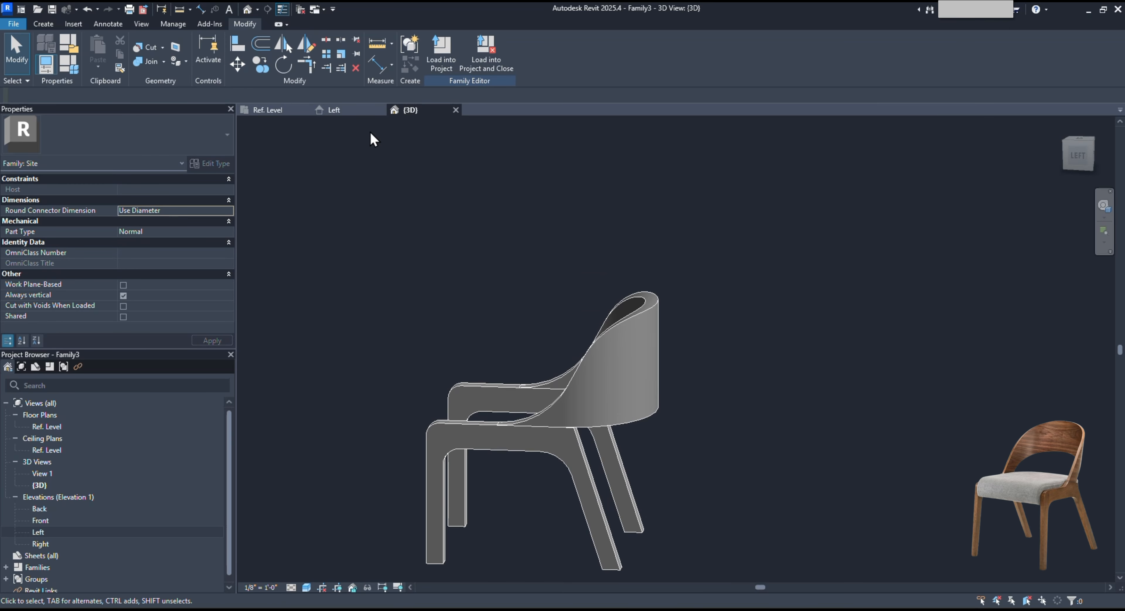
# Examine the seat height line, backrest extrusion and void profile in the Left elevation.
pyautogui.click(345, 112)
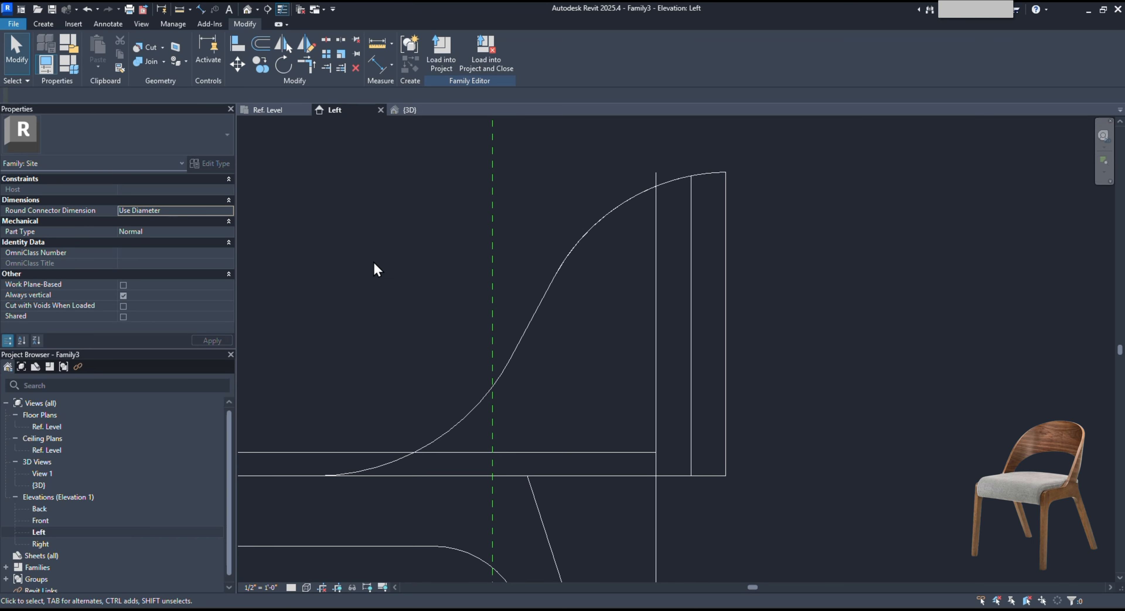
pyautogui.scroll(-2, 439, 251)
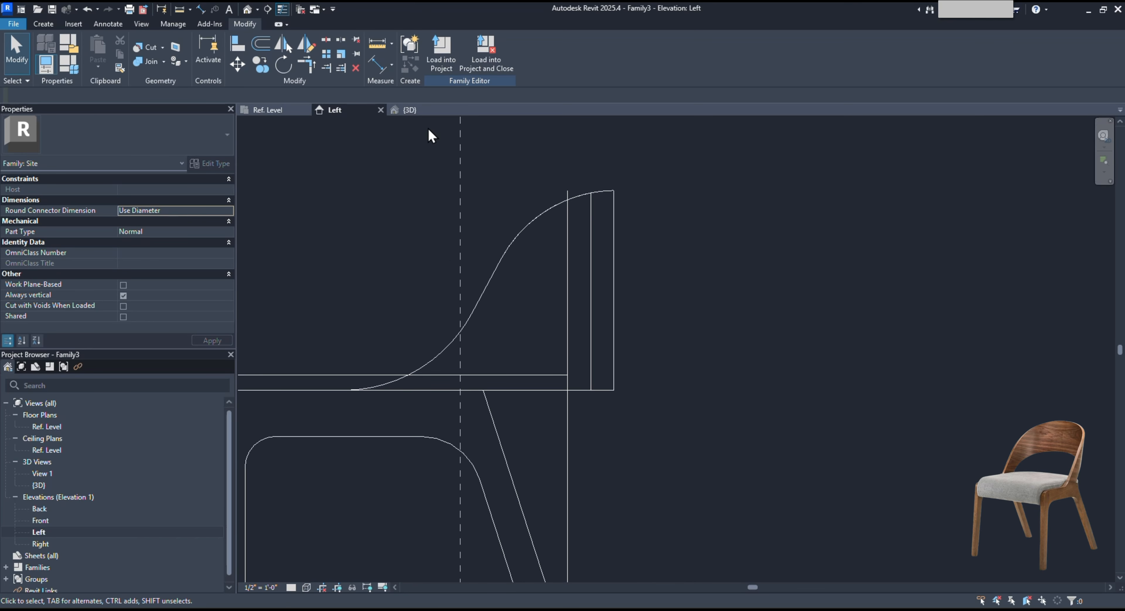
pyautogui.scroll(-2, 537, 353)
pyautogui.click(530, 359)
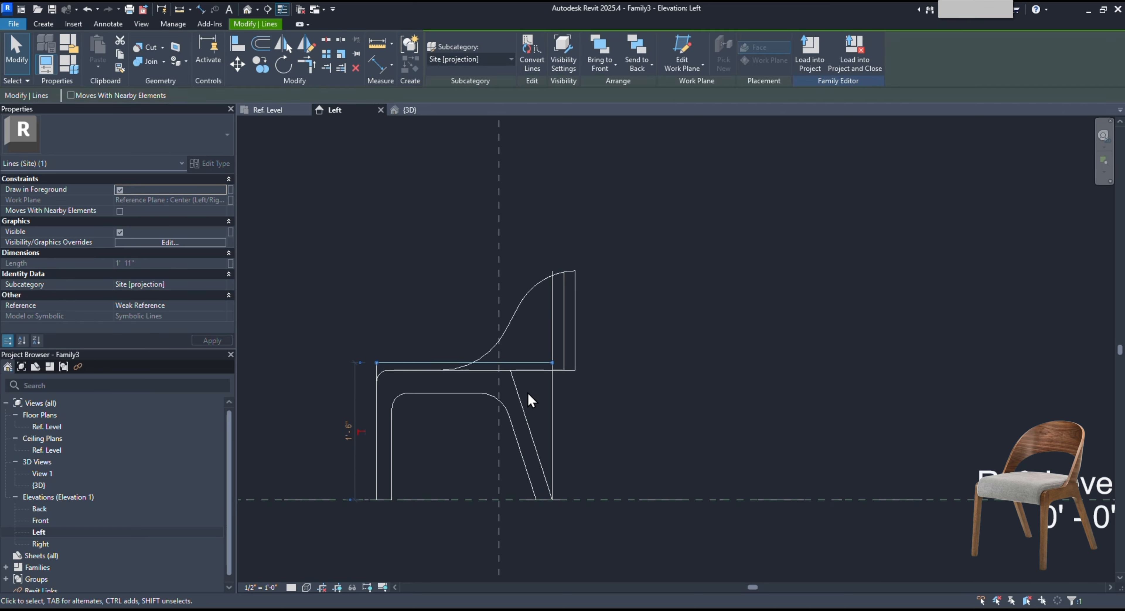
pyautogui.click(527, 393)
pyautogui.click(573, 326)
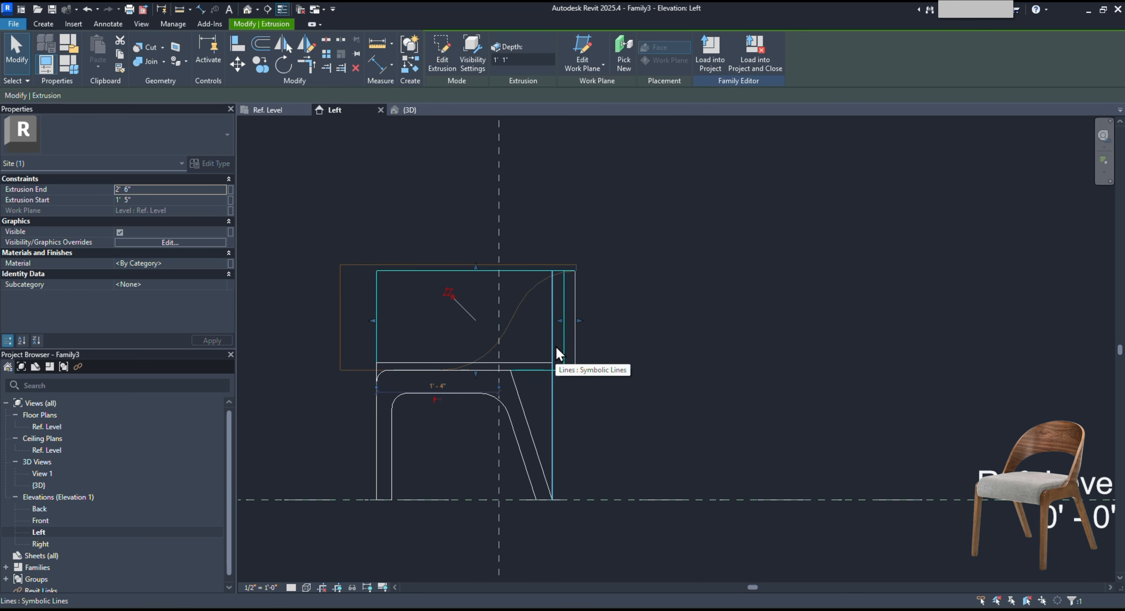
pyautogui.click(428, 211)
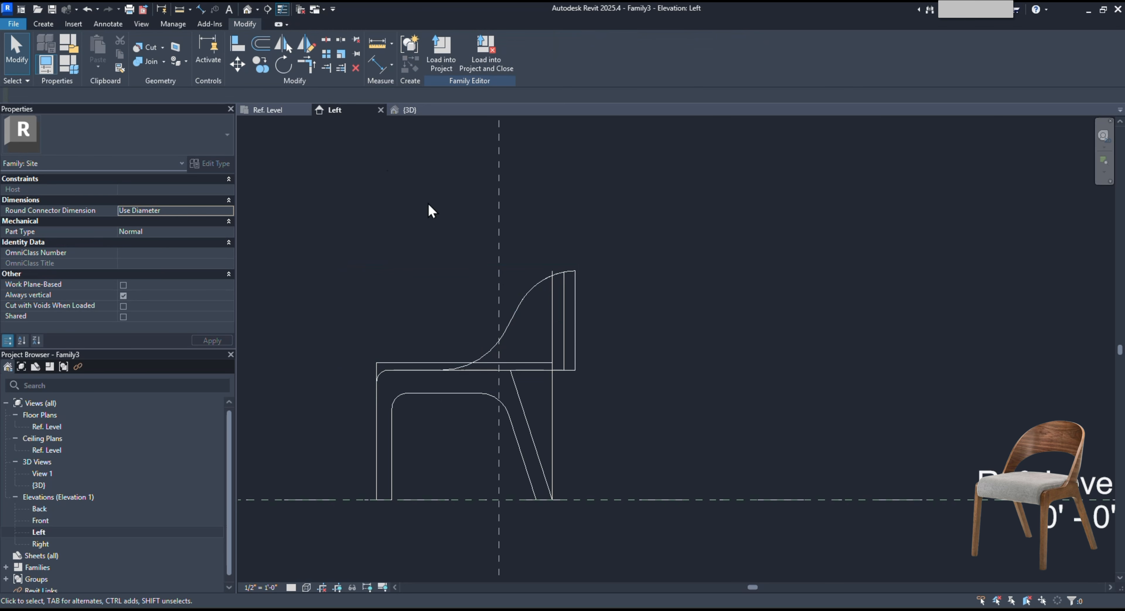
pyautogui.click(35, 24)
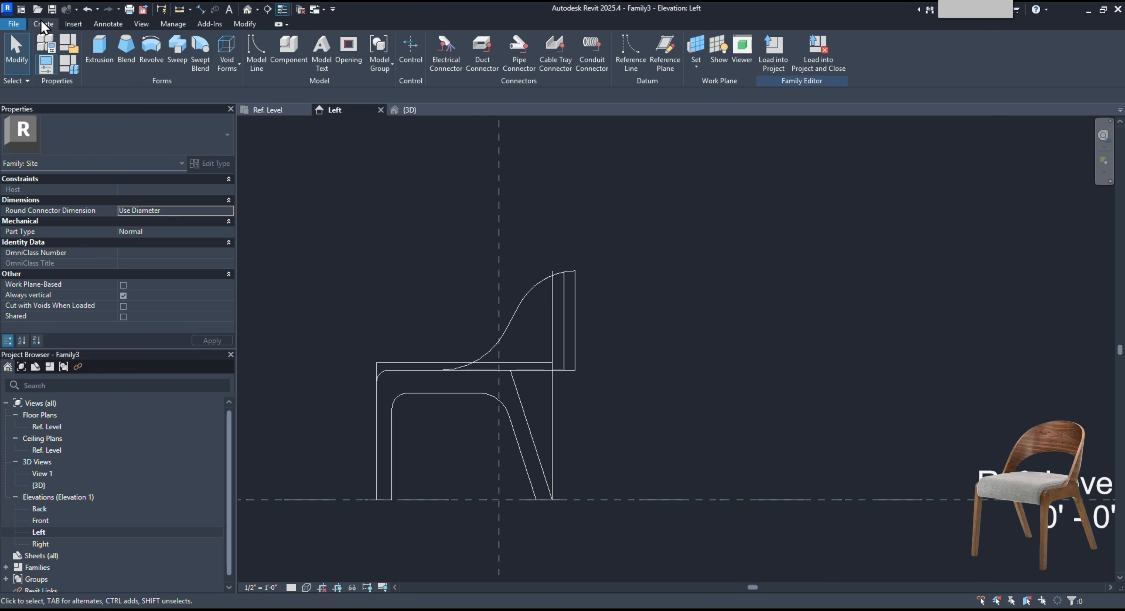
pyautogui.click(522, 287)
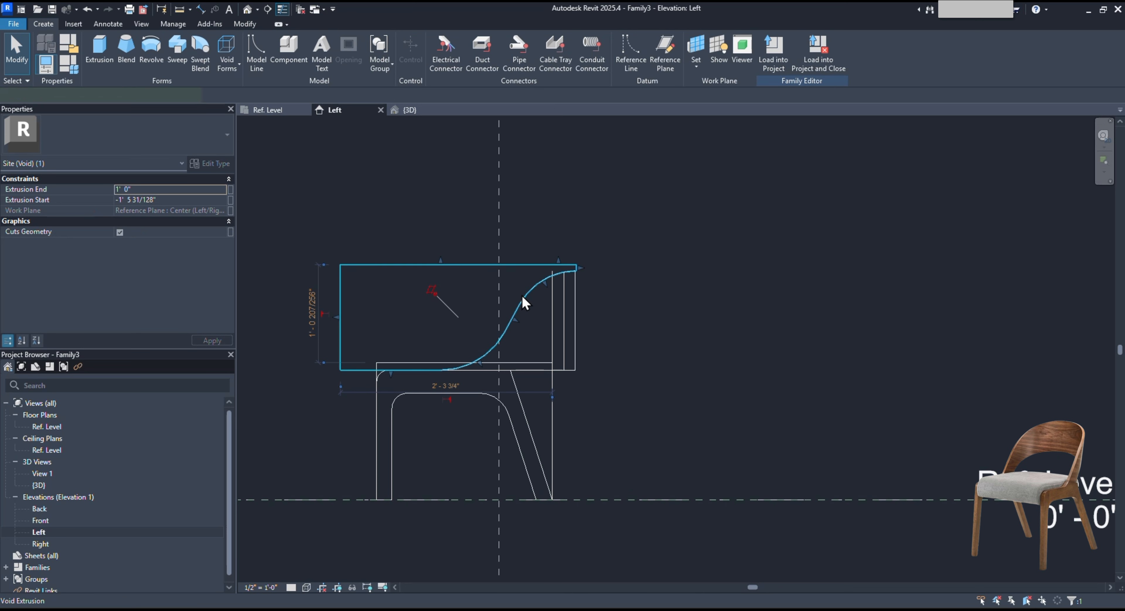
# Open the backrest's void extrusion sketch for editing with the Start-End-Radius Arc tool.
pyautogui.doubleClick(511, 264)
pyautogui.scroll(5, 557, 345)
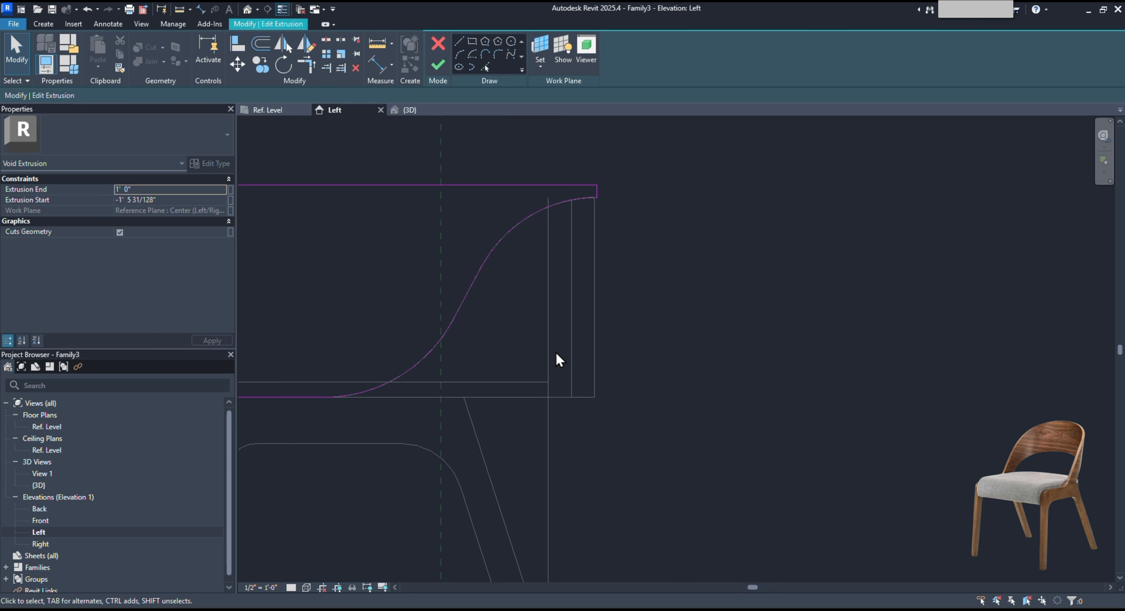
pyautogui.scroll(-1, 558, 359)
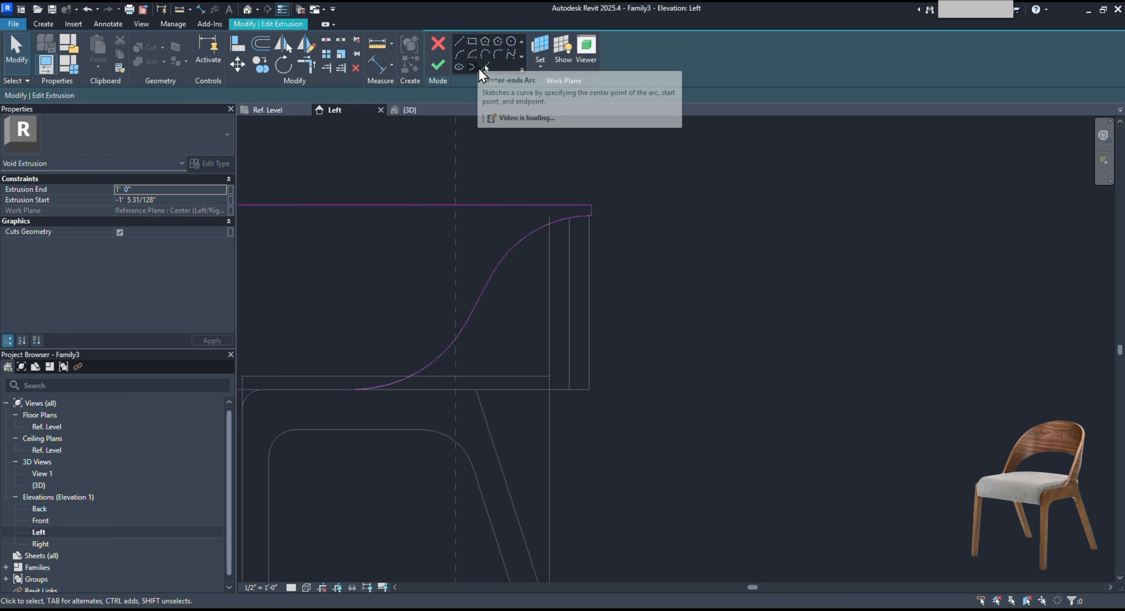
pyautogui.click(463, 54)
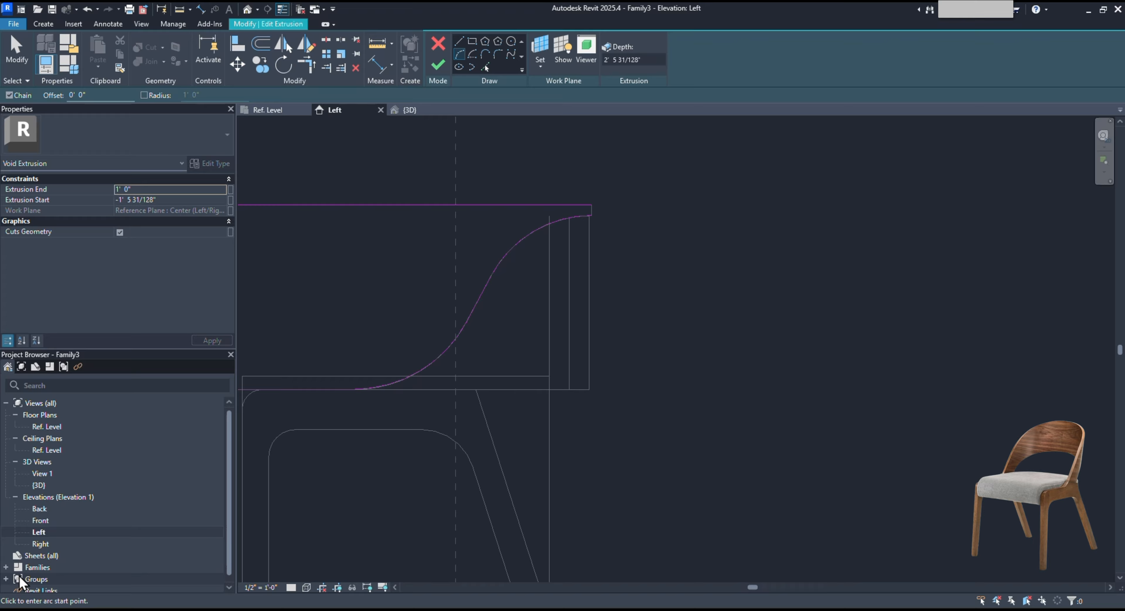
pyautogui.click(589, 269)
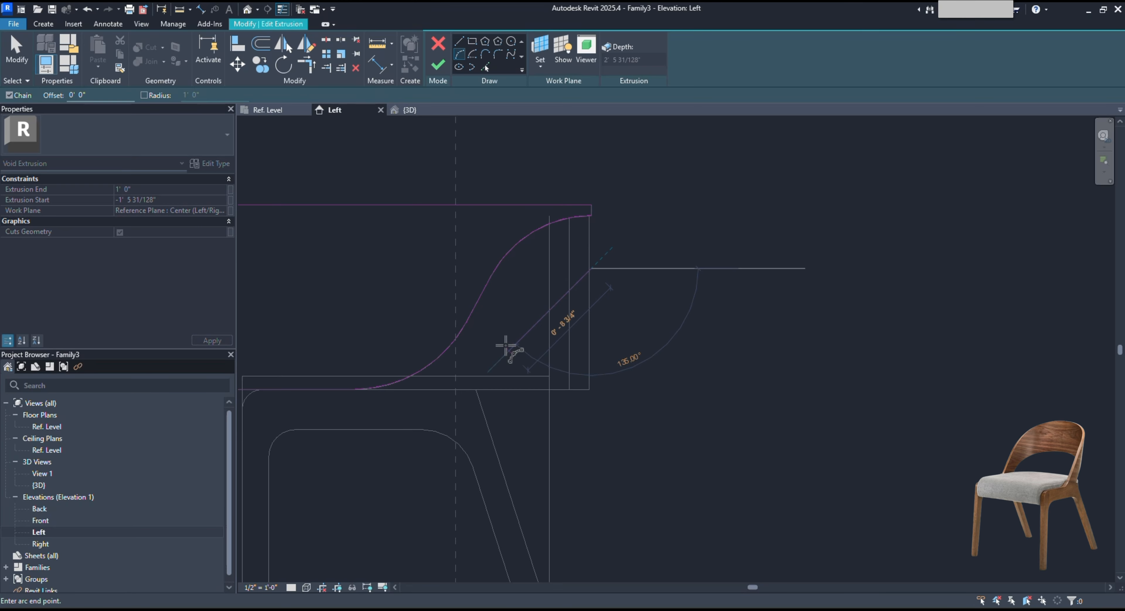
pyautogui.click(485, 387)
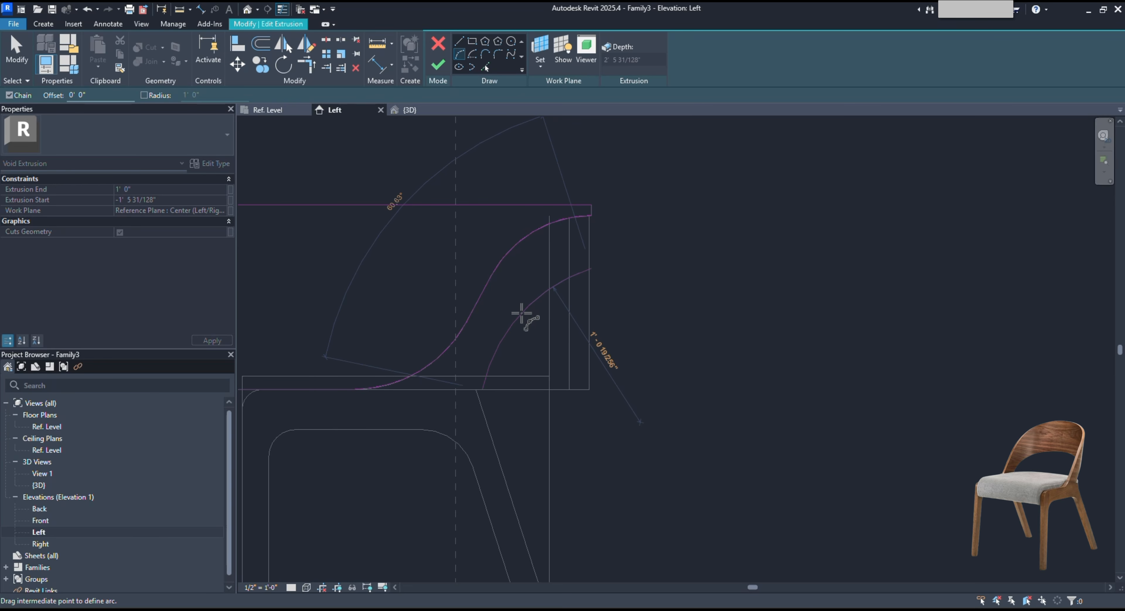
pyautogui.press('Escape')
# Draw a convex arc from about 6 1/4" up the backrest's rear edge to its bottom edge, about 7 7/8" farther forward.
pyautogui.click(591, 306)
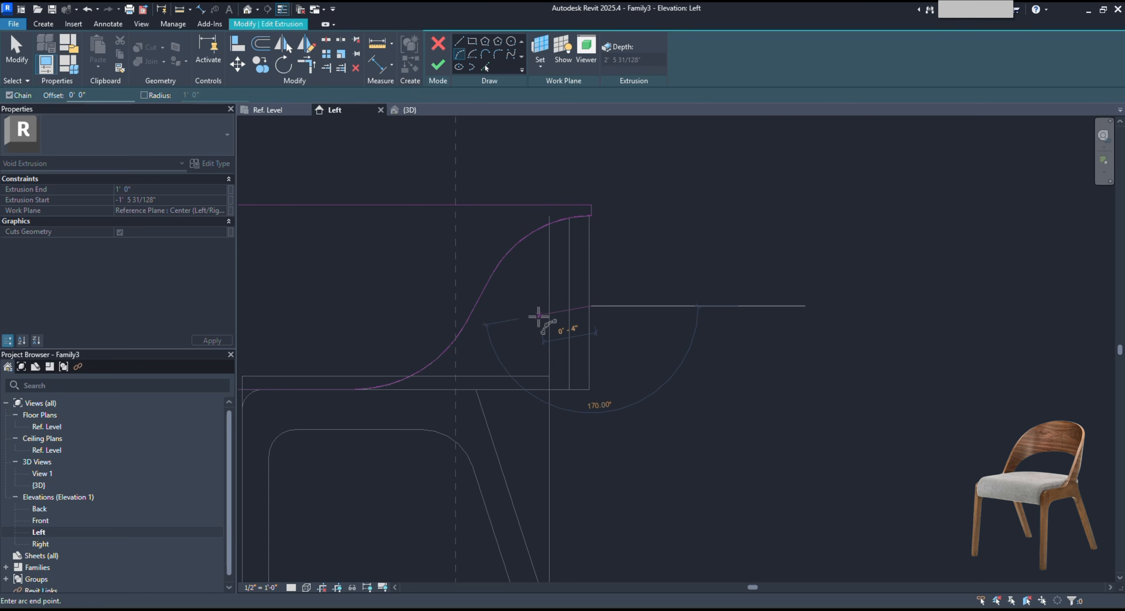
pyautogui.click(484, 388)
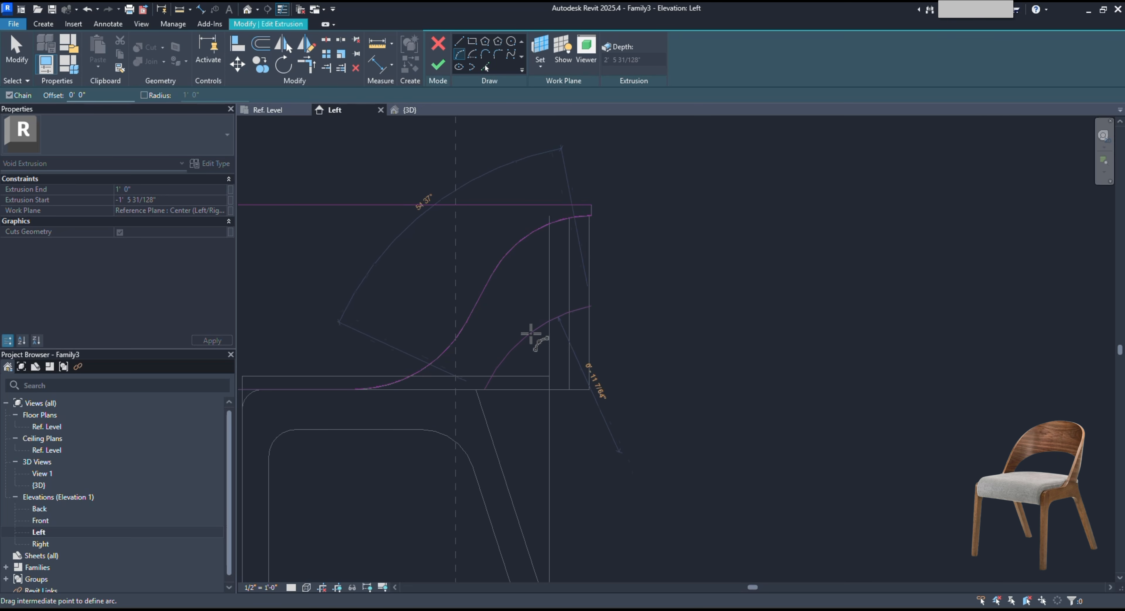
pyautogui.click(527, 328)
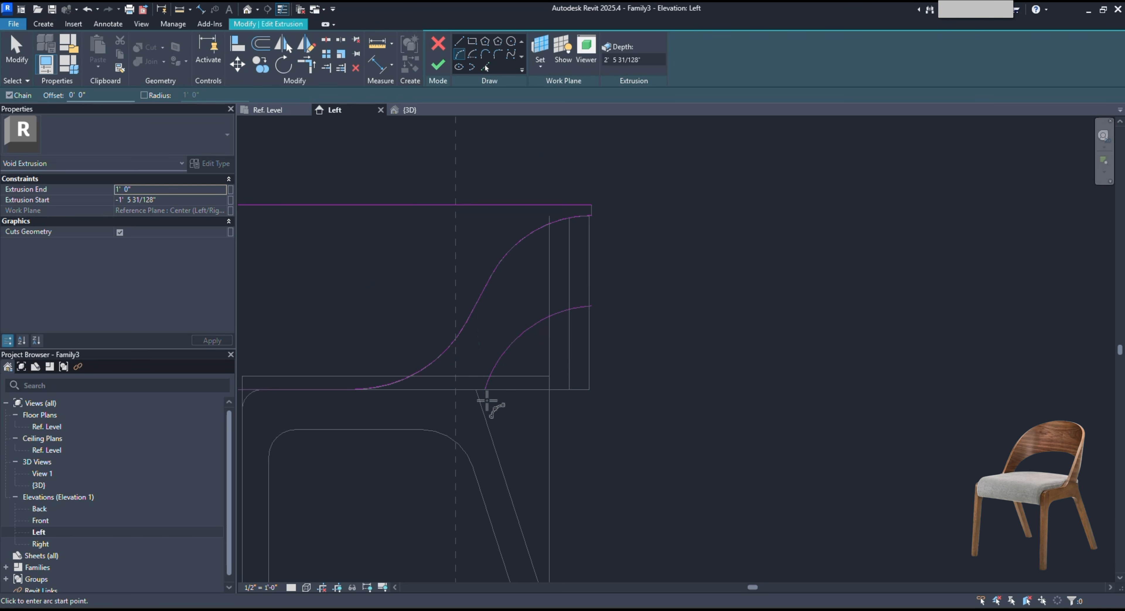
# Close the lower void profile with a horizontal line along the backrest's bottom edge and a vertical line up its rear edge.
pyautogui.click(461, 41)
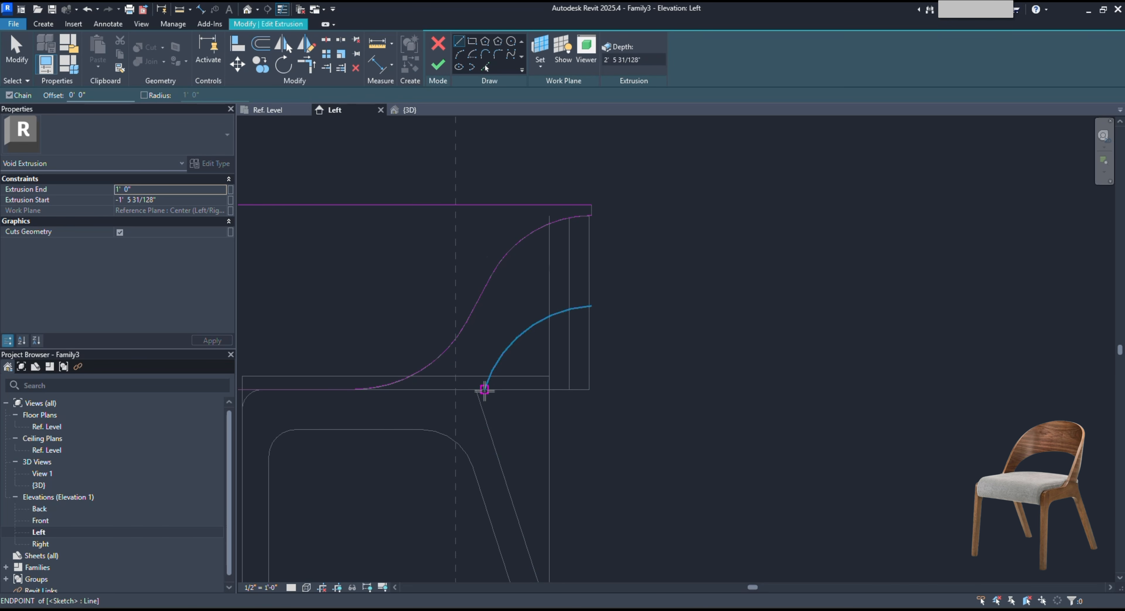
pyautogui.click(485, 389)
pyautogui.click(590, 389)
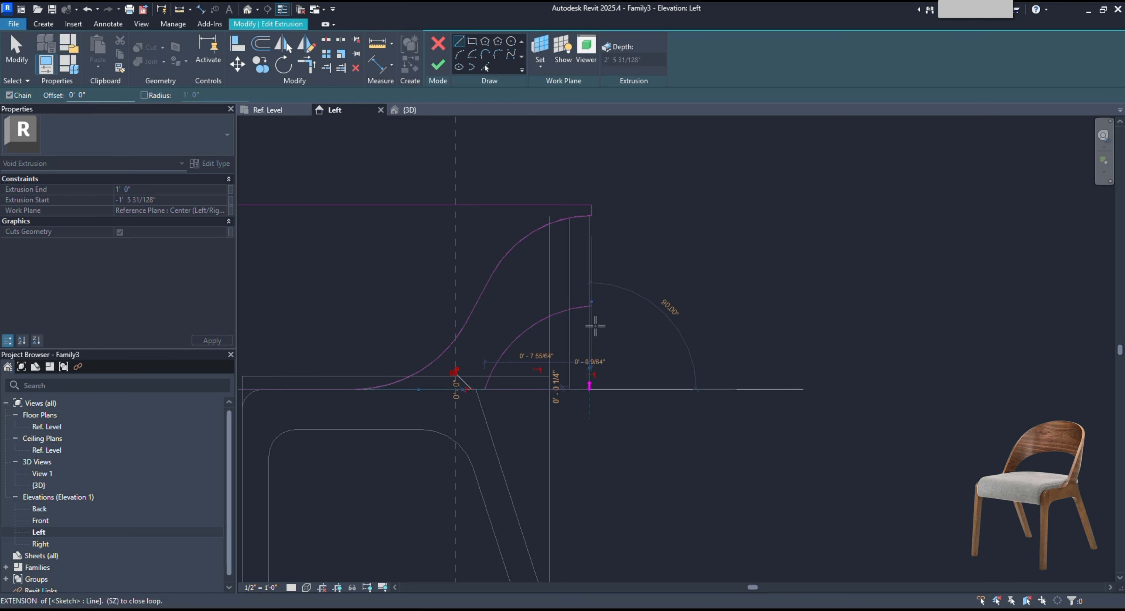
pyautogui.click(589, 306)
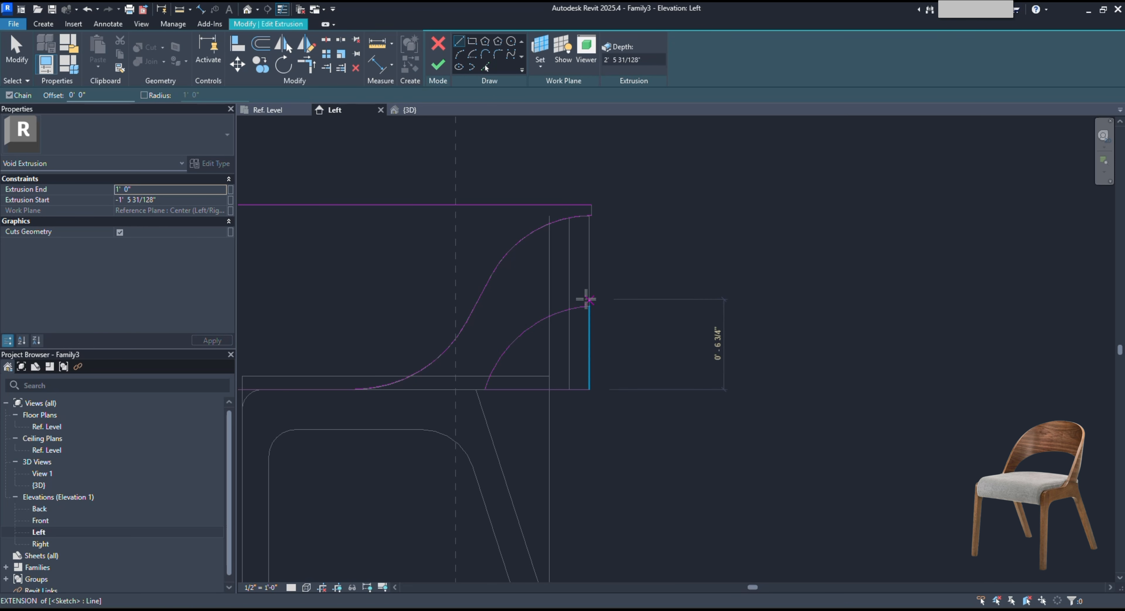
pyautogui.scroll(5, 615, 329)
pyautogui.scroll(-4, 580, 373)
pyautogui.press('Escape')
pyautogui.press('Escape')
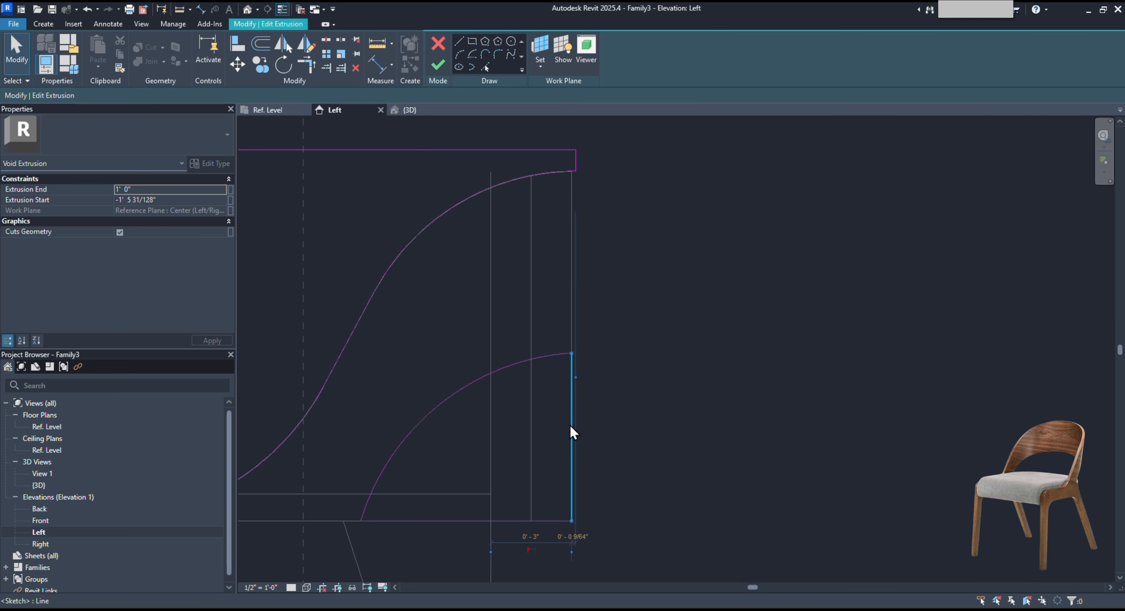
# Move the lower profile's vertical and horizontal lines slightly outside the backrest's rear and bottom edges, then finish the sketch and inspect it in 3D.
pyautogui.click(576, 424)
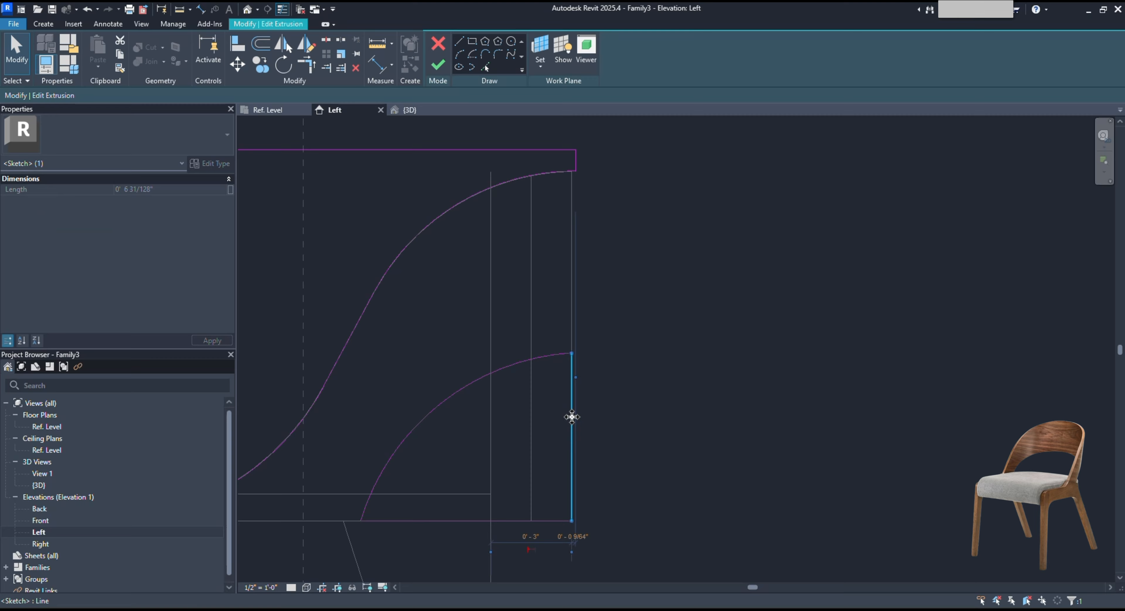
pyautogui.click(504, 520)
pyautogui.moveTo(502, 520); pyautogui.dragTo(502, 537)
pyautogui.press('Escape')
pyautogui.scroll(-3, 489, 401)
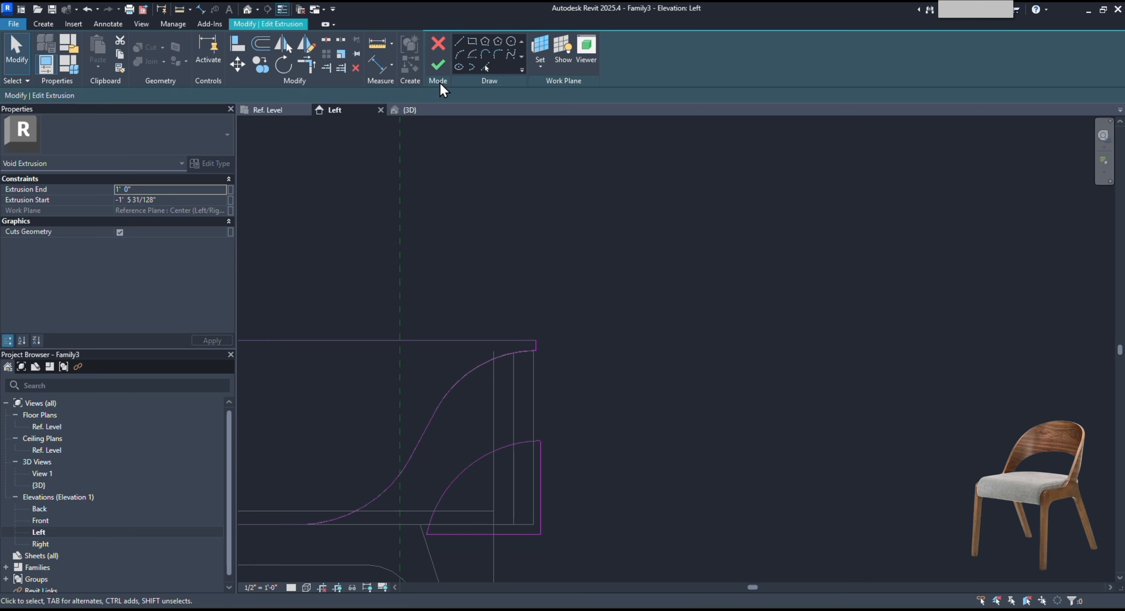
pyautogui.click(439, 67)
pyautogui.click(407, 109)
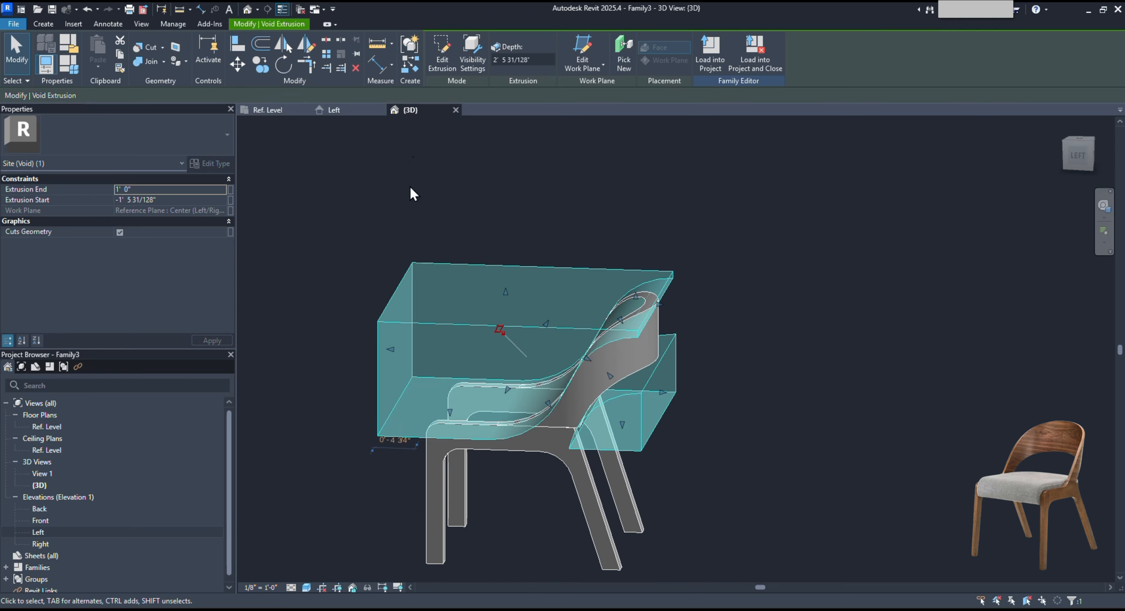
pyautogui.click(687, 383)
pyautogui.keyDown('shift'); pyautogui.moveTo(686, 383); pyautogui.dragTo(545, 393, button='middle'); pyautogui.keyUp('shift')
# Start a solid extrusion in the Left elevation and sketch a seat cushion rectangle about 4 1/4" high across the chair's seat level.
pyautogui.click(335, 110)
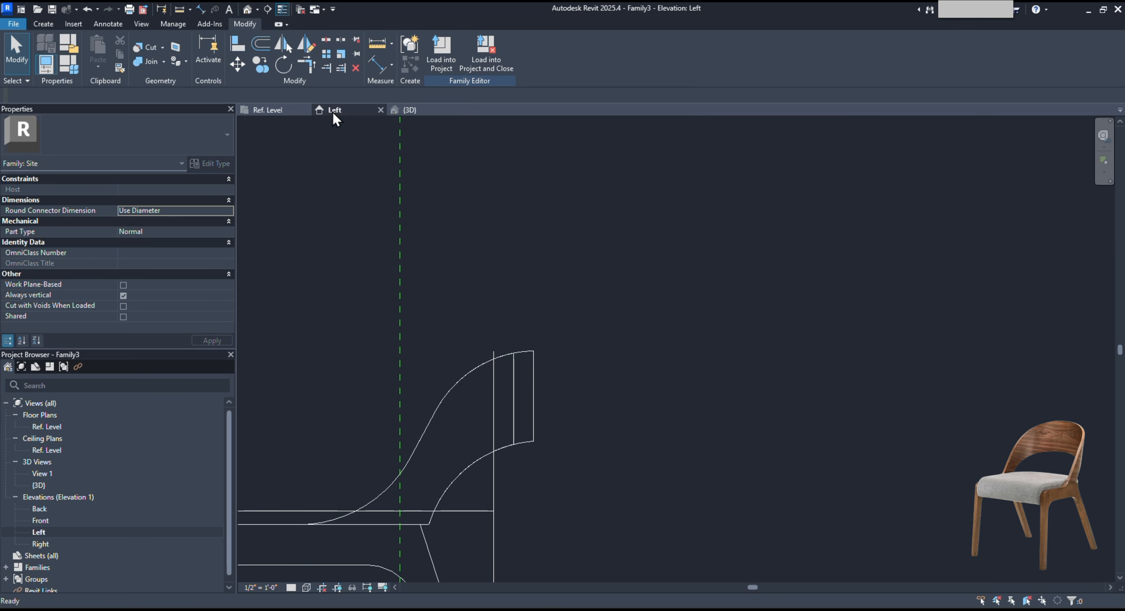
pyautogui.scroll(4, 586, 410)
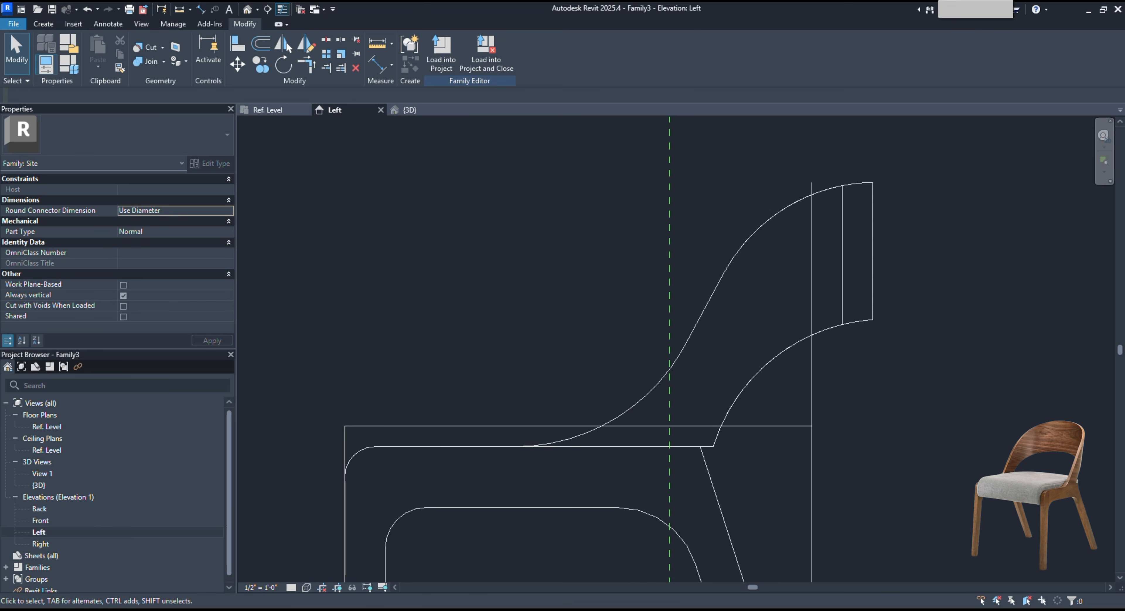
pyautogui.click(43, 24)
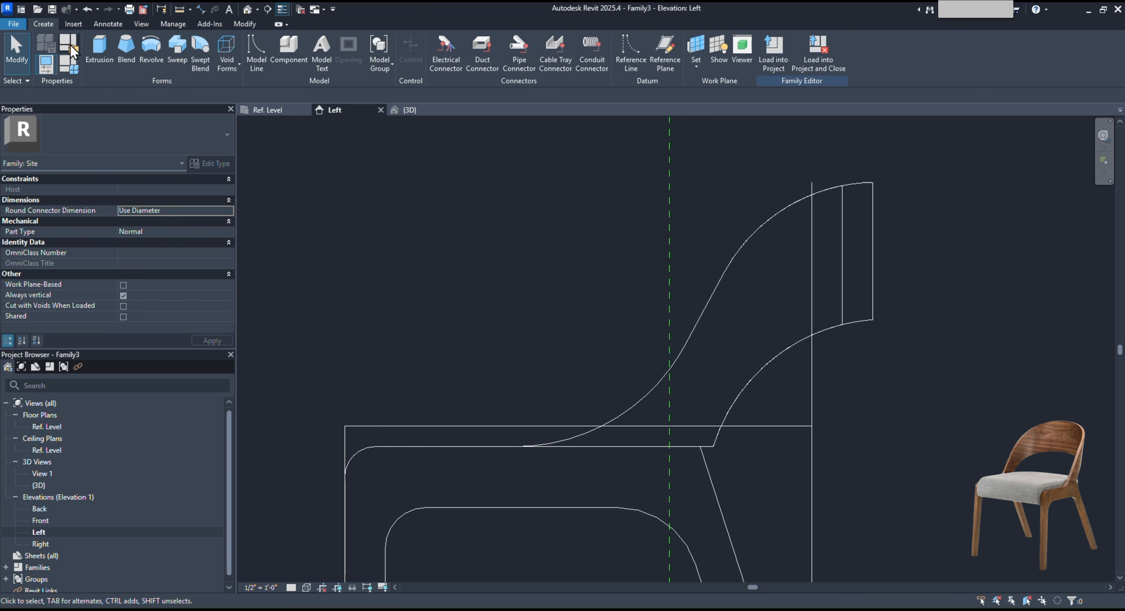
pyautogui.click(95, 45)
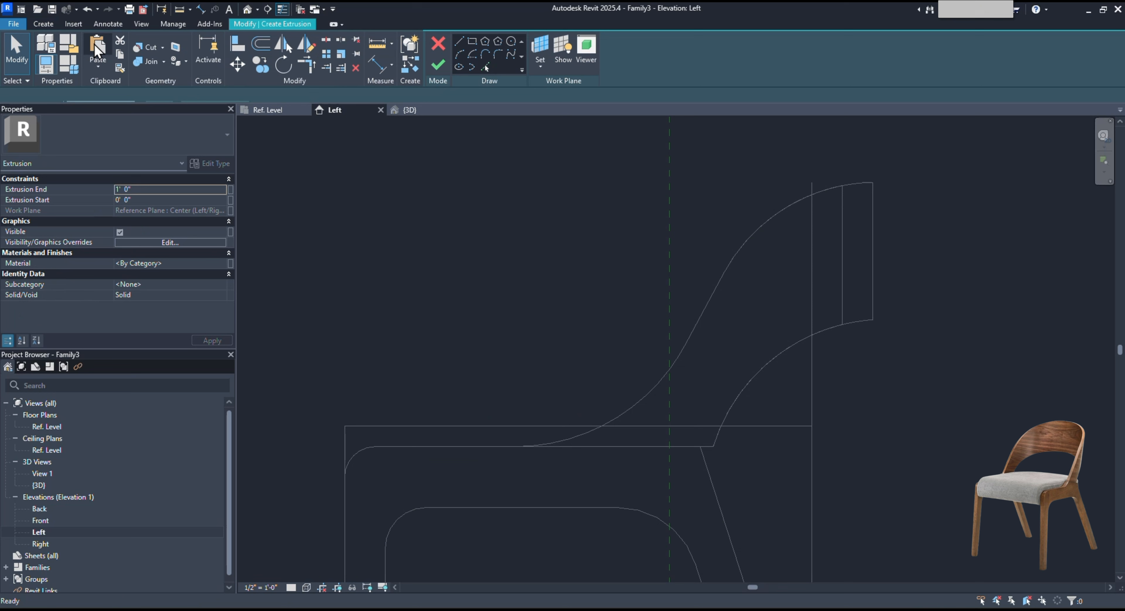
pyautogui.click(472, 41)
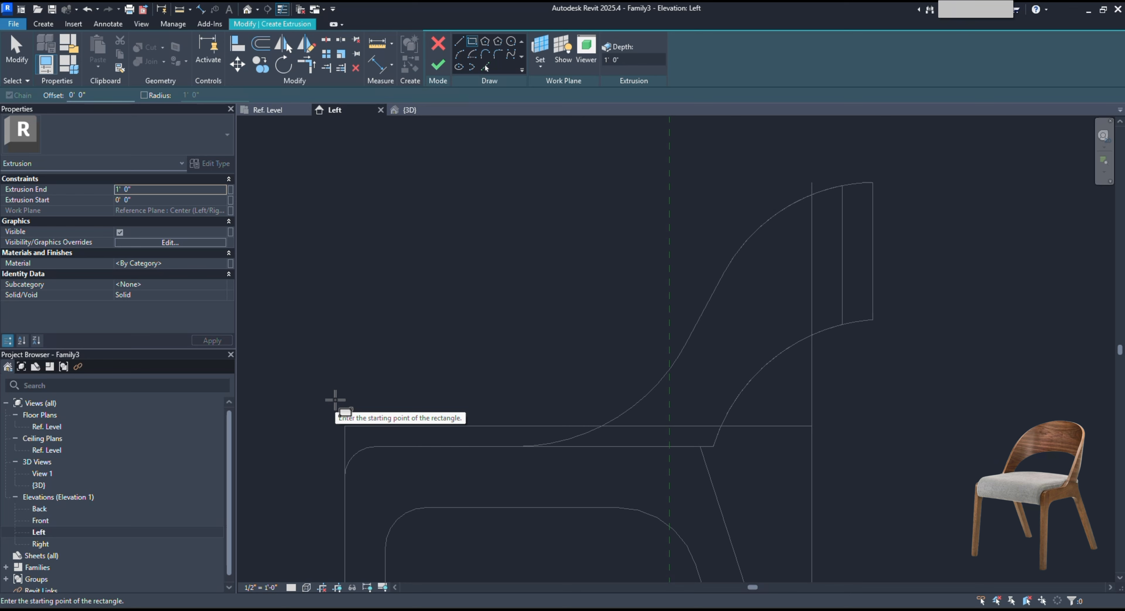
pyautogui.click(335, 399)
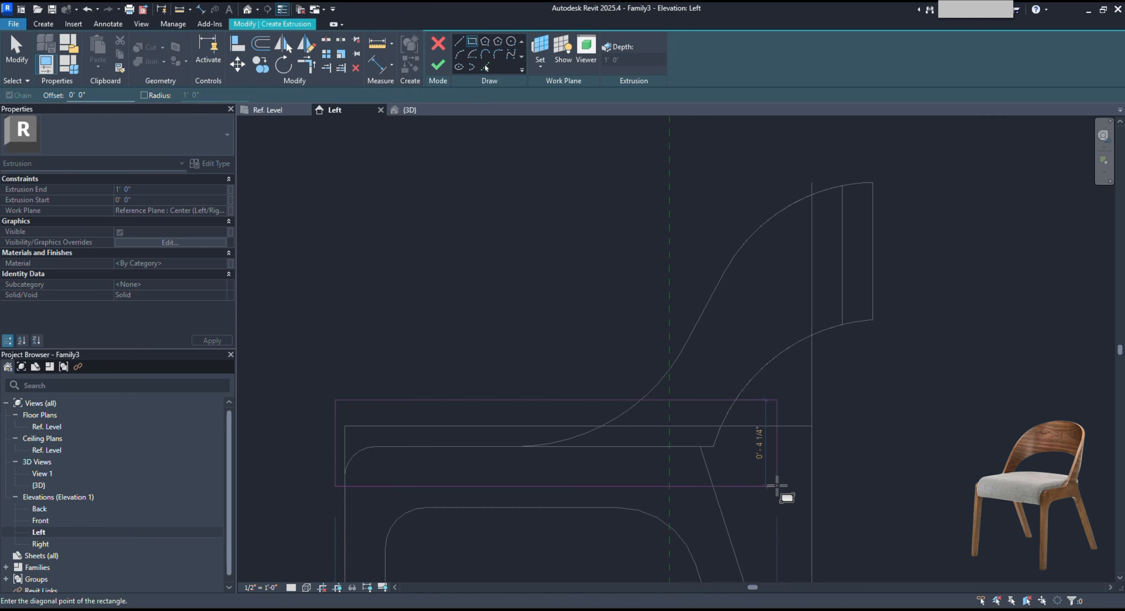
pyautogui.click(777, 485)
pyautogui.press('Escape')
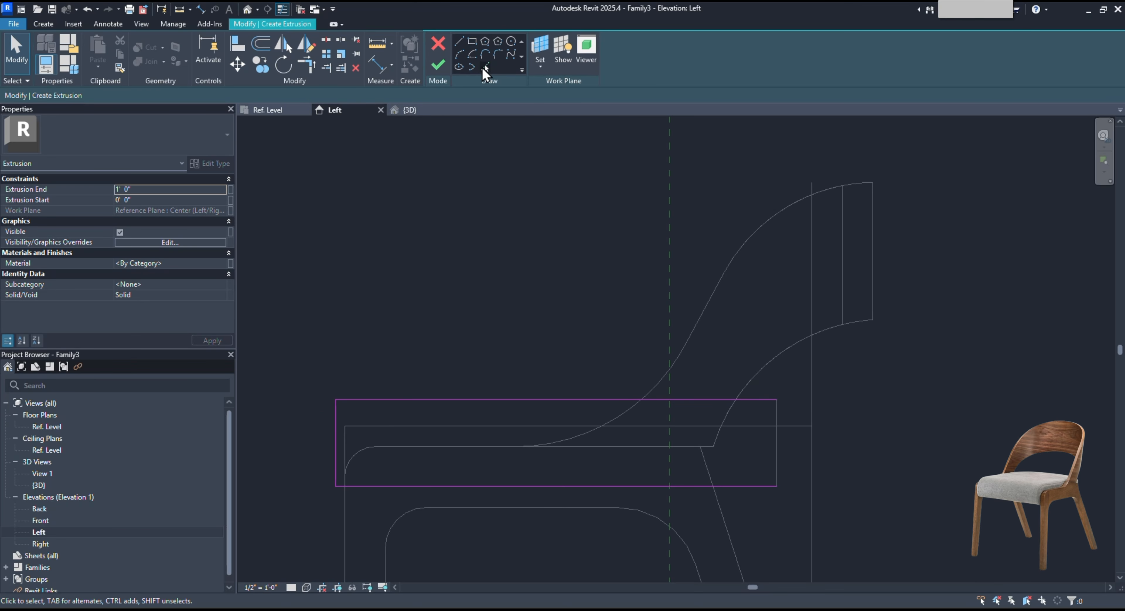
# Fillet the cushion rectangle's upper front corner with a radius of about 1 1/2".
pyautogui.click(498, 54)
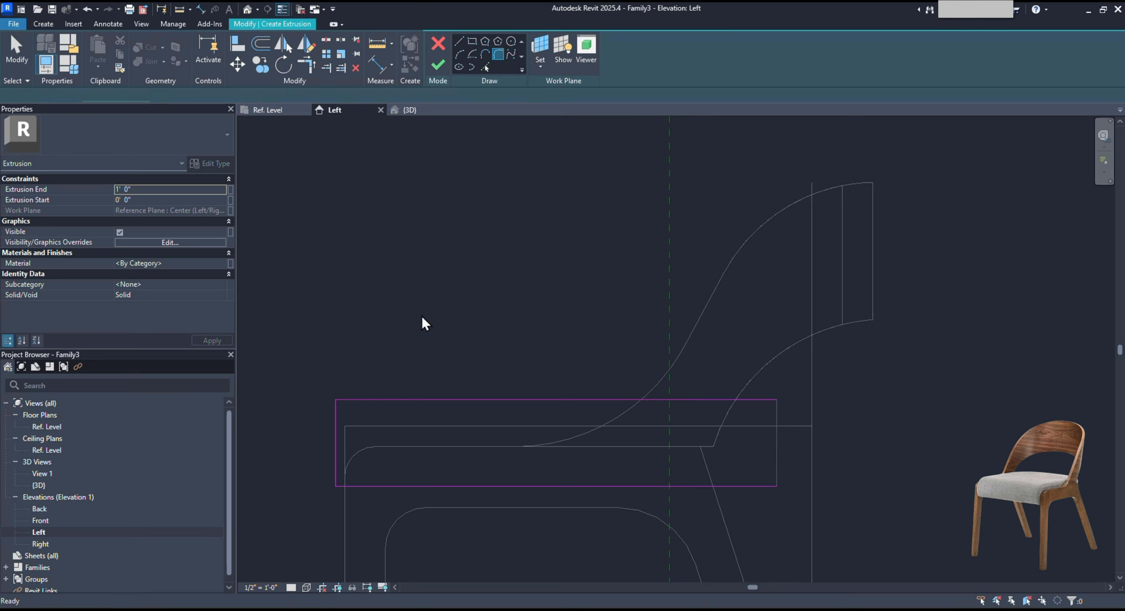
pyautogui.click(336, 427)
pyautogui.click(357, 399)
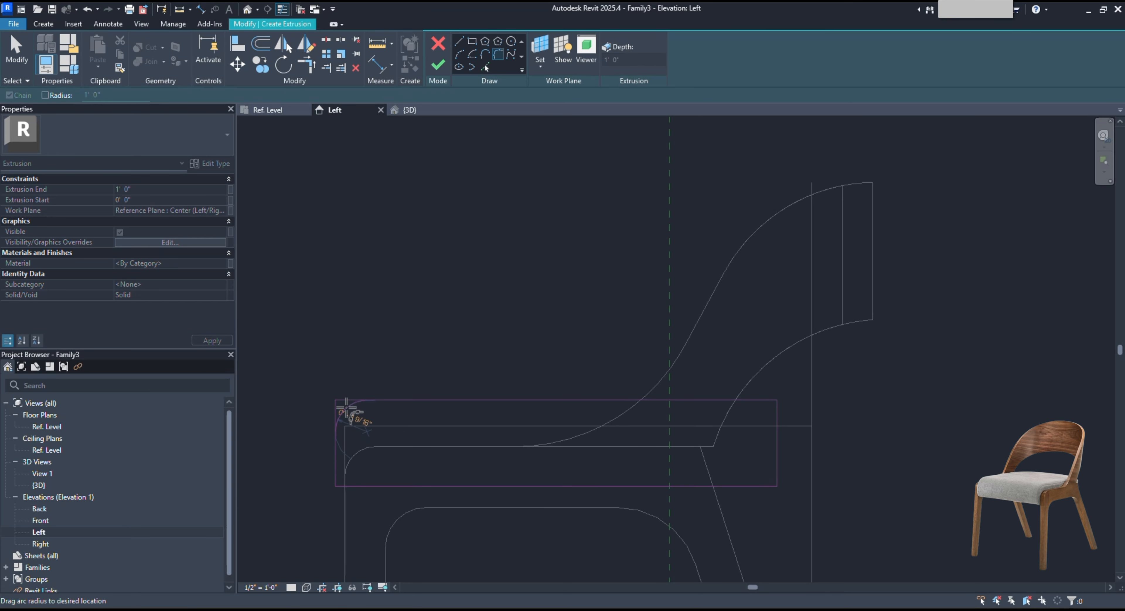
pyautogui.click(350, 413)
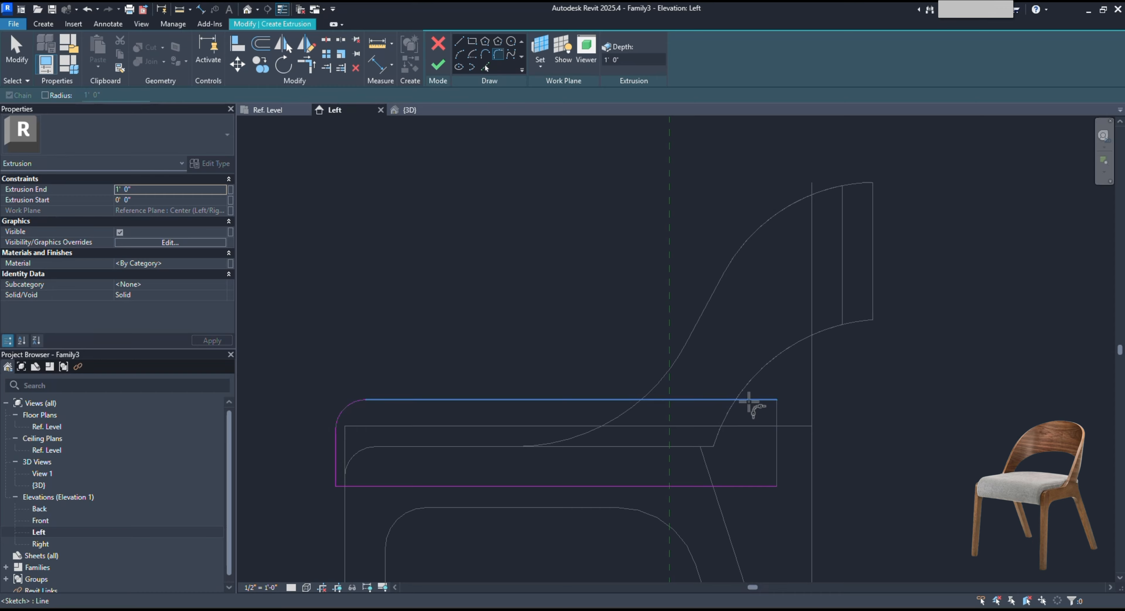
pyautogui.press('Escape')
pyautogui.press('Escape')
# Mirror a copy of the fillet arc to the lower front corner about a horizontal axis drawn at the rectangle's mid-height.
pyautogui.moveTo(314, 370); pyautogui.dragTo(378, 446)
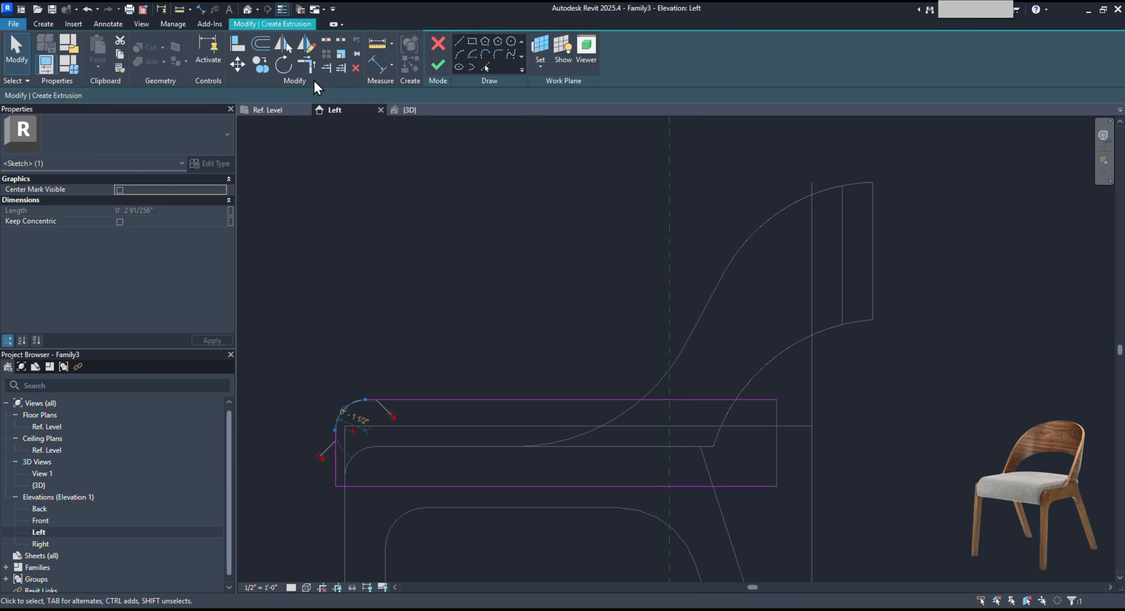
pyautogui.click(285, 46)
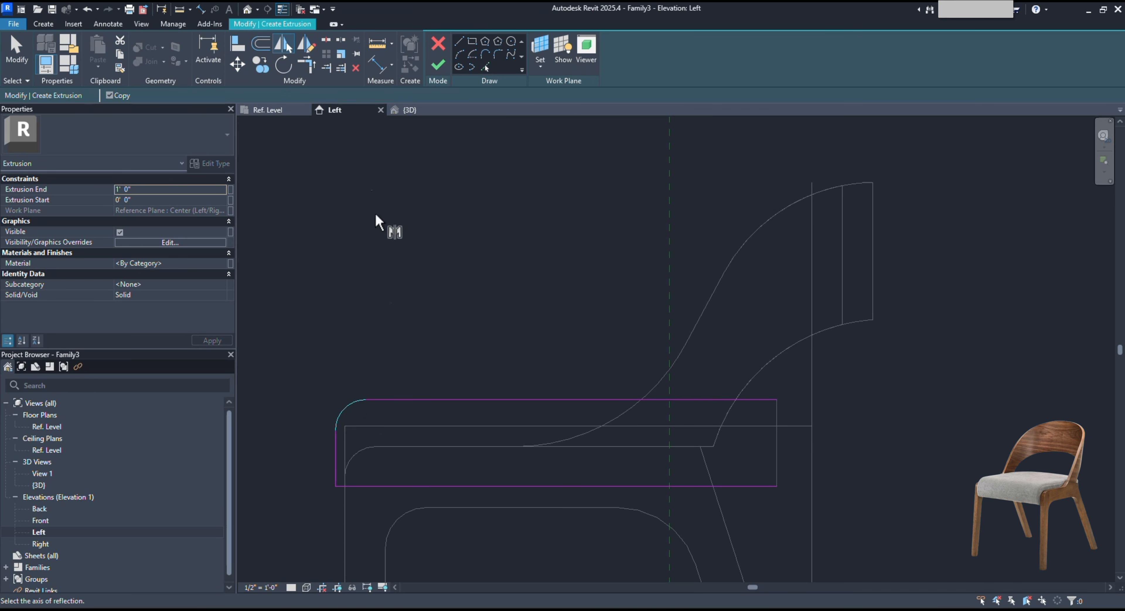
pyautogui.click(307, 43)
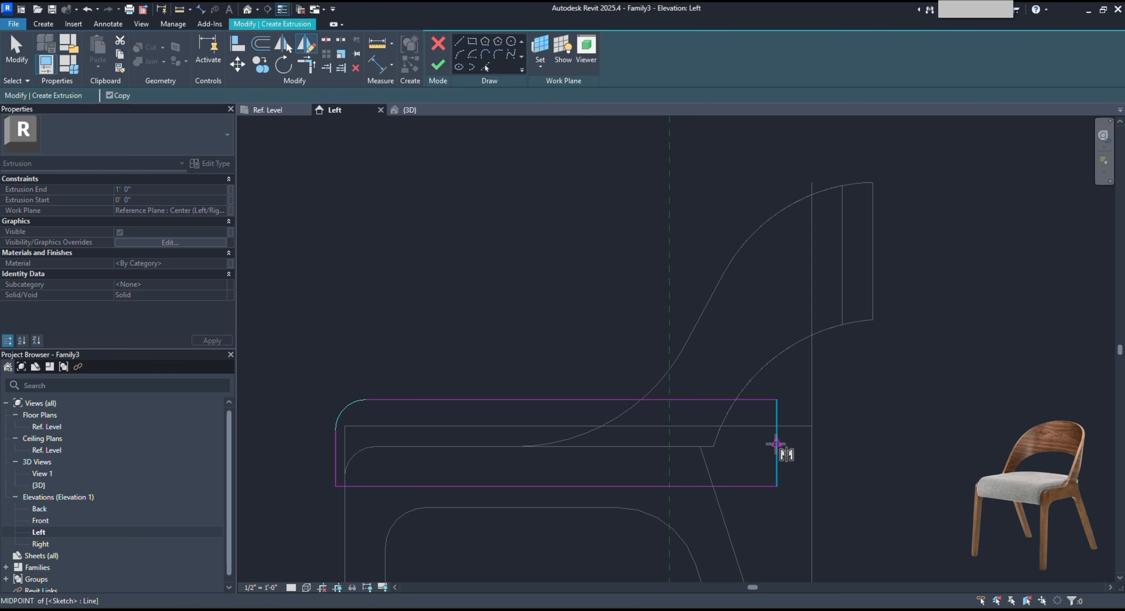
pyautogui.click(574, 443)
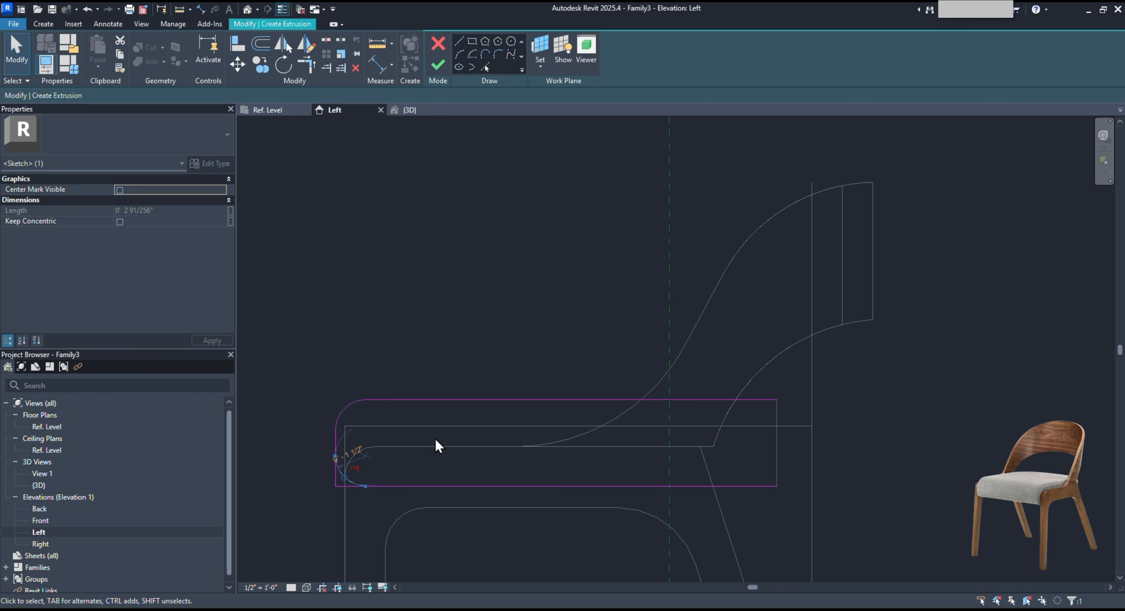
pyautogui.moveTo(325, 370); pyautogui.dragTo(382, 438)
# Trim the front vertical and lower horizontal lines to the mirrored arc at the cushion's lower front corner.
pyautogui.click(305, 65)
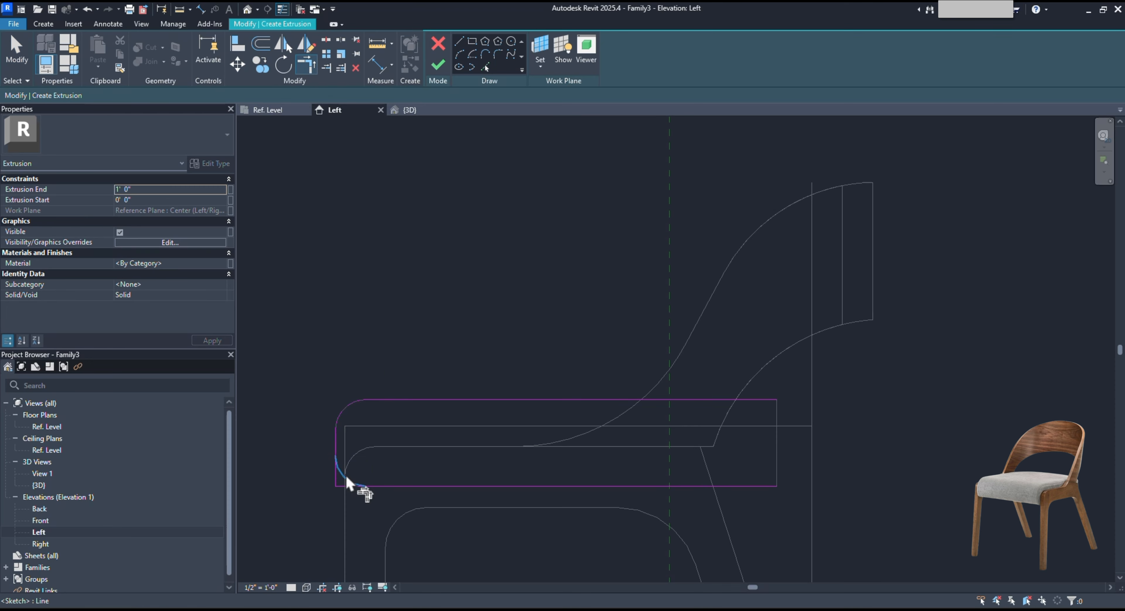
pyautogui.click(336, 445)
pyautogui.click(363, 482)
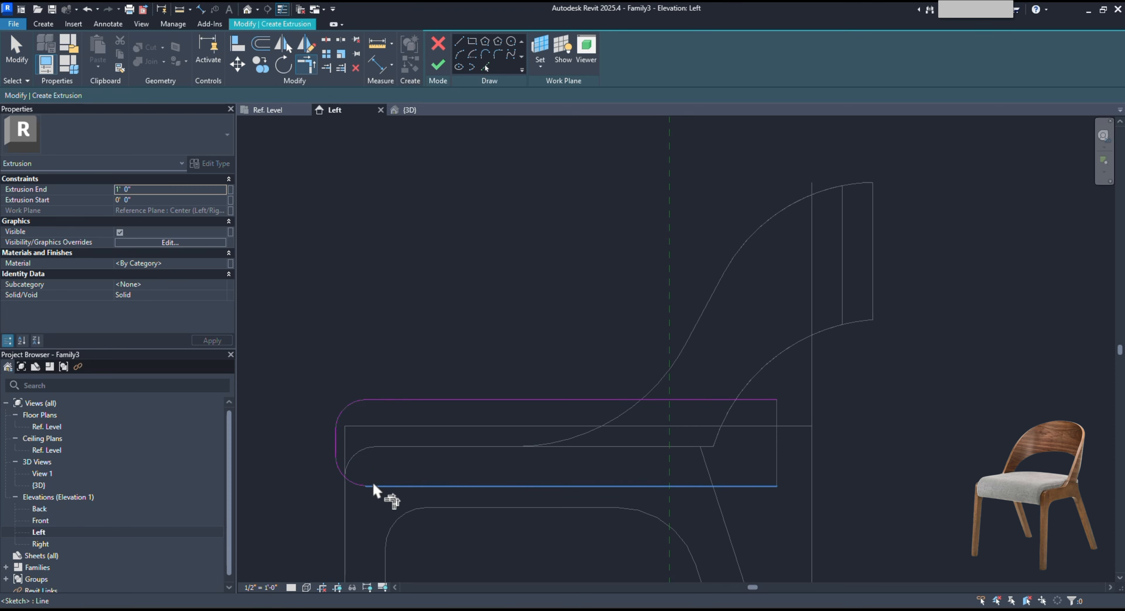
pyautogui.press('Escape')
# Mirror a copy of the rounded front end to the cushion's rear about a vertical axis drawn through the middle of its upper line.
pyautogui.moveTo(306, 364); pyautogui.dragTo(376, 501)
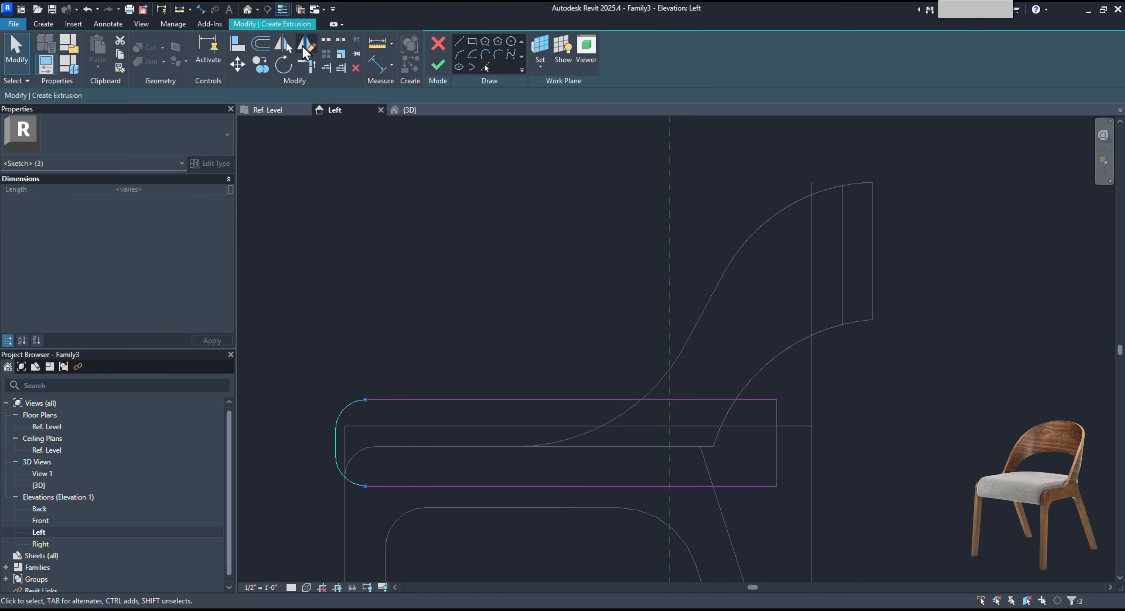
pyautogui.click(305, 46)
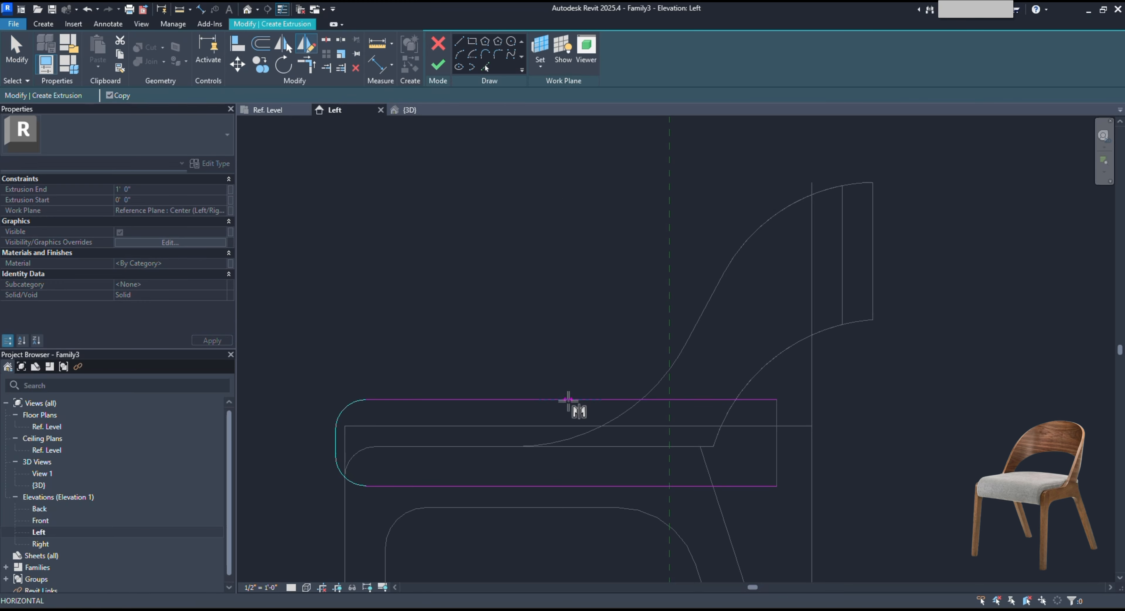
pyautogui.click(568, 399)
pyautogui.click(572, 466)
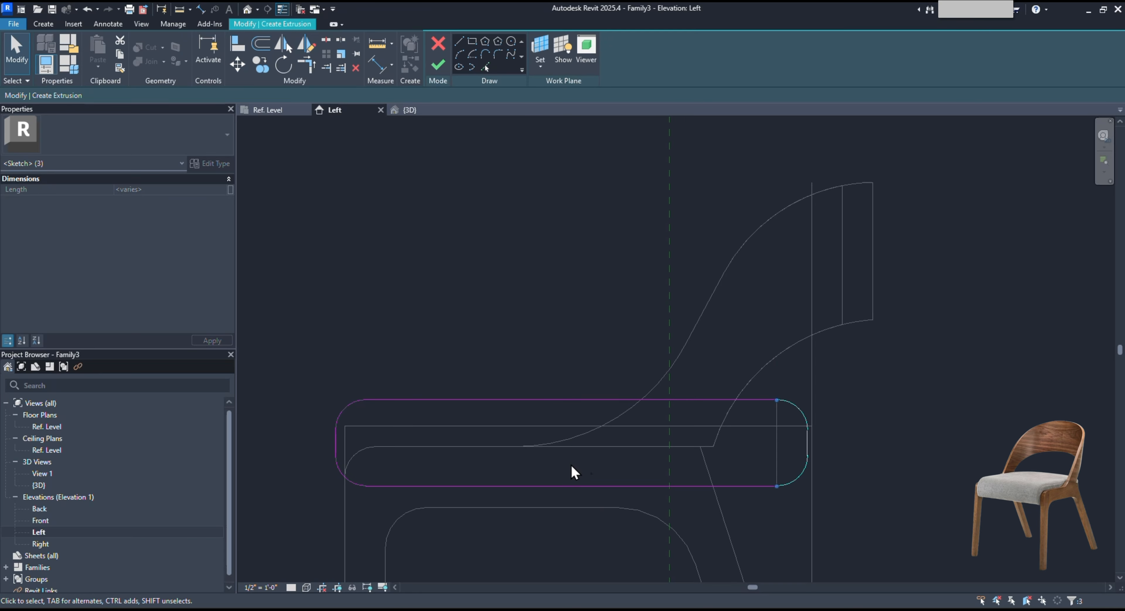
pyautogui.scroll(-3, 808, 440)
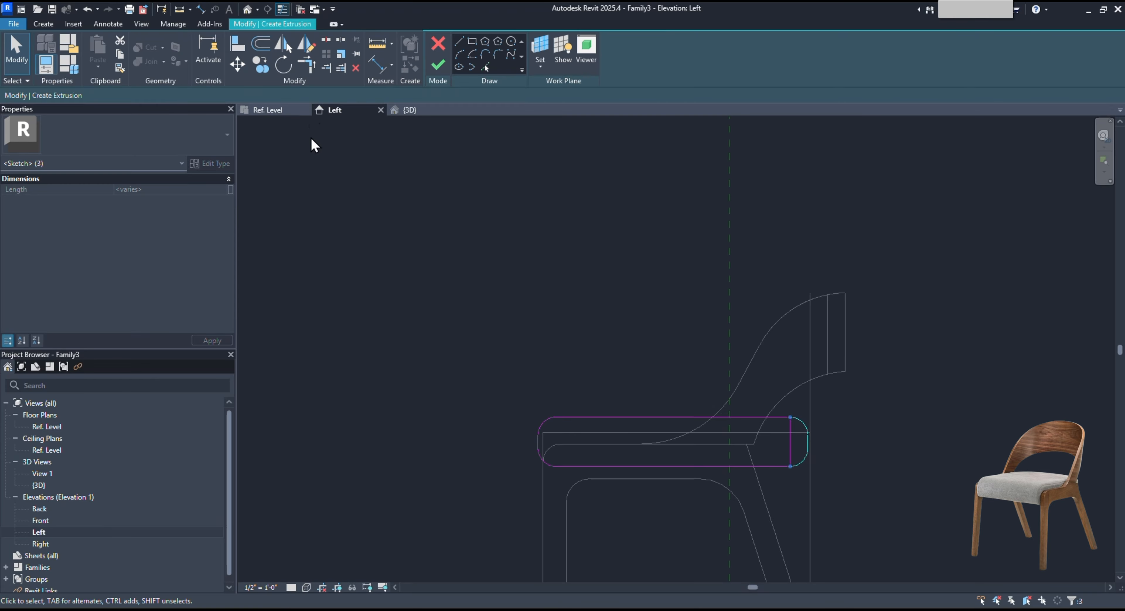
# Delete the leftover vertical line at the cushion profile's rear end and finish the seat extrusion.
pyautogui.click(305, 63)
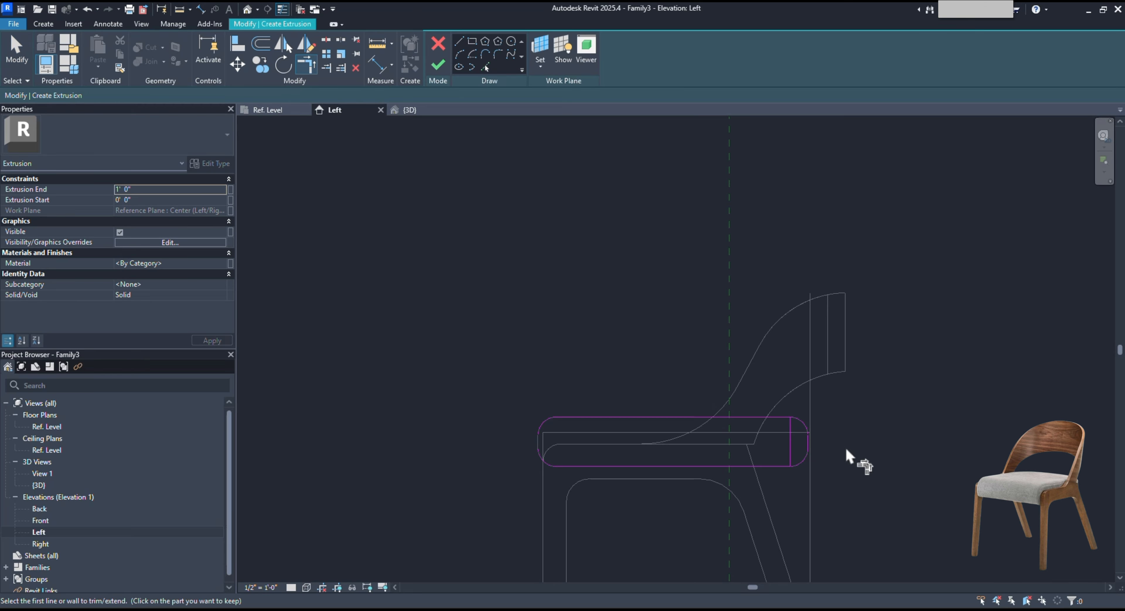
pyautogui.press('Escape')
pyautogui.click(791, 437)
pyautogui.press('Delete')
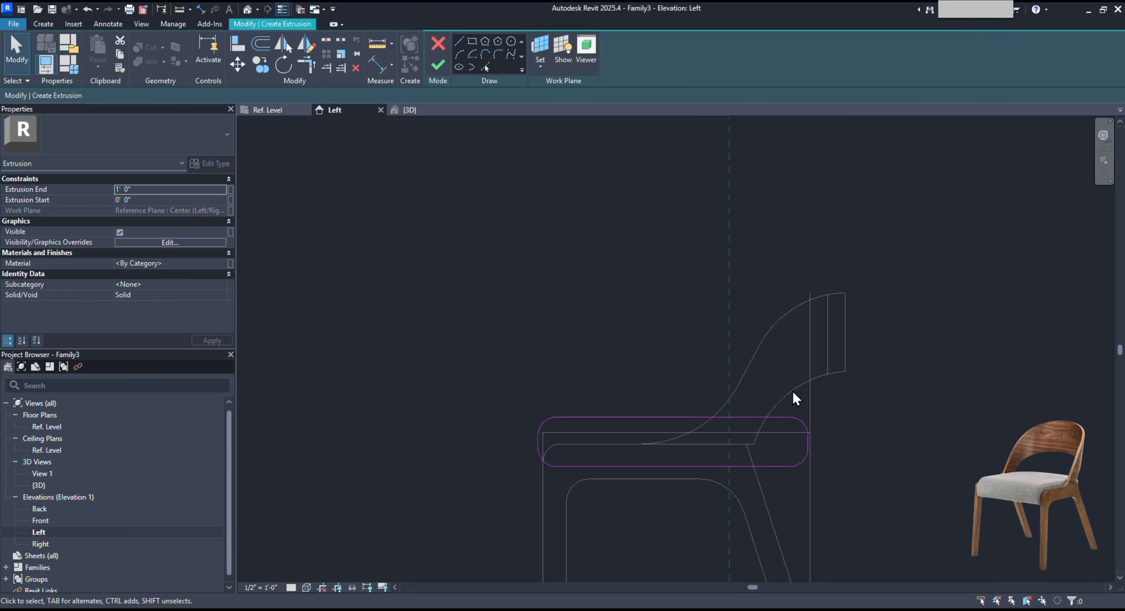
pyautogui.click(438, 65)
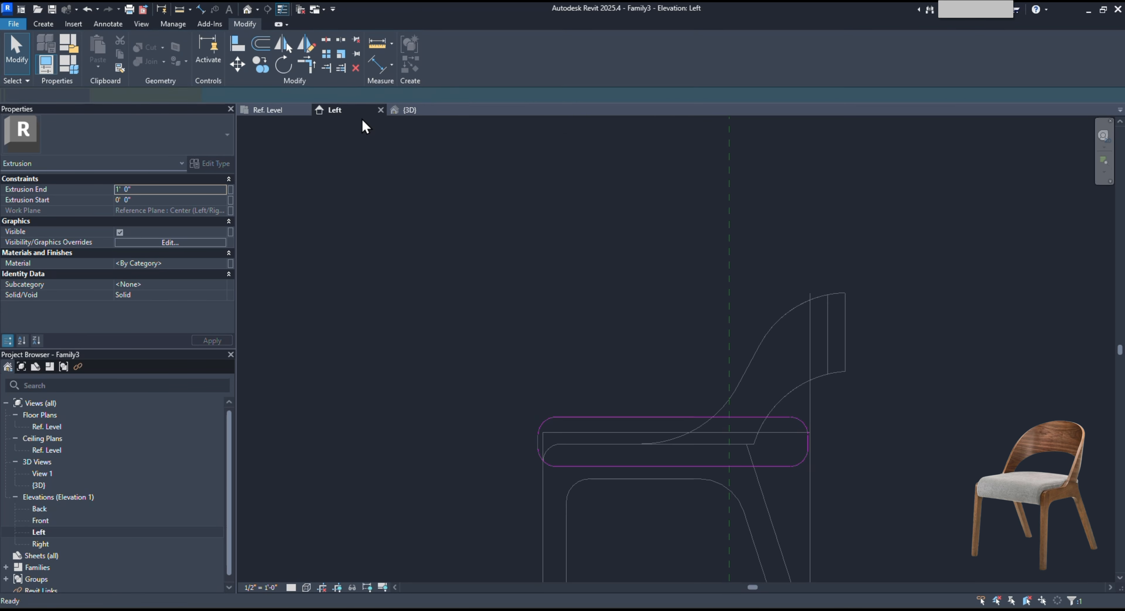
pyautogui.click(406, 109)
pyautogui.click(454, 293)
# Stretch the cushion in the Ref. Level plan so both sides meet the inner faces of the leg frames.
pyautogui.click(267, 110)
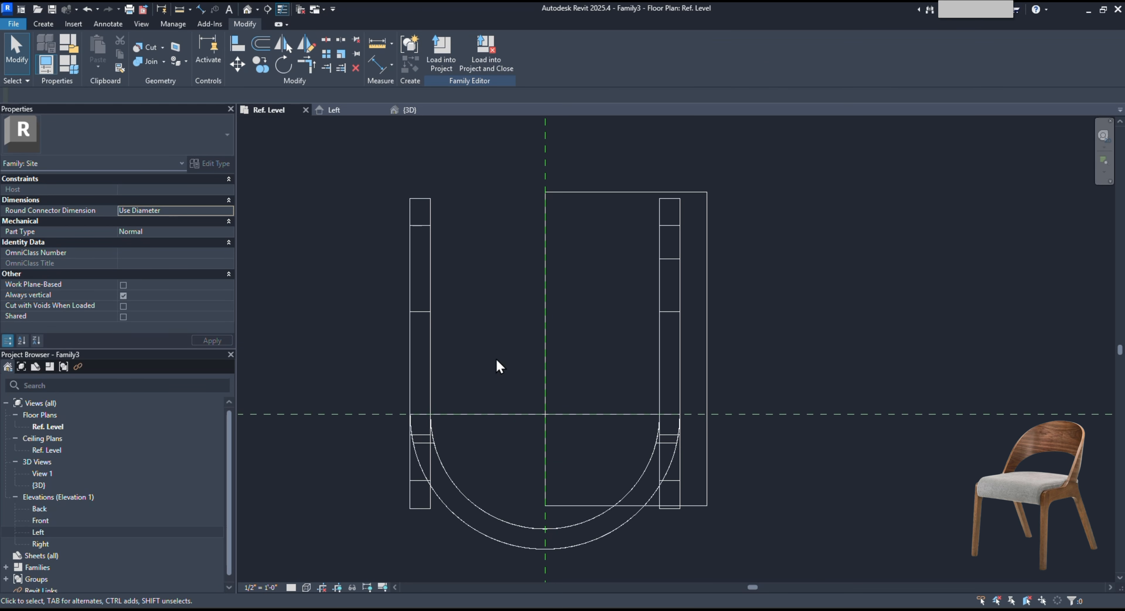
pyautogui.click(568, 193)
pyautogui.moveTo(534, 347); pyautogui.dragTo(431, 347)
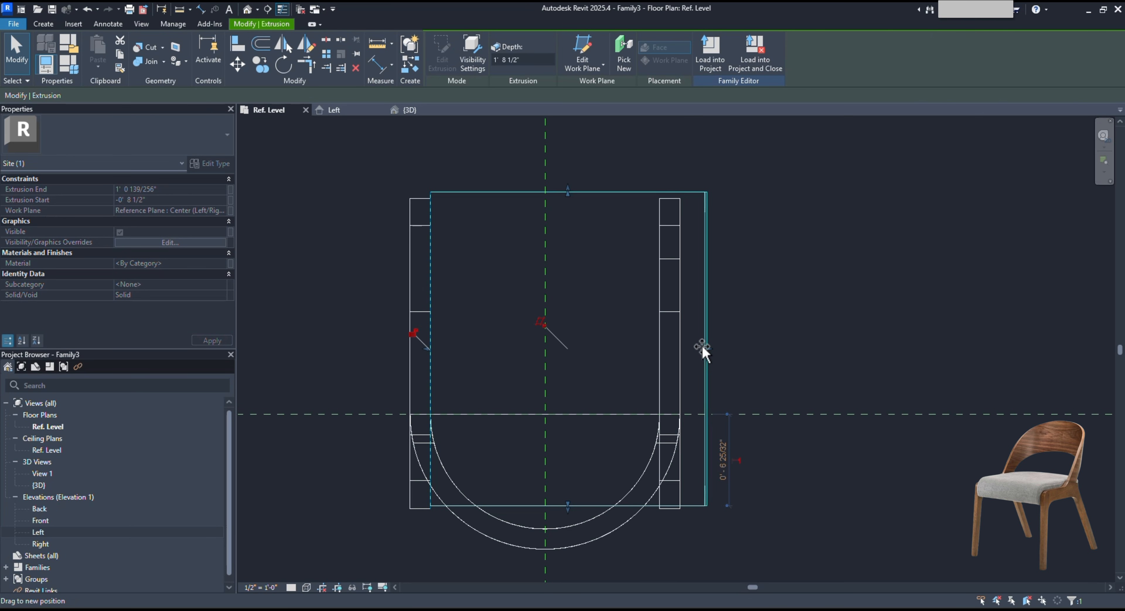
pyautogui.moveTo(702, 349); pyautogui.dragTo(659, 345)
pyautogui.press('Escape')
# Examine the cushion's fit between the legs and backrest in 3D and return to the Ref. Level plan.
pyautogui.click(389, 112)
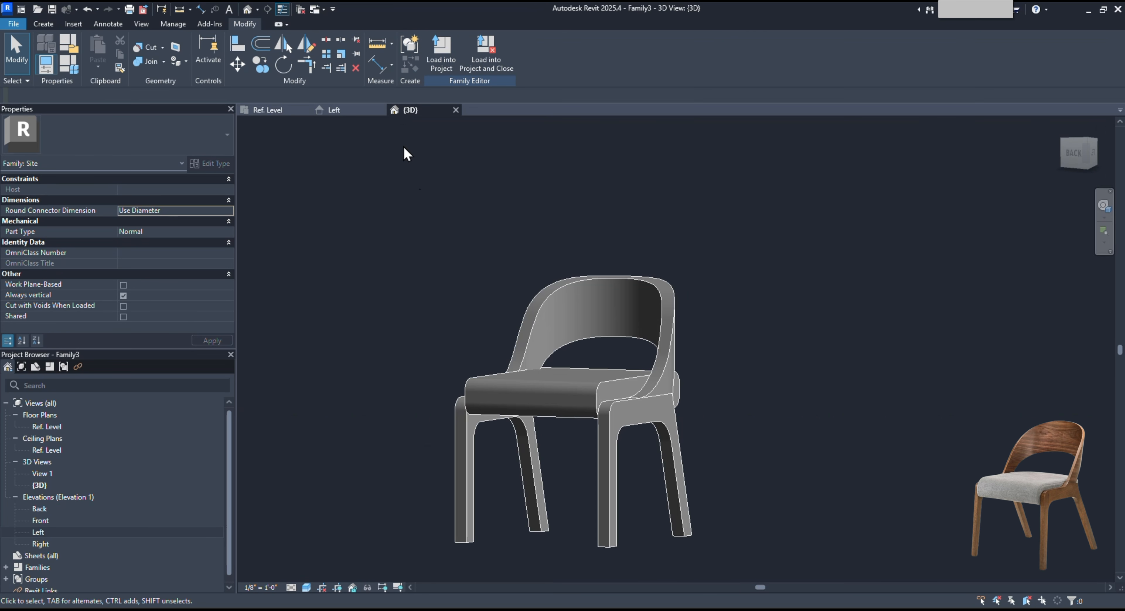
pyautogui.keyDown('shift'); pyautogui.moveTo(552, 372); pyautogui.dragTo(655, 563, button='middle'); pyautogui.keyUp('shift')
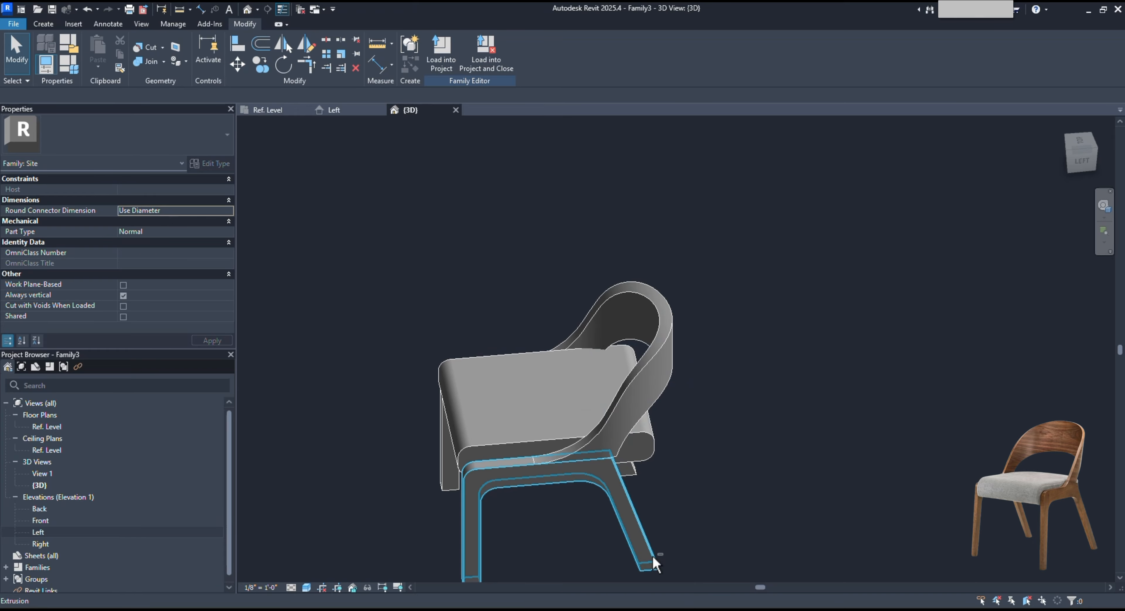
pyautogui.click(652, 443)
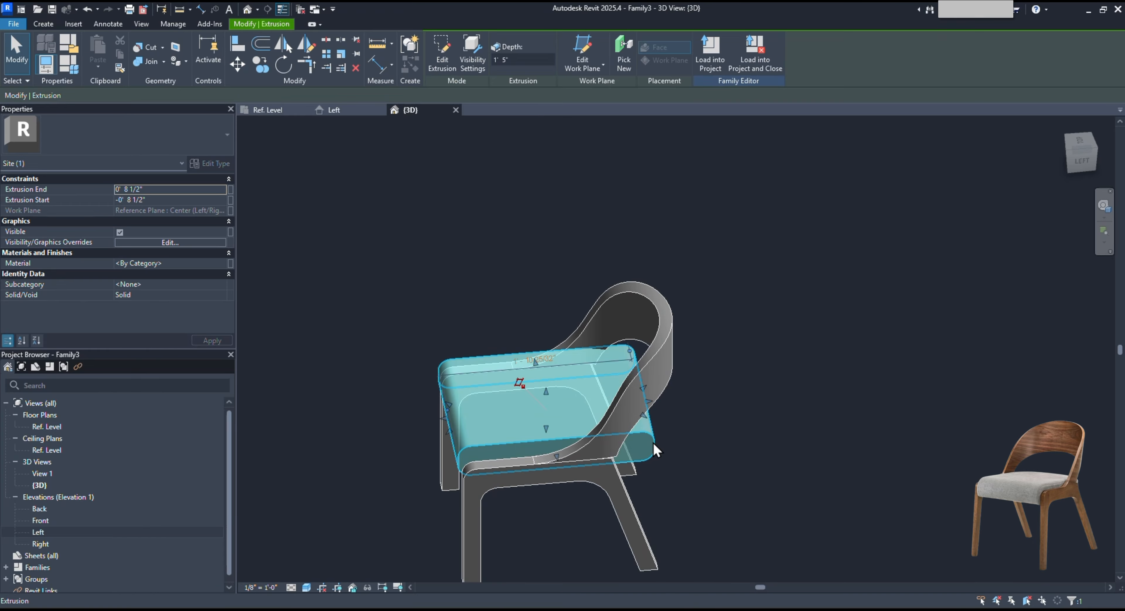
pyautogui.keyDown('shift'); pyautogui.moveTo(653, 442); pyautogui.dragTo(809, 467, button='middle'); pyautogui.keyUp('shift')
pyautogui.click(781, 429)
pyautogui.keyDown('shift'); pyautogui.moveTo(781, 429); pyautogui.dragTo(363, 310, button='middle'); pyautogui.keyUp('shift')
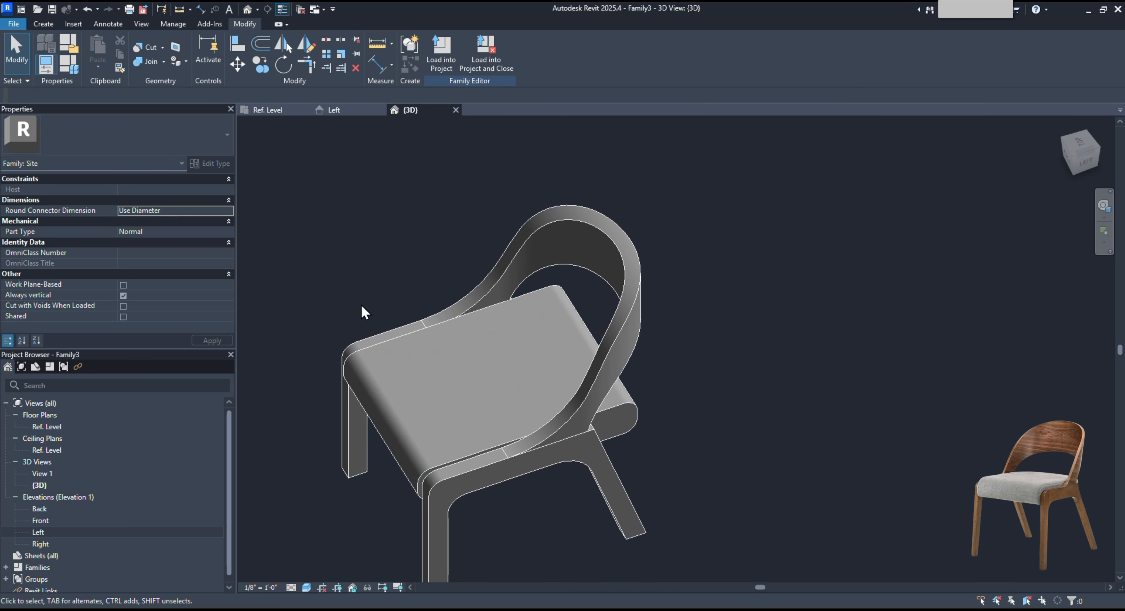
pyautogui.click(263, 111)
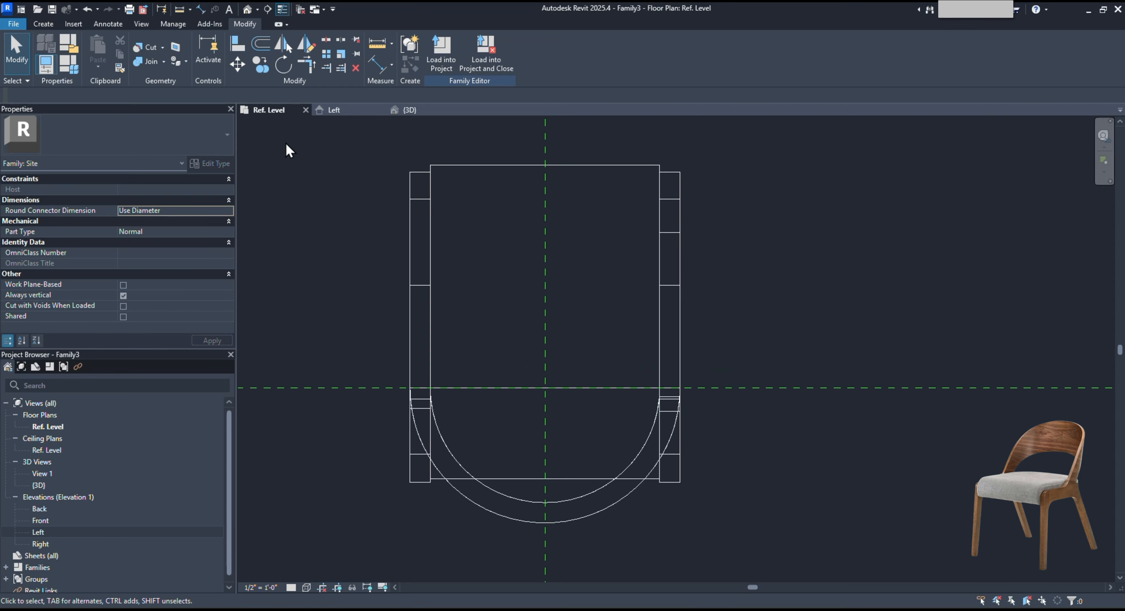
pyautogui.click(43, 24)
pyautogui.click(97, 57)
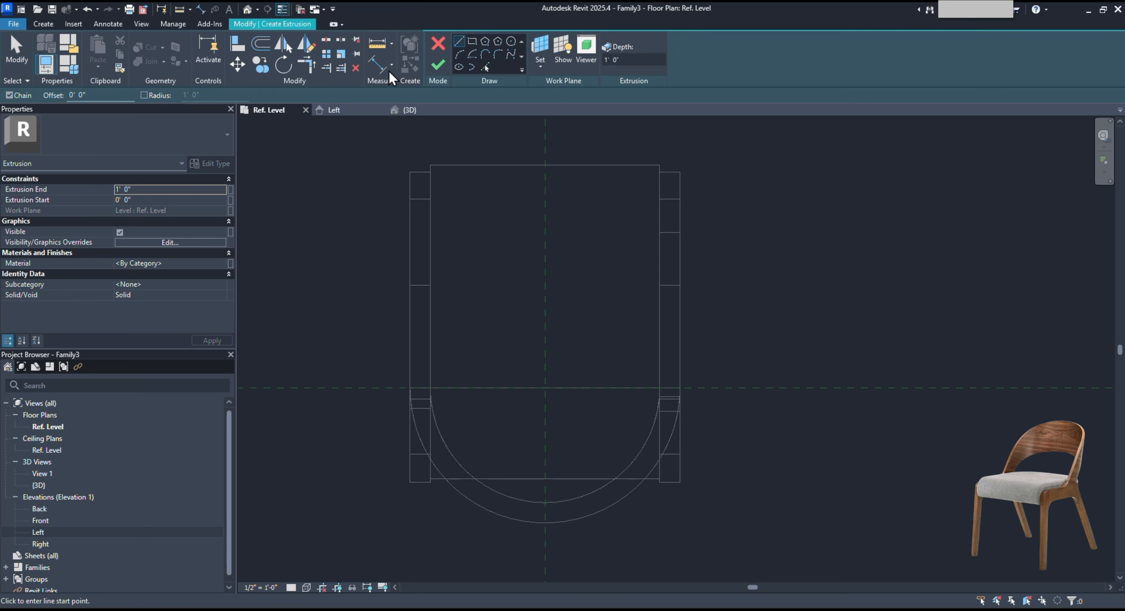
pyautogui.click(437, 45)
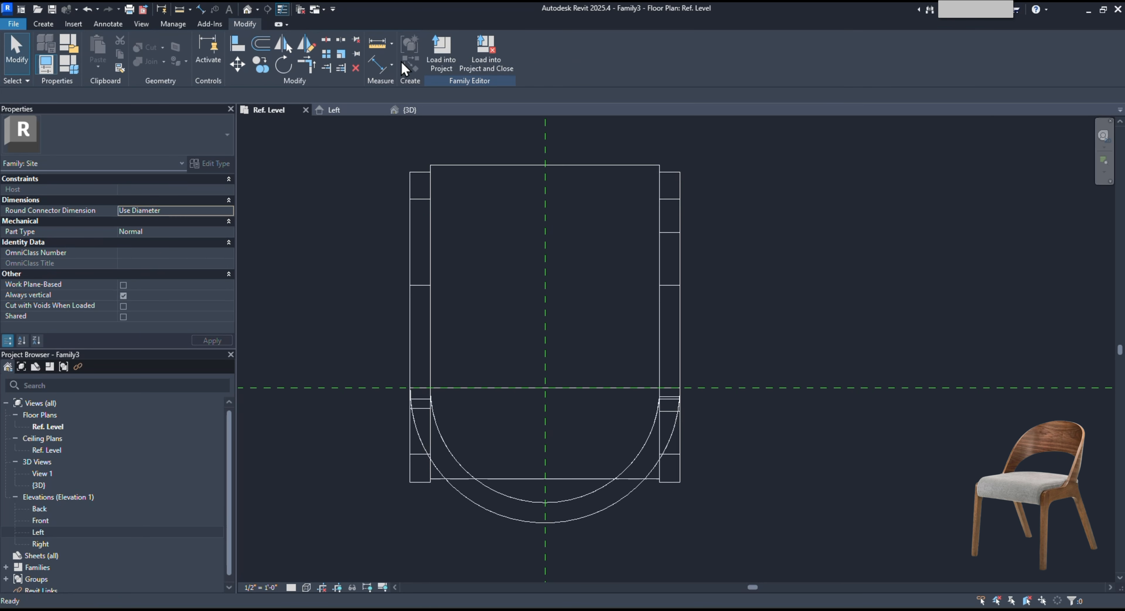
# Start a void extrusion in the plan and pick the backrest's inner arc as its first sketch line.
pyautogui.click(57, 25)
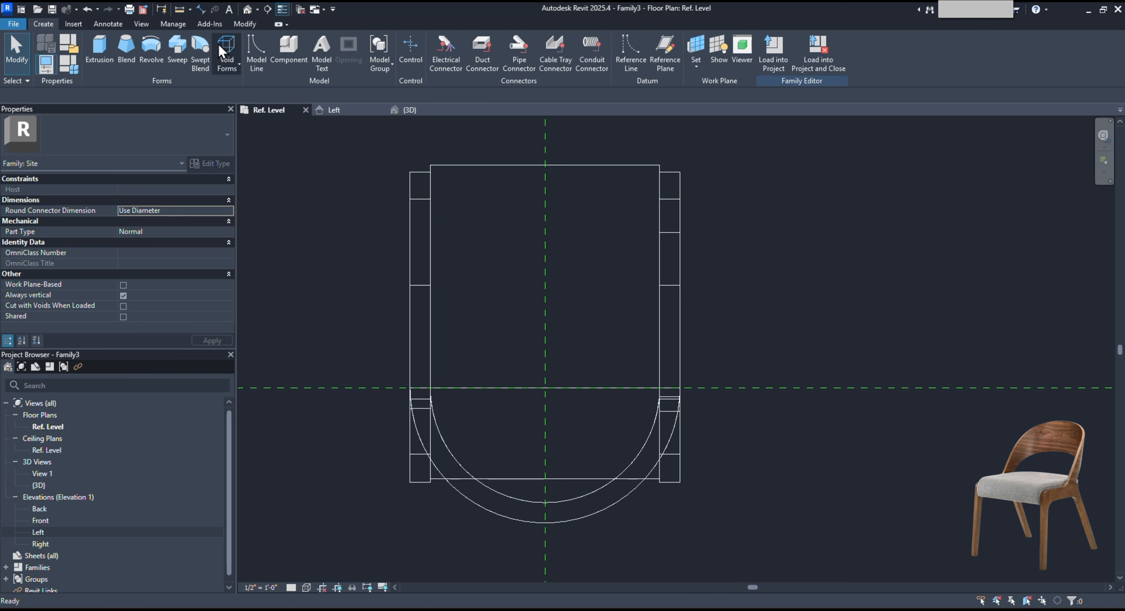
pyautogui.click(226, 53)
pyautogui.click(285, 101)
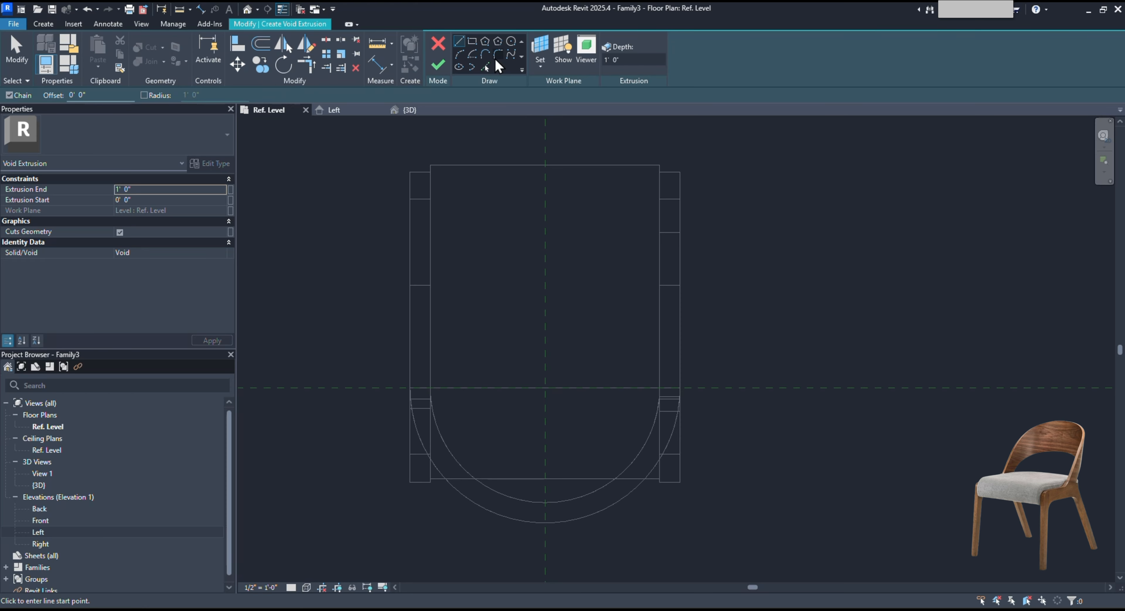
pyautogui.click(485, 67)
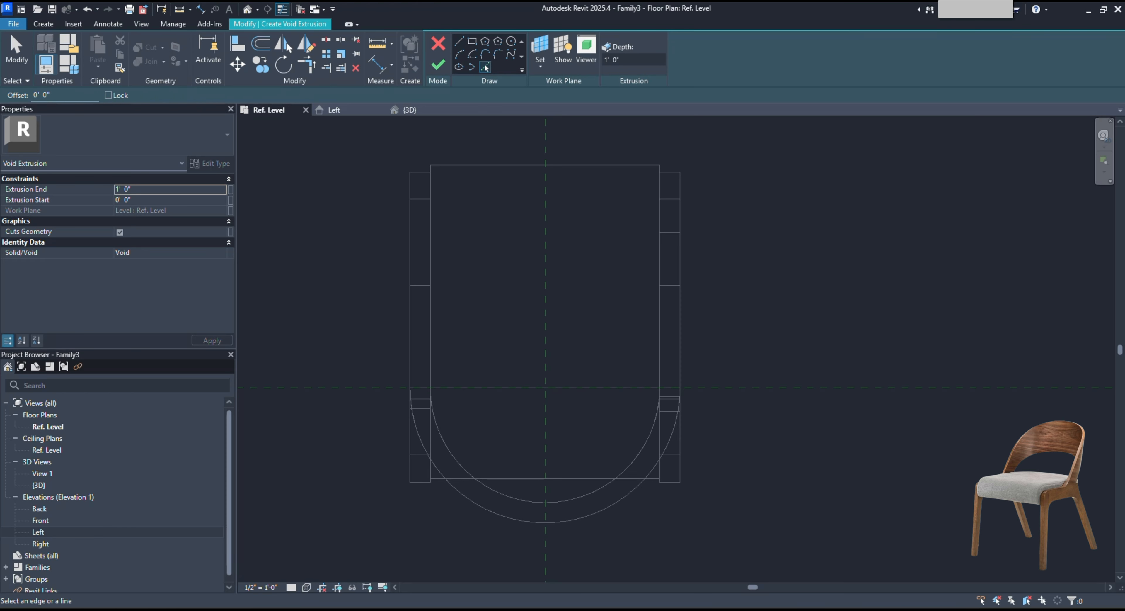
pyautogui.click(572, 497)
pyautogui.press('Escape')
pyautogui.click(573, 496)
pyautogui.moveTo(573, 496); pyautogui.dragTo(576, 479)
pyautogui.hotkey('ctrl', 'z')
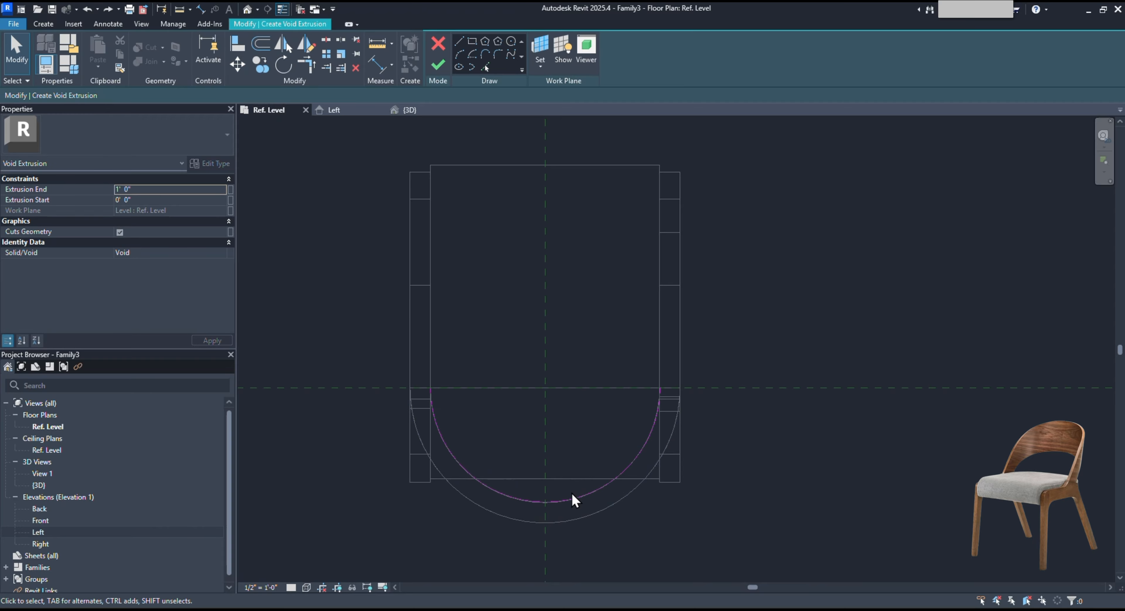
# Move the void's arc about 2 1/2" toward the chair's front and nudge it slightly back toward the rear.
pyautogui.click(572, 499)
pyautogui.press('m')
pyautogui.press('v')
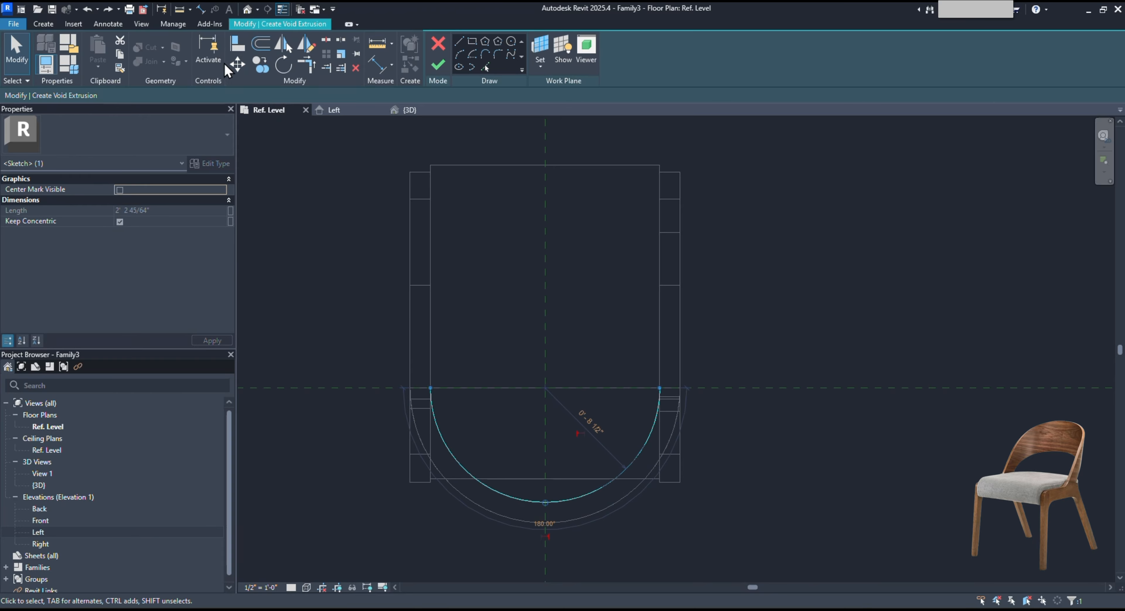
pyautogui.click(770, 502)
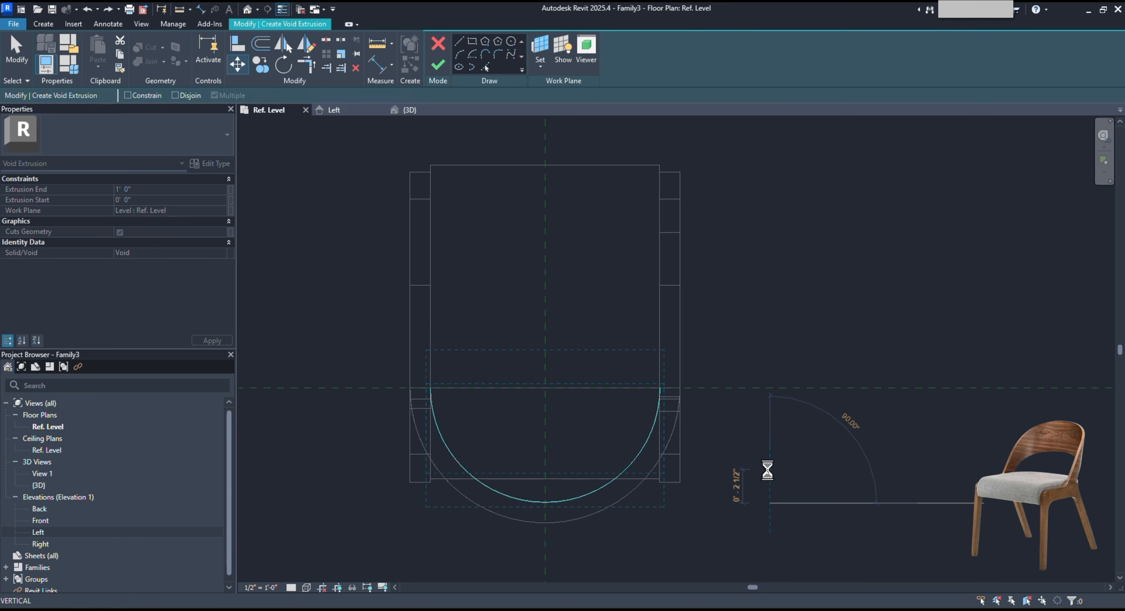
pyautogui.click(767, 470)
pyautogui.click(516, 460)
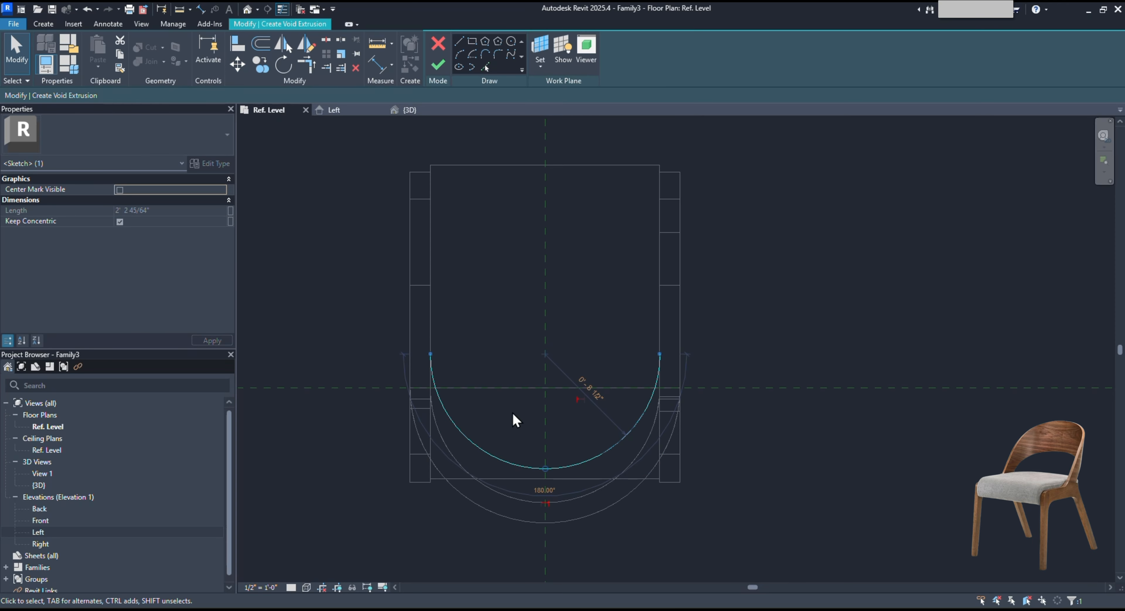
pyautogui.press('Down')
pyautogui.press('Down')
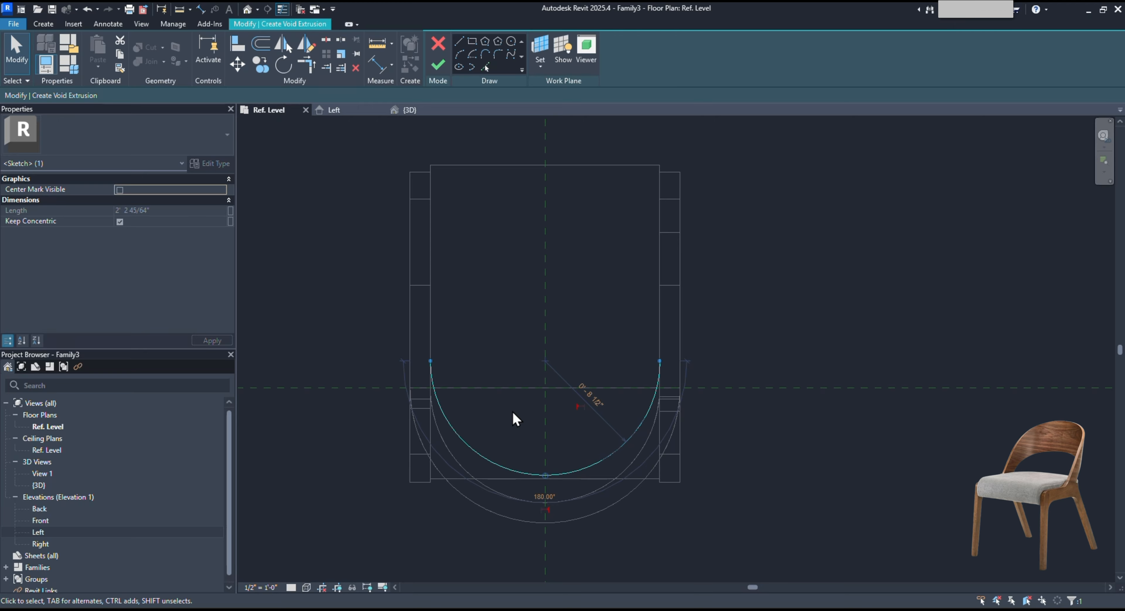
pyautogui.click(458, 41)
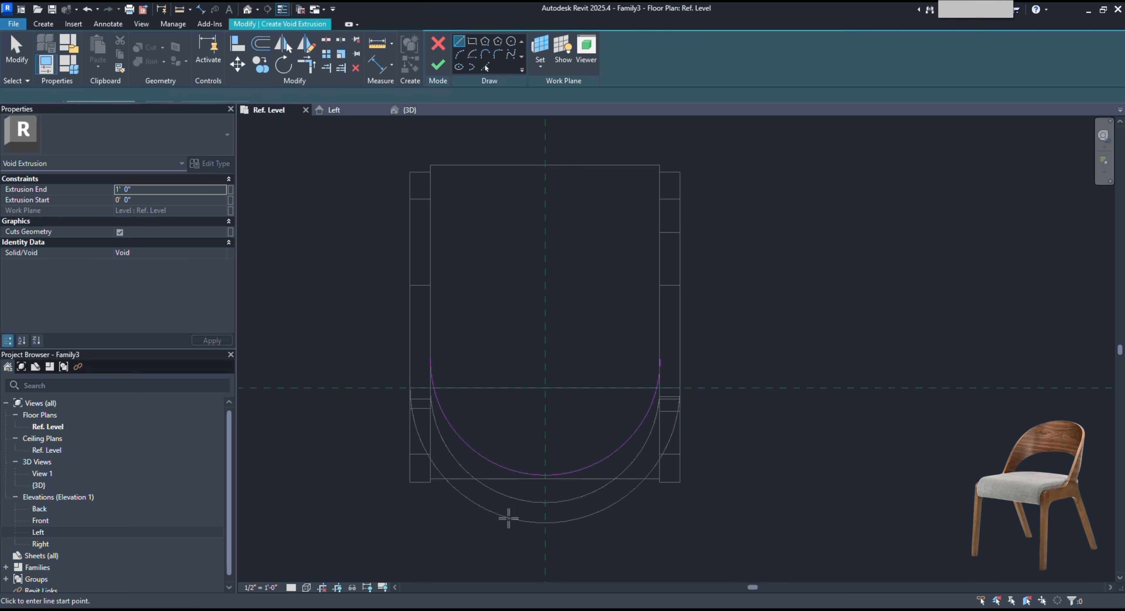
pyautogui.click(432, 355)
pyautogui.moveTo(452, 545); pyautogui.dragTo(394, 470, button='middle')
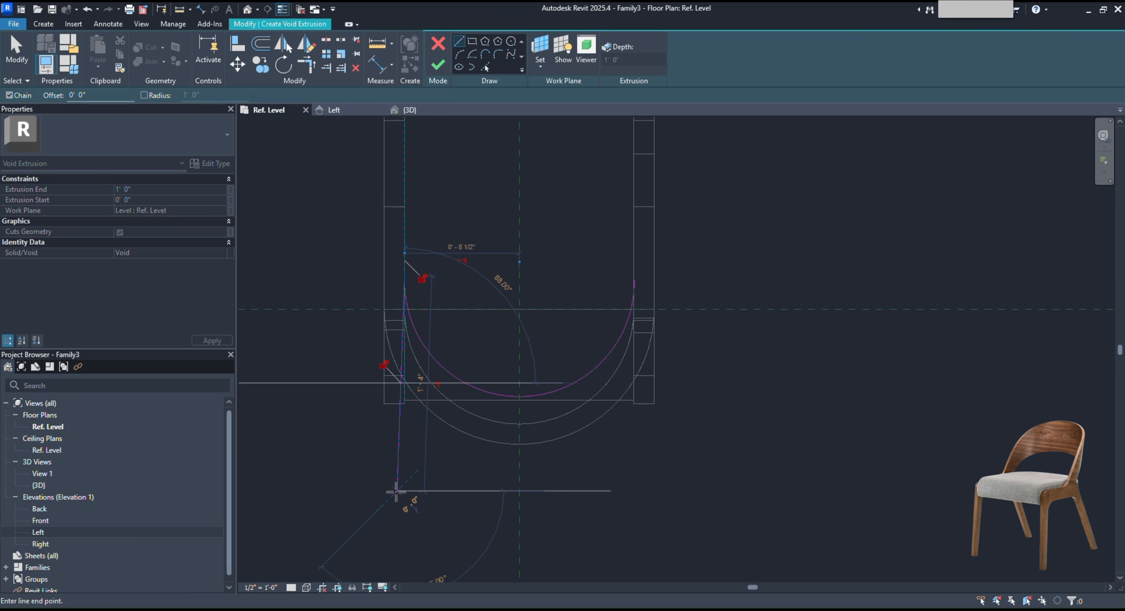
pyautogui.press('Escape')
pyautogui.hotkey('ctrl', 'z')
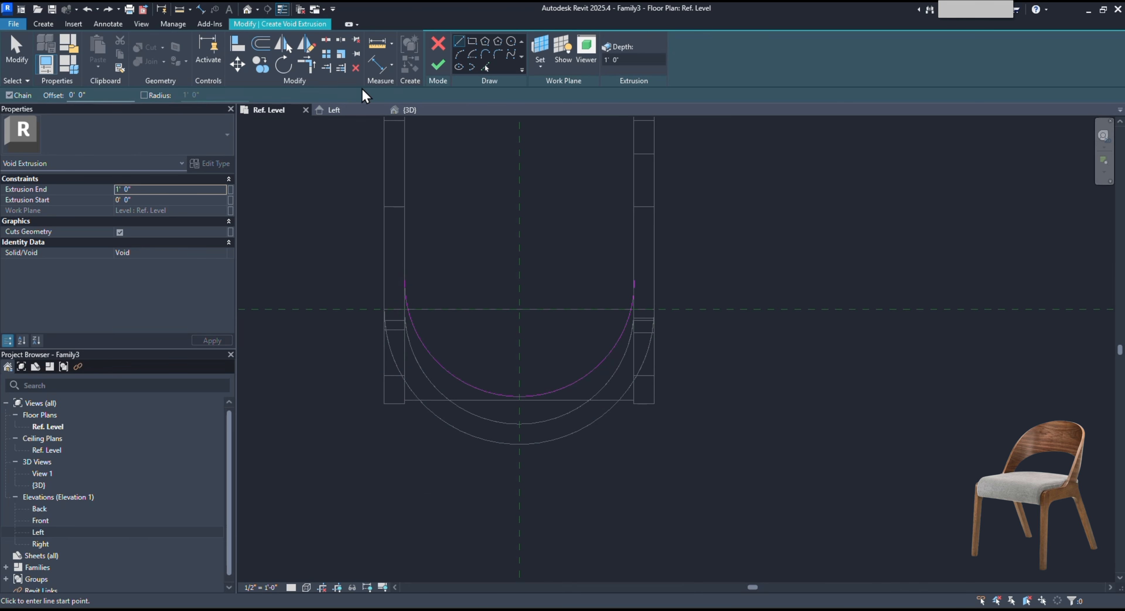
# Close the void profile with three lines running 1' 5" wide behind the cushion between the arc's ends, and finish the void extrusion.
pyautogui.click(405, 282)
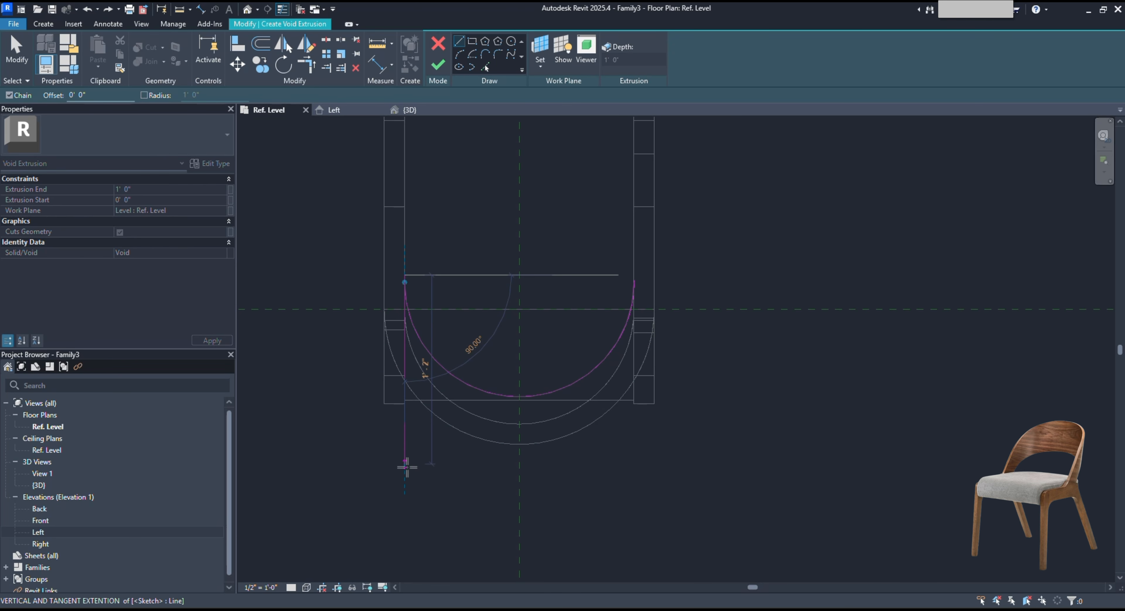
pyautogui.click(404, 507)
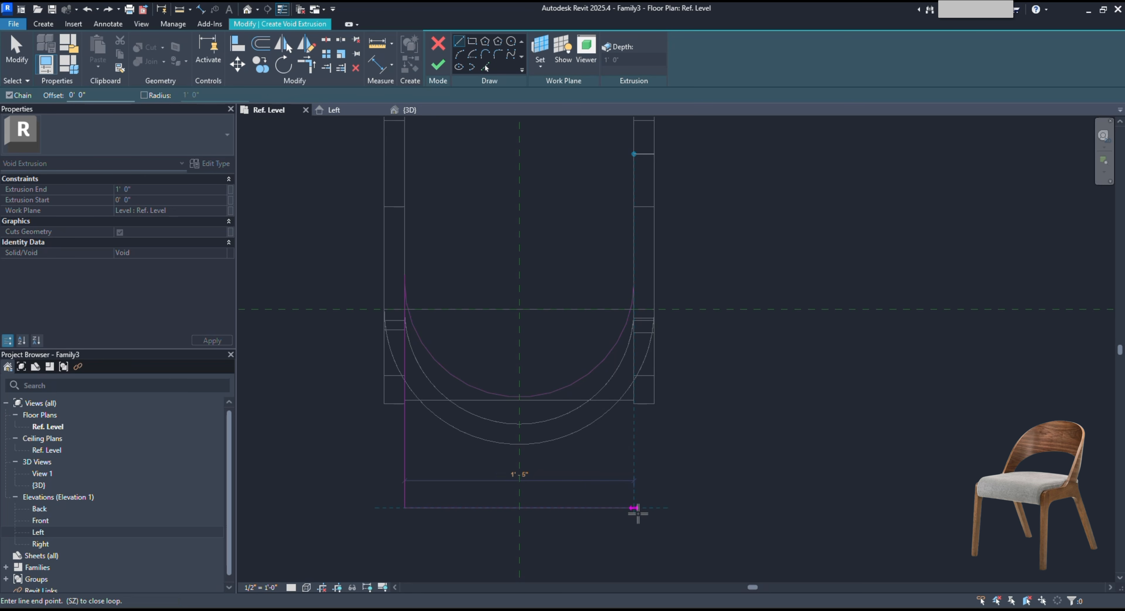
pyautogui.click(634, 507)
pyautogui.click(634, 283)
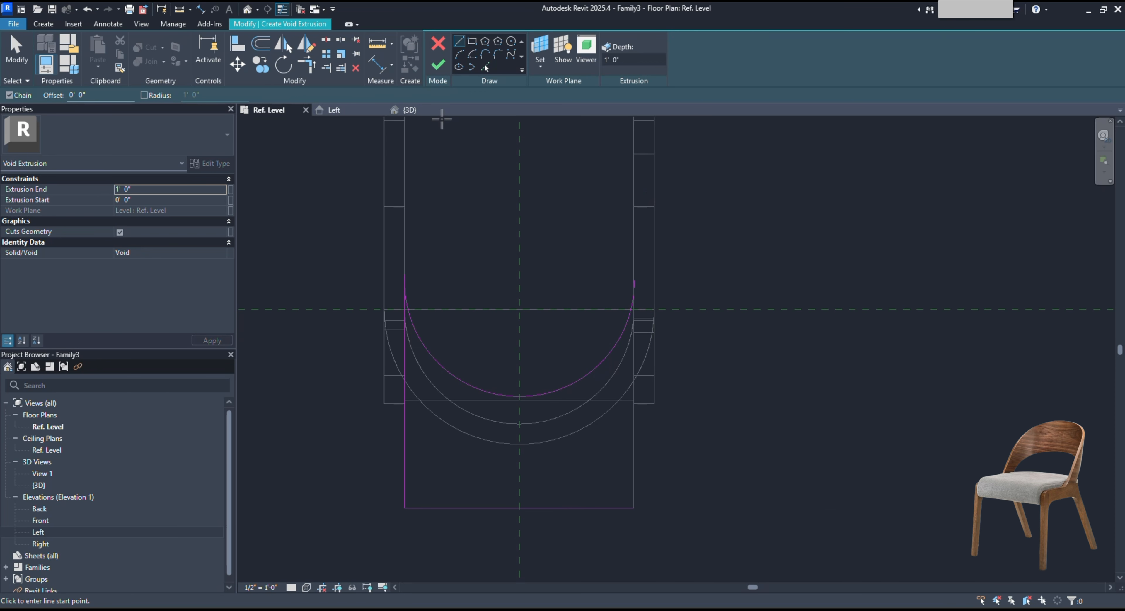
pyautogui.press('Escape')
pyautogui.press('Escape')
pyautogui.click(301, 68)
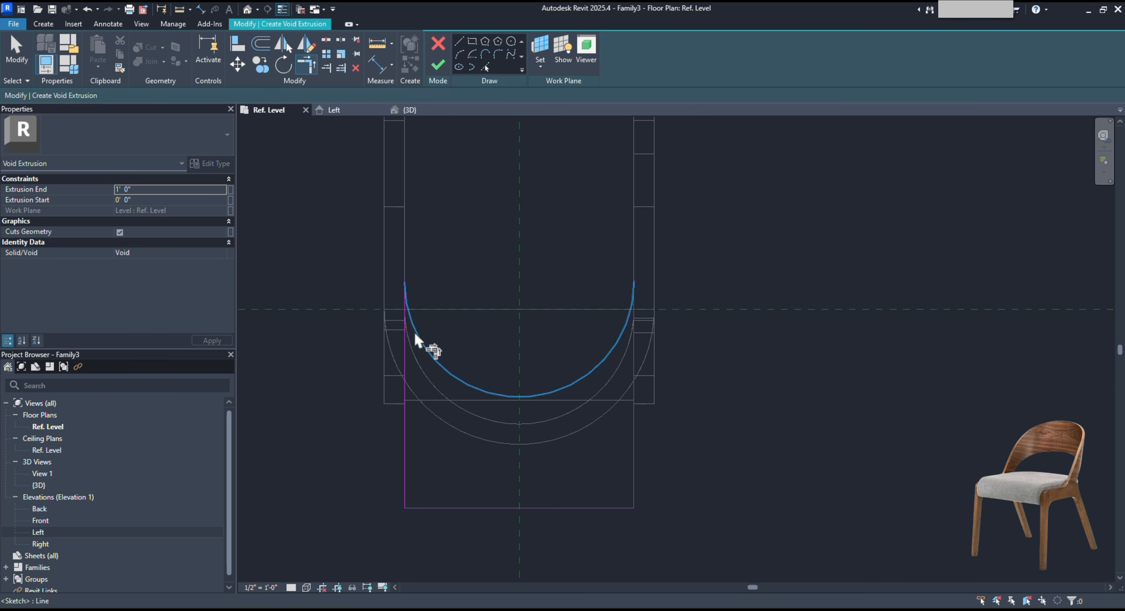
pyautogui.click(438, 67)
# Stretch the void's upper face in 3D until it rises through the cushion and above the backrest.
pyautogui.click(410, 110)
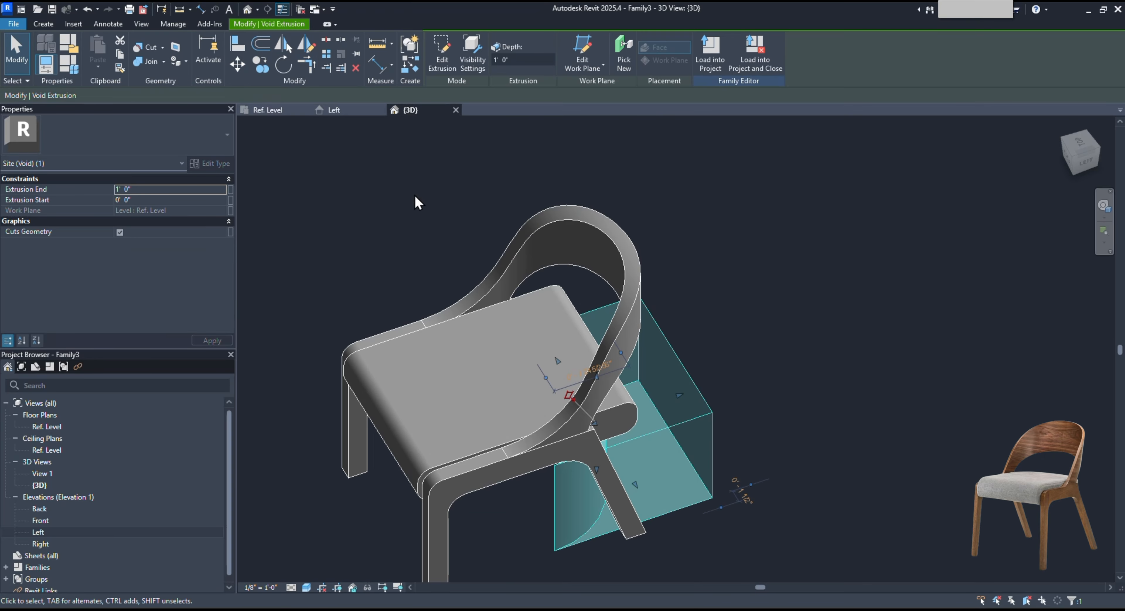
pyautogui.moveTo(415, 195)
pyautogui.keyDown('shift'); pyautogui.mouseDown(button='middle')
pyautogui.moveTo(601, 340)
pyautogui.moveTo(600, 327)
pyautogui.mouseUp(button='middle'); pyautogui.keyUp('shift')
pyautogui.moveTo(596, 356); pyautogui.dragTo(656, 187)
pyautogui.click(746, 267)
pyautogui.keyDown('shift'); pyautogui.moveTo(685, 341); pyautogui.dragTo(709, 416, button='middle'); pyautogui.keyUp('shift')
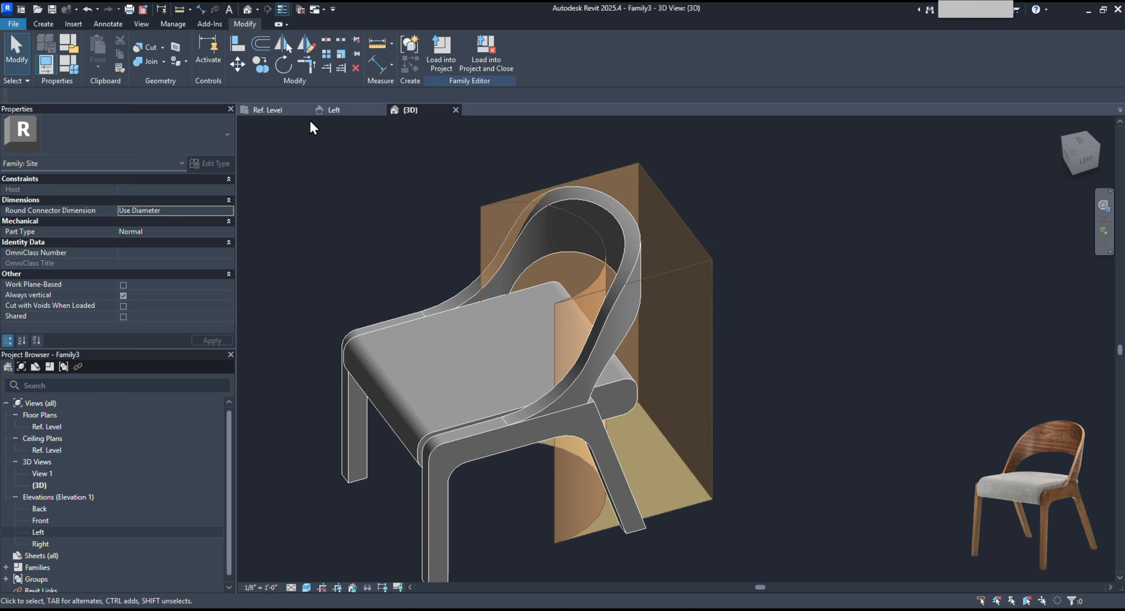
# Cut the seat cushion with the void so its rear follows the curved backrest.
pyautogui.click(137, 45)
pyautogui.click(620, 392)
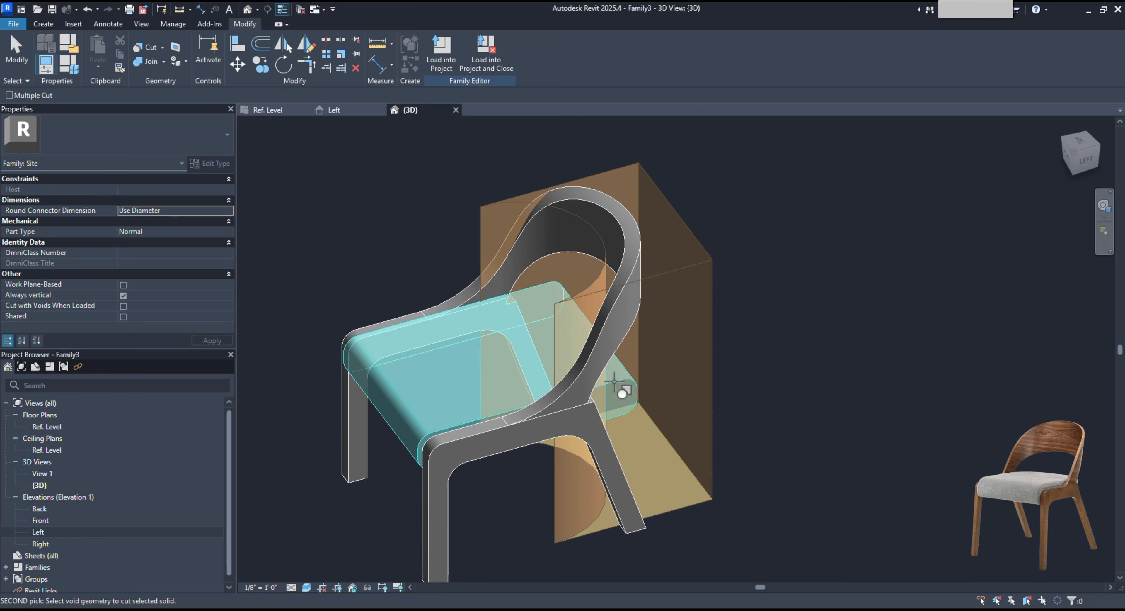
pyautogui.click(655, 277)
pyautogui.press('Escape')
pyautogui.keyDown('shift'); pyautogui.moveTo(658, 334); pyautogui.dragTo(515, 490, button='middle'); pyautogui.keyUp('shift')
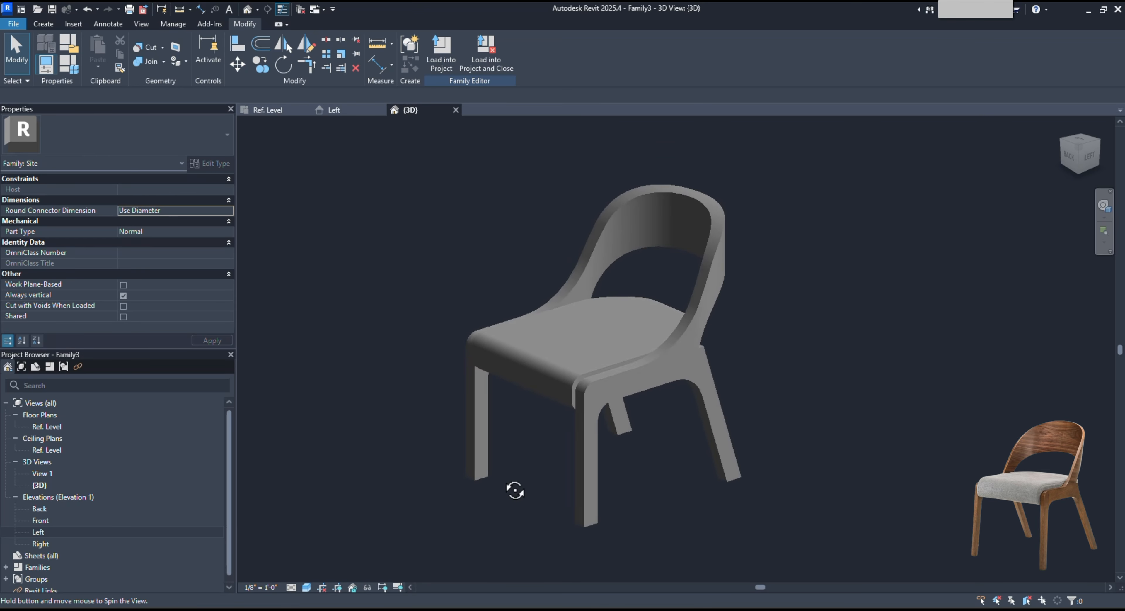
# Assign the gray fabric material from the Revit Materials library to the seat cushion and set the 3D view's visual style to Realistic.
pyautogui.click(520, 323)
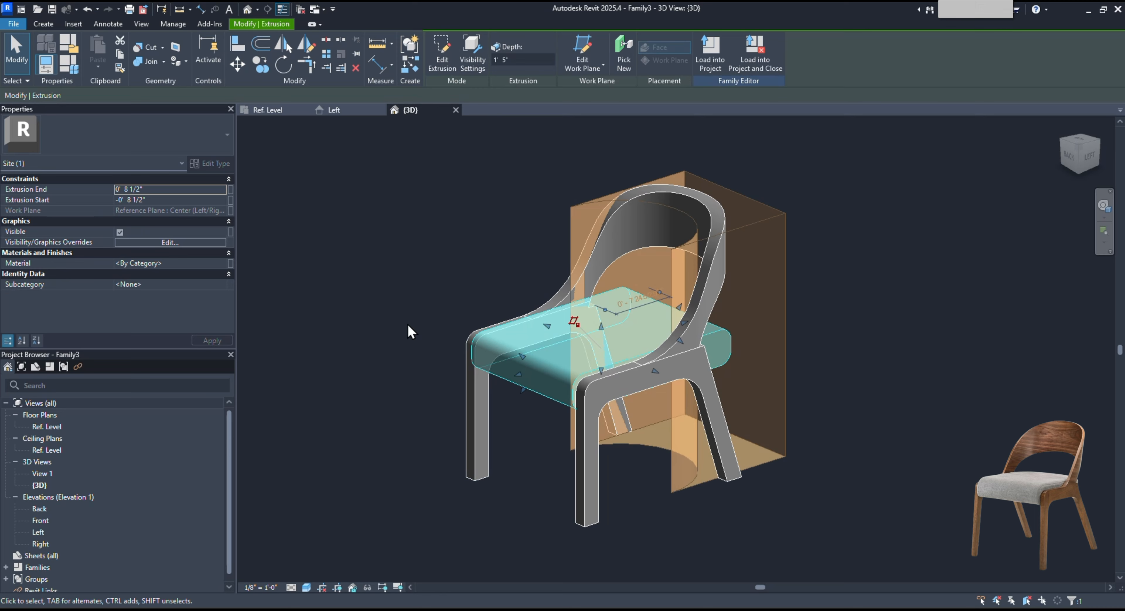
pyautogui.click(222, 263)
pyautogui.click(223, 263)
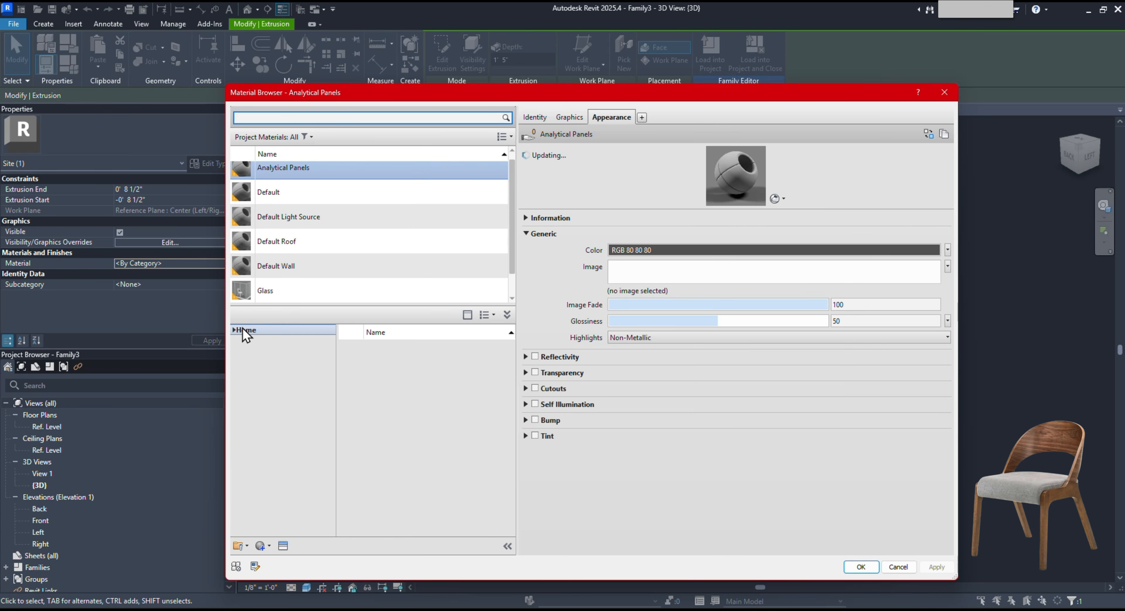
pyautogui.doubleClick(401, 406)
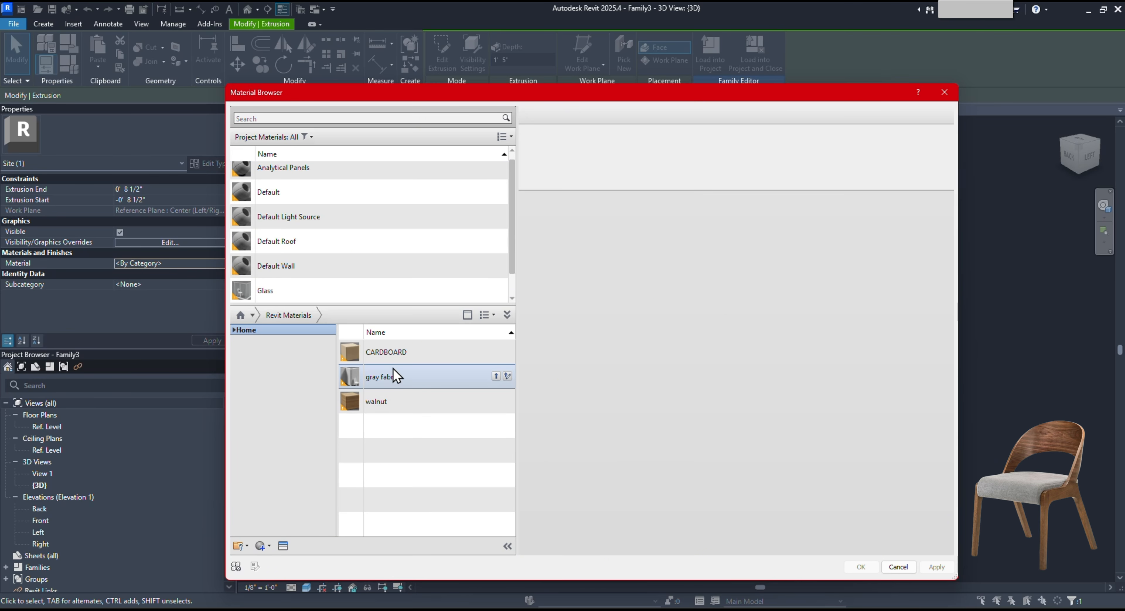
pyautogui.click(397, 381)
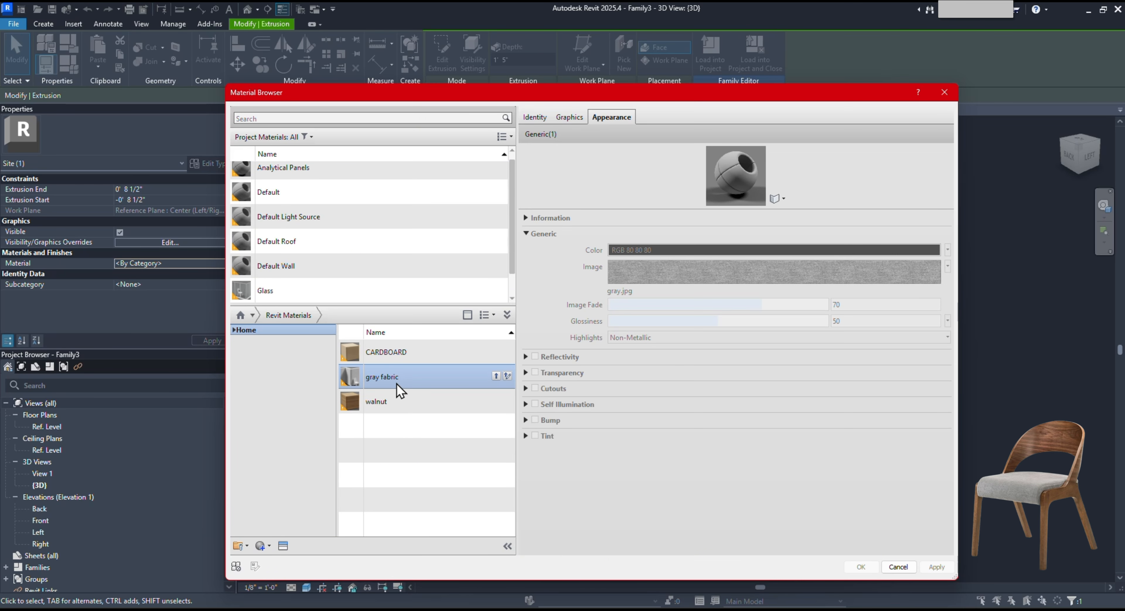
pyautogui.click(497, 376)
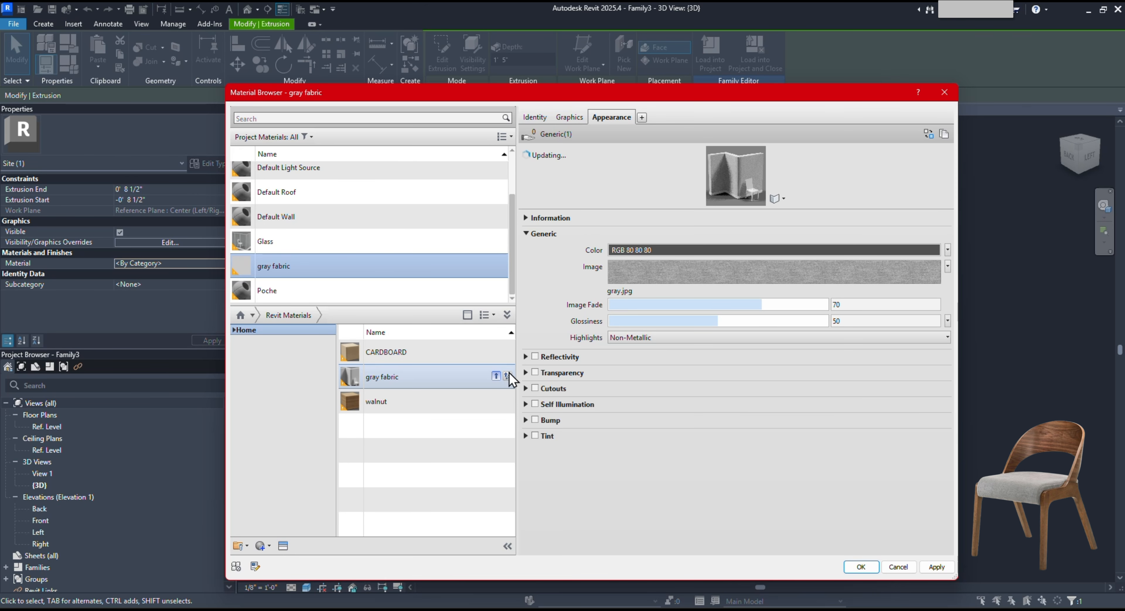
pyautogui.click(872, 568)
pyautogui.click(846, 562)
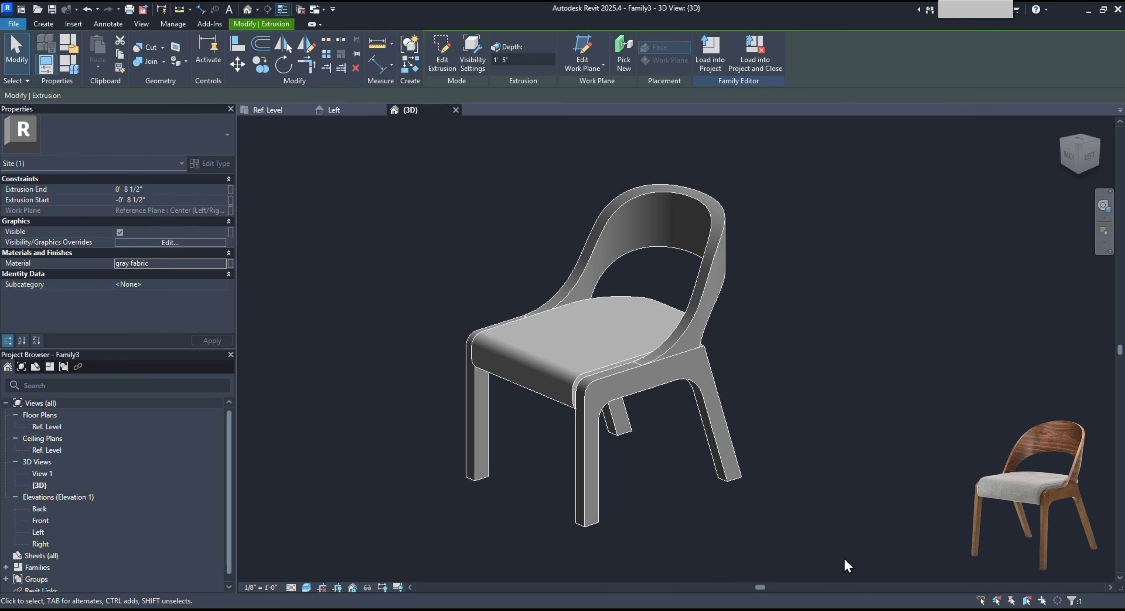
pyautogui.click(306, 587)
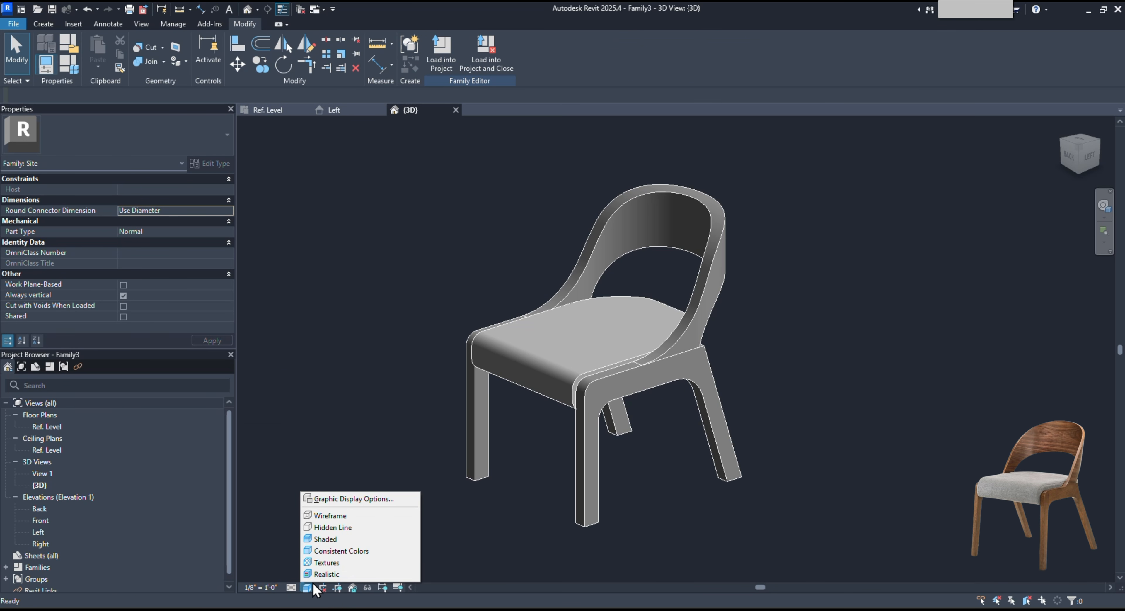
pyautogui.click(318, 576)
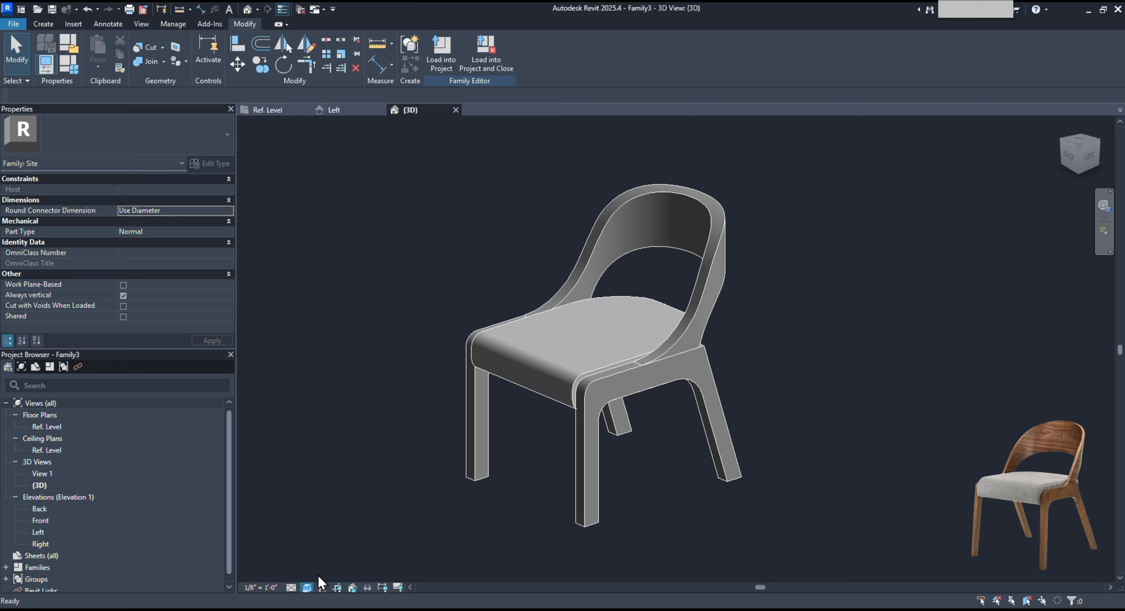
# Assign the walnut material from the Revit Materials library to both side leg frames and the curved backrest together.
pyautogui.click(578, 493)
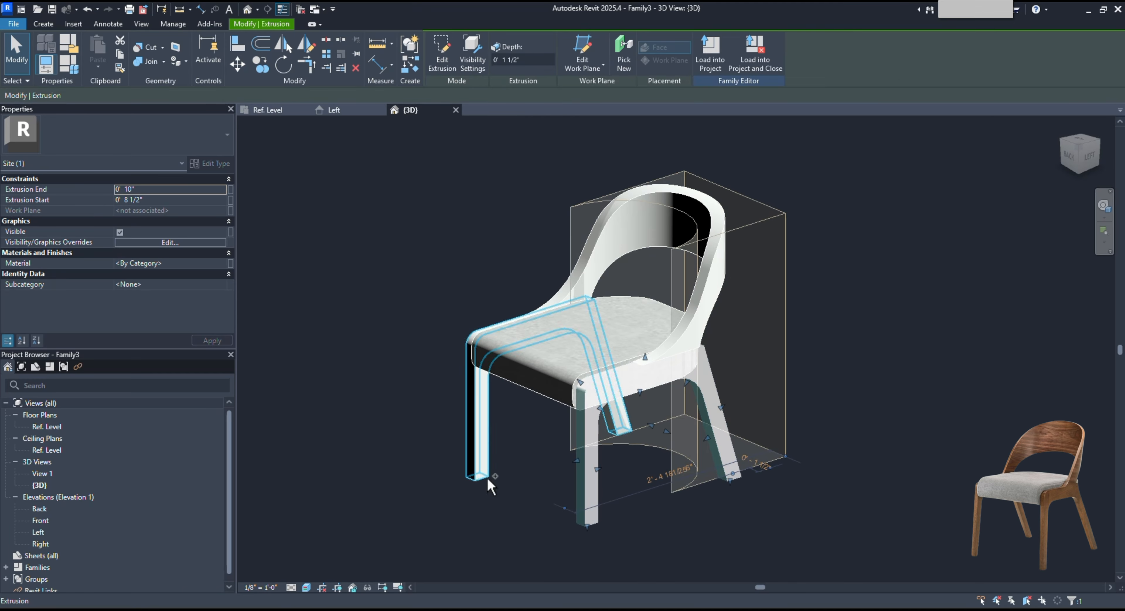
pyautogui.keyDown('ctrl'); pyautogui.click(563, 268); pyautogui.keyUp('ctrl')
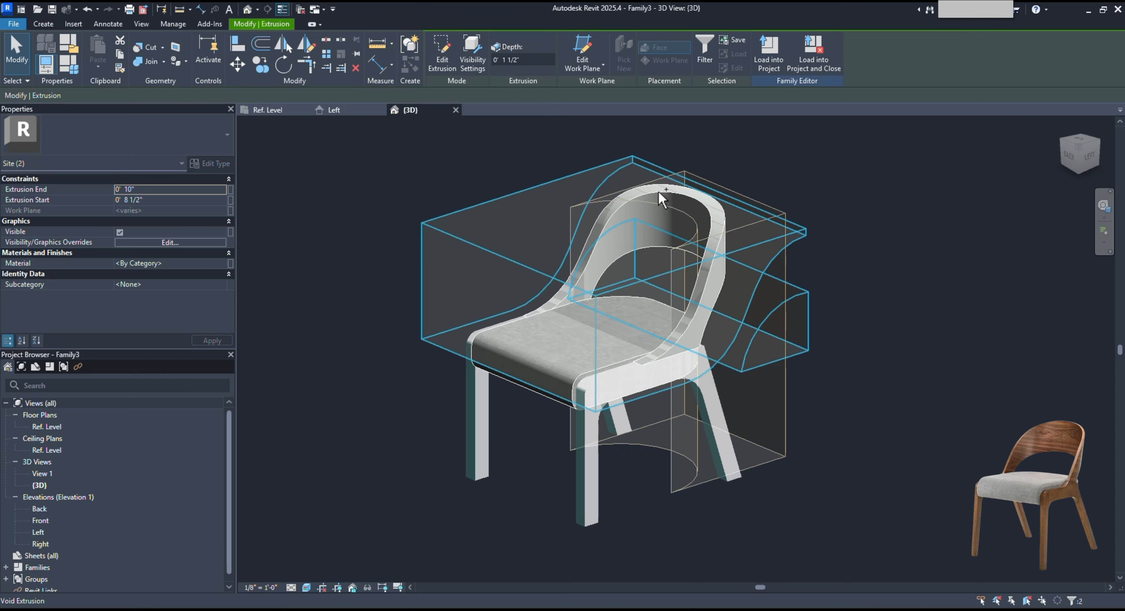
pyautogui.keyDown('ctrl'); pyautogui.click(711, 293); pyautogui.keyUp('ctrl')
pyautogui.click(224, 264)
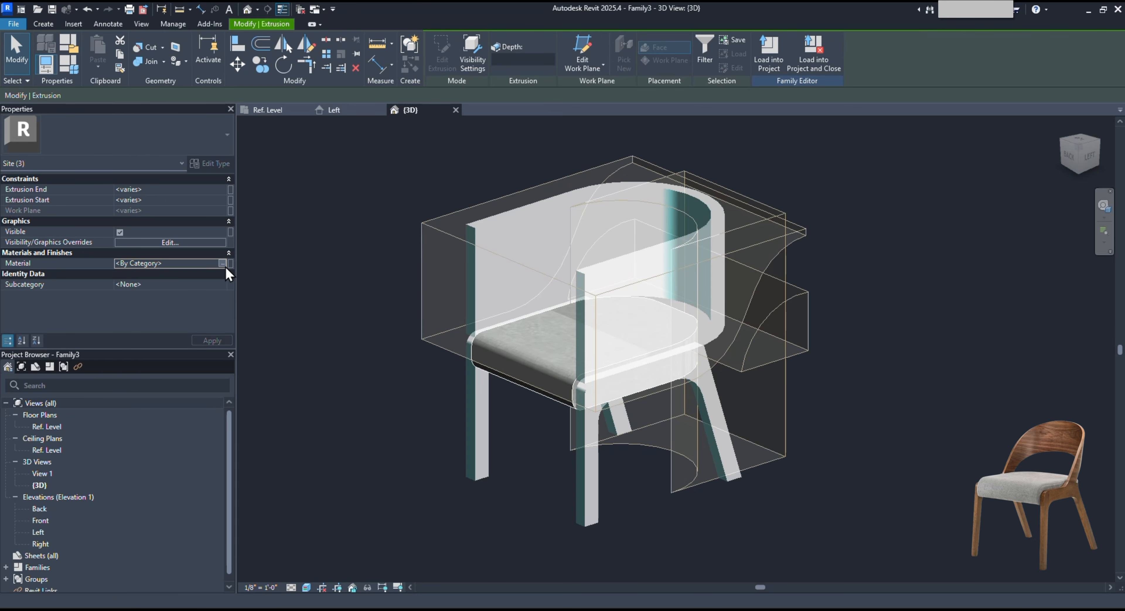
pyautogui.click(225, 264)
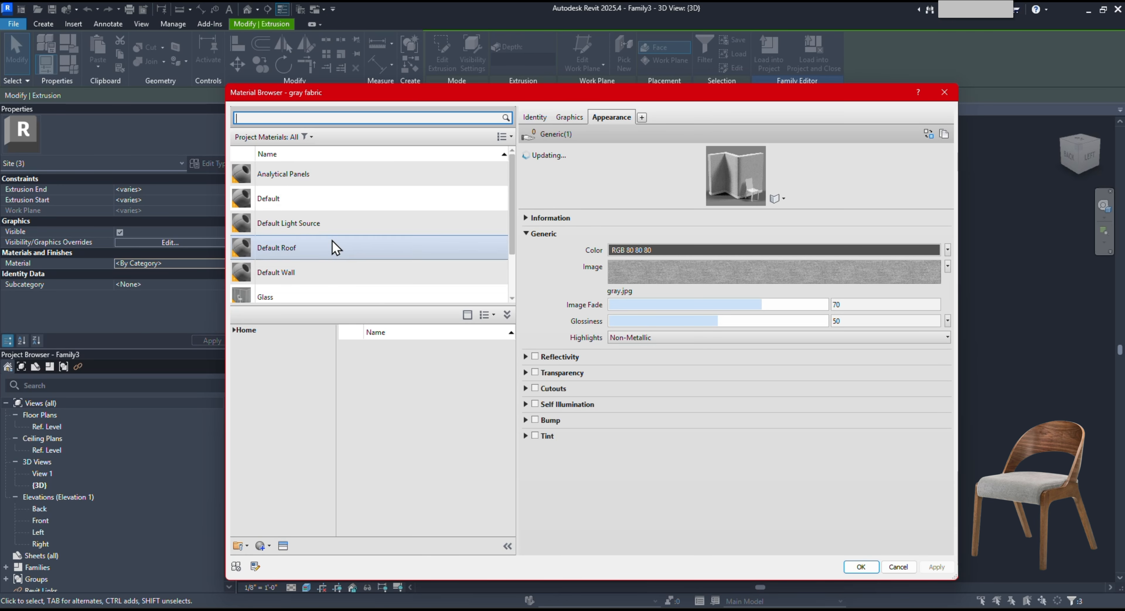
pyautogui.click(353, 399)
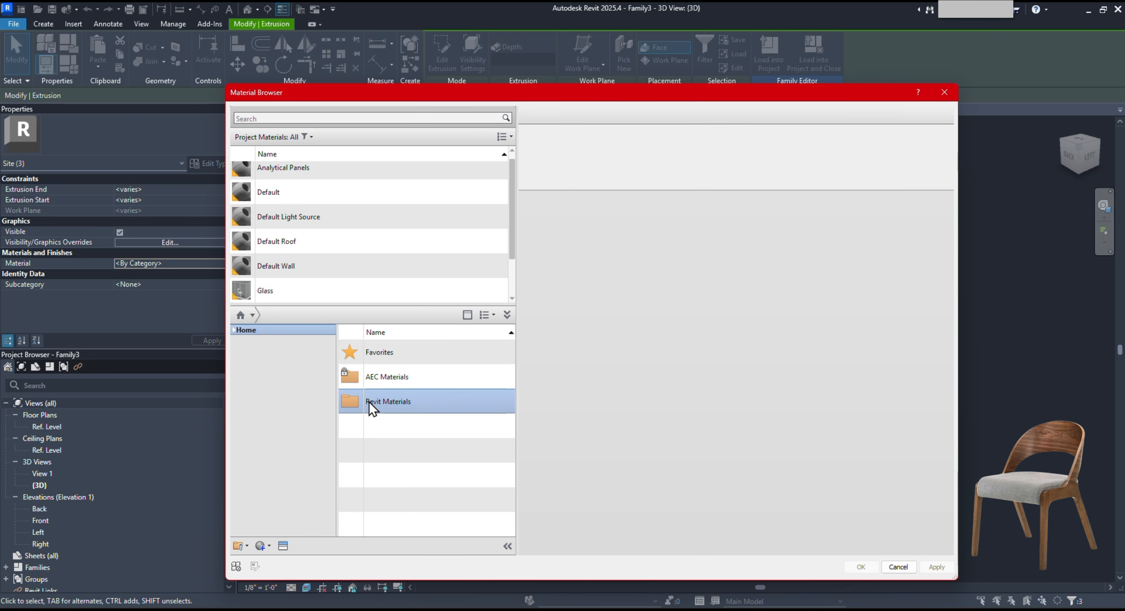
pyautogui.doubleClick(477, 401)
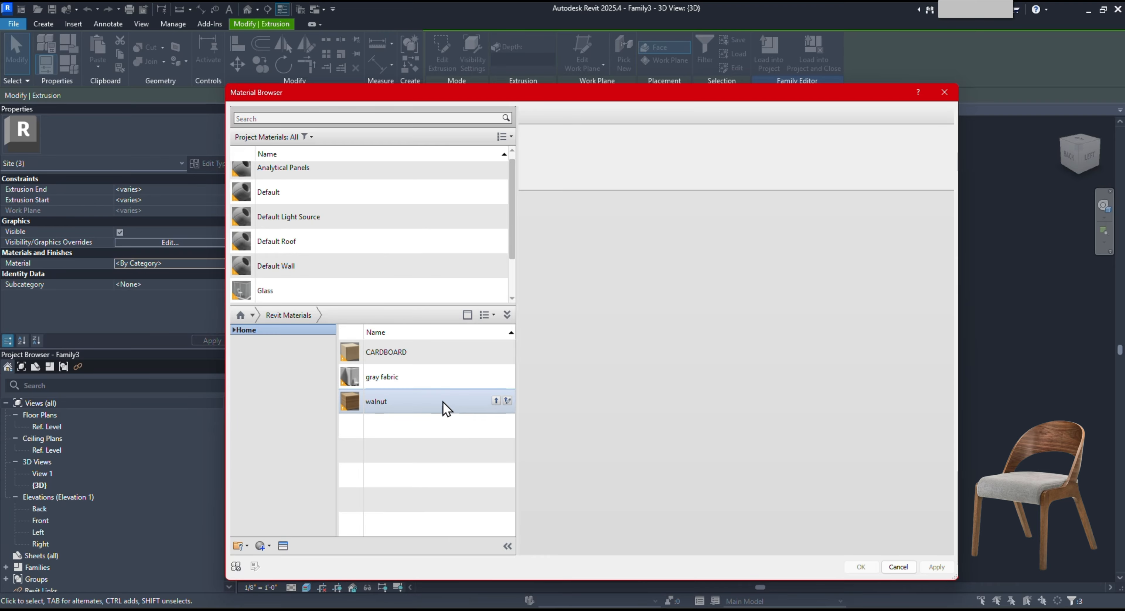
pyautogui.click(497, 401)
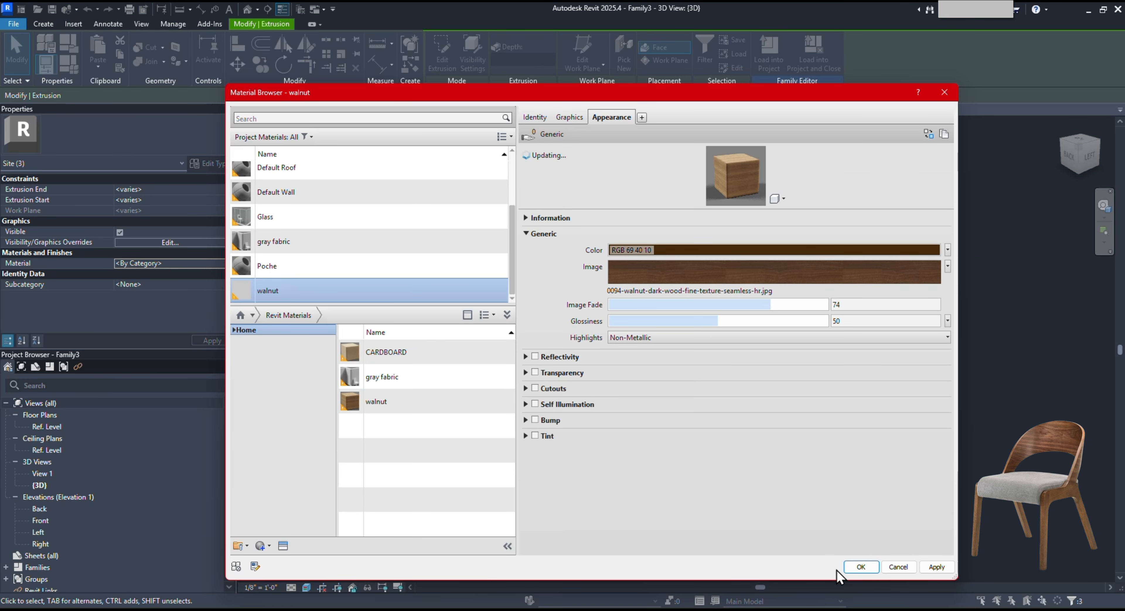
pyautogui.click(850, 568)
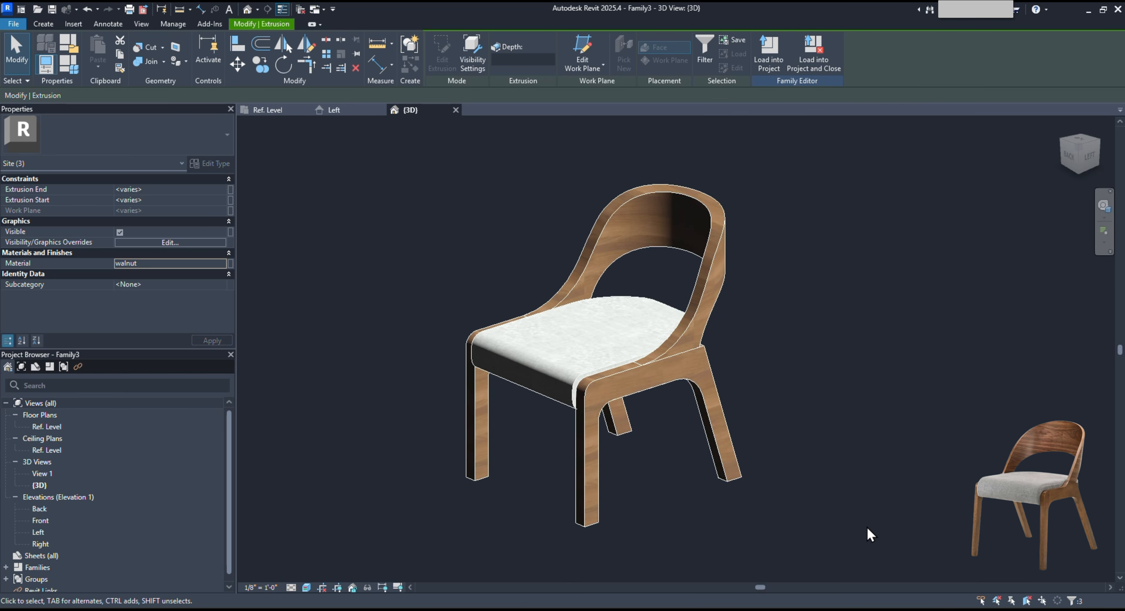
pyautogui.click(867, 533)
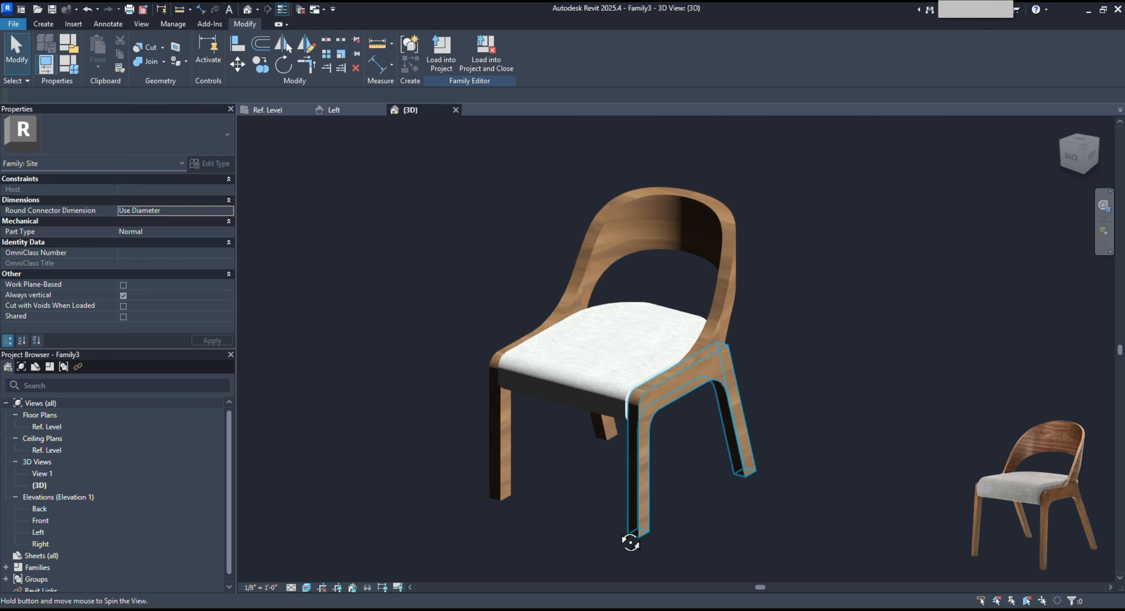
pyautogui.keyDown('shift'); pyautogui.moveTo(628, 535); pyautogui.dragTo(595, 566, button='middle'); pyautogui.keyUp('shift')
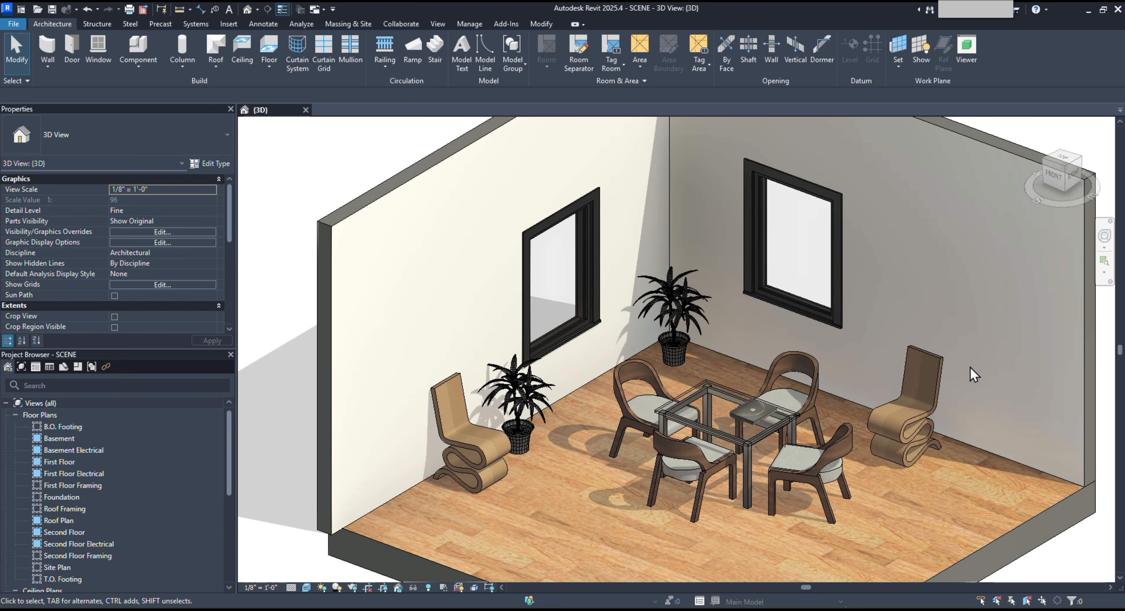